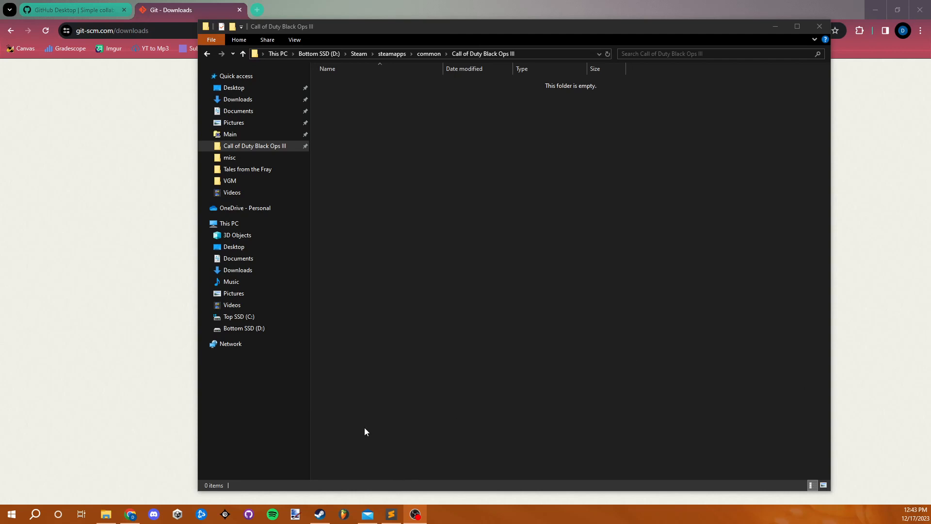
# - Check the Call of Duty: Black Ops III entries in the Steam library and bring the game's install folder to the front
pyautogui.click(328, 507)
pyautogui.click(112, 237)
pyautogui.click(113, 229)
pyautogui.click(116, 237)
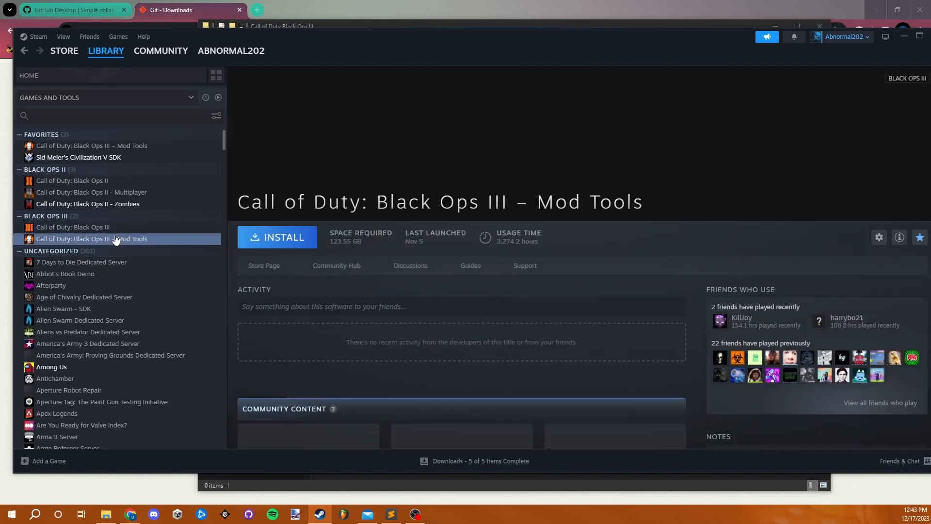
pyautogui.click(106, 517)
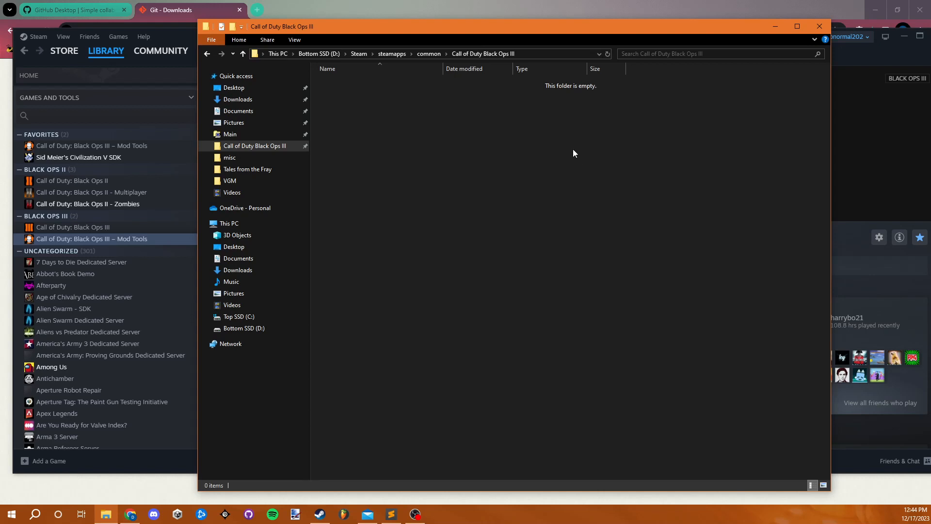
pyautogui.moveTo(735, 32); pyautogui.dragTo(678, 28)
pyautogui.moveTo(609, 36); pyautogui.dragTo(618, 65)
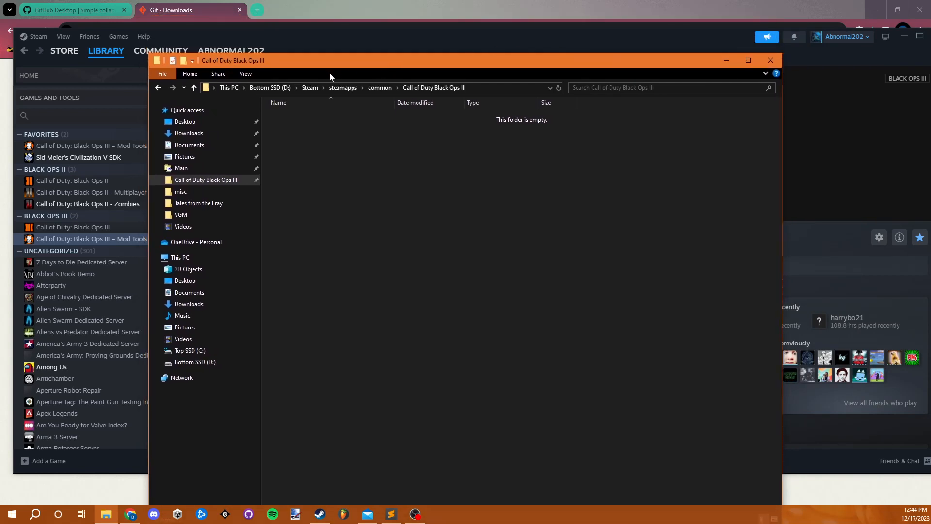
# - Switch to the browser and view the GitHub Desktop and Git download pages
pyautogui.click(179, 10)
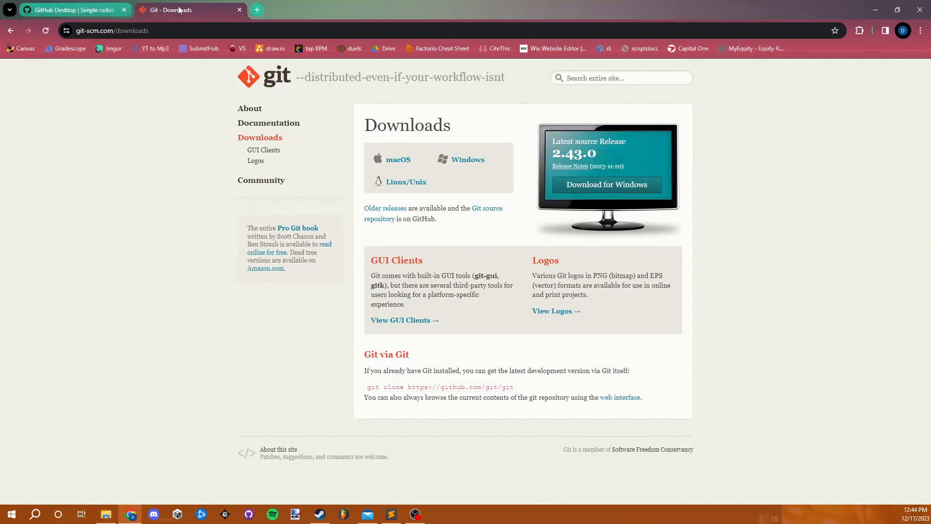
pyautogui.click(59, 8)
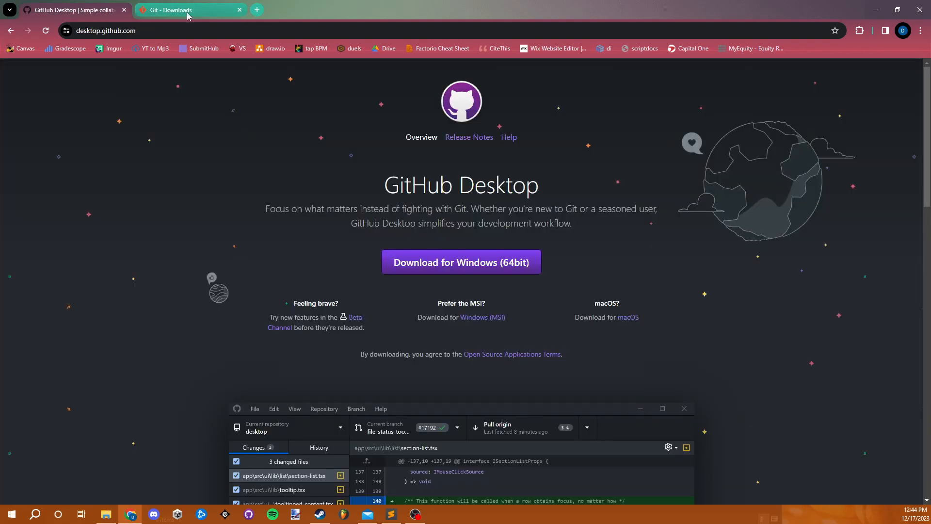
pyautogui.moveTo(187, 13)
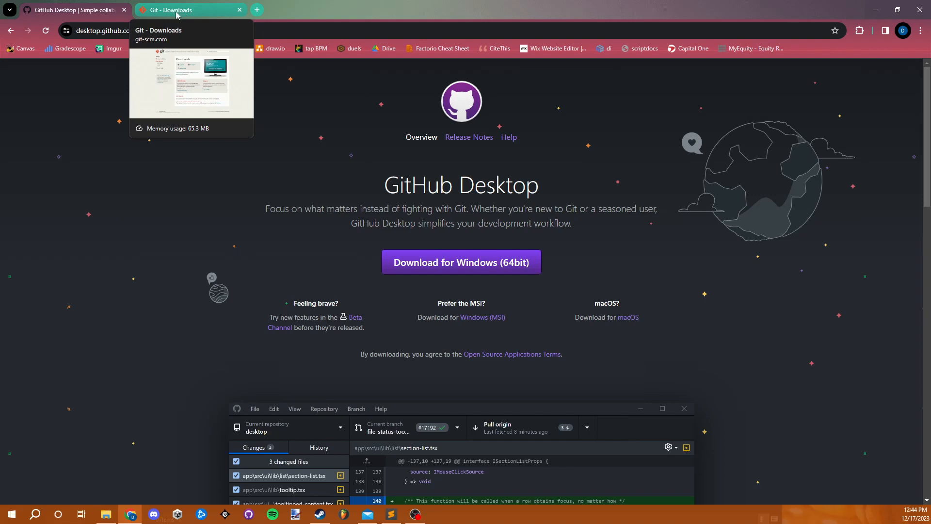
pyautogui.click(177, 14)
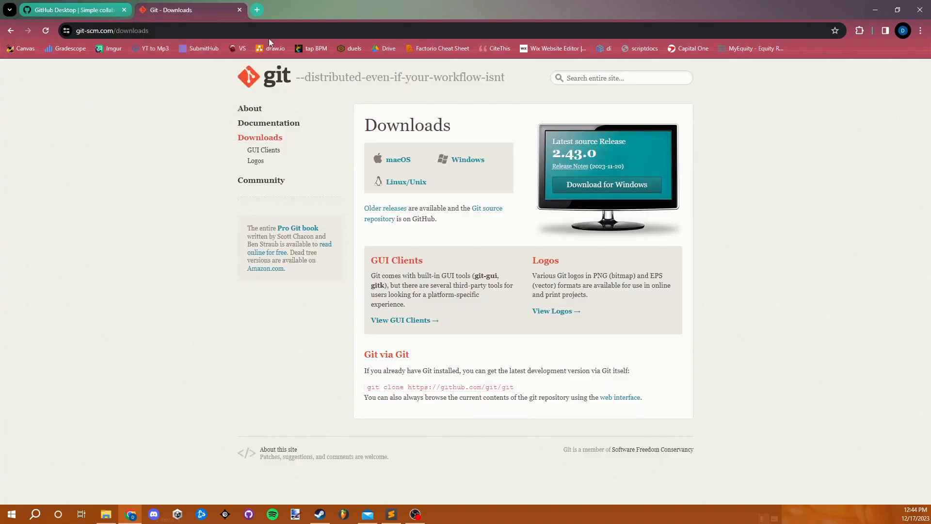
# - Download the 64-bit Git for Windows standalone installer and launch it
pyautogui.click(469, 164)
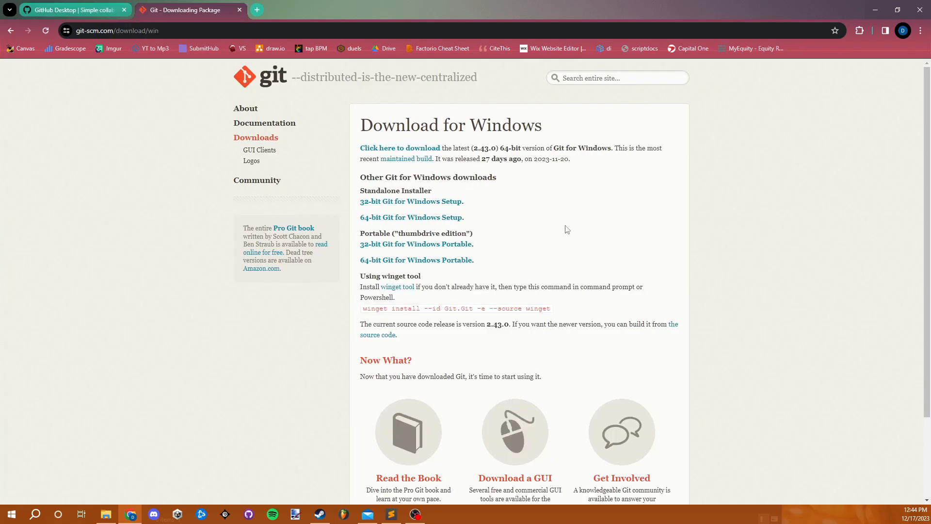
pyautogui.click(404, 219)
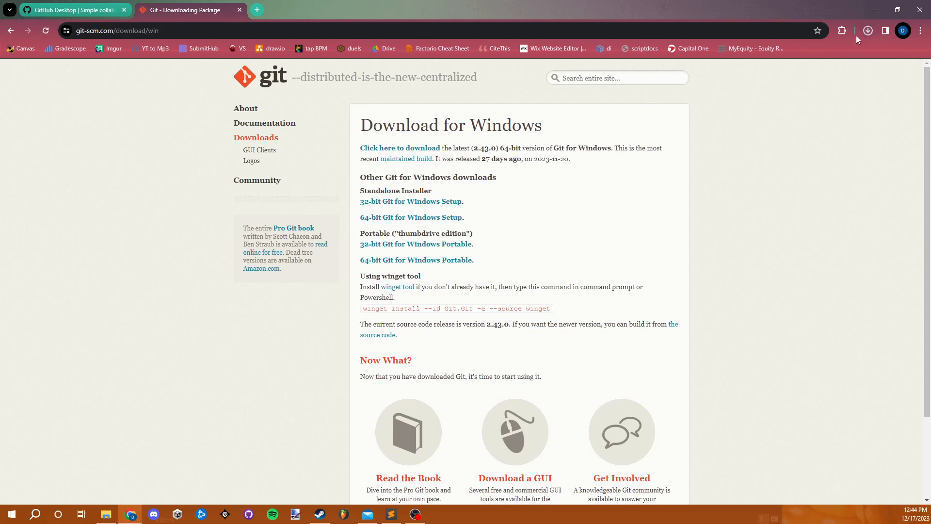
pyautogui.click(868, 31)
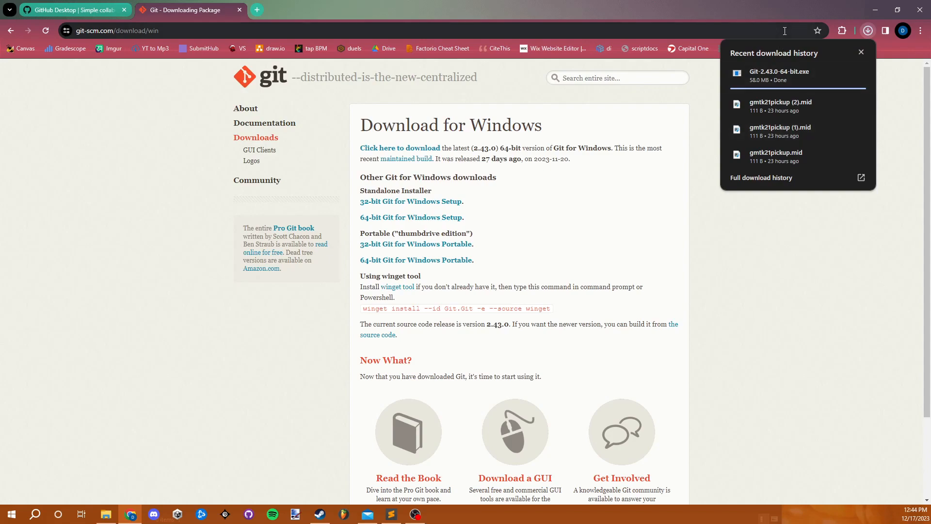
pyautogui.click(787, 76)
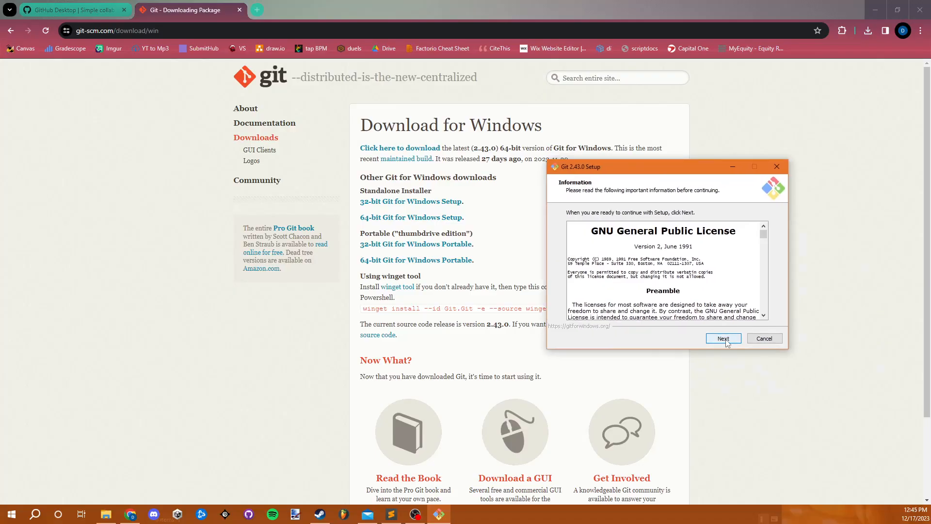
# - Install Git into the existing C:\Program Files\Git folder, keeping the default components and Vim as the default editor
pyautogui.click(723, 338)
pyautogui.click(723, 338)
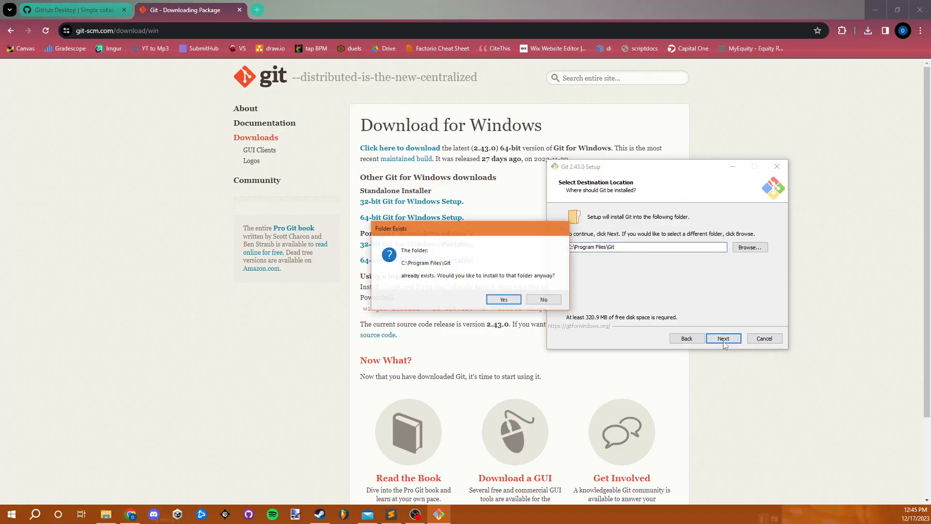
pyautogui.click(504, 299)
pyautogui.click(720, 338)
pyautogui.click(721, 338)
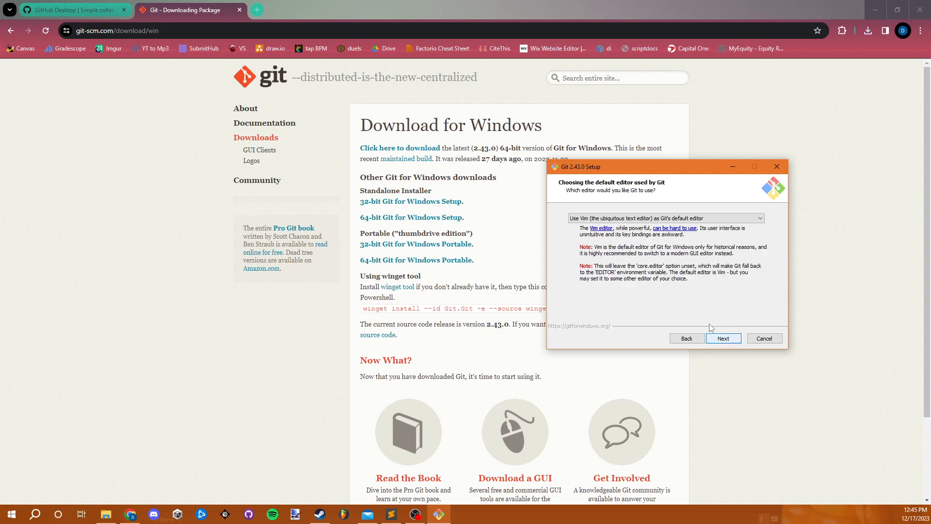
pyautogui.click(723, 339)
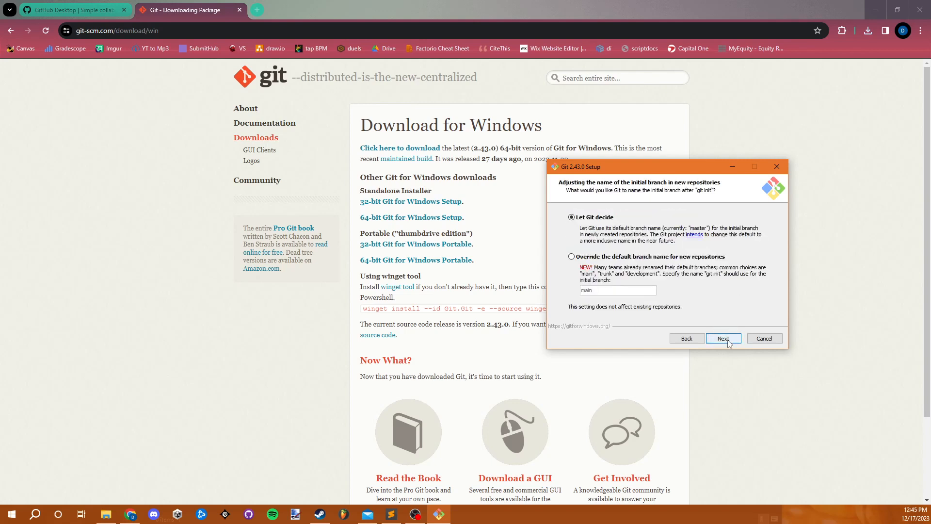
# - Keep the remaining Git setup defaults, including Let Git decide for the branch name and MinTTY for the terminal, and complete the installation
pyautogui.click(728, 343)
pyautogui.click(729, 343)
pyautogui.click(730, 343)
pyautogui.click(732, 345)
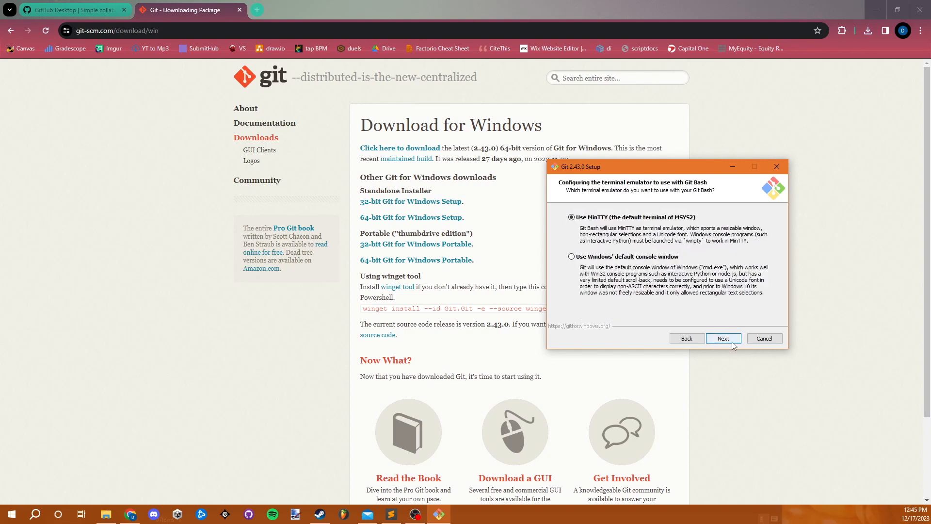
pyautogui.click(732, 345)
pyautogui.click(732, 343)
pyautogui.click(732, 342)
pyautogui.click(730, 340)
pyautogui.click(727, 339)
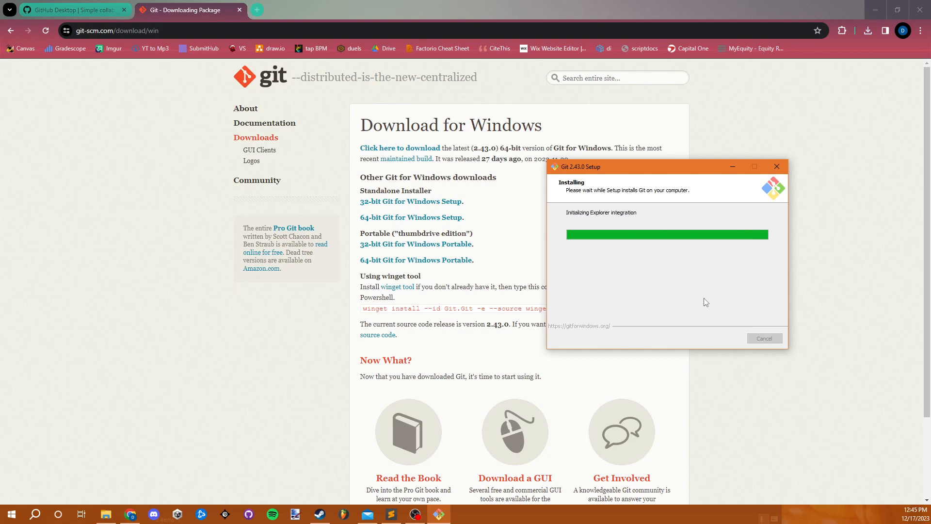
pyautogui.click(727, 339)
# - Download GitHub Desktop for Windows (64bit) from its download page and run the installer
pyautogui.click(355, 10)
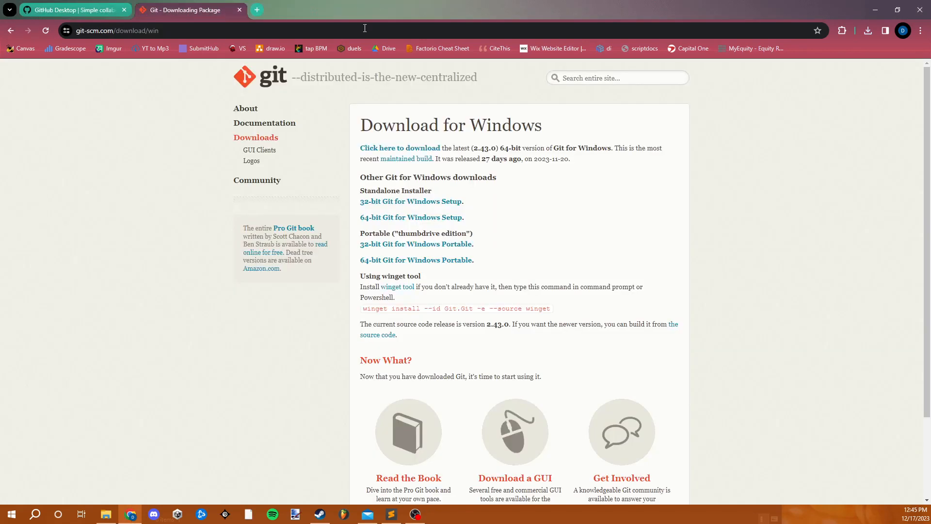
pyautogui.click(53, 11)
pyautogui.click(496, 264)
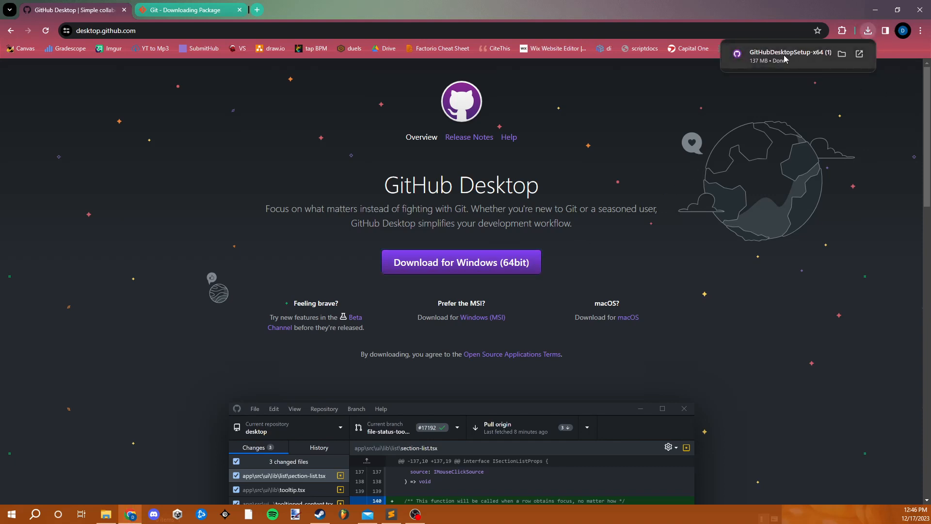
pyautogui.click(786, 58)
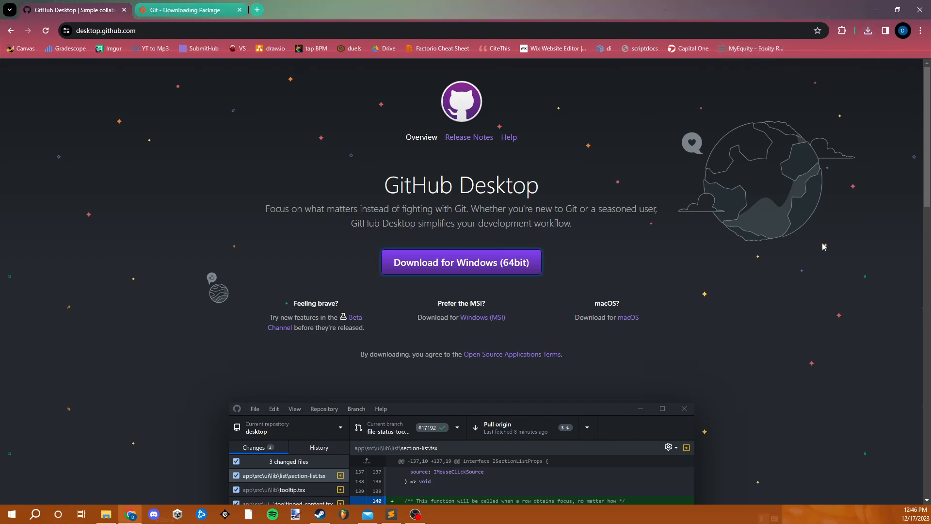
pyautogui.scroll(-4, 602, 265)
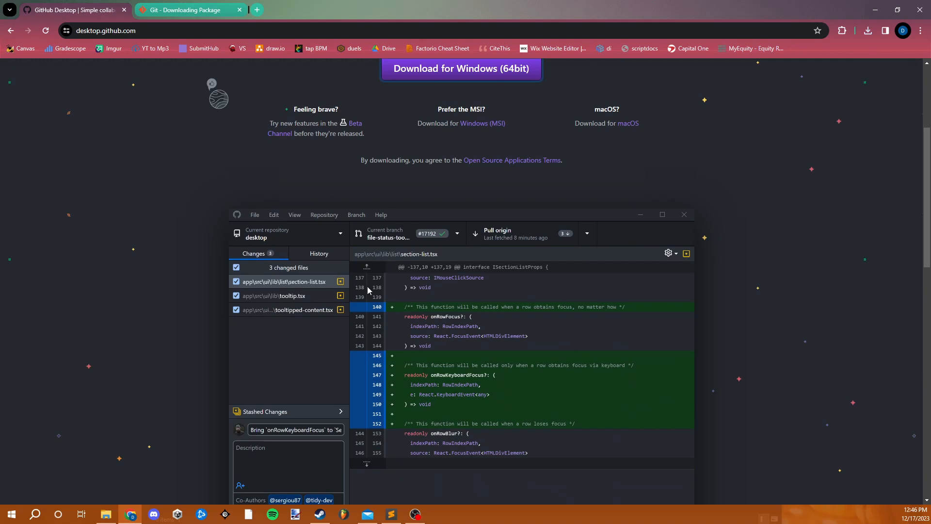
pyautogui.scroll(-2, 387, 276)
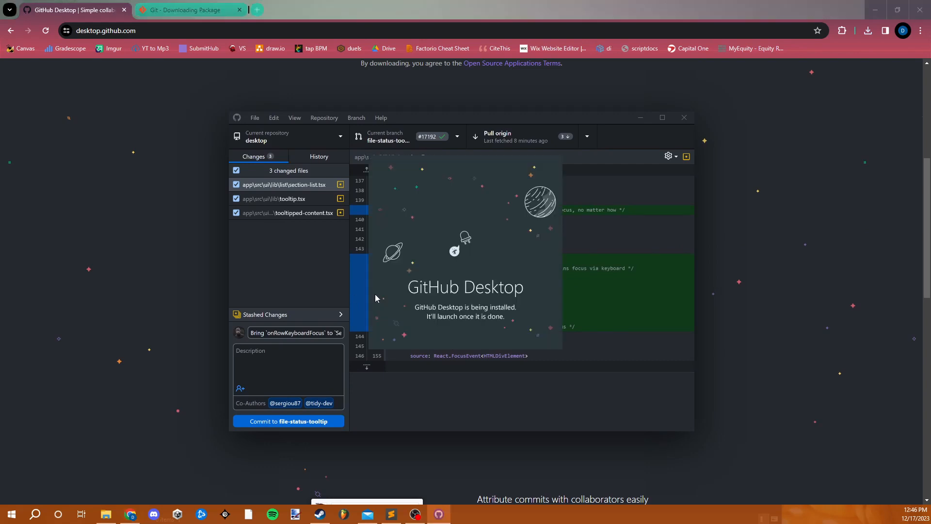
pyautogui.scroll(-1, 615, 343)
pyautogui.scroll(-1, 614, 340)
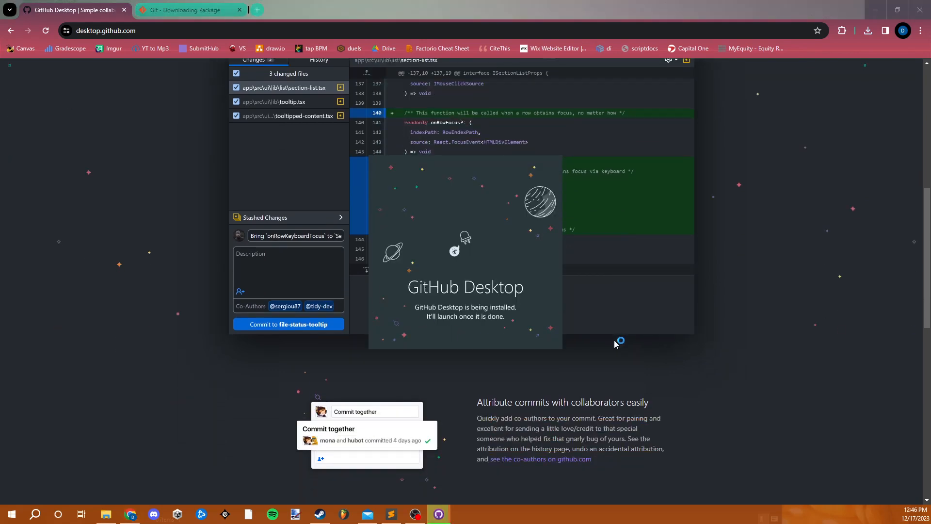
pyautogui.scroll(-1, 614, 337)
pyautogui.scroll(3, 614, 334)
pyautogui.scroll(1, 613, 333)
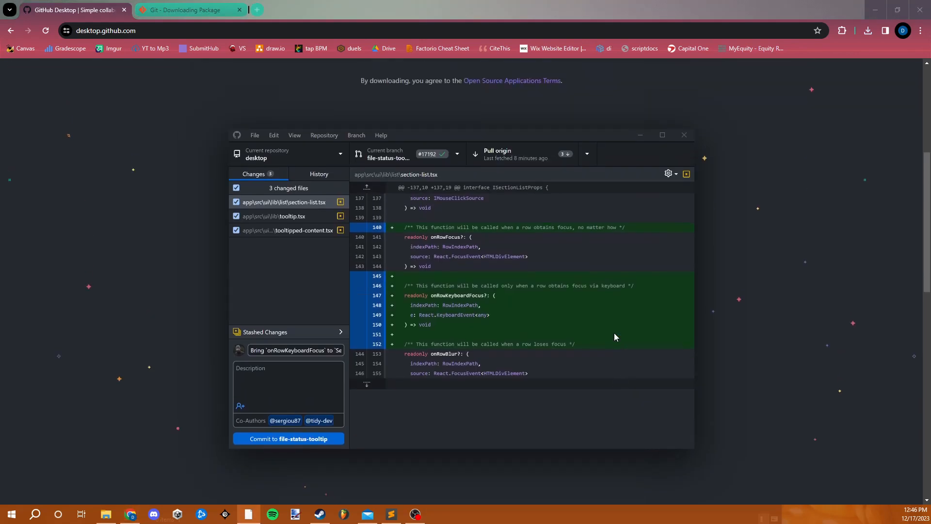
# - Bring the GitHub Desktop window into view in front of the browser
pyautogui.moveTo(930, 150); pyautogui.dragTo(324, 113)
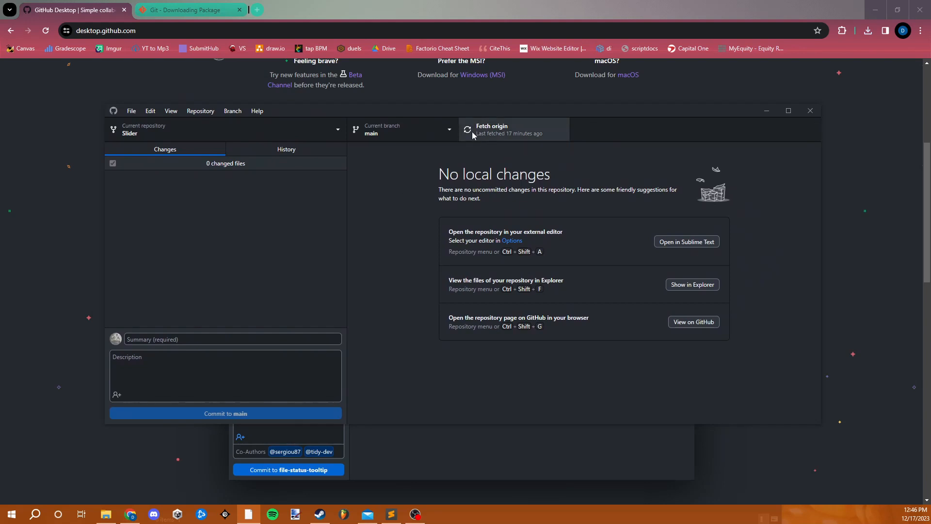
pyautogui.moveTo(449, 112); pyautogui.dragTo(478, 99)
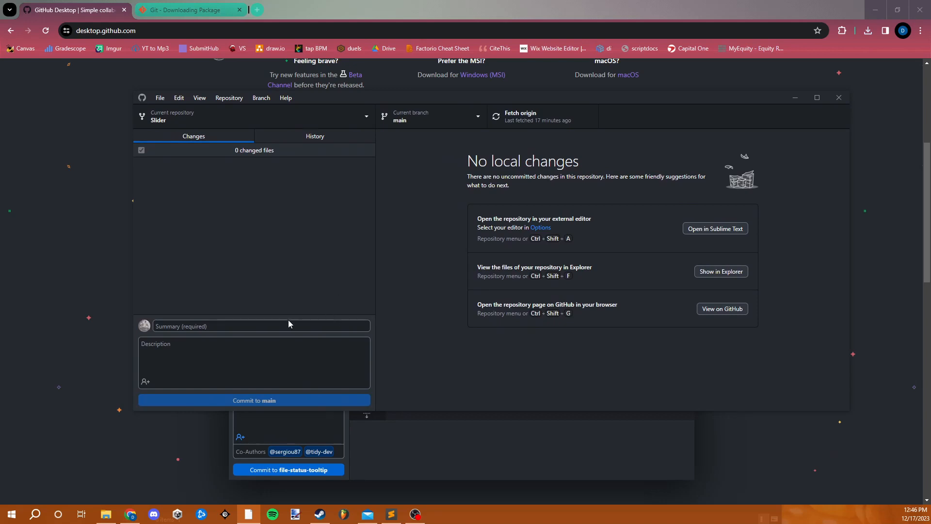
# - Open github.com in a new browser tab to view the account dashboard, and close the tab
pyautogui.click(257, 10)
pyautogui.write('github.com')
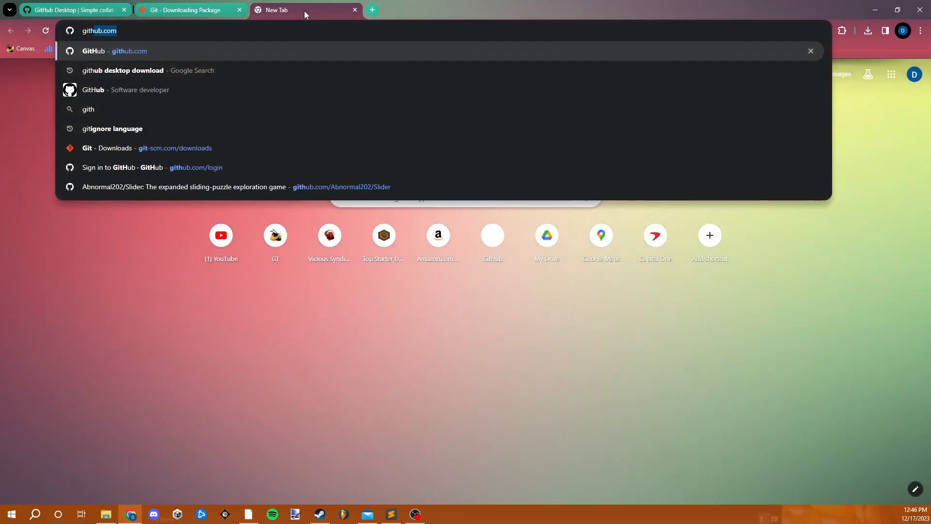
pyautogui.press('Return')
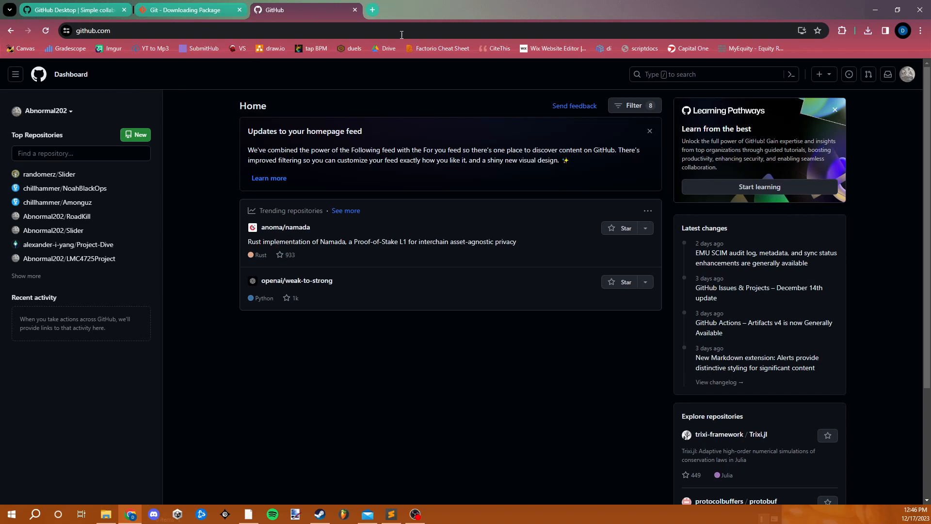
pyautogui.click(355, 10)
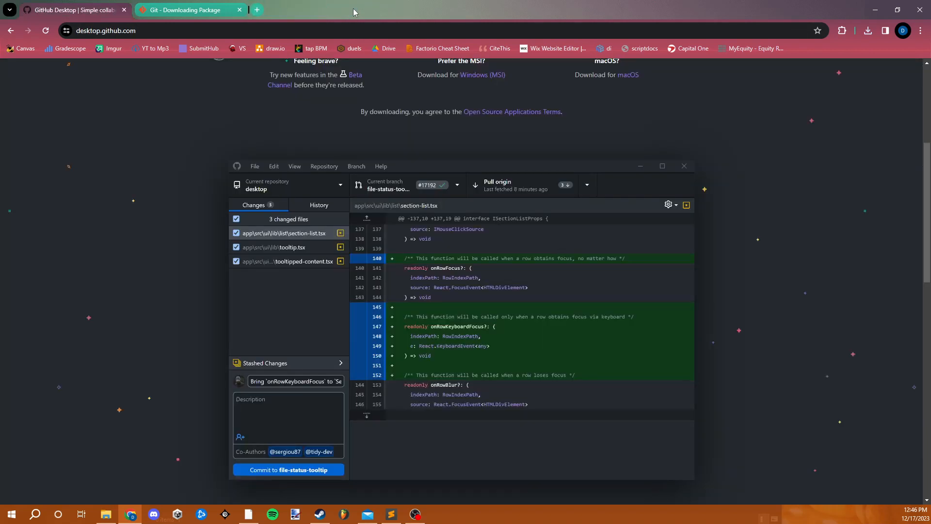
# - Clear the browser out of the way and review the Black Ops III and Mod Tools pages in Steam, returning to the install folder
pyautogui.click(875, 10)
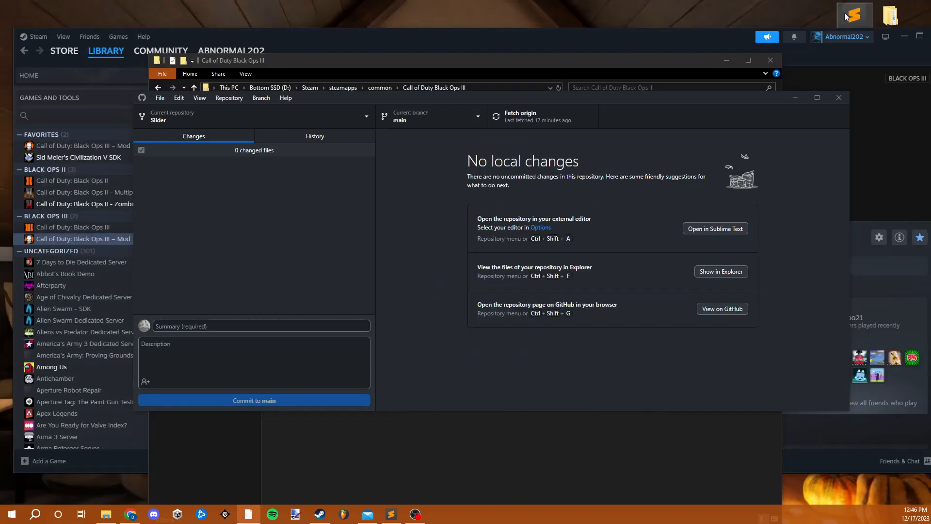
pyautogui.moveTo(423, 98); pyautogui.dragTo(551, 61)
pyautogui.click(91, 240)
pyautogui.click(97, 227)
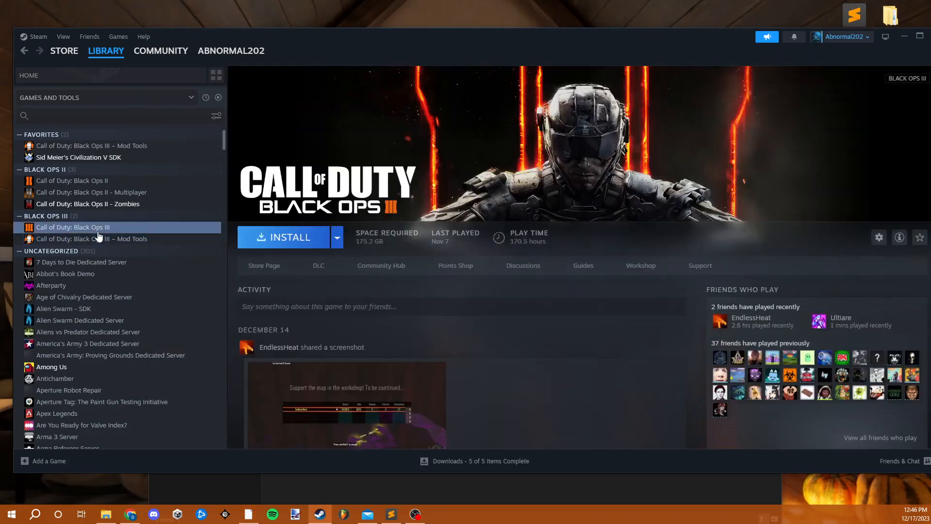
pyautogui.click(118, 243)
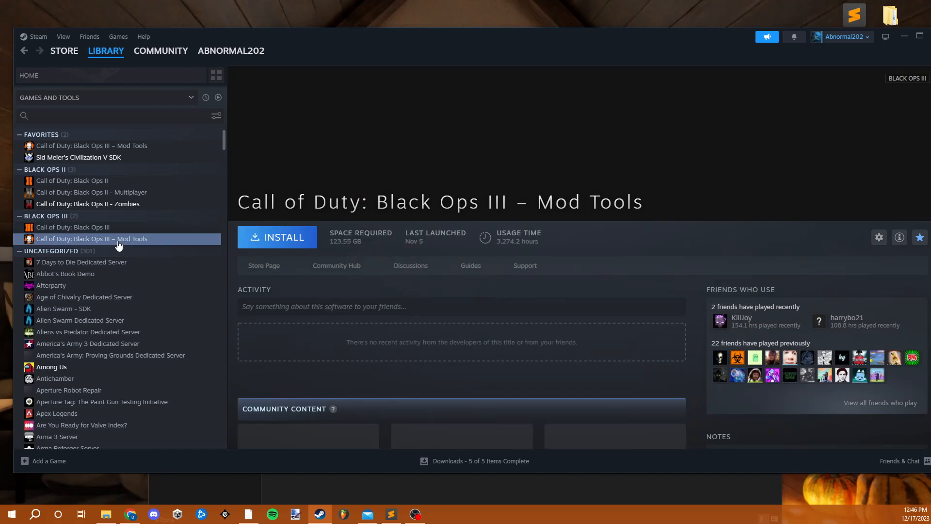
pyautogui.click(105, 514)
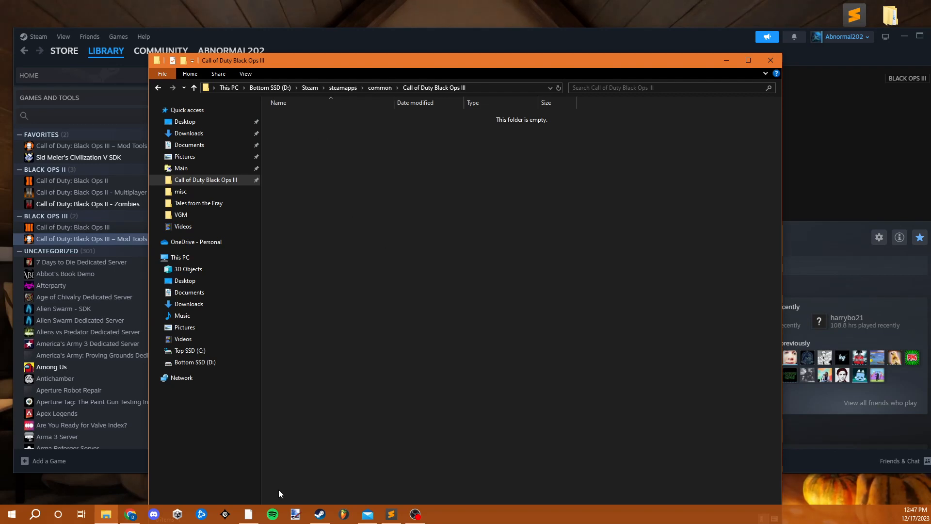
# - Switch to GitHub Desktop, place its window beside the install folder, and start creating a new repository
pyautogui.click(248, 514)
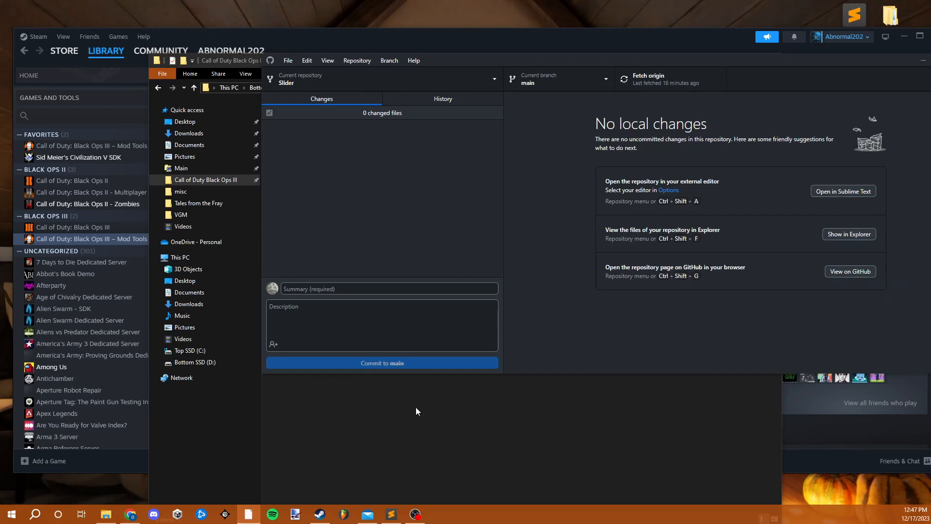
pyautogui.moveTo(443, 65); pyautogui.dragTo(553, 42)
pyautogui.click(398, 36)
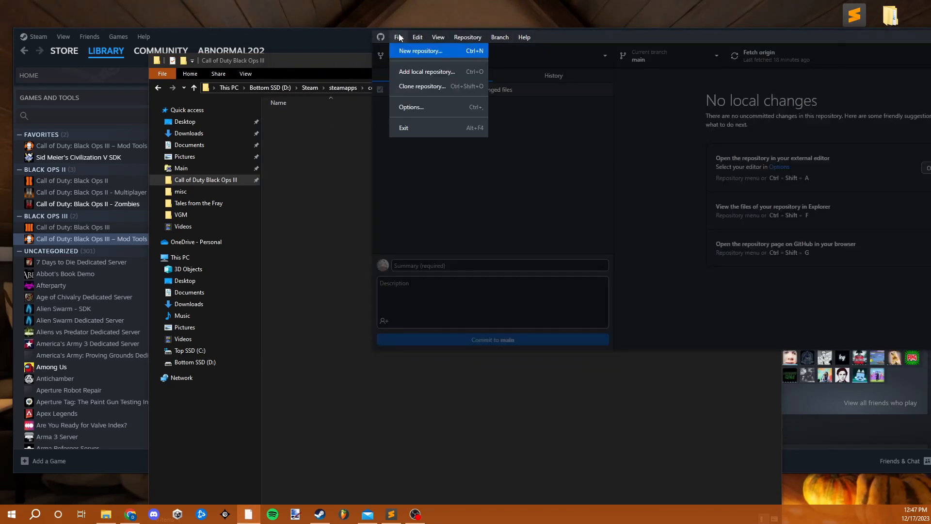
pyautogui.click(425, 50)
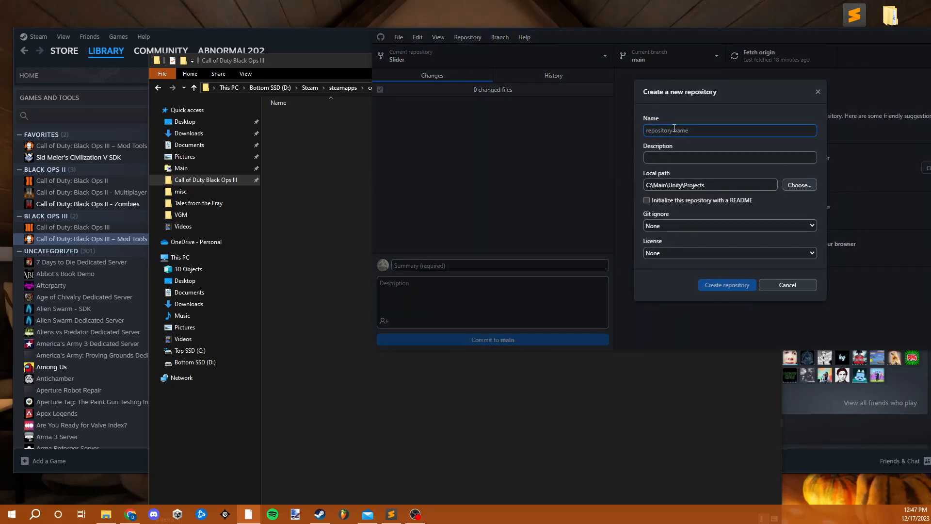
pyautogui.write('black')
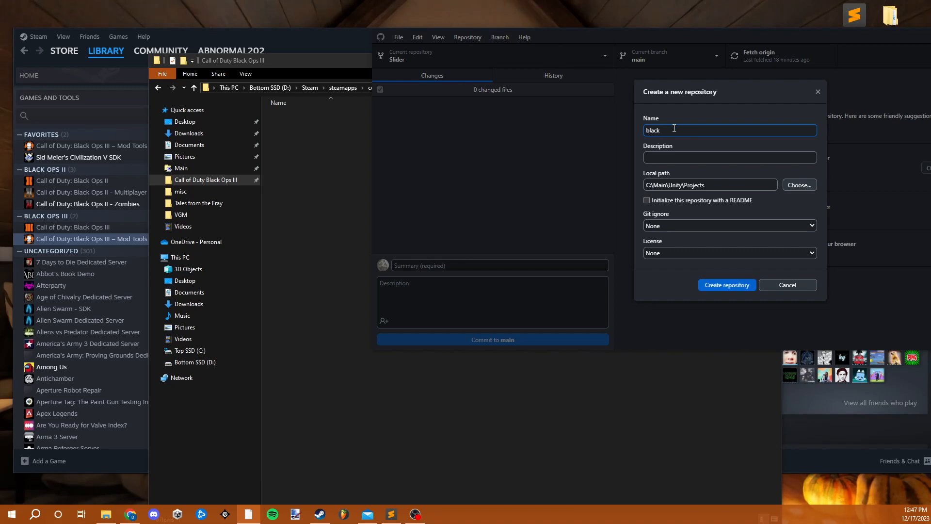
pyautogui.write(' ops')
pyautogui.press('BackSpace')
pyautogui.press('BackSpace')
pyautogui.press('BackSpace')
pyautogui.press('BackSpace')
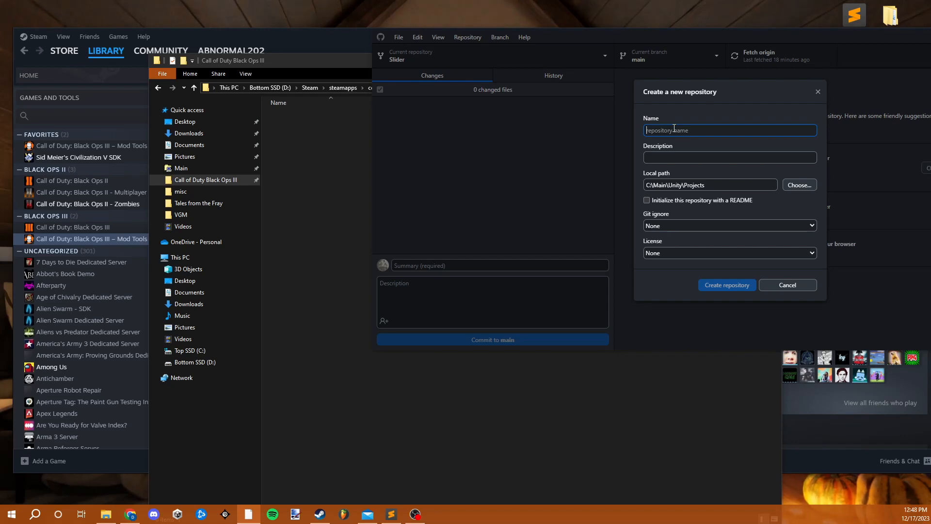
pyautogui.write('s')
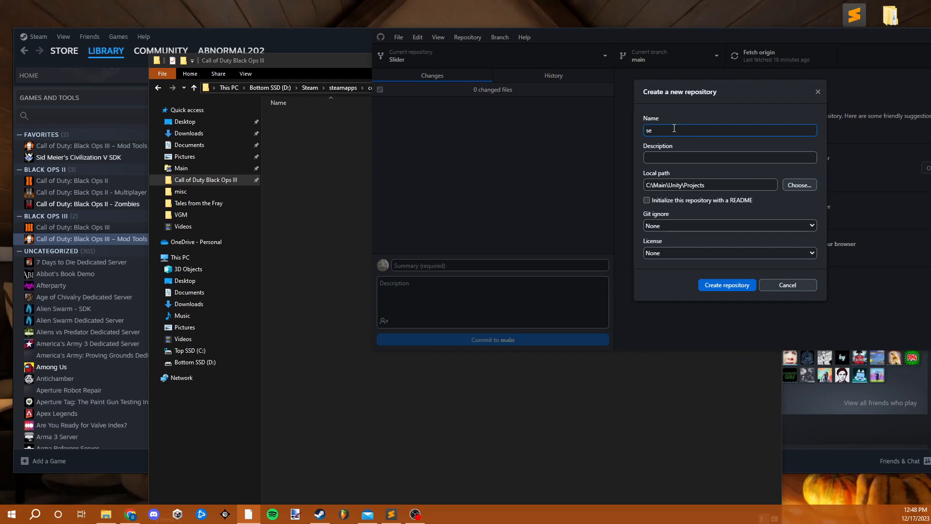
pyautogui.press('BackSpace')
# - Name the new repository blackops3-sewer-map and leave its description empty
pyautogui.write('b')
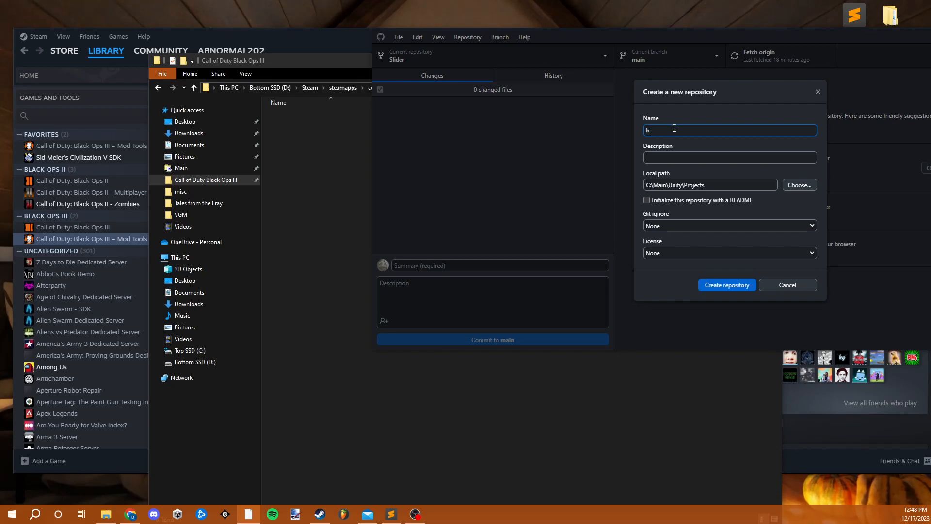
pyautogui.write('lackops')
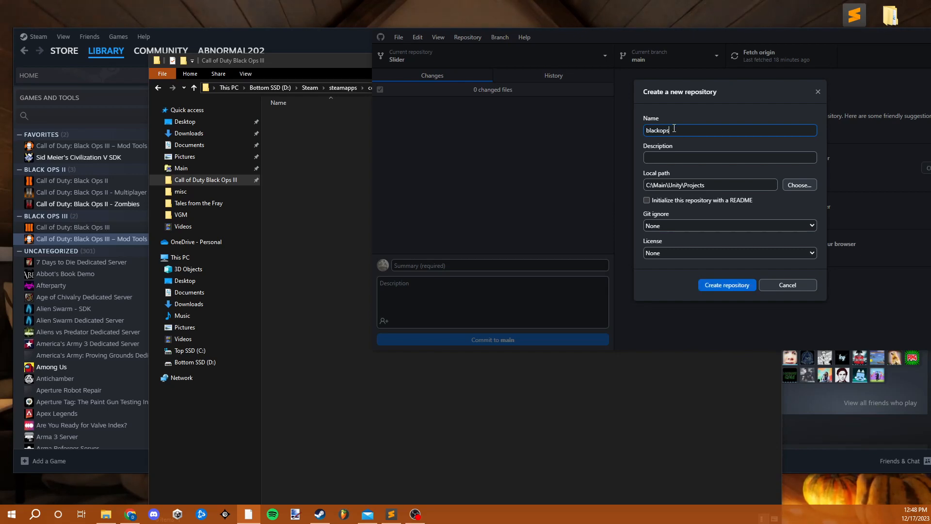
pyautogui.write('3-sewer-map')
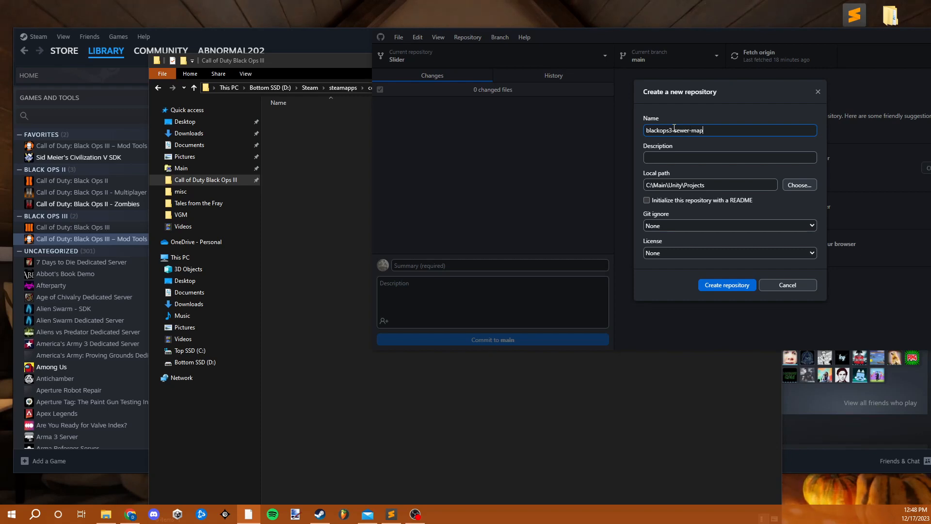
pyautogui.click(703, 160)
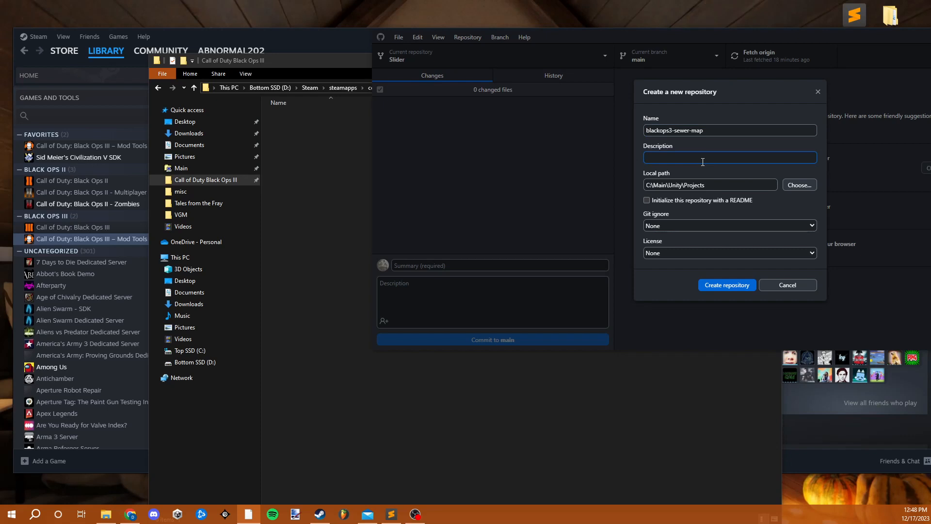
# - Set the repository's local path to the Call of Duty Black Ops III folder under D:\Steam\steamapps\common
pyautogui.click(792, 186)
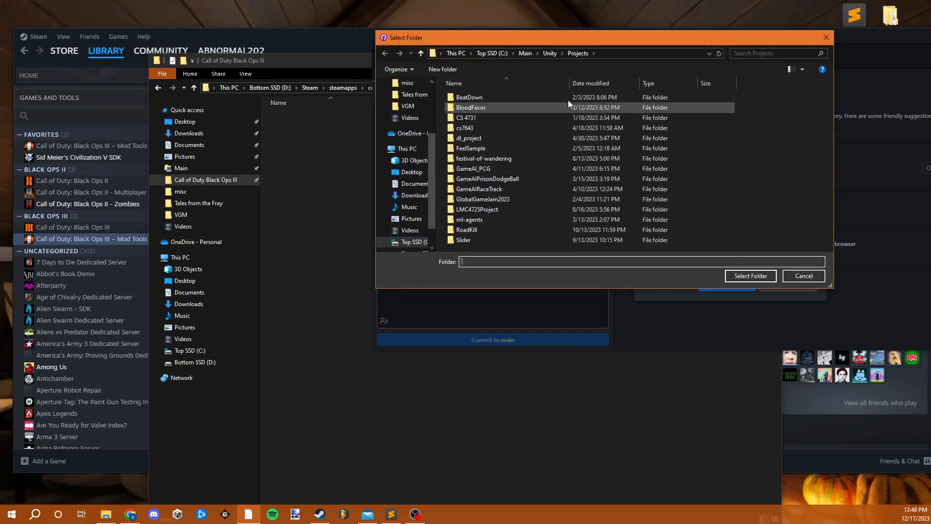
pyautogui.moveTo(496, 39); pyautogui.dragTo(278, 112)
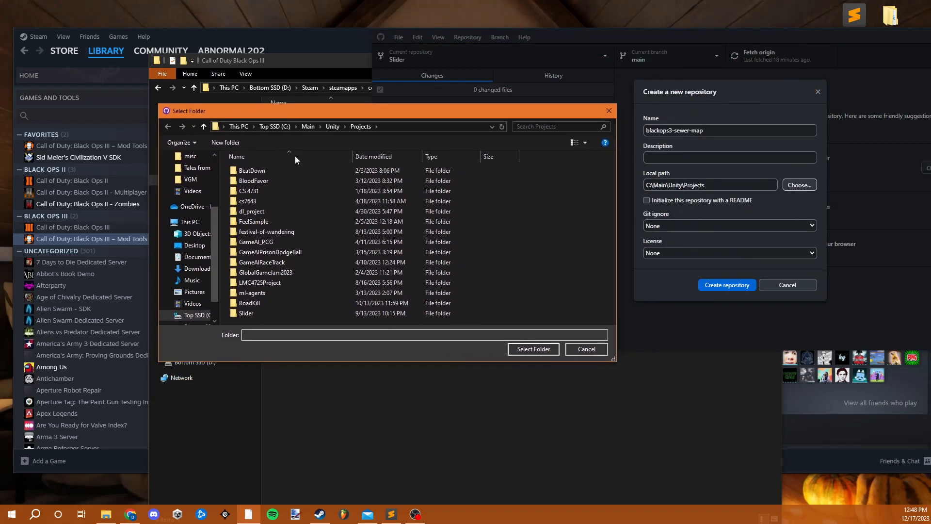
pyautogui.click(272, 129)
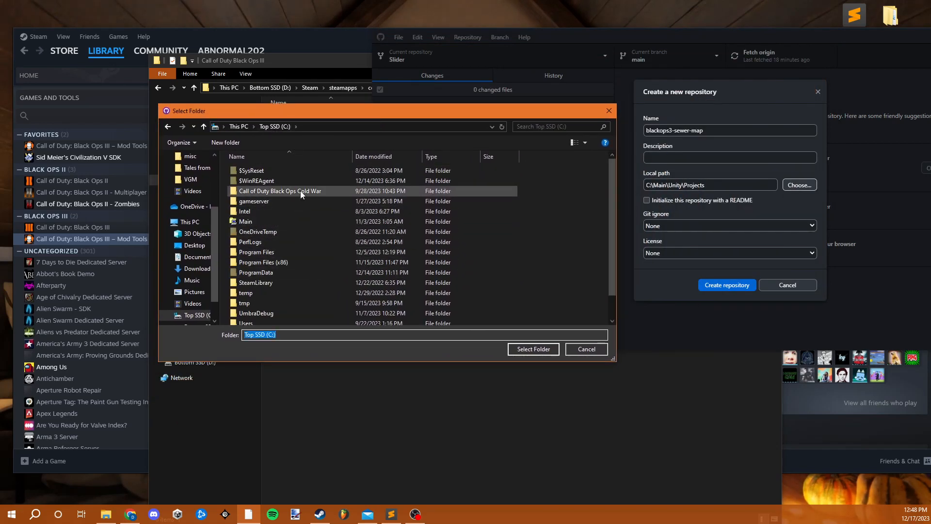
pyautogui.scroll(3, 198, 223)
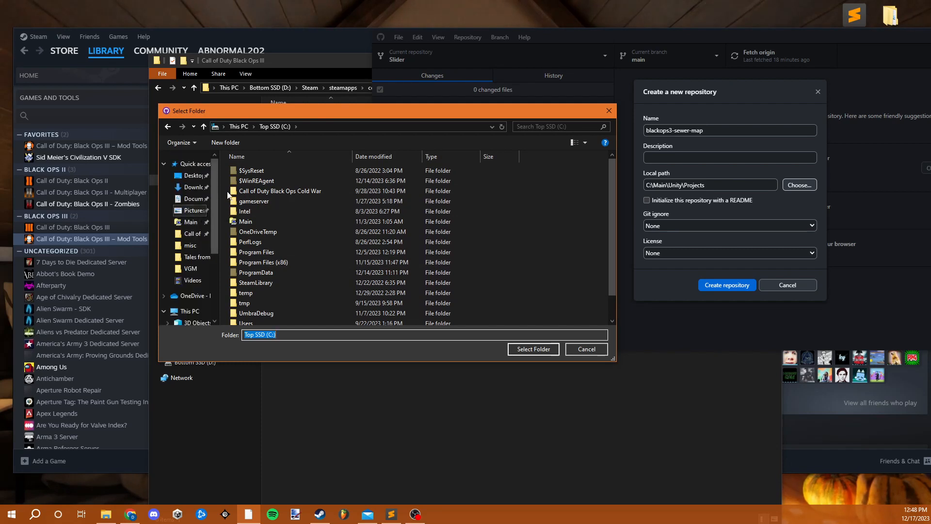
pyautogui.click(204, 236)
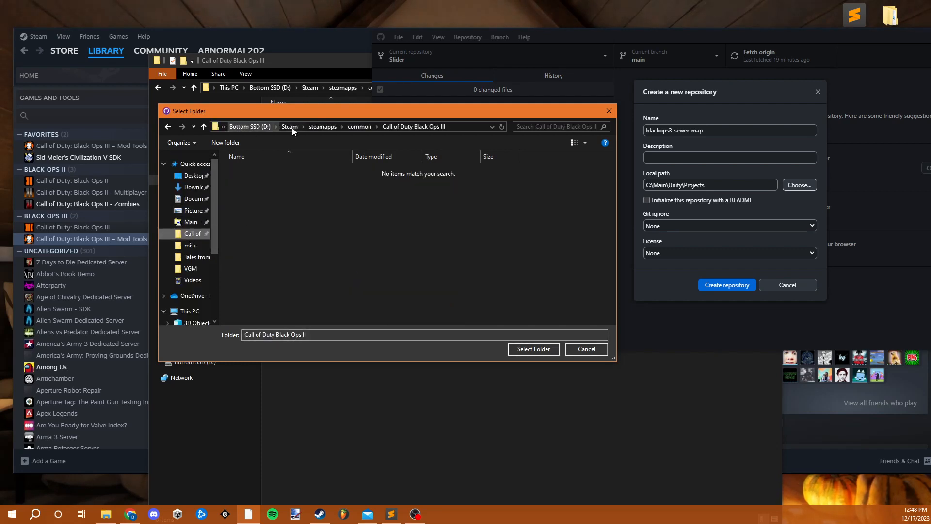
pyautogui.moveTo(414, 111); pyautogui.dragTo(395, 102)
pyautogui.click(497, 338)
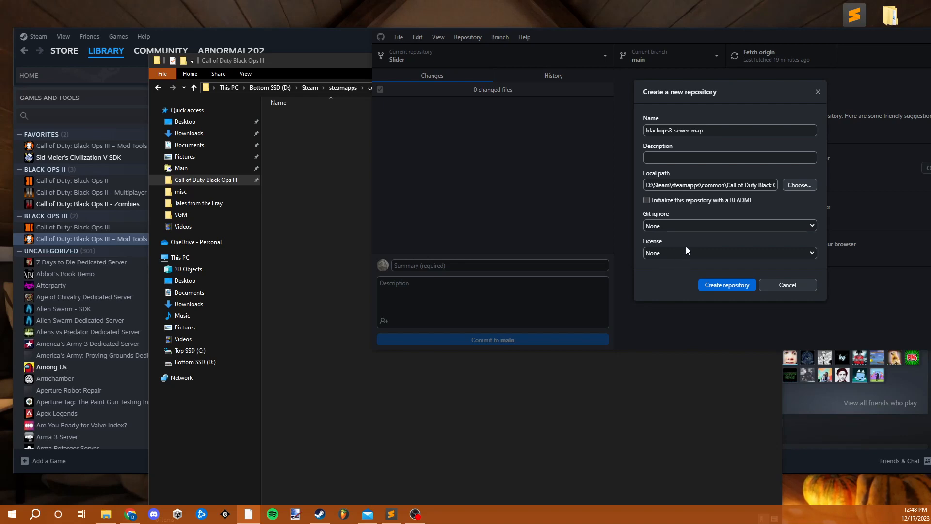
# - Look through the Git ignore templates, keep None, and create the repository
pyautogui.click(703, 226)
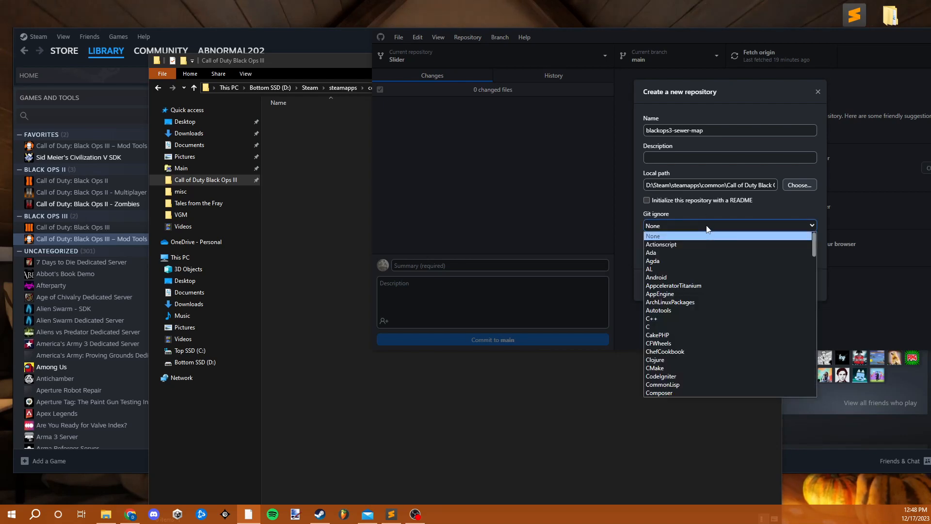
pyautogui.scroll(-20, 709, 257)
pyautogui.scroll(-1, 709, 257)
pyautogui.click(709, 224)
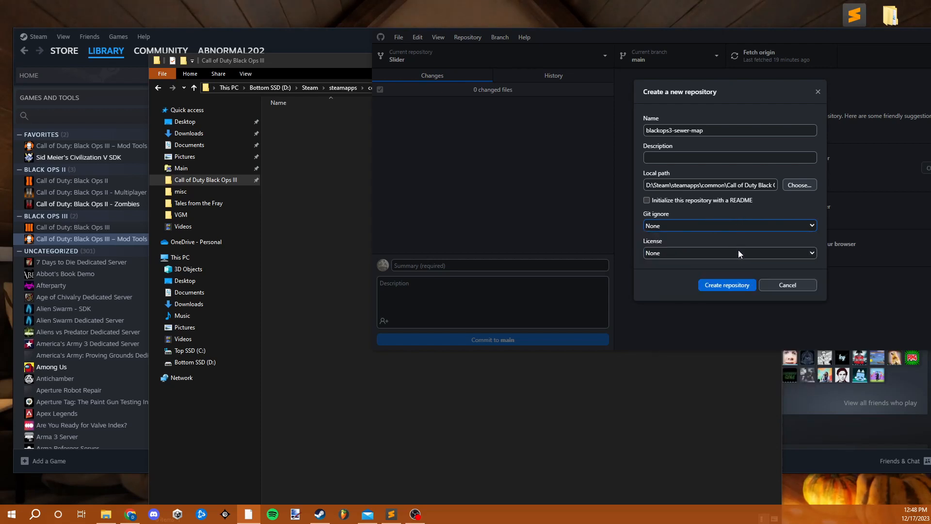
pyautogui.click(724, 285)
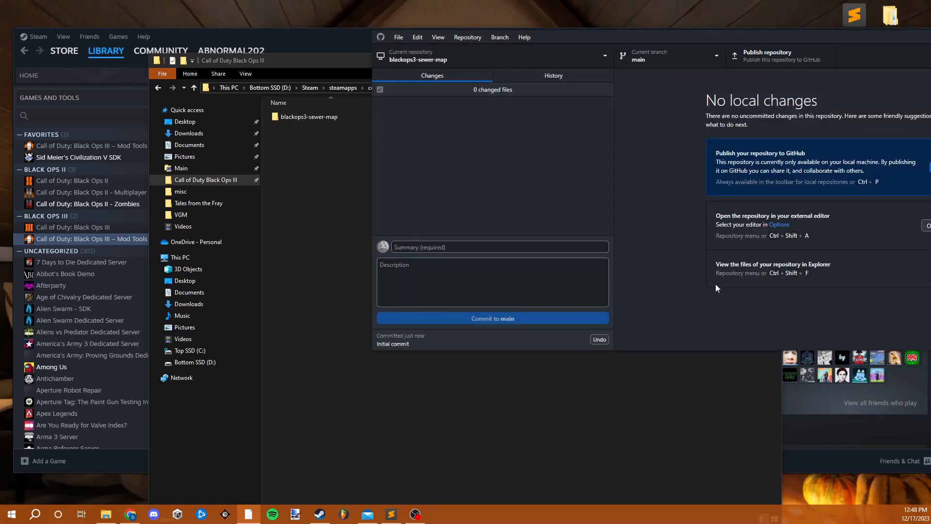
# - Move .git and .gitattributes from the blackops3-sewer-map folder up into Call of Duty Black Ops III, and delete the emptied folder
pyautogui.click(345, 148)
pyautogui.doubleClick(353, 119)
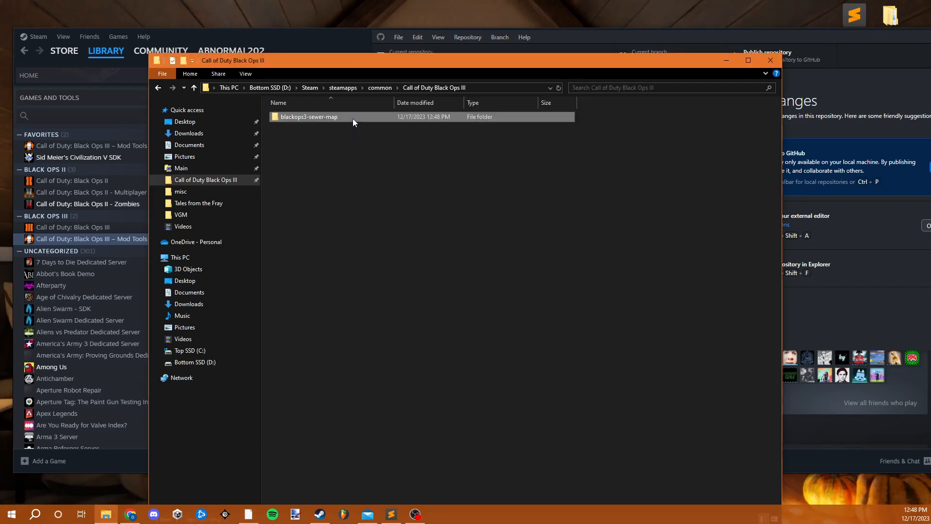
pyautogui.click(401, 89)
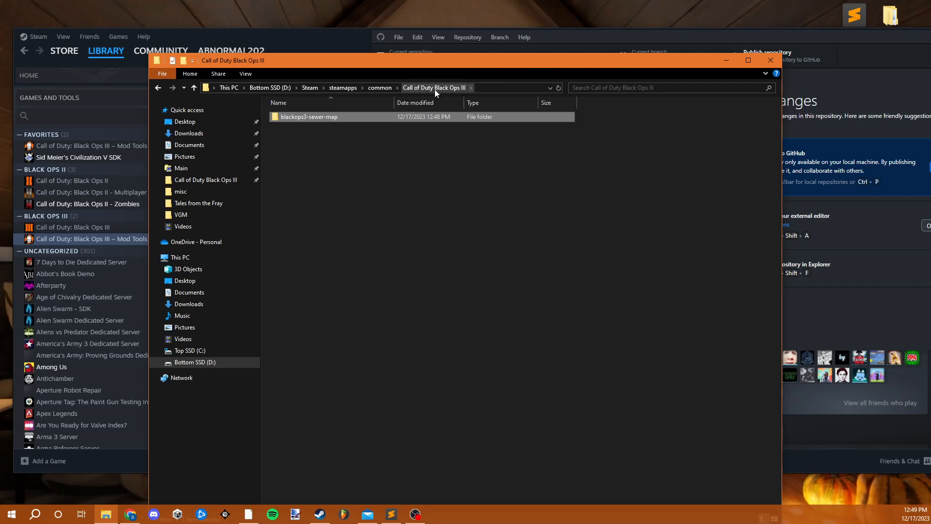
pyautogui.moveTo(517, 68); pyautogui.dragTo(499, 108)
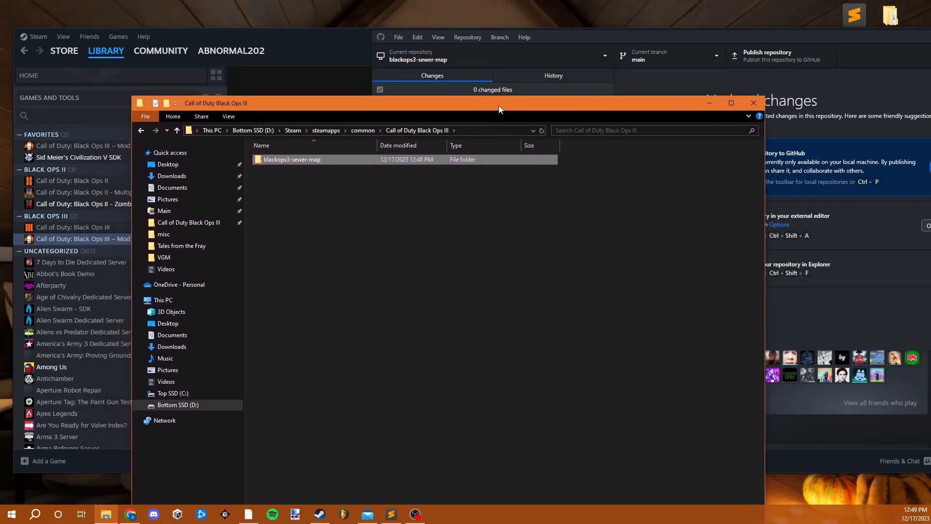
pyautogui.moveTo(348, 211); pyautogui.dragTo(400, 132)
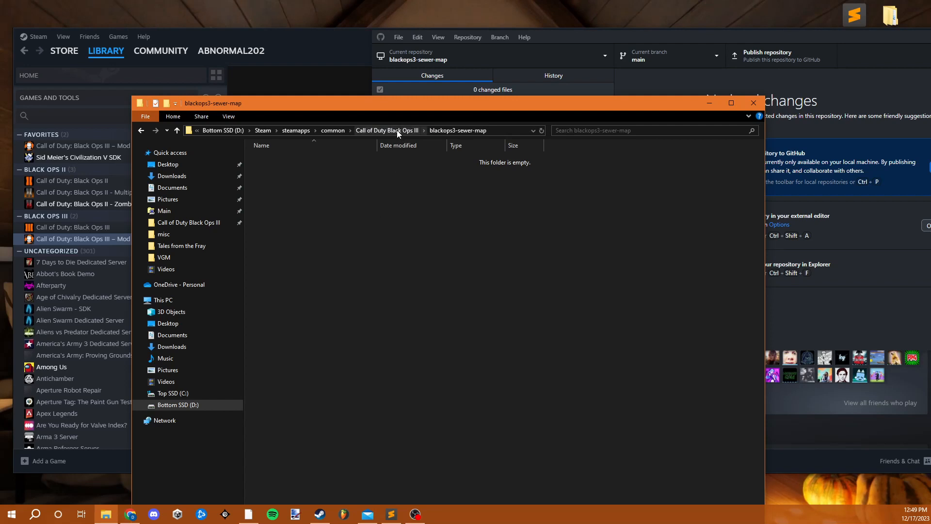
pyautogui.click(396, 130)
pyautogui.click(350, 170)
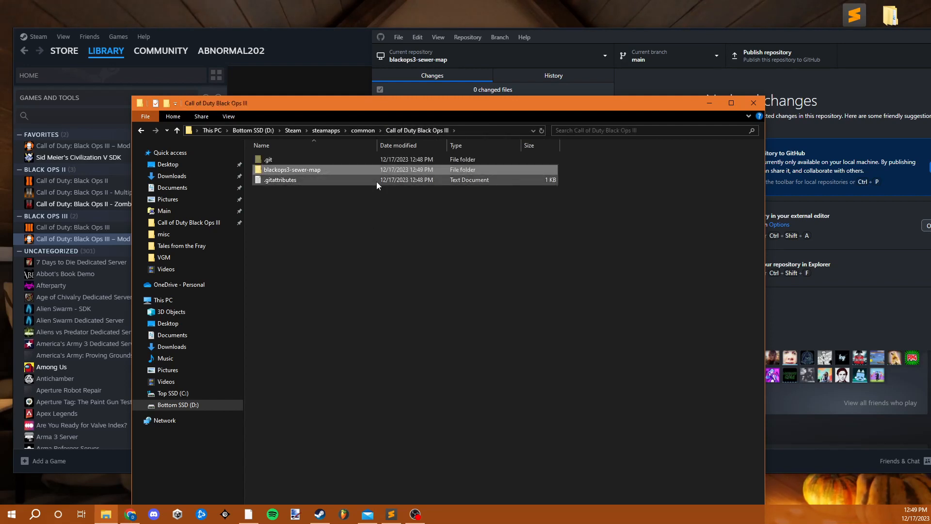
pyautogui.press('Delete')
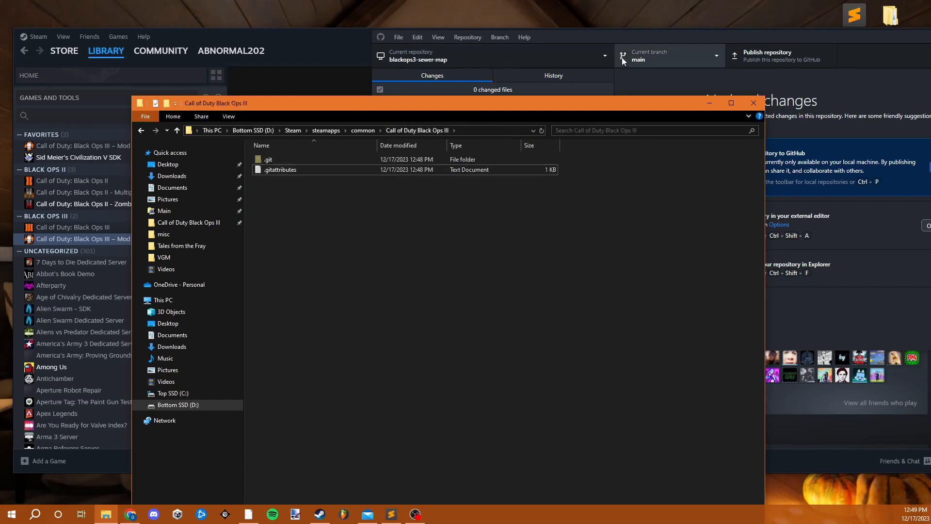
# - Relocate the missing blackops3-sewer-map repository in GitHub Desktop to the Call of Duty Black Ops III folder
pyautogui.click(615, 41)
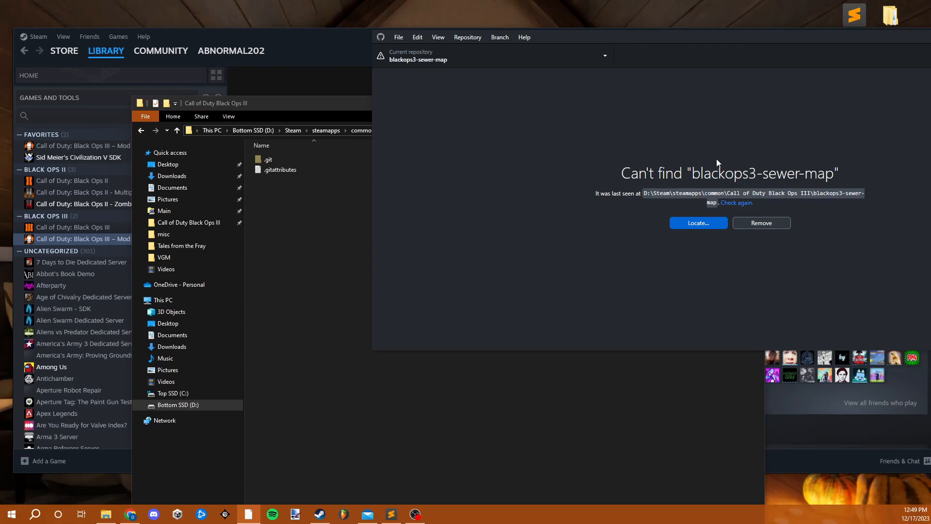
pyautogui.click(698, 223)
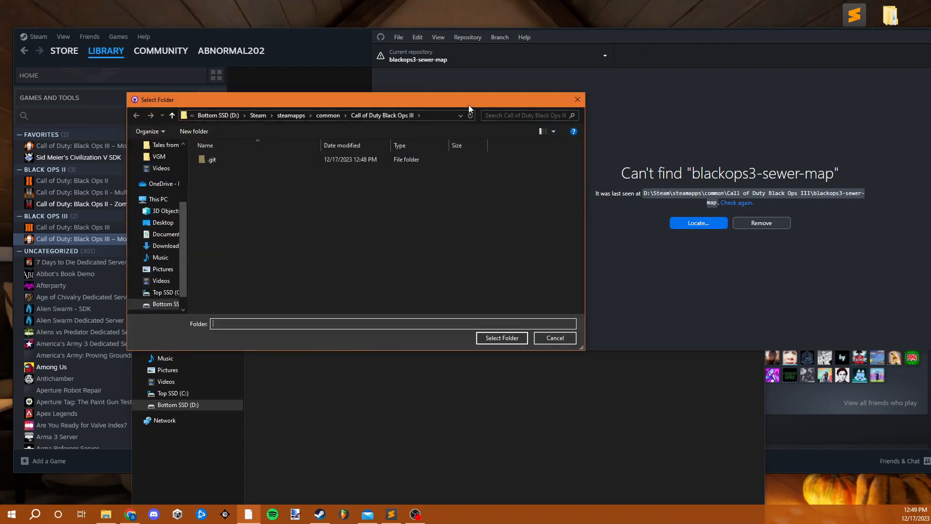
pyautogui.moveTo(468, 104); pyautogui.dragTo(515, 107)
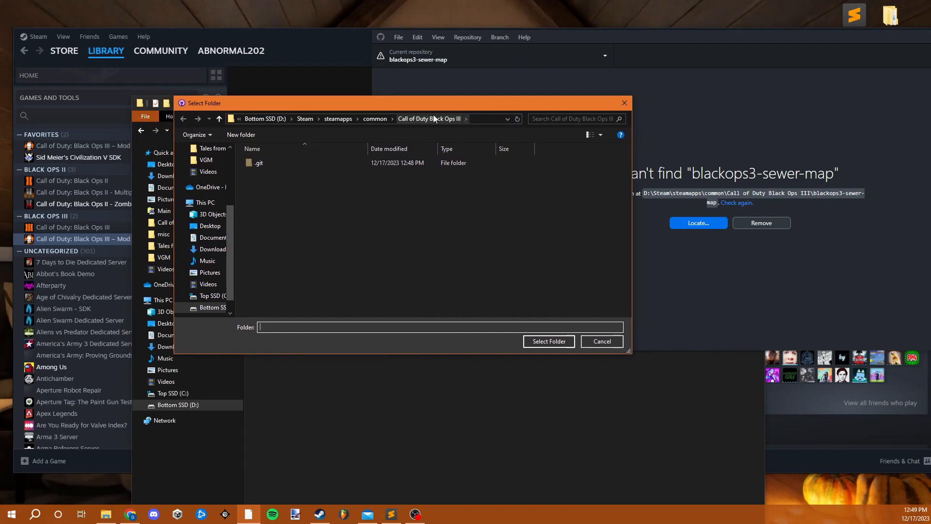
pyautogui.click(547, 342)
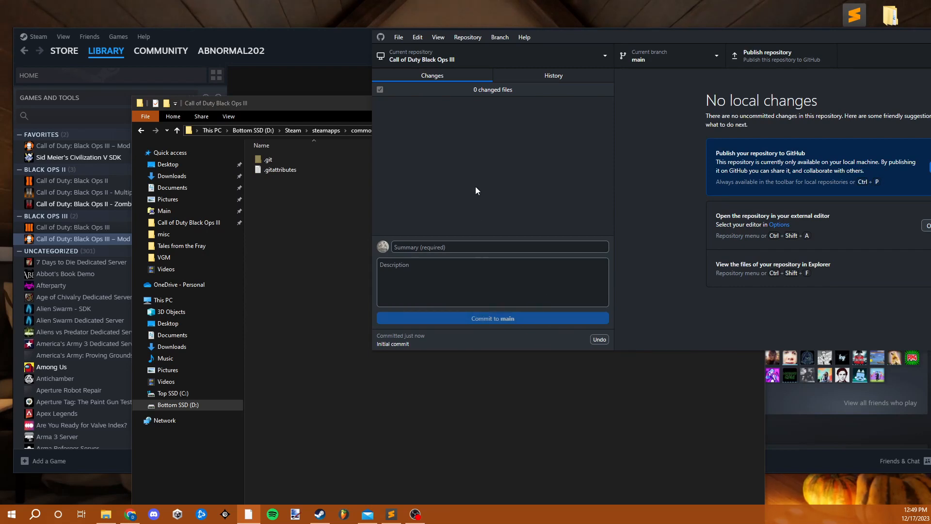
# - Check the repository list for the Call of Duty Black Ops III entry and close the list
pyautogui.click(492, 59)
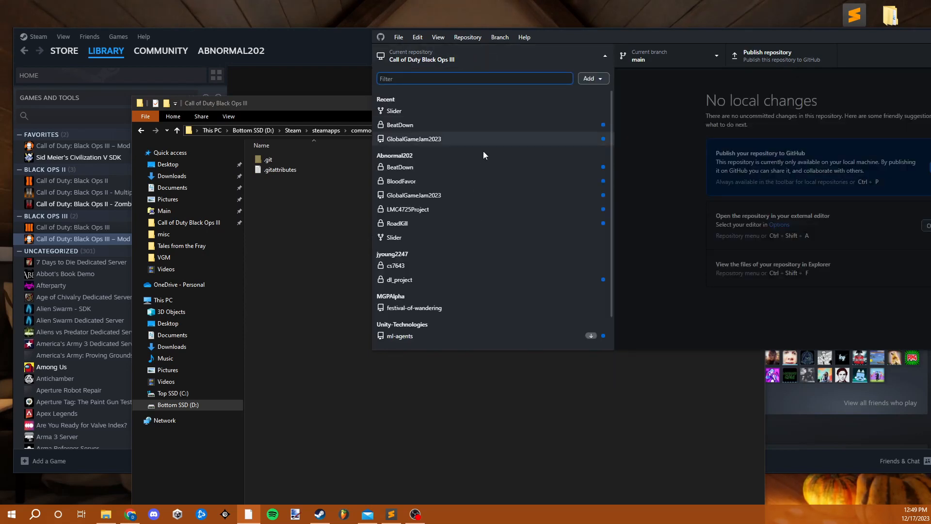
pyautogui.scroll(-2, 434, 309)
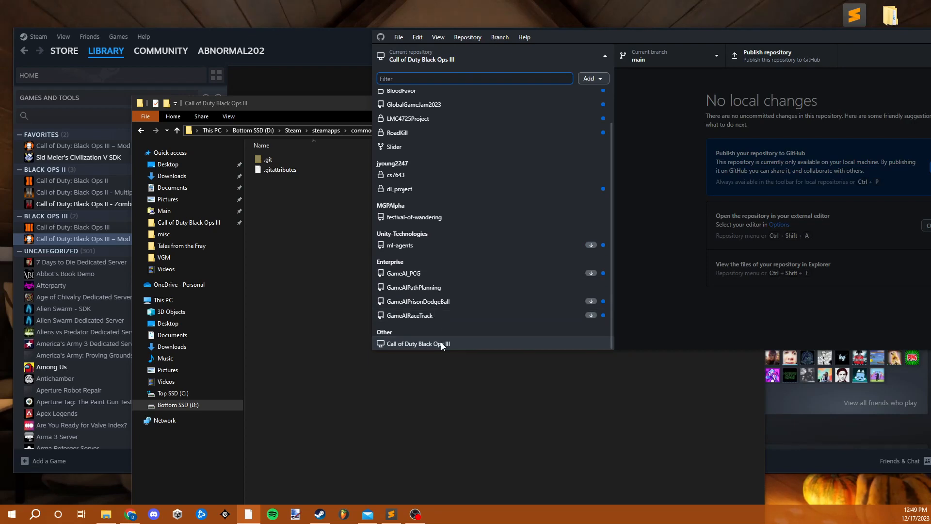
pyautogui.scroll(2, 440, 342)
pyautogui.click(667, 158)
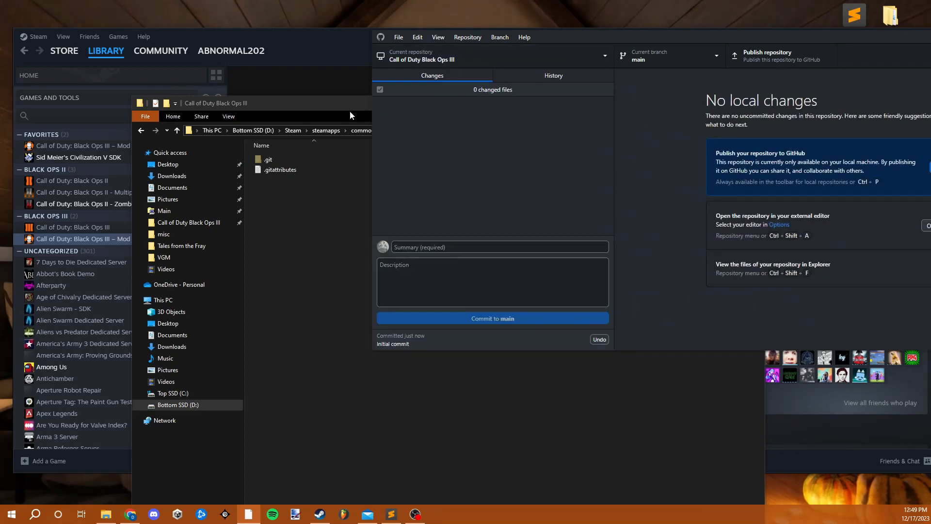
# - Bring the Call of Duty Black Ops III folder window forward and examine its .git and .gitattributes items
pyautogui.moveTo(345, 105); pyautogui.dragTo(297, 61)
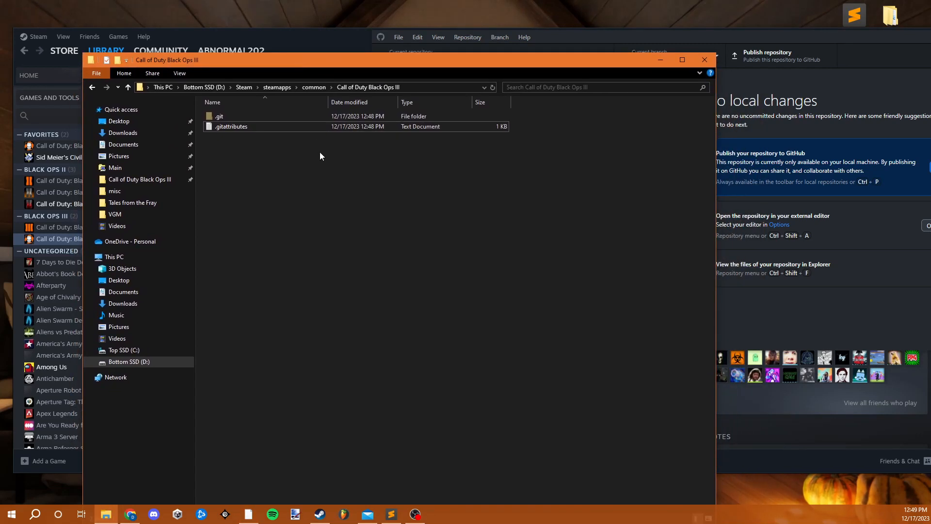
pyautogui.click(257, 117)
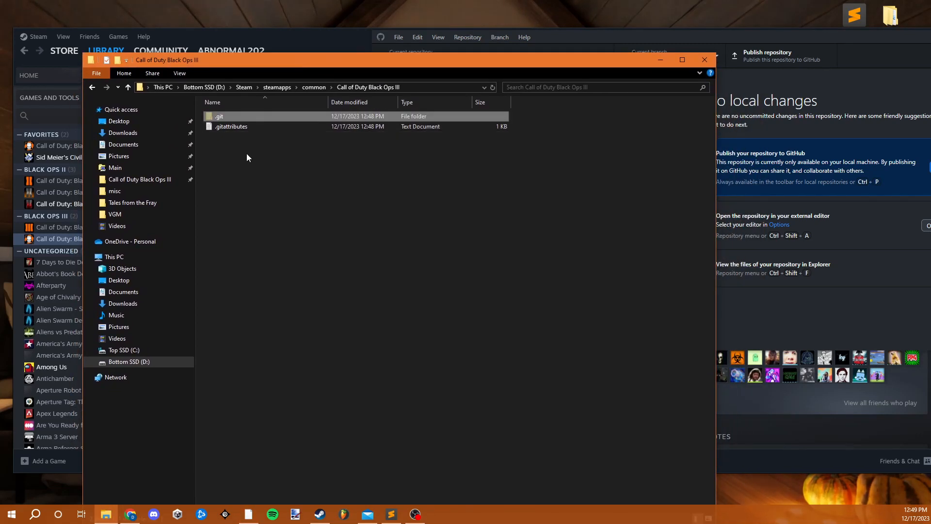
pyautogui.click(243, 131)
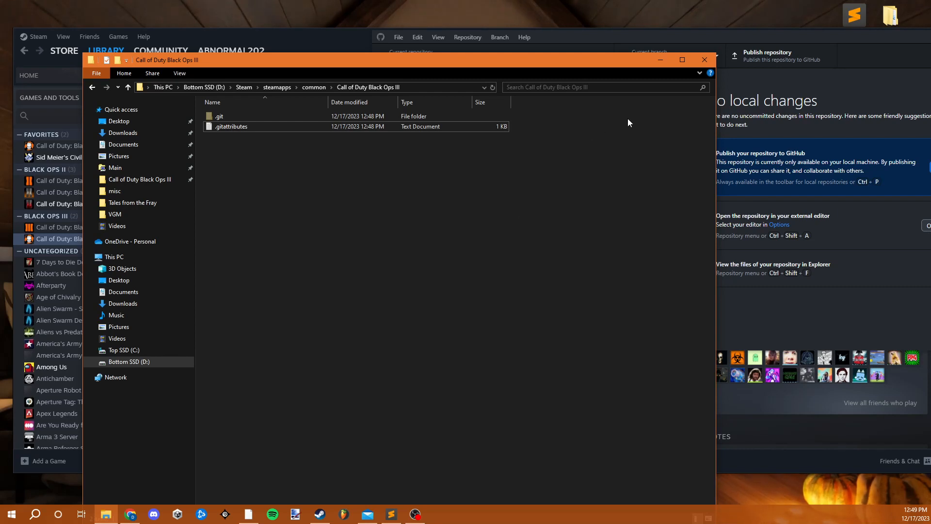
# - Move GitHub Desktop aside, bring the Call of Duty Black Ops III folder window forward, and clear the Steam window from the desktop
pyautogui.moveTo(730, 39); pyautogui.dragTo(761, 71)
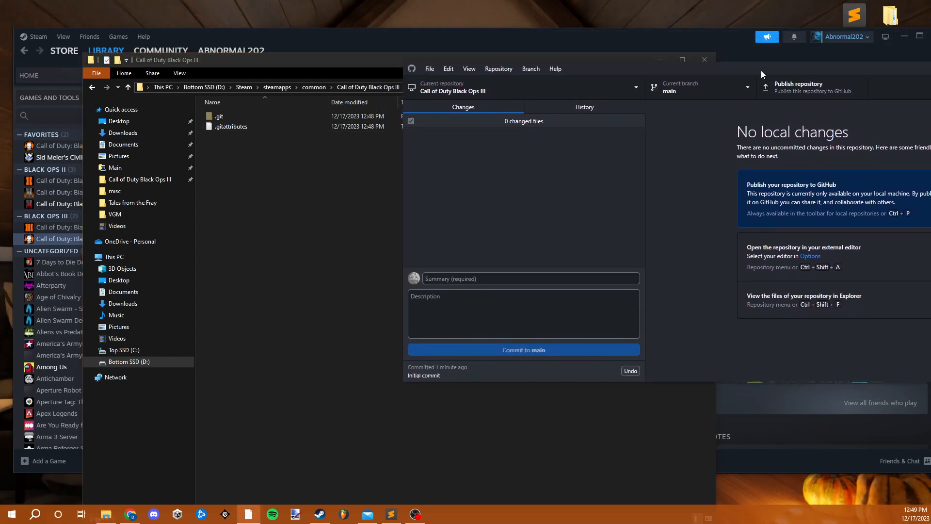
pyautogui.click(373, 179)
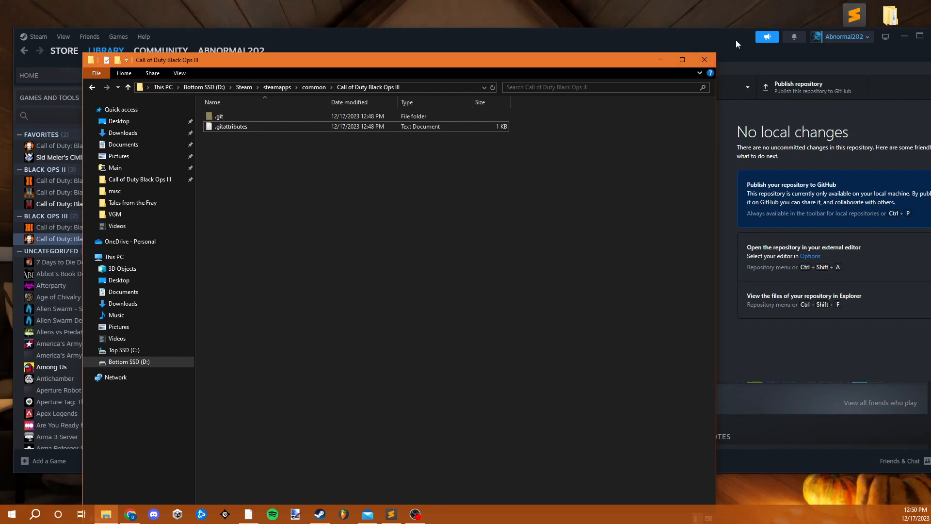
pyautogui.moveTo(735, 40); pyautogui.dragTo(719, 76)
pyautogui.click(894, 70)
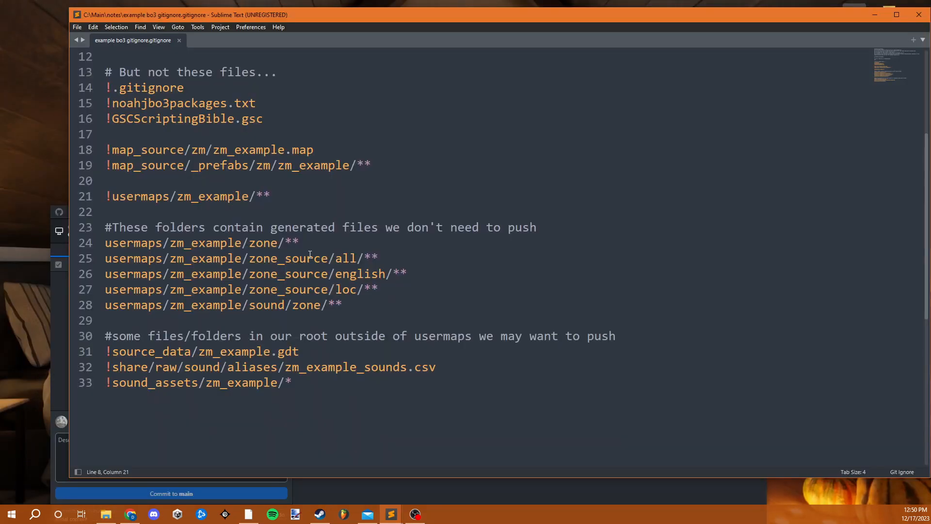
# - Switch to example bo3 gitignore.gitignore in Sublime Text, read its rules, and arrange it beside the Call of Duty Black Ops III folder window
pyautogui.scroll(4, 308, 254)
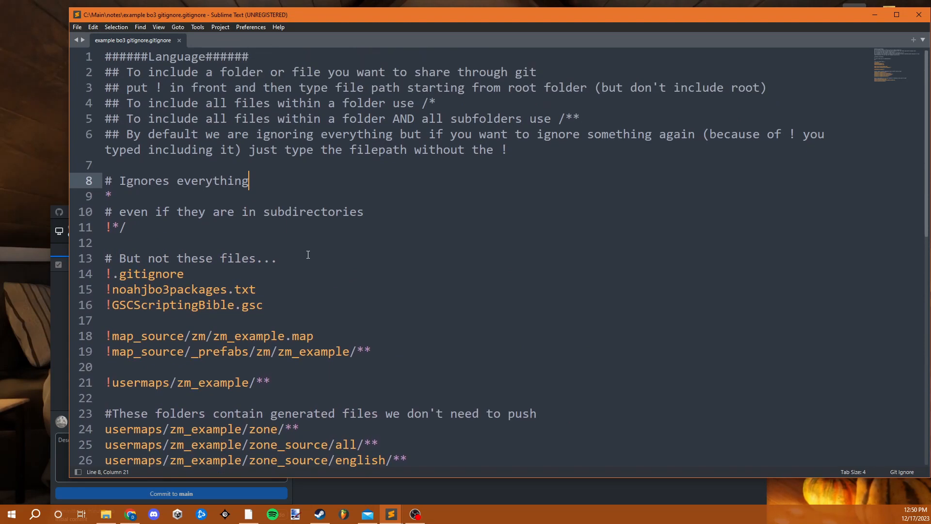
pyautogui.scroll(-3, 308, 255)
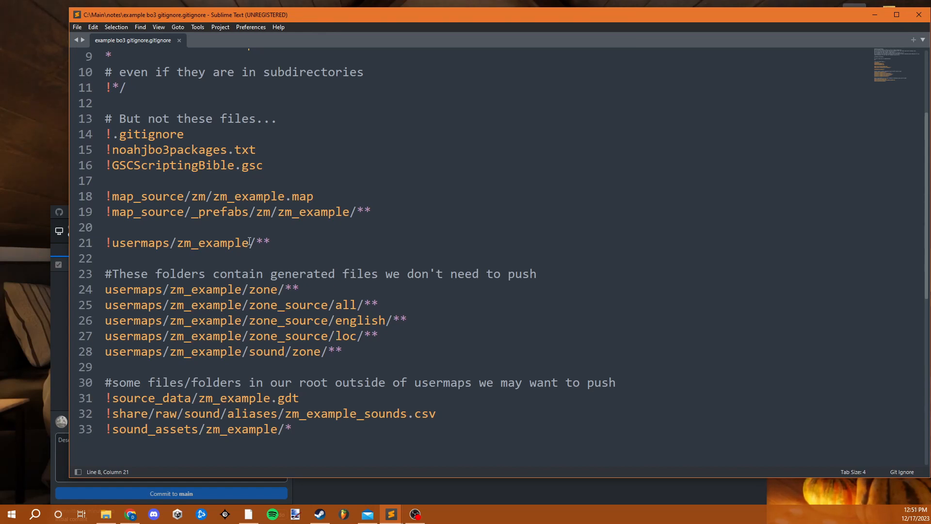
pyautogui.hotkey('alt', 'Tab')
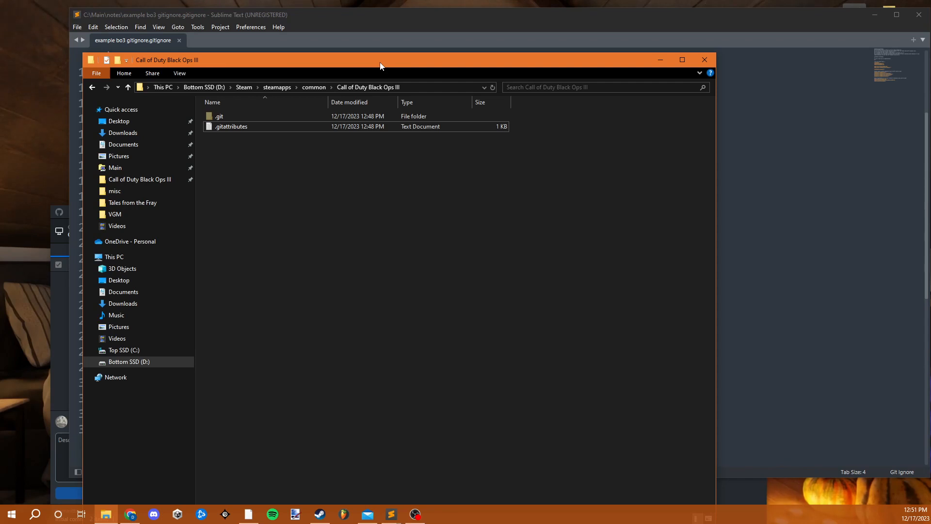
pyautogui.moveTo(392, 19); pyautogui.dragTo(564, 13)
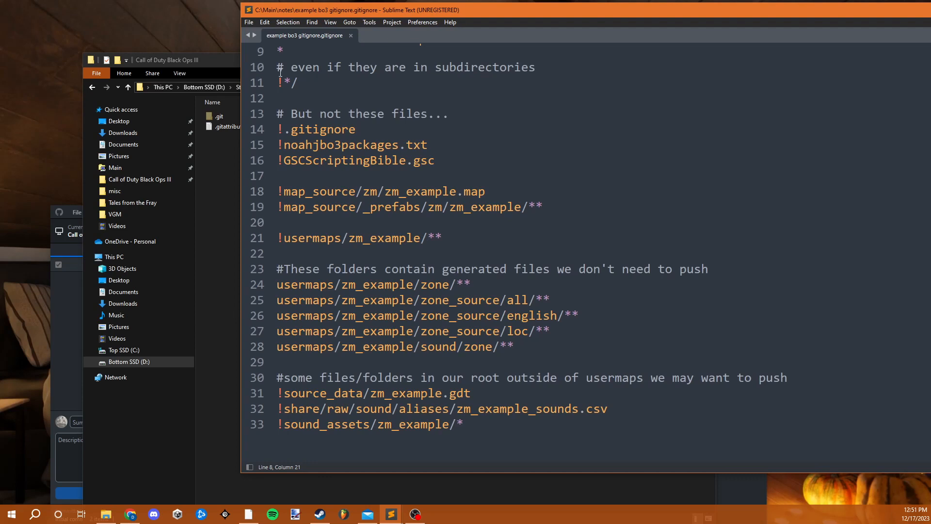
pyautogui.moveTo(226, 62); pyautogui.dragTo(170, 42)
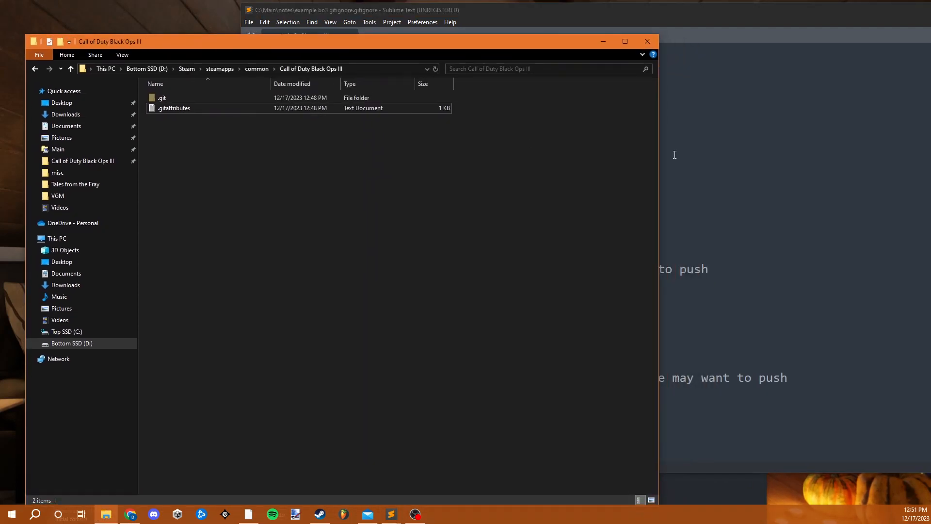
# - Review the example bo3 gitignore from start to end and copy its entire text
pyautogui.click(684, 154)
pyautogui.scroll(-3, 485, 272)
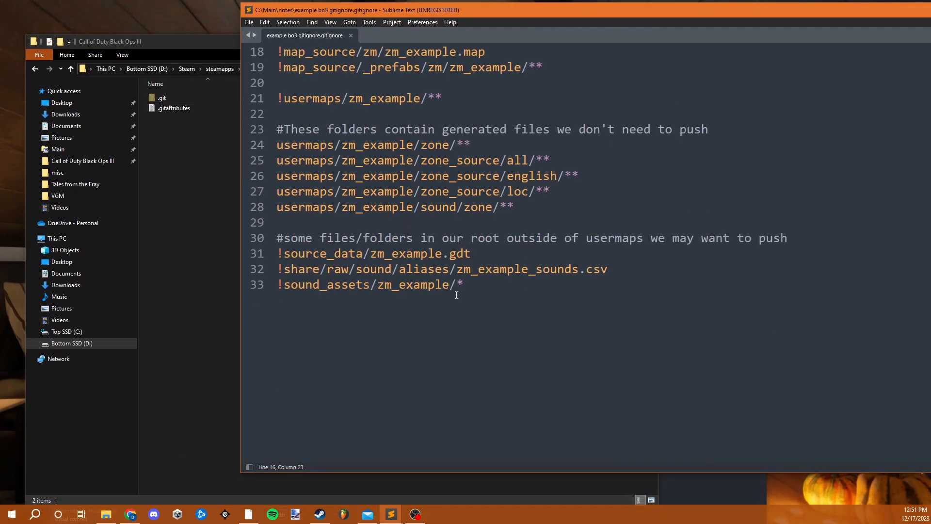
pyautogui.scroll(6, 465, 286)
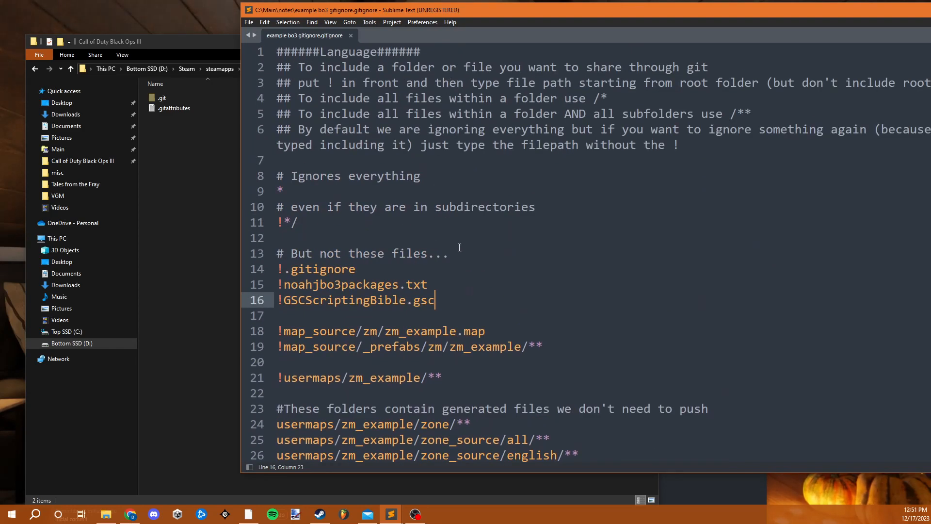
pyautogui.scroll(-4, 418, 274)
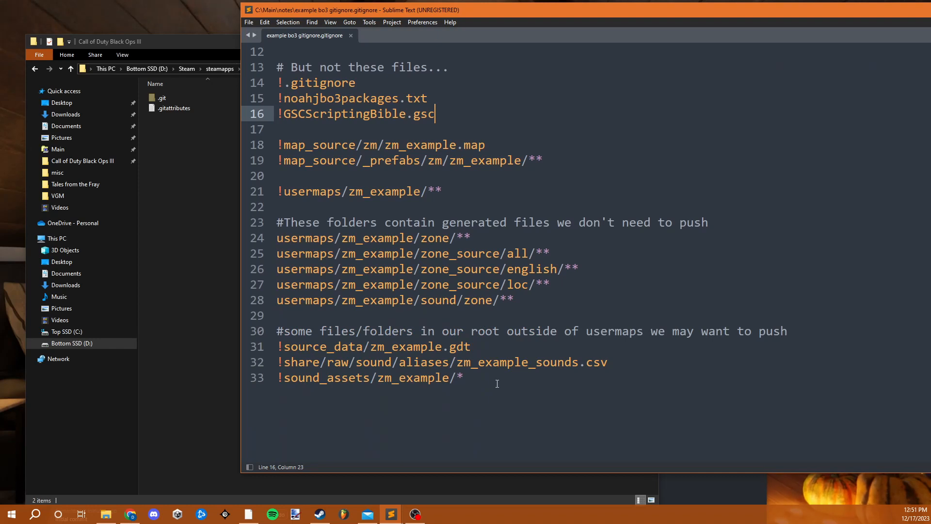
pyautogui.scroll(1, 491, 407)
pyautogui.moveTo(492, 421); pyautogui.dragTo(226, 47)
pyautogui.scroll(3, 471, 317)
pyautogui.hotkey('ctrl', 'c')
# - Create a new text document in the Call of Duty Black Ops III folder named .gitignore, without the .txt extension
pyautogui.click(222, 68)
pyautogui.rightClick(177, 197)
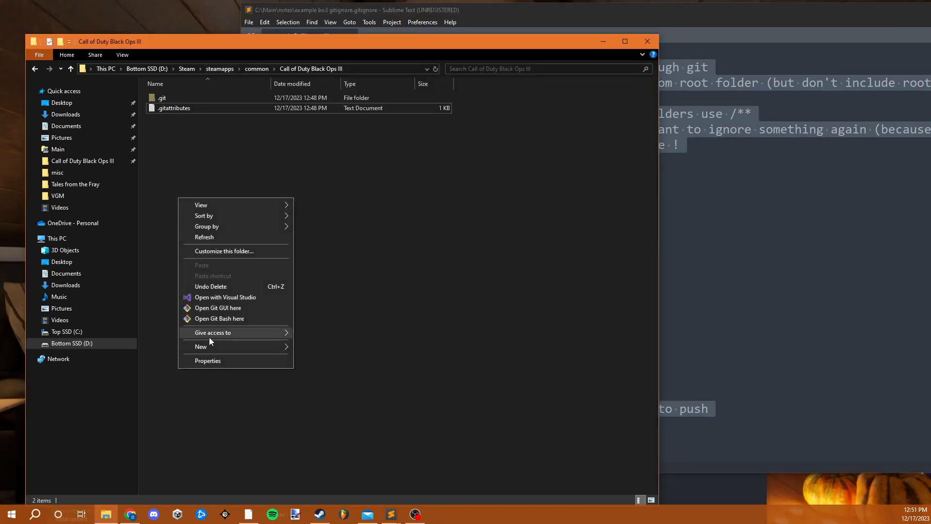
pyautogui.moveTo(226, 344)
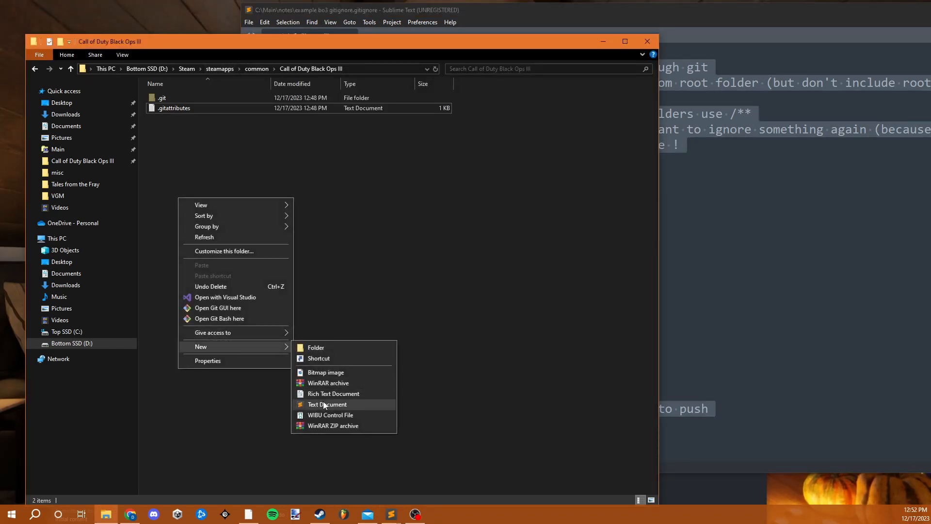
pyautogui.click(352, 404)
pyautogui.press('BackSpace')
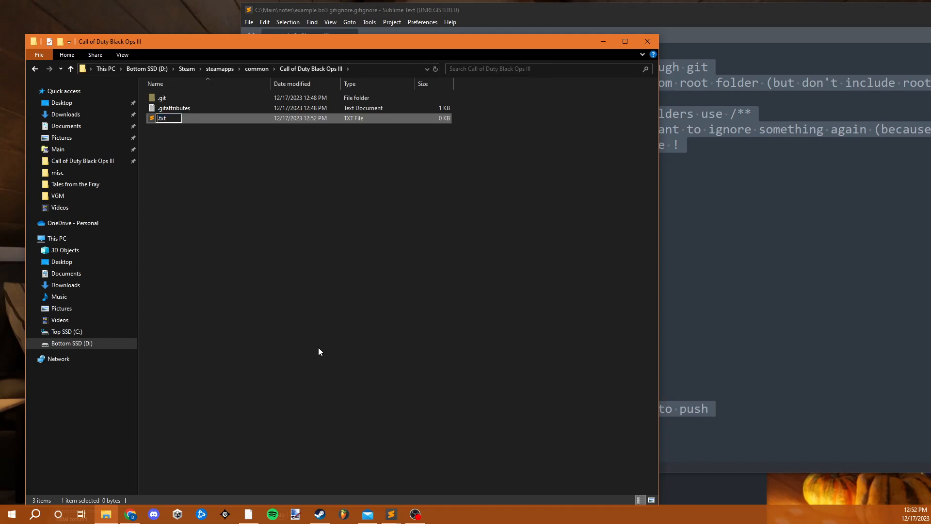
pyautogui.press('BackSpace')
pyautogui.press('BackSpace')
pyautogui.press('BackSpace')
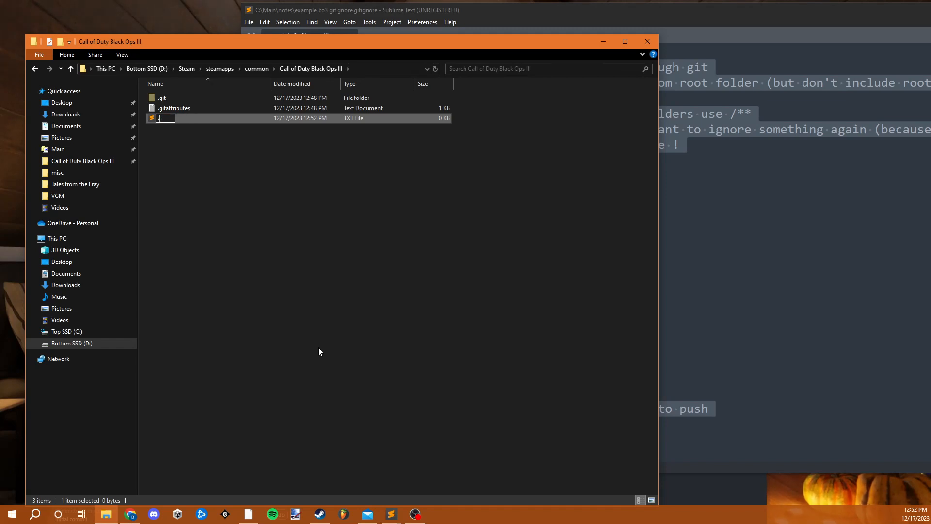
pyautogui.write('gitignore')
pyautogui.press('Return')
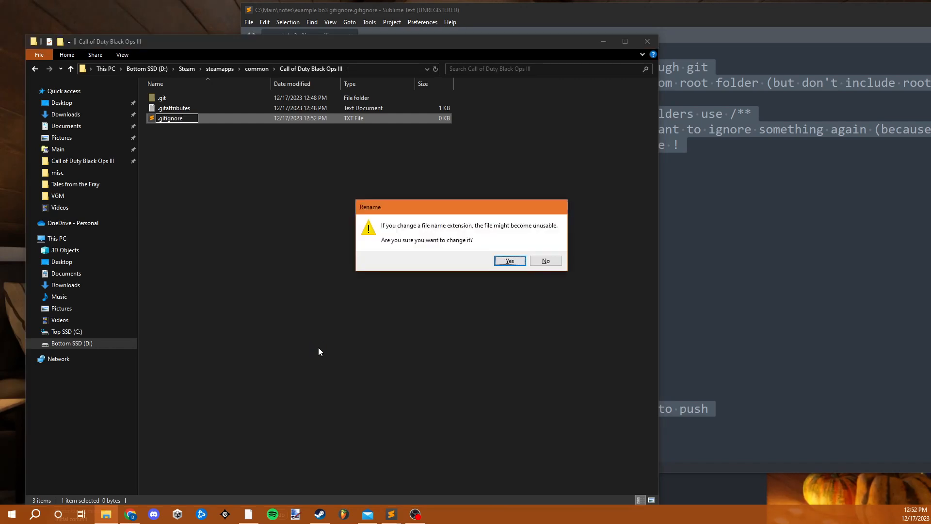
pyautogui.press('Return')
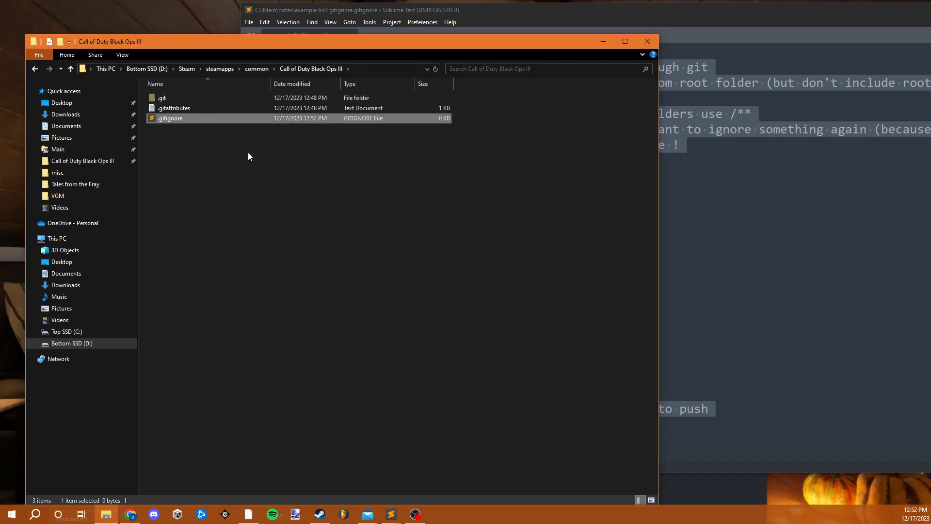
# - Open the new .gitignore, fill it with the full text of the example bo3 gitignore, and save it
pyautogui.doubleClick(206, 118)
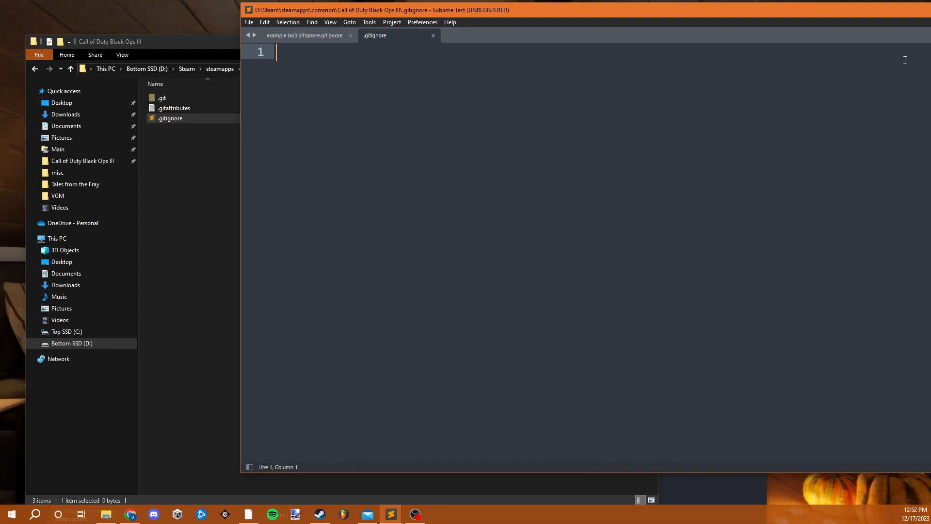
pyautogui.click(295, 36)
pyautogui.hotkey('ctrl', 'a')
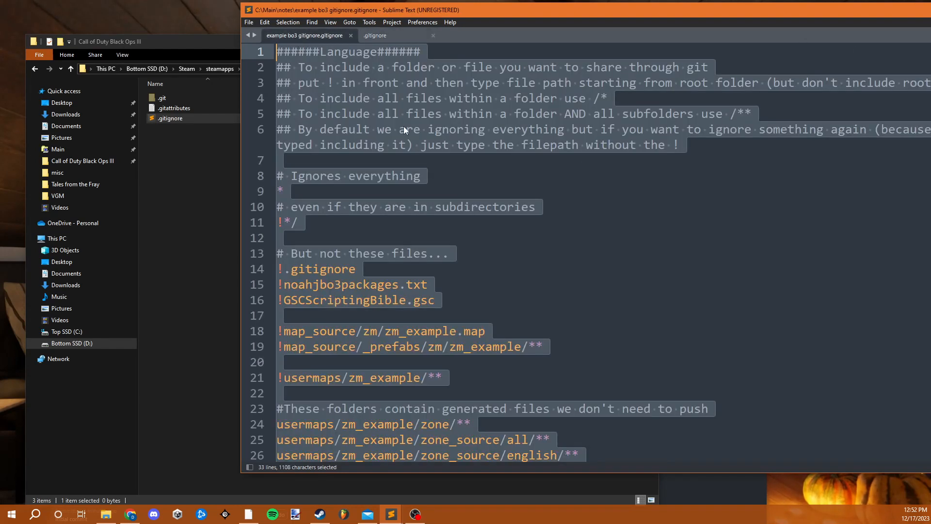
pyautogui.hotkey('ctrl', 'c')
pyautogui.click(380, 35)
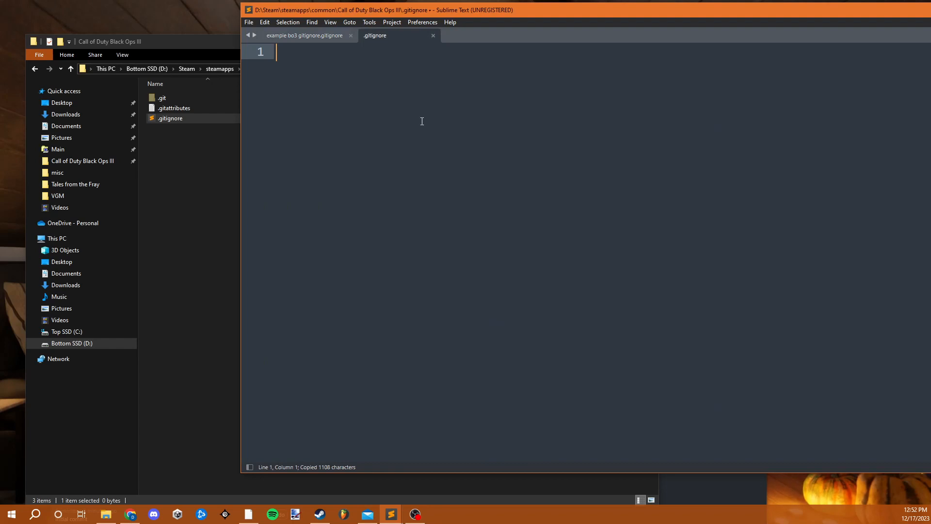
pyautogui.hotkey('ctrl', 'v')
pyautogui.hotkey('ctrl', 's')
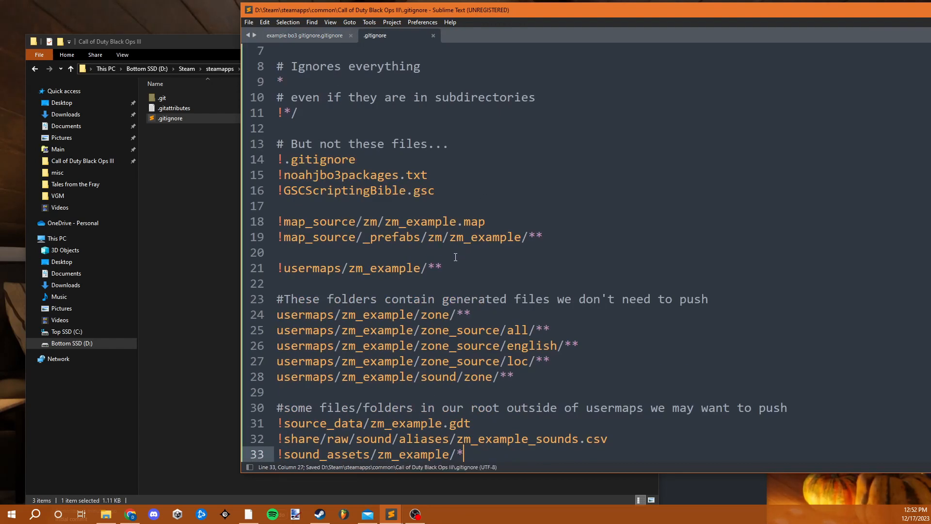
# - Delete the !noahjbo3packages.txt and !GSCScriptingBible.gsc lines from the new .gitignore
pyautogui.scroll(-1, 453, 256)
pyautogui.scroll(3, 453, 256)
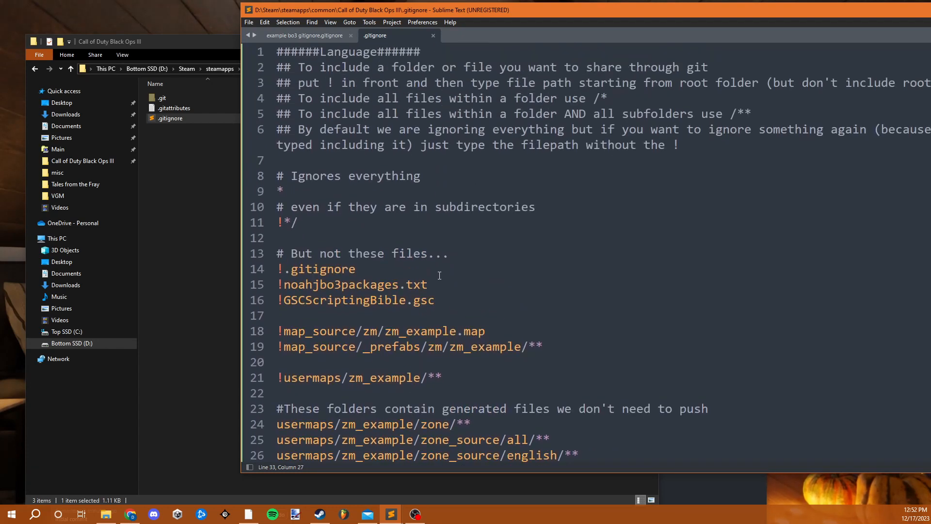
pyautogui.moveTo(445, 300); pyautogui.dragTo(257, 288)
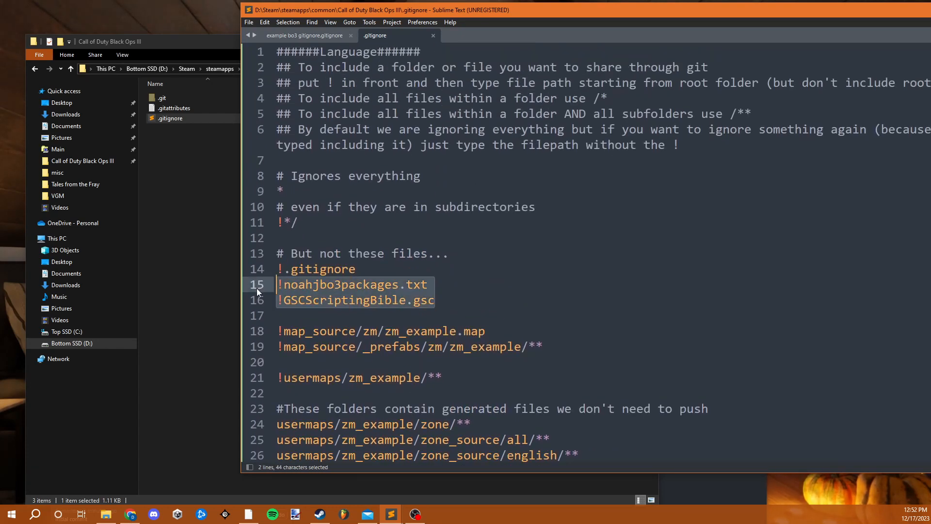
pyautogui.press('BackSpace')
pyautogui.press('BackSpace')
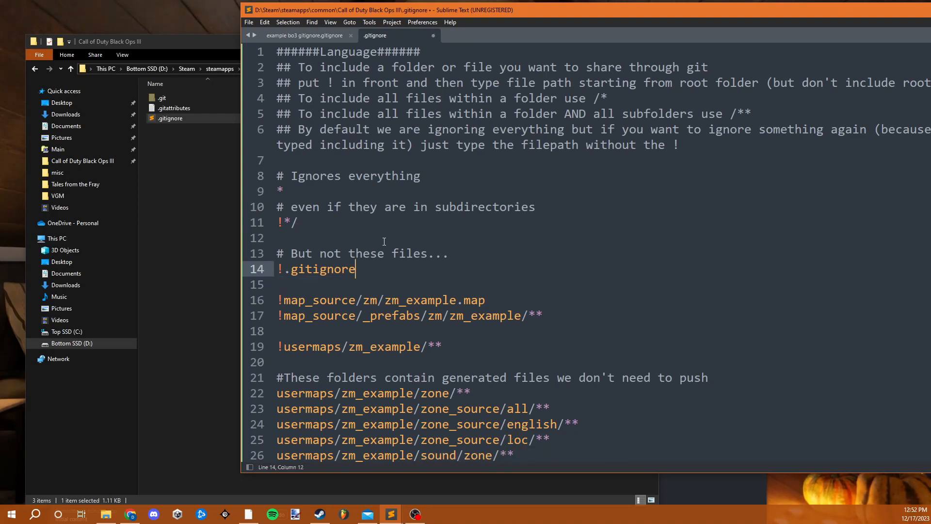
# - Examine the .gitignore rules, including the ignore-everything asterisk and the exclamation mark that re-includes .gitignore
pyautogui.scroll(-3, 410, 221)
pyautogui.scroll(3, 409, 221)
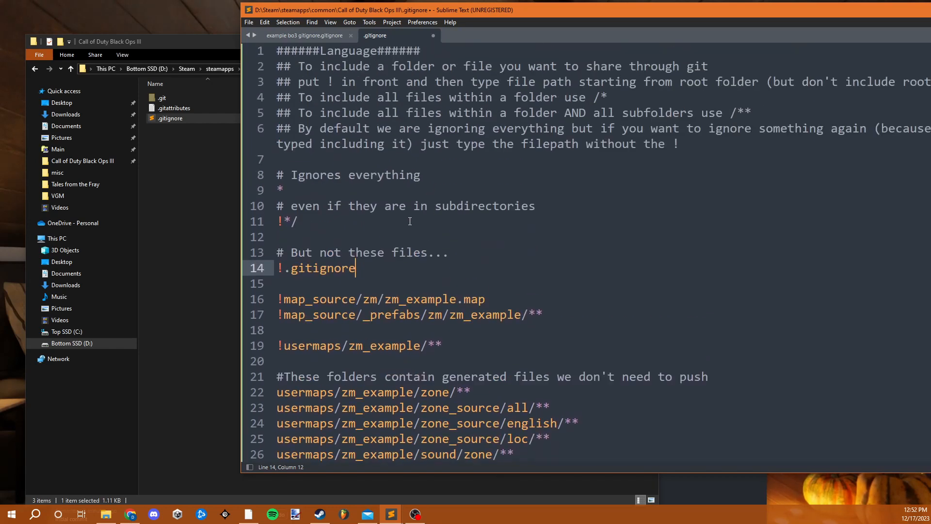
pyautogui.moveTo(539, 16); pyautogui.dragTo(447, 28)
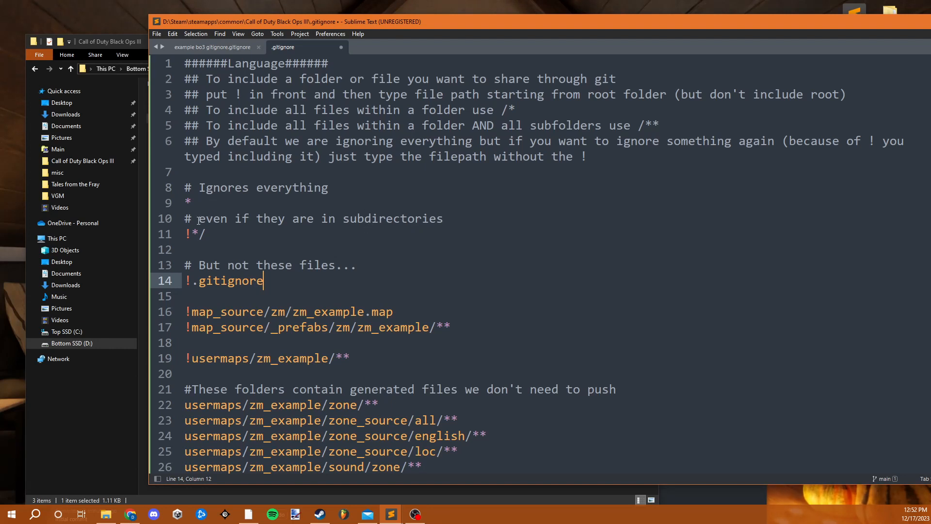
pyautogui.moveTo(197, 203); pyautogui.dragTo(184, 203)
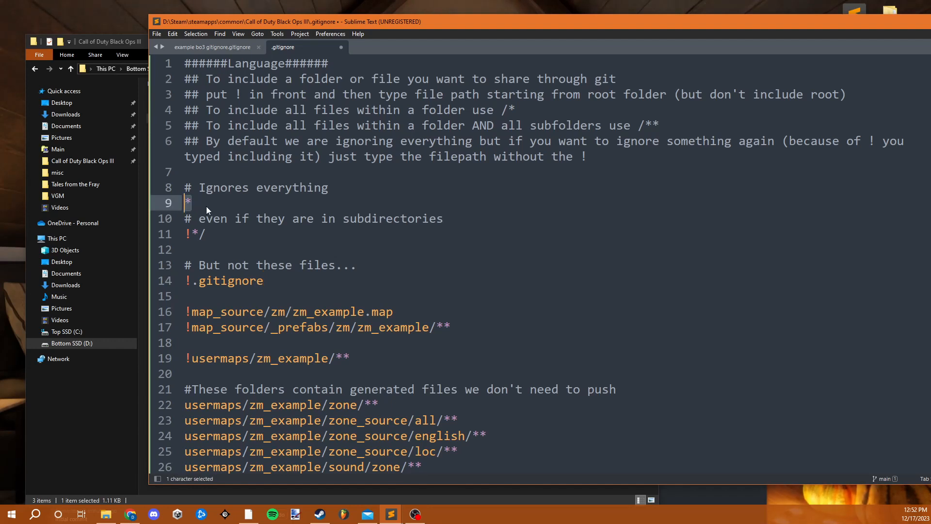
pyautogui.click(206, 206)
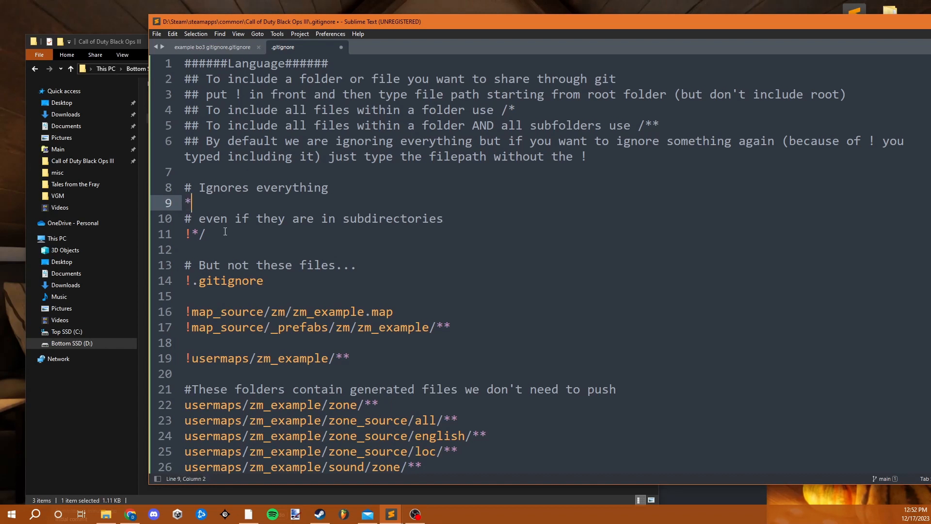
pyautogui.scroll(-3, 223, 243)
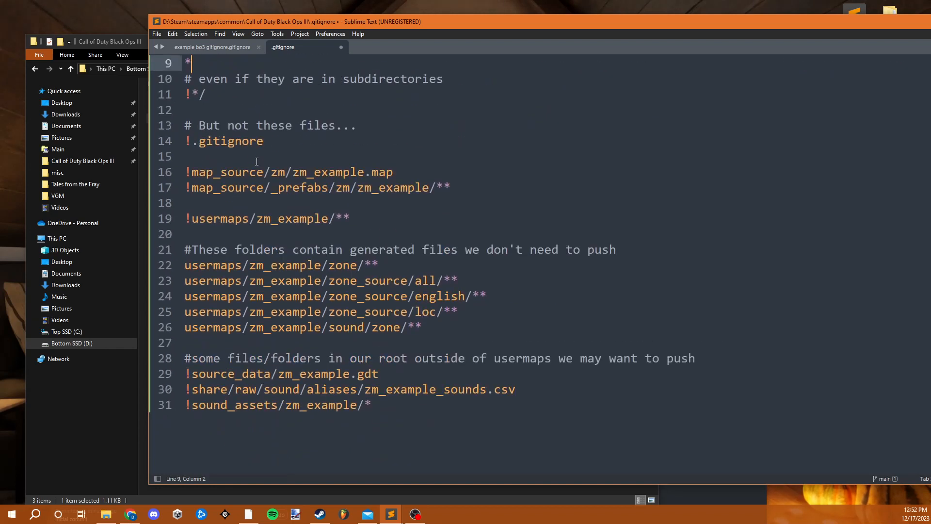
pyautogui.click(256, 161)
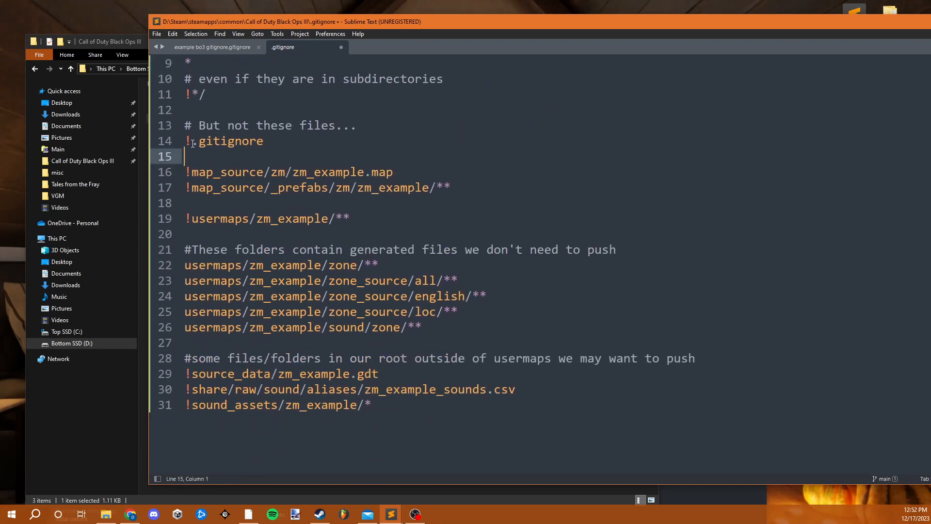
pyautogui.click(189, 141)
pyautogui.keyDown('shift'); pyautogui.click(184, 142); pyautogui.keyUp('shift')
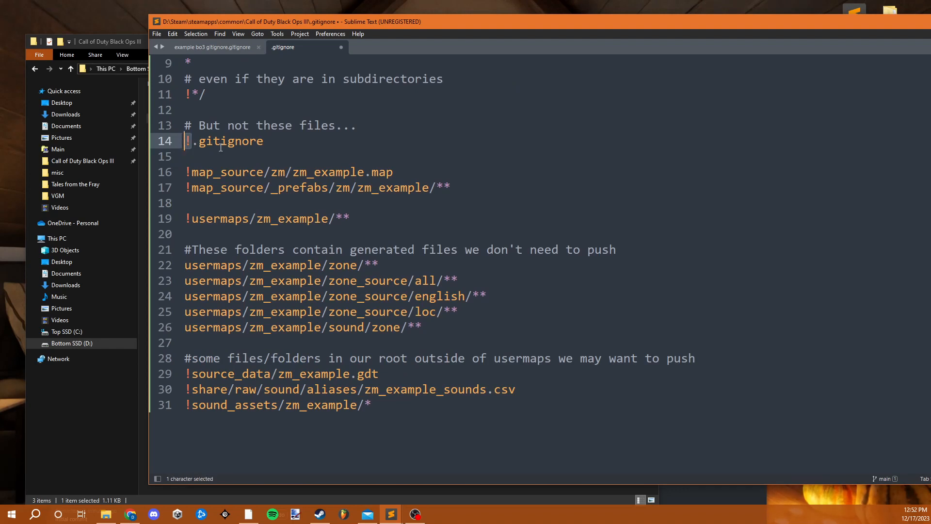
pyautogui.moveTo(264, 142); pyautogui.dragTo(193, 145)
pyautogui.click(277, 156)
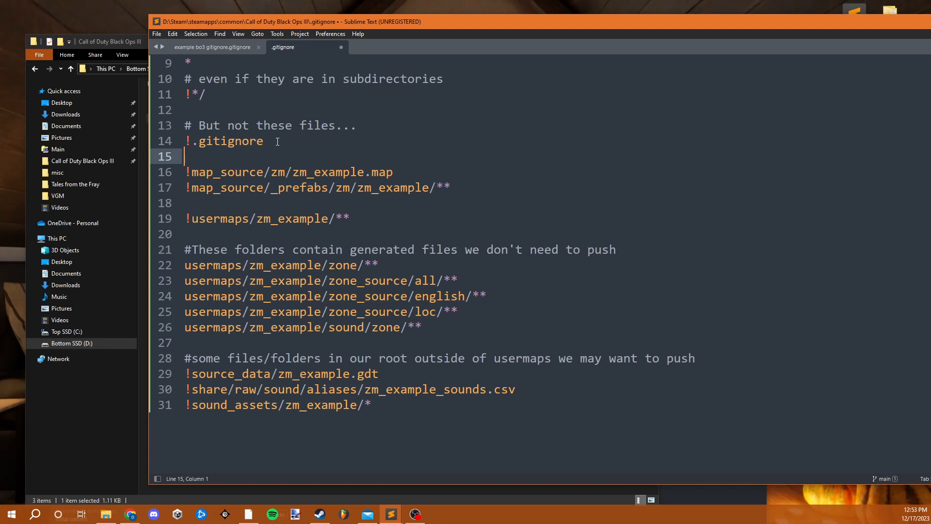
pyautogui.moveTo(264, 141); pyautogui.dragTo(206, 141)
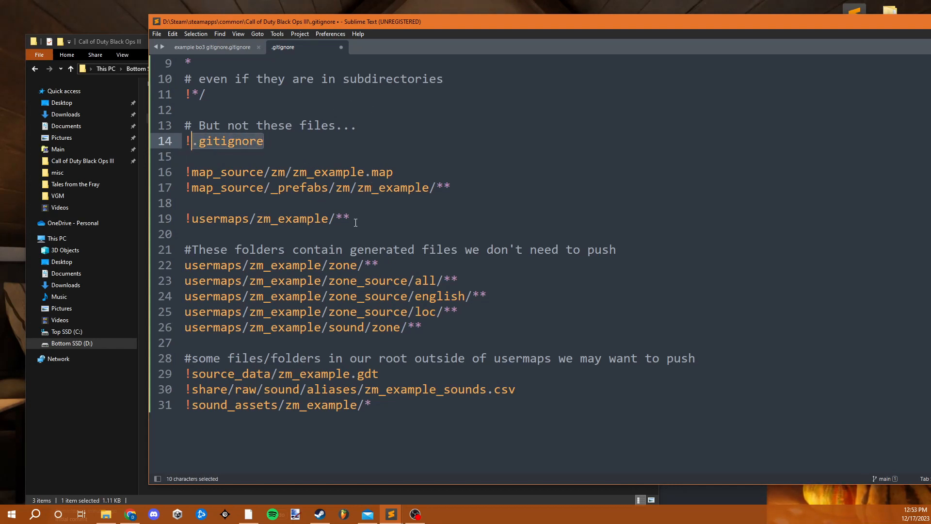
# - Review the zm_example paths in the .gitignore and save the file
pyautogui.scroll(-2, 357, 218)
pyautogui.scroll(2, 354, 213)
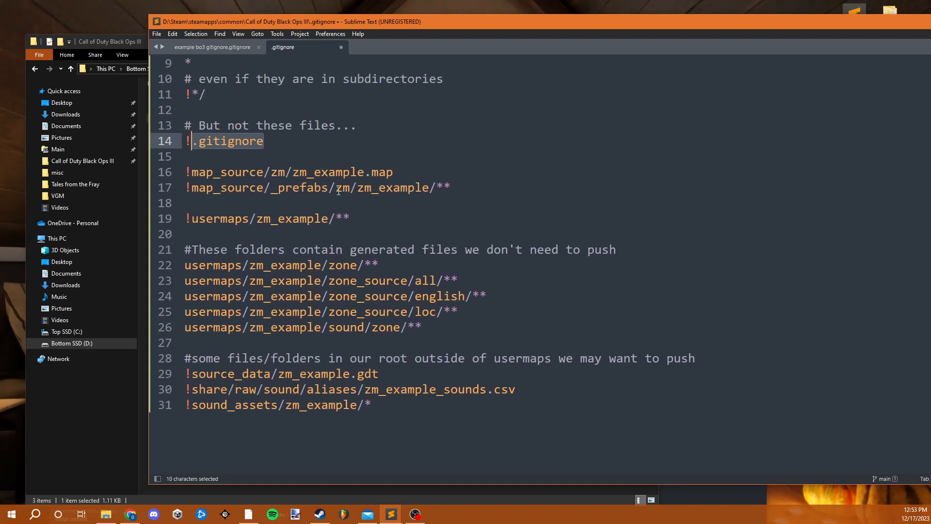
pyautogui.moveTo(364, 171); pyautogui.dragTo(293, 176)
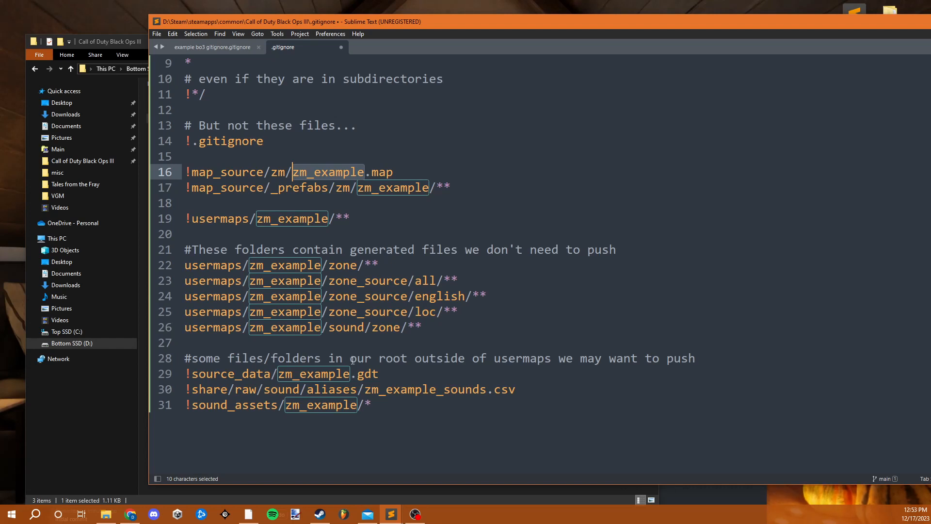
pyautogui.click(386, 142)
pyautogui.scroll(1, 321, 234)
pyautogui.scroll(-1, 321, 237)
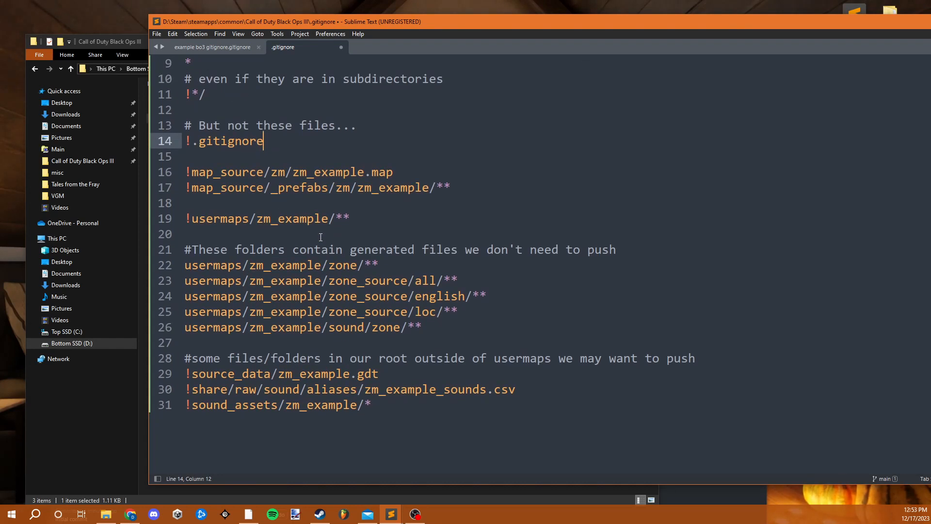
pyautogui.hotkey('ctrl', 's')
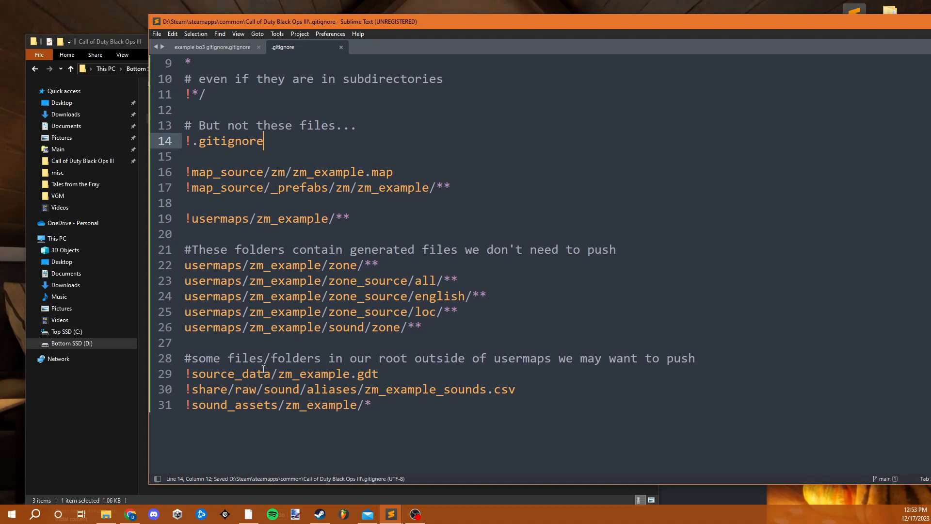
# - Publish the Call of Duty Black Ops III repository from GitHub Desktop to GitHub.com as a private repository named Black Ops 3 Sewer Map
pyautogui.click(144, 375)
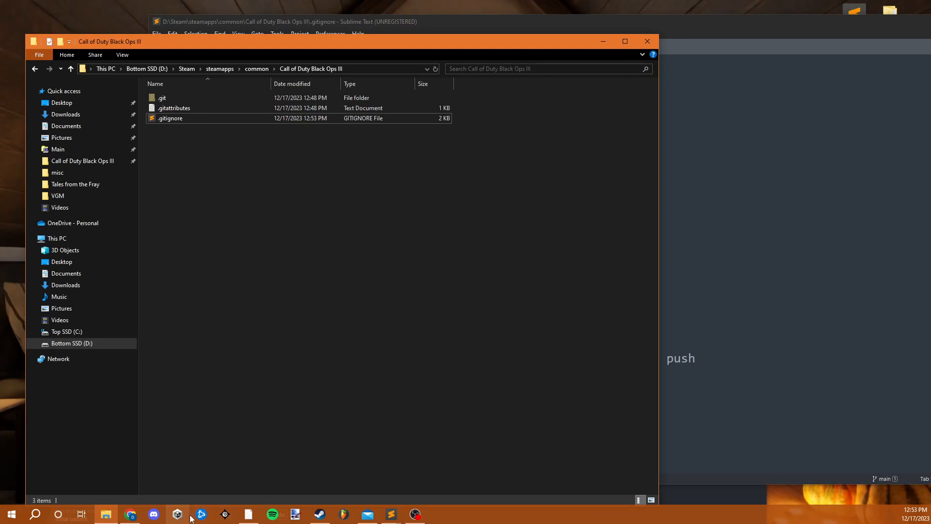
pyautogui.click(257, 512)
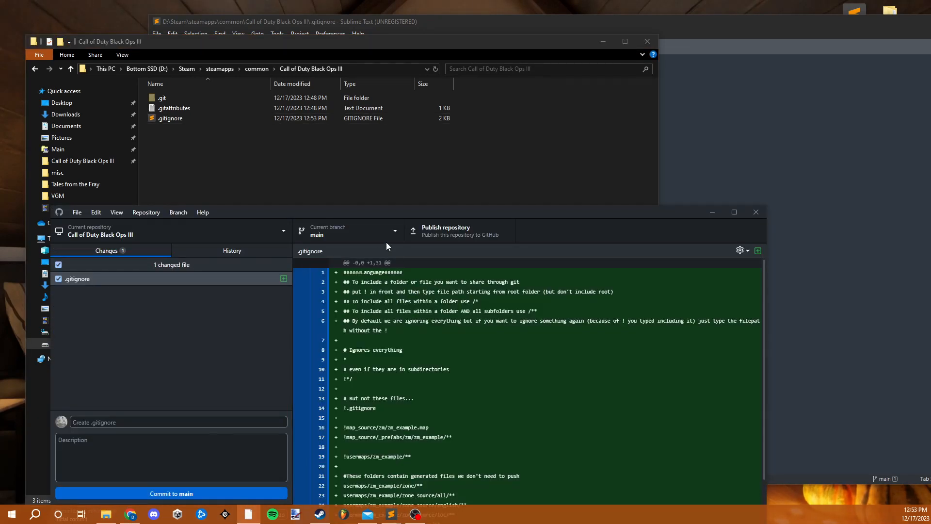
pyautogui.moveTo(314, 214); pyautogui.dragTo(437, 60)
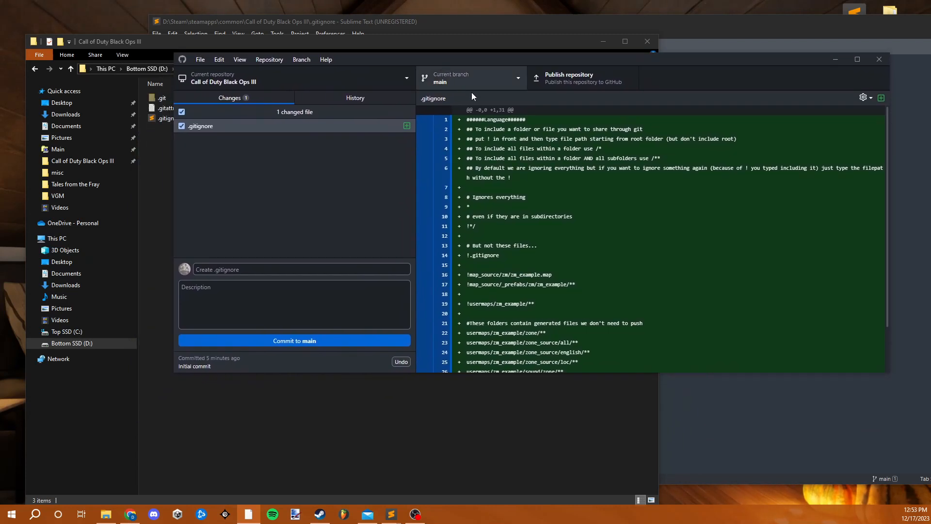
pyautogui.click(599, 82)
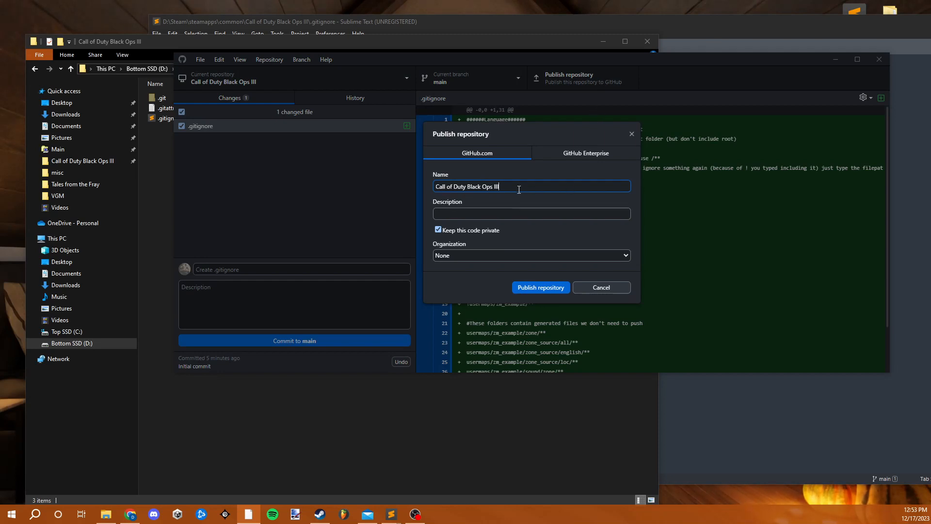
pyautogui.moveTo(525, 182); pyautogui.dragTo(439, 181)
pyautogui.write('Black Ops ')
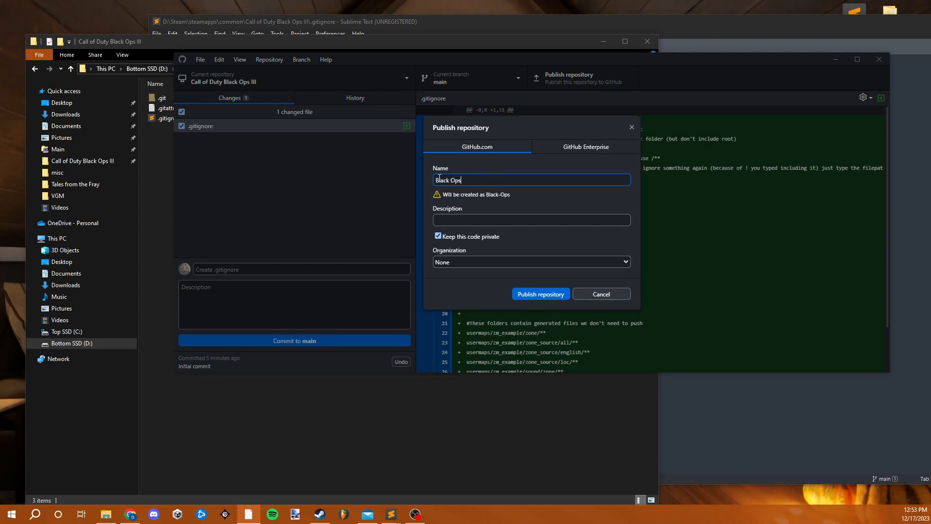
pyautogui.write('3 Sewer')
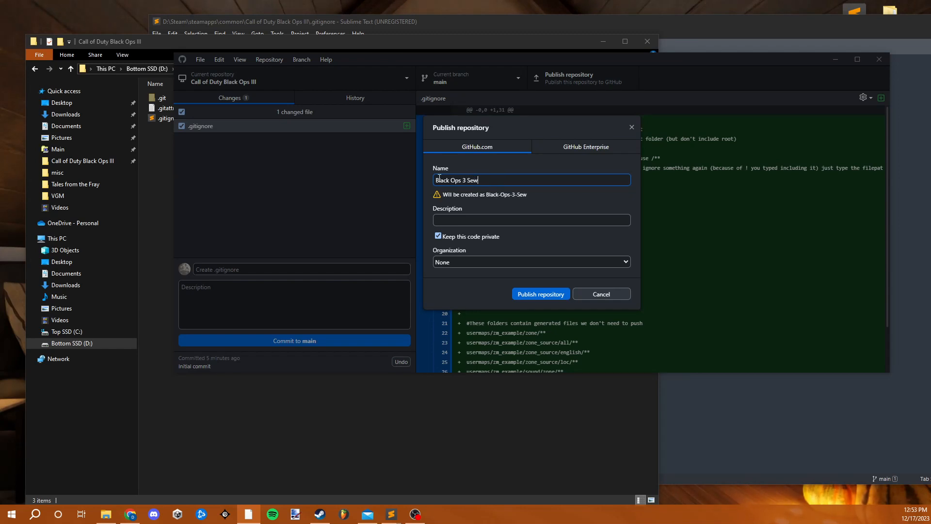
pyautogui.write(' Map')
pyautogui.click(524, 295)
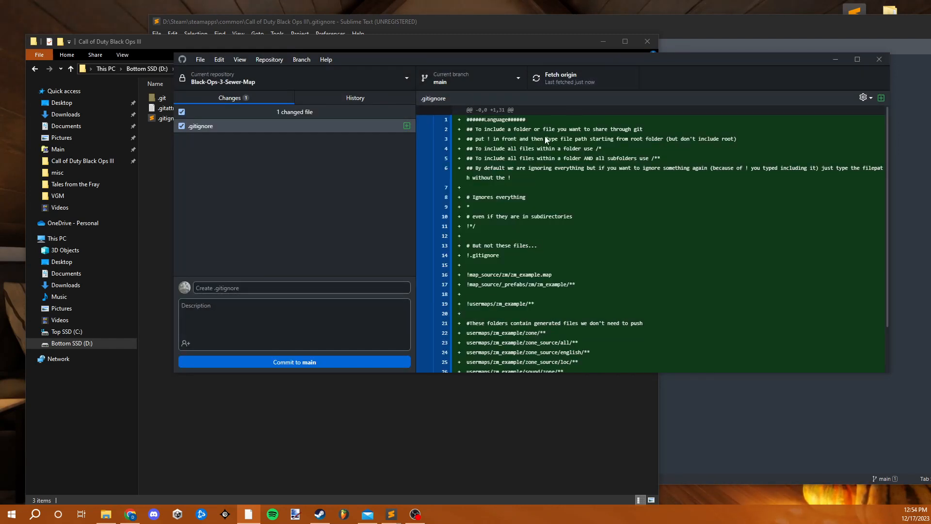
# - Switch to Chrome, open github.com in a new tab and go to the signed-in account's profile page
pyautogui.click(132, 513)
pyautogui.scroll(3, 290, 199)
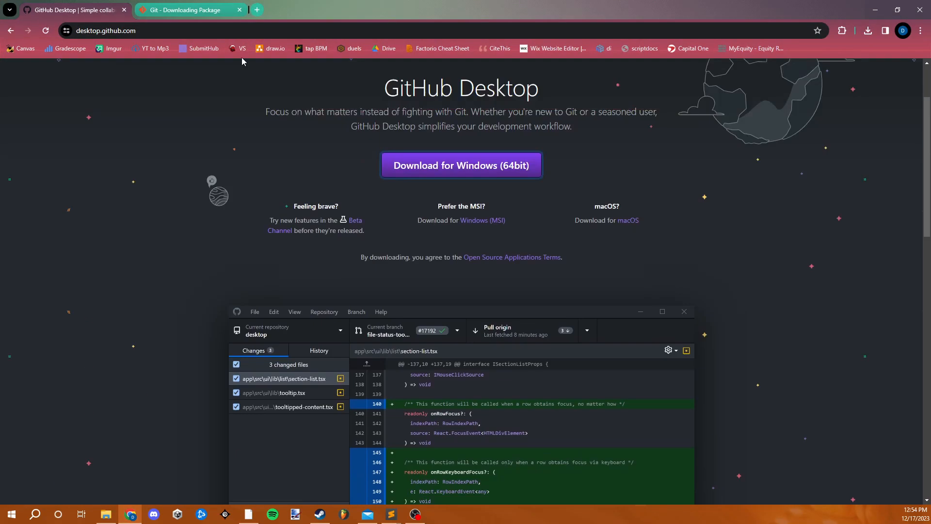
pyautogui.click(257, 10)
pyautogui.write('git')
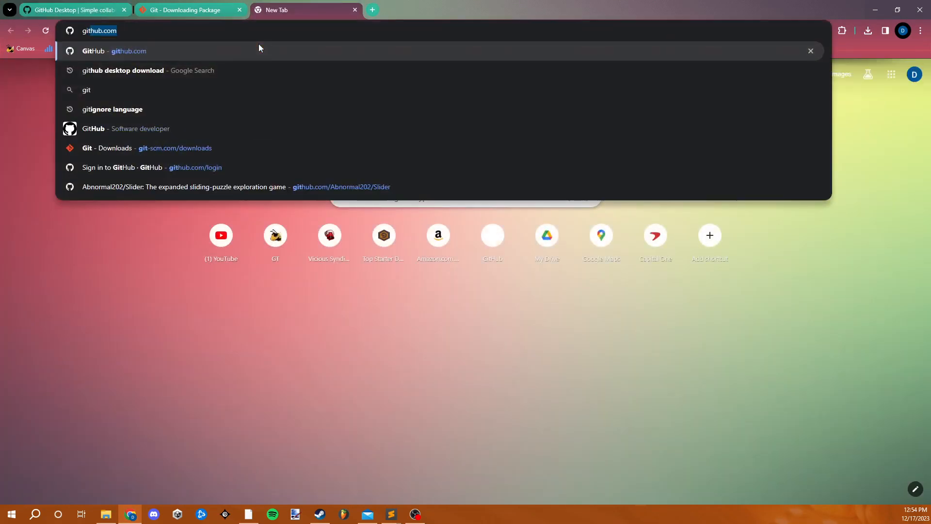
pyautogui.press('Return')
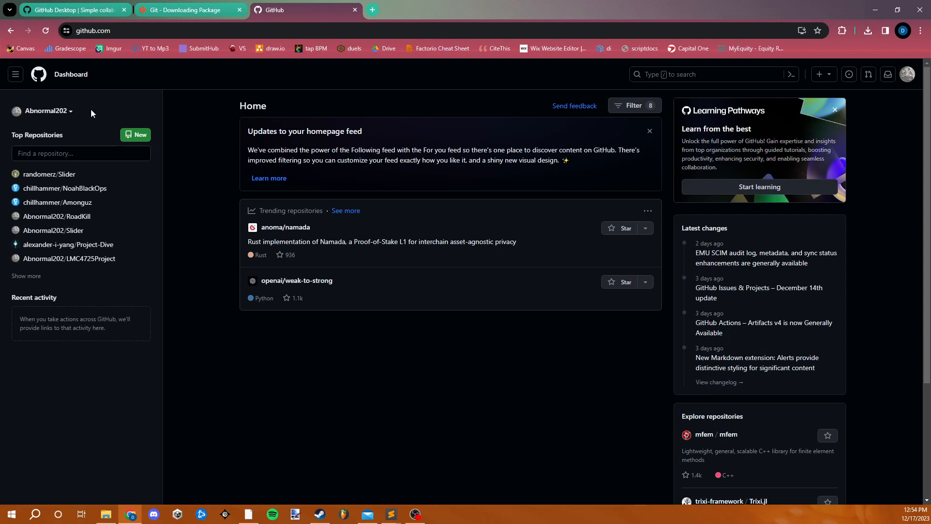
pyautogui.click(37, 115)
pyautogui.click(904, 80)
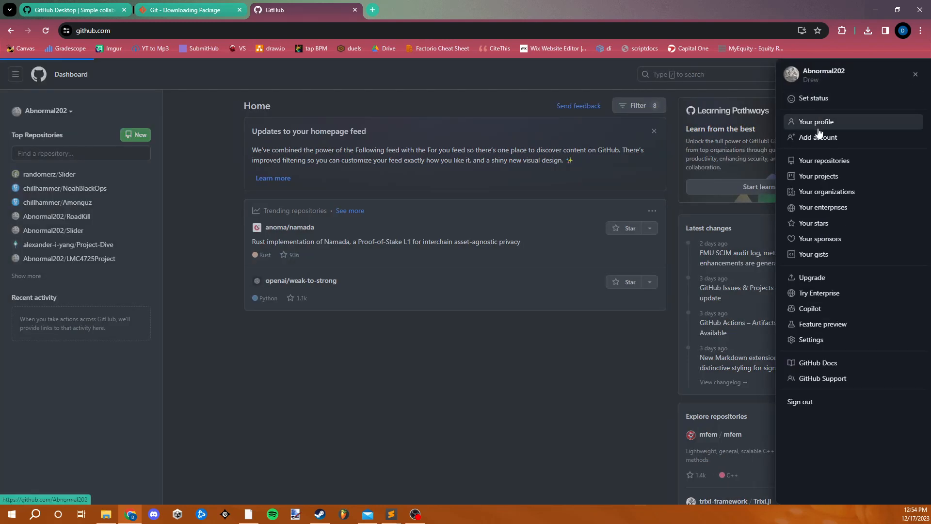
pyautogui.click(818, 128)
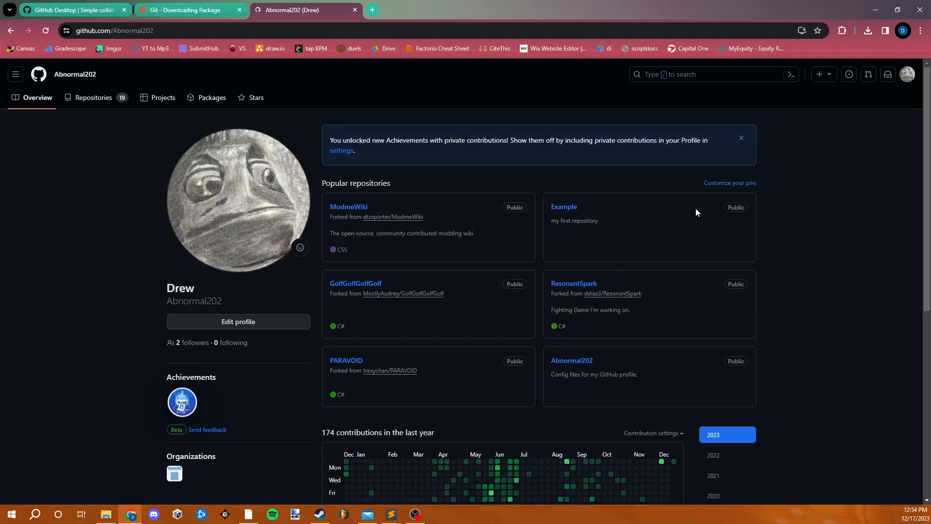
# - Open the Black-Ops-3-Sewer-Map repository from the account's repository list on GitHub
pyautogui.scroll(-7, 711, 228)
pyautogui.scroll(6, 708, 232)
pyautogui.scroll(3, 585, 232)
pyautogui.click(92, 98)
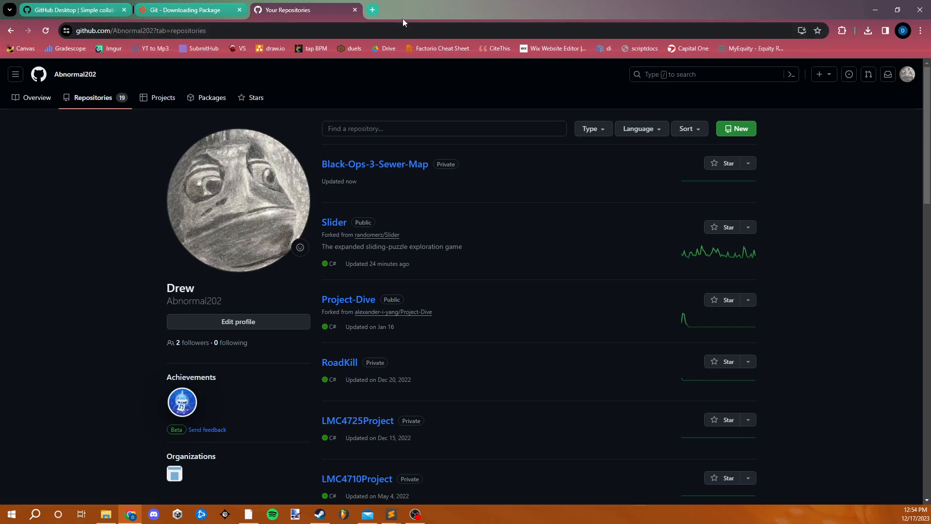
pyautogui.click(403, 165)
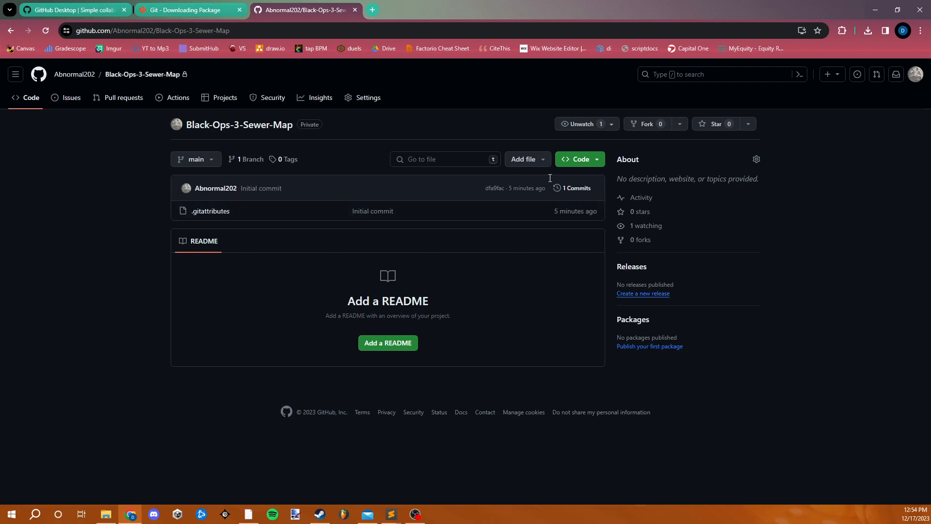
# - Back in GitHub Desktop, commit the .gitignore to main with the default summary and push the commit to origin
pyautogui.click(875, 10)
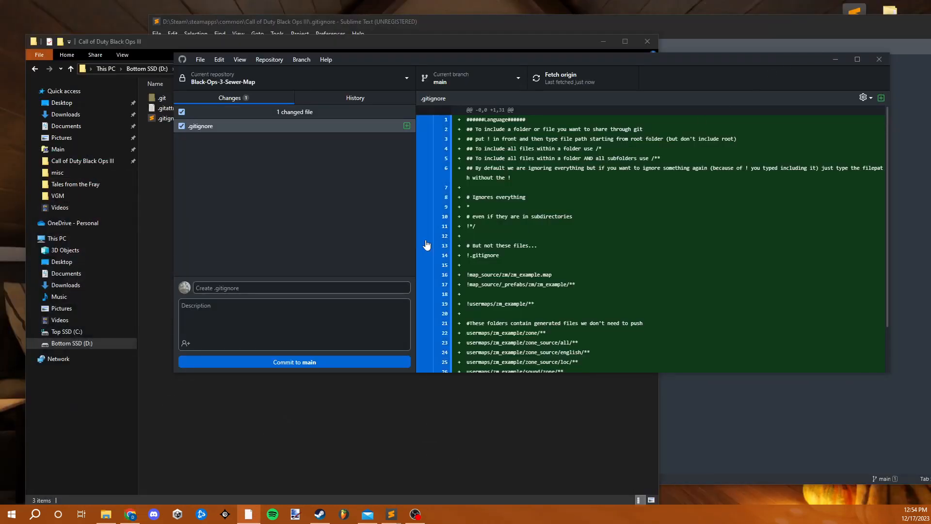
pyautogui.click(313, 287)
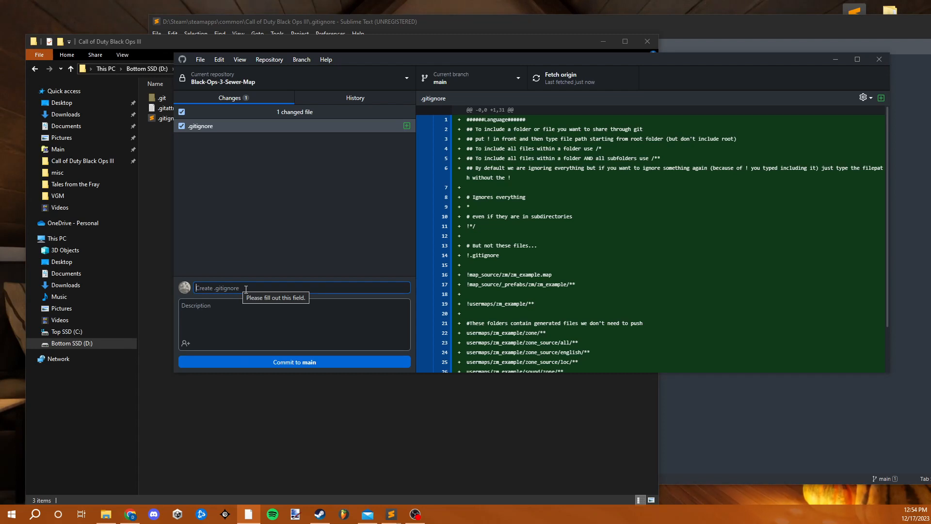
pyautogui.click(248, 361)
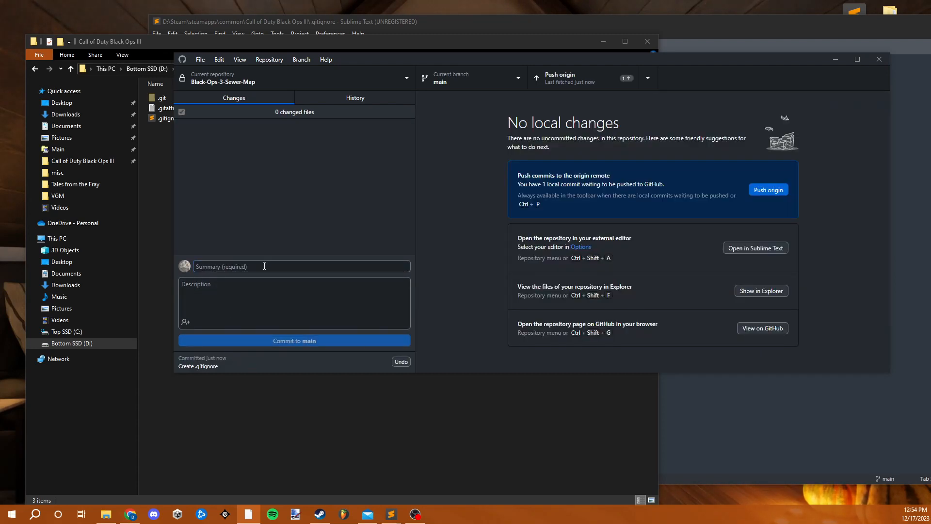
pyautogui.click(618, 79)
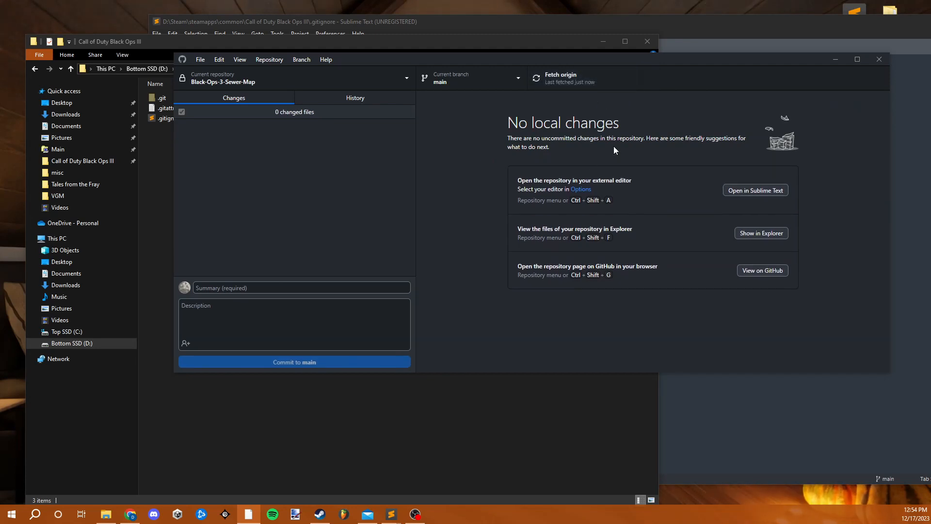
# - Check the Black-Ops-3-Sewer-Map page in Chrome for the pushed .gitignore, and return to the Call of Duty Black Ops III folder
pyautogui.click(131, 515)
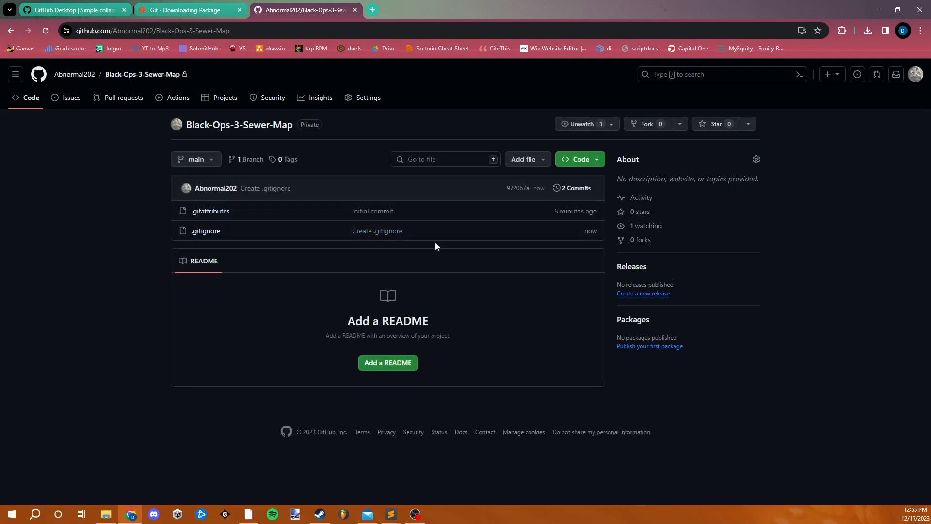
pyautogui.click(878, 9)
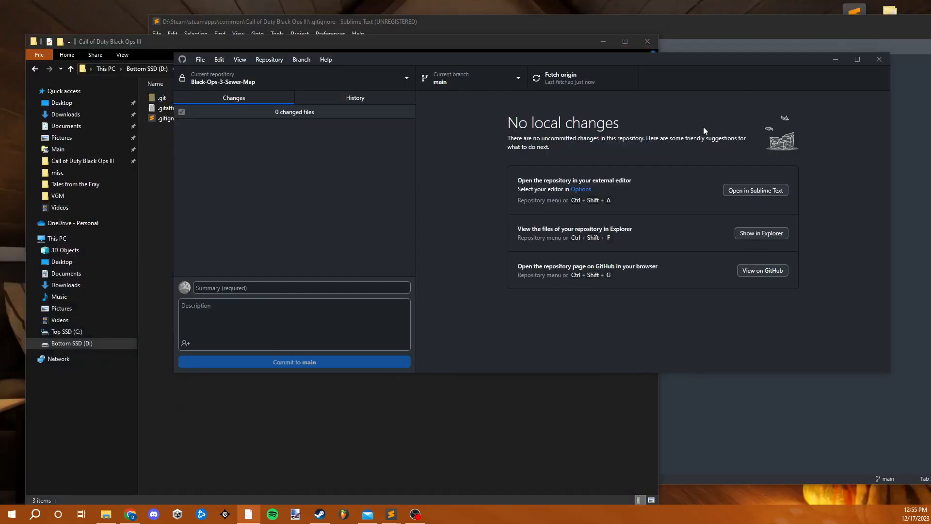
pyautogui.click(453, 407)
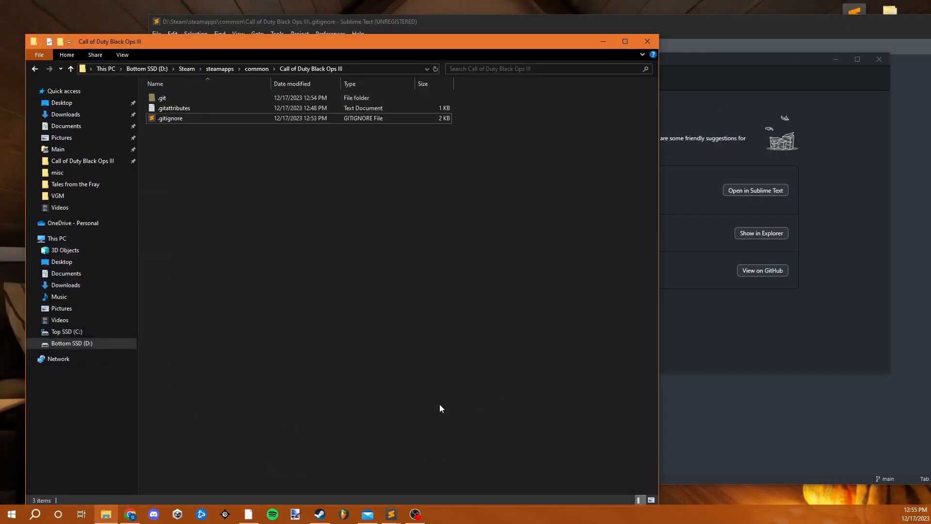
# - Switch to Steam and install Call of Duty: Black Ops III on Bottom SSD (D:)
pyautogui.click(320, 514)
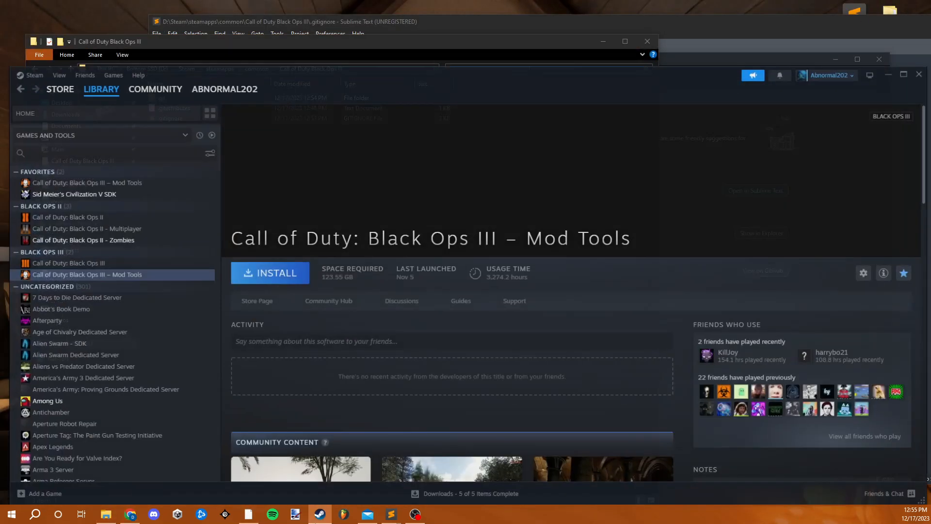
pyautogui.click(119, 258)
pyautogui.click(264, 269)
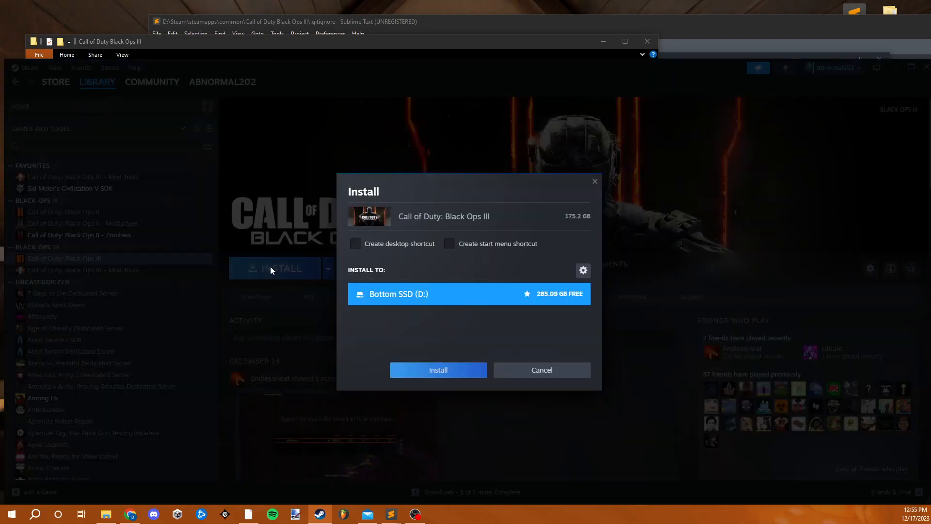
pyautogui.click(419, 369)
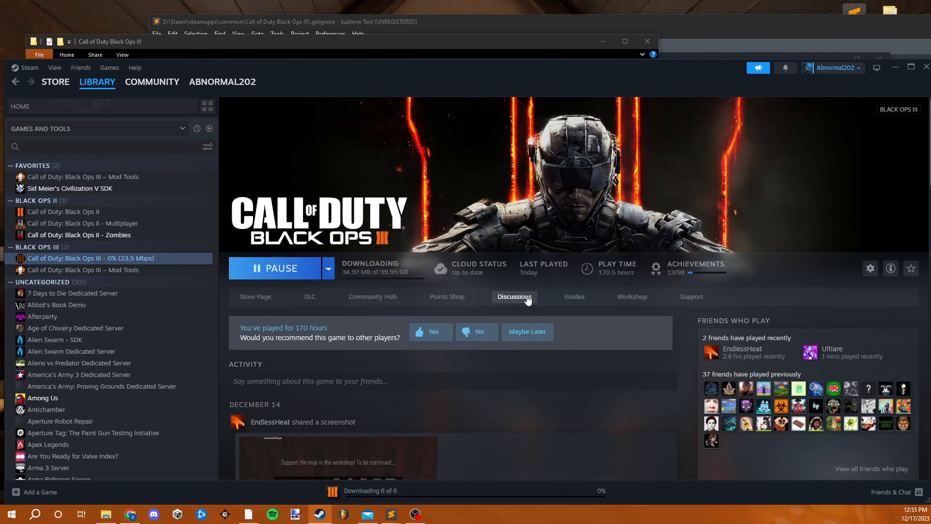
# - Examine the Git files in the Call of Duty Black Ops III folder and the Mod Tools page in the Steam library
pyautogui.click(325, 42)
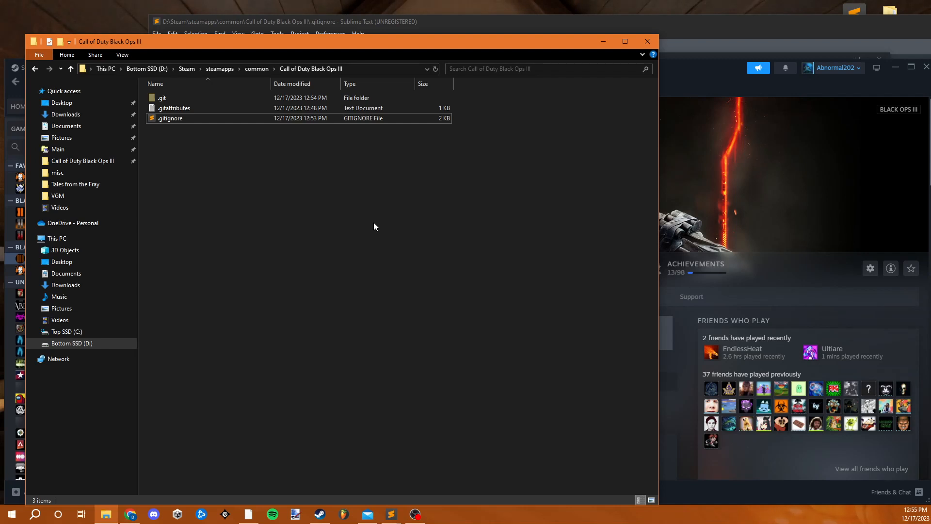
pyautogui.moveTo(204, 174); pyautogui.dragTo(223, 121)
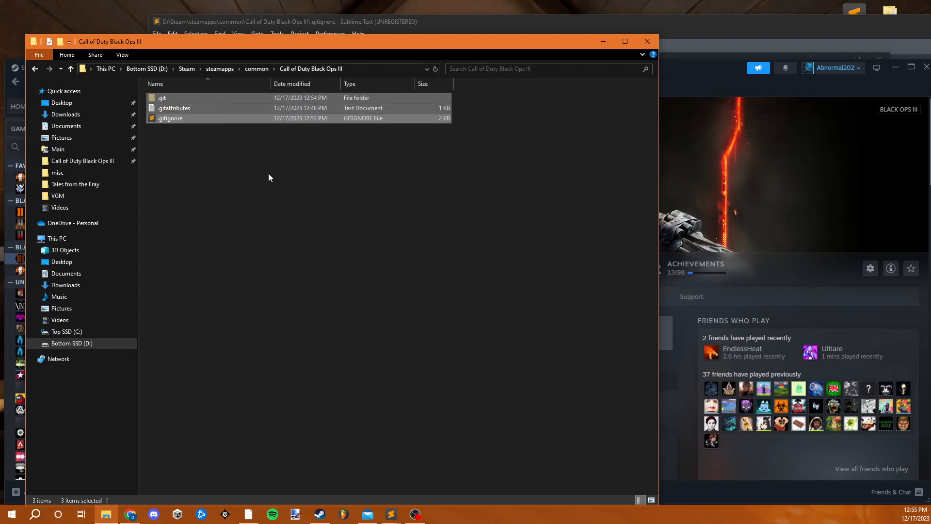
pyautogui.click(274, 177)
pyautogui.moveTo(399, 49); pyautogui.dragTo(564, 25)
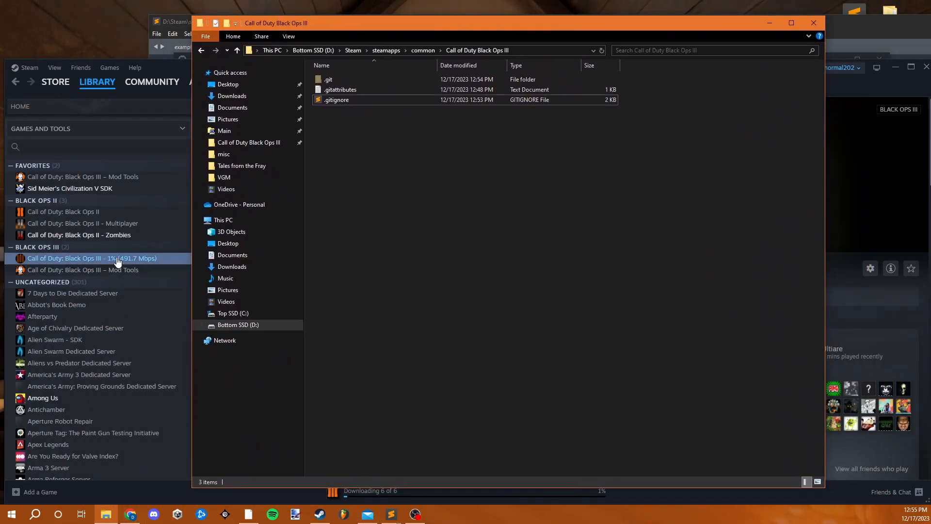
pyautogui.click(129, 274)
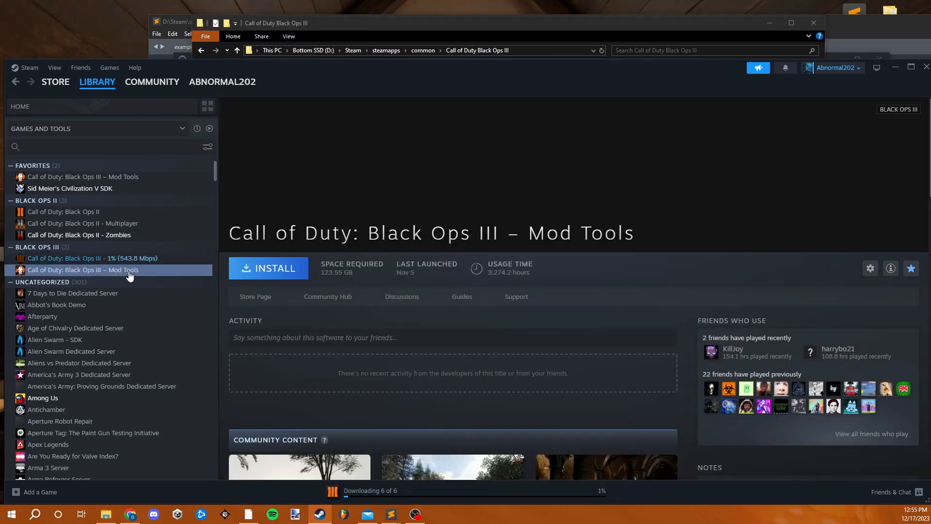
pyautogui.click(420, 31)
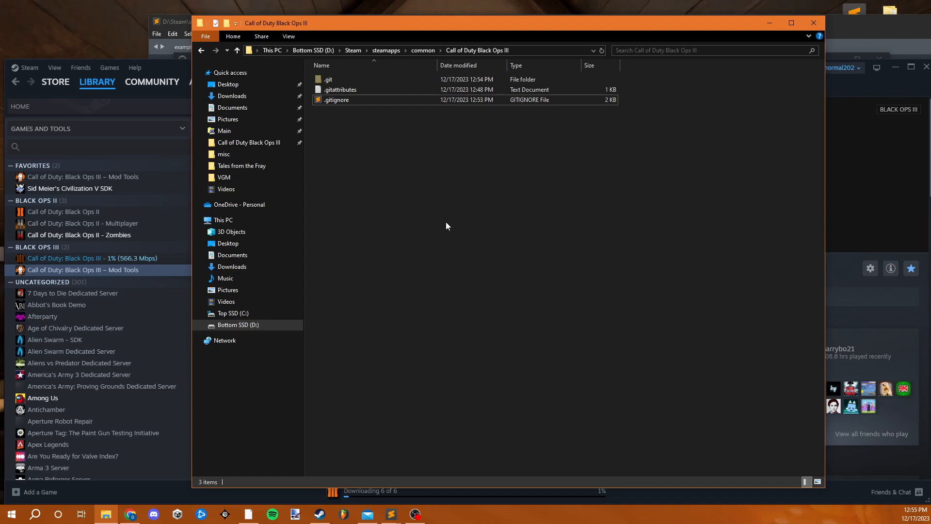
# - Check the installation status of Call of Duty: Black Ops III and its Mod Tools in the Steam library
pyautogui.click(364, 490)
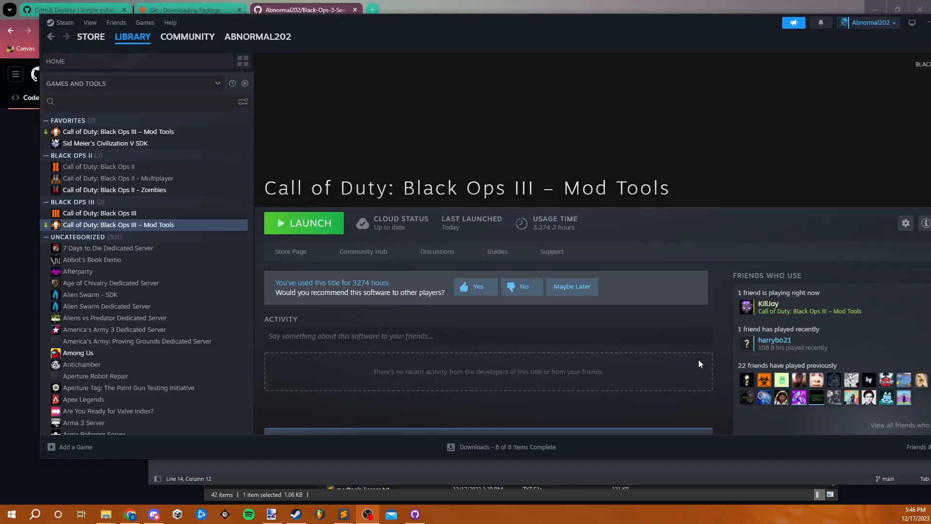
pyautogui.click(133, 213)
pyautogui.click(150, 226)
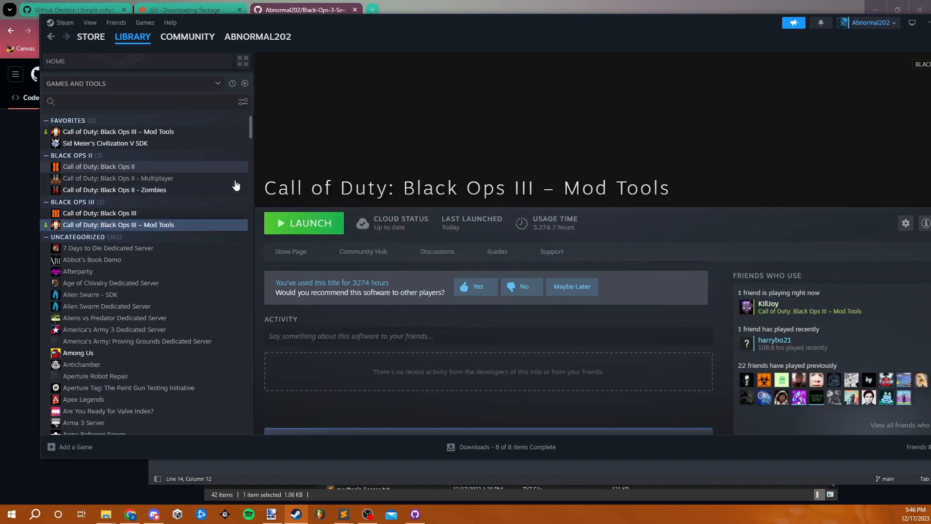
# - Launch Call of Duty: Black Ops III – Mod Tools from Steam and bring up the Call of Duty Black Ops III folder in File Explorer
pyautogui.click(328, 228)
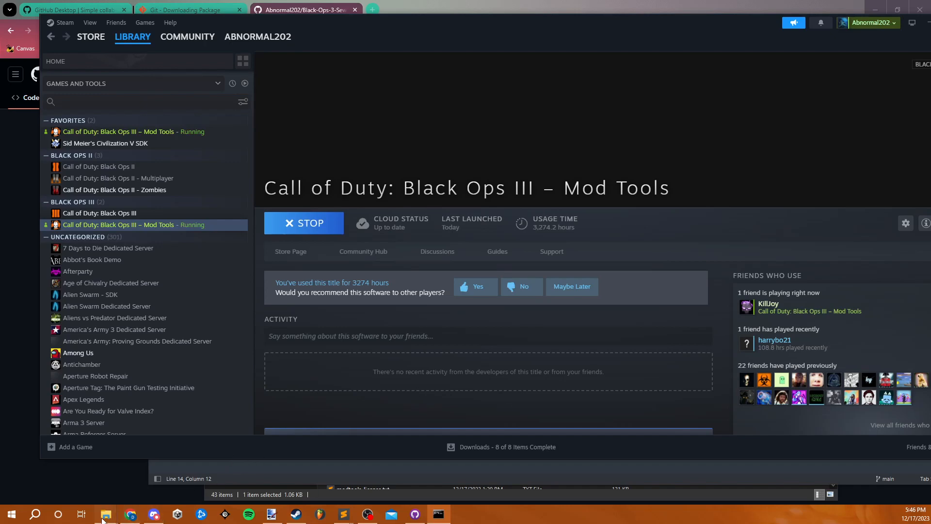
pyautogui.moveTo(105, 514)
pyautogui.click(144, 476)
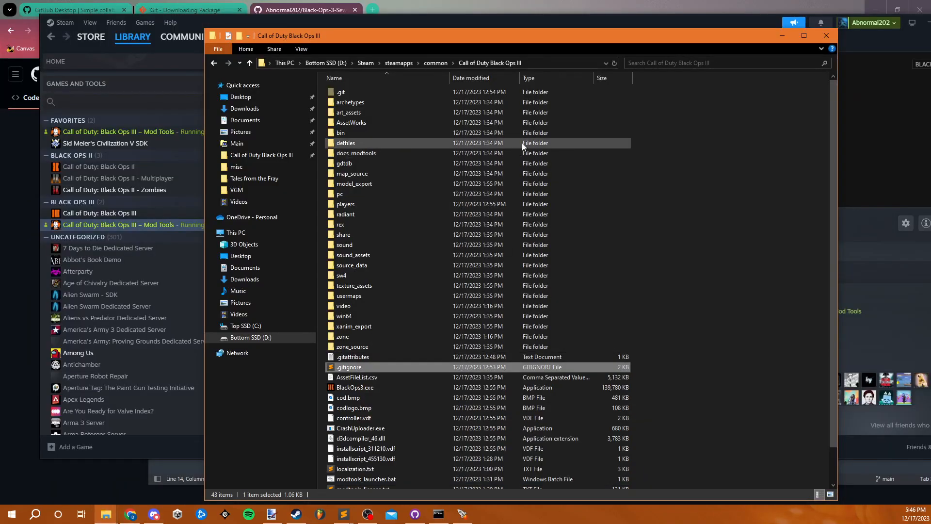
pyautogui.moveTo(518, 38); pyautogui.dragTo(434, 23)
pyautogui.scroll(-2, 461, 228)
pyautogui.scroll(2, 462, 228)
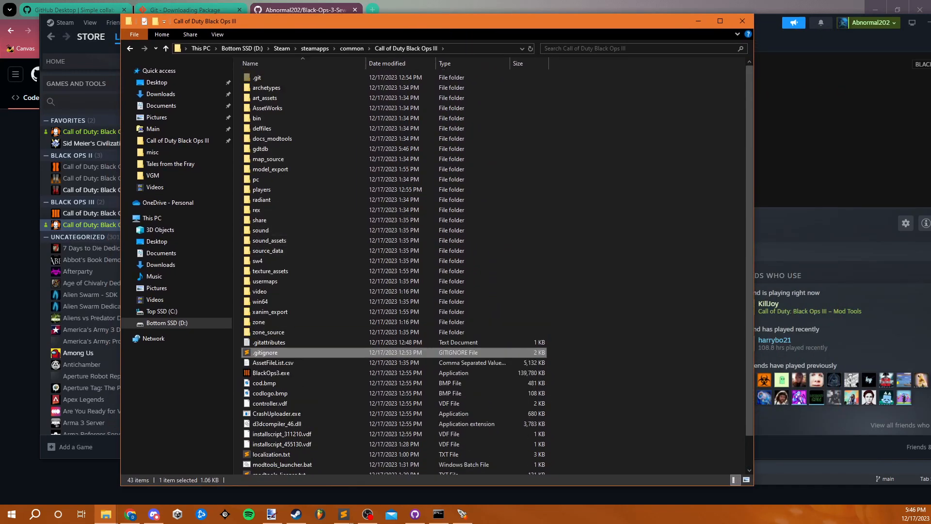
pyautogui.moveTo(777, 200); pyautogui.dragTo(435, 72)
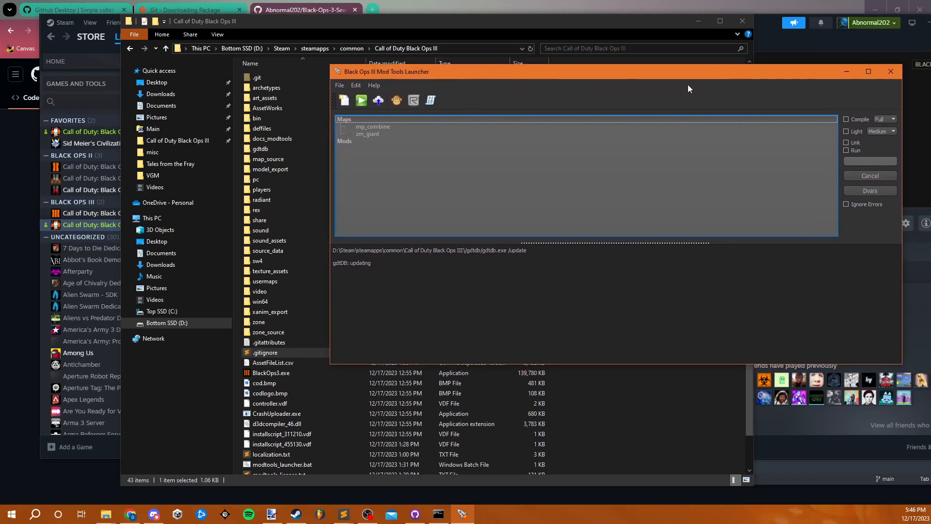
pyautogui.click(845, 72)
# - Examine the .gitattributes and .gitignore files among the reinstalled contents of the Call of Duty Black Ops III folder
pyautogui.scroll(-1, 314, 312)
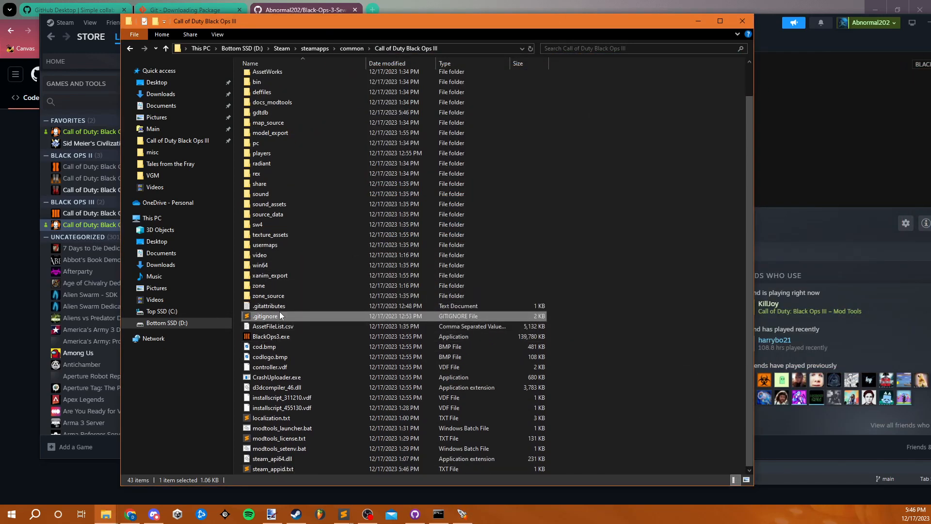
pyautogui.click(285, 306)
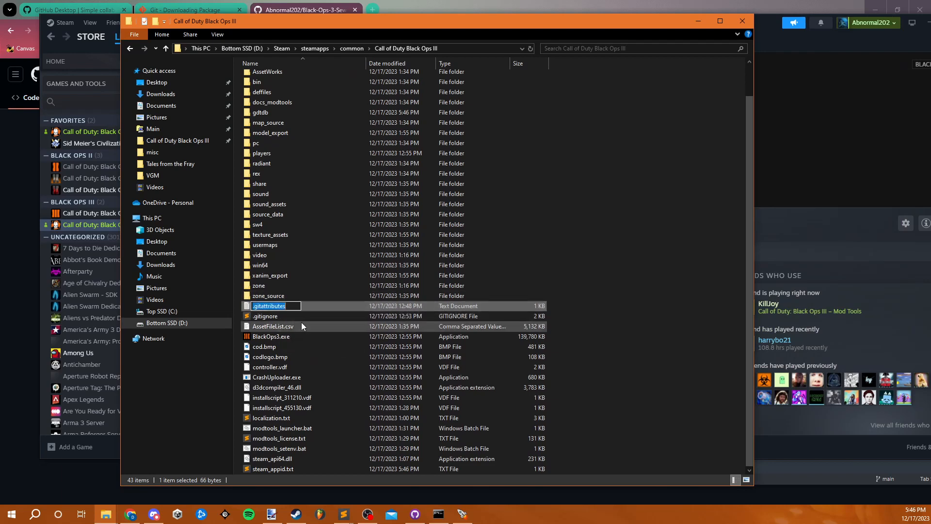
pyautogui.click(300, 319)
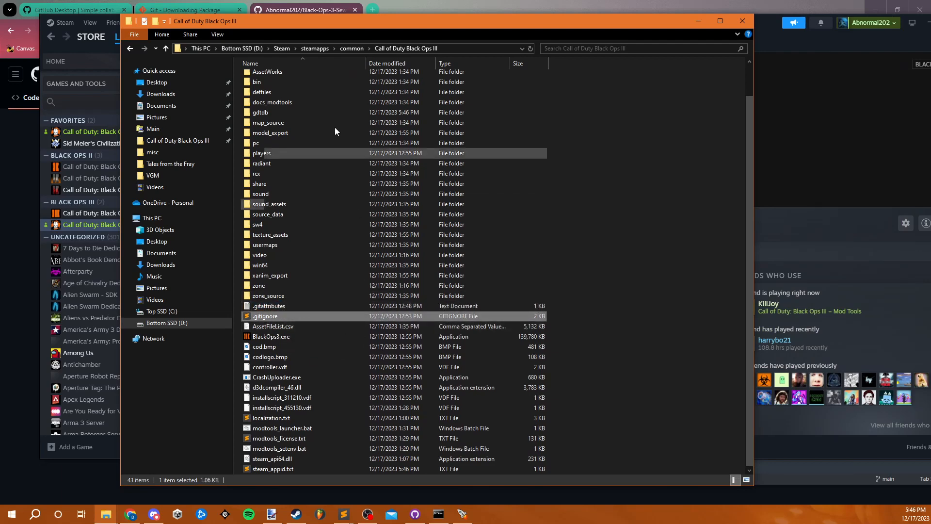
pyautogui.moveTo(338, 28); pyautogui.dragTo(362, 25)
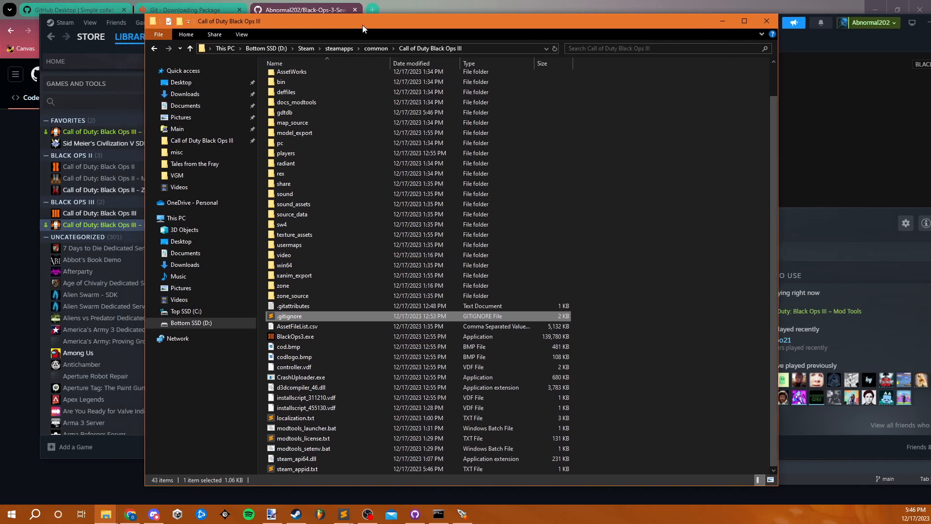
pyautogui.scroll(2, 388, 245)
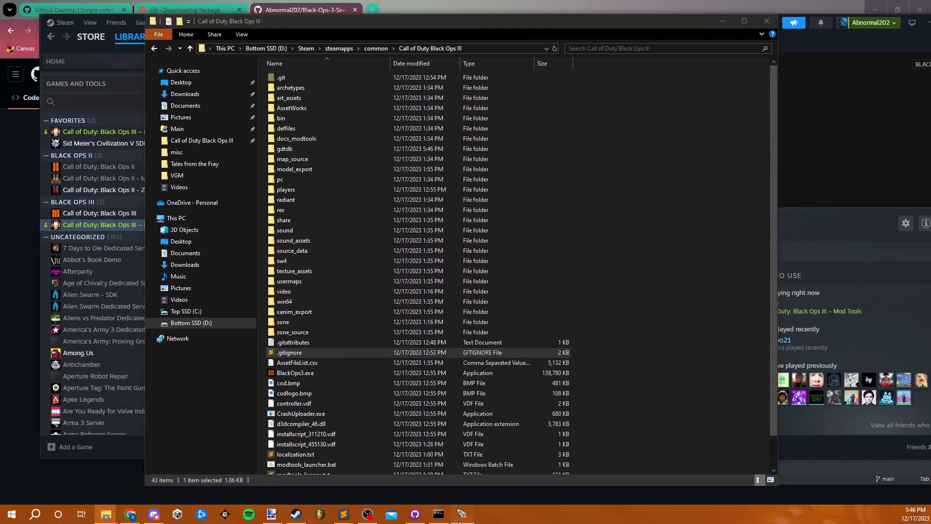
# - Create a new map named zm_sewer from the ZM Mod Level template in the Mod Tools Launcher
pyautogui.moveTo(398, 74); pyautogui.dragTo(436, 64)
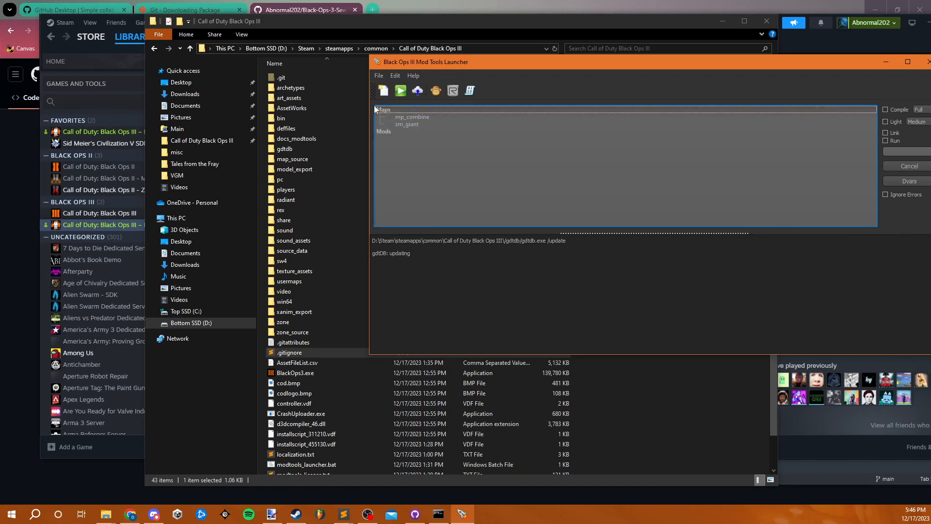
pyautogui.click(383, 91)
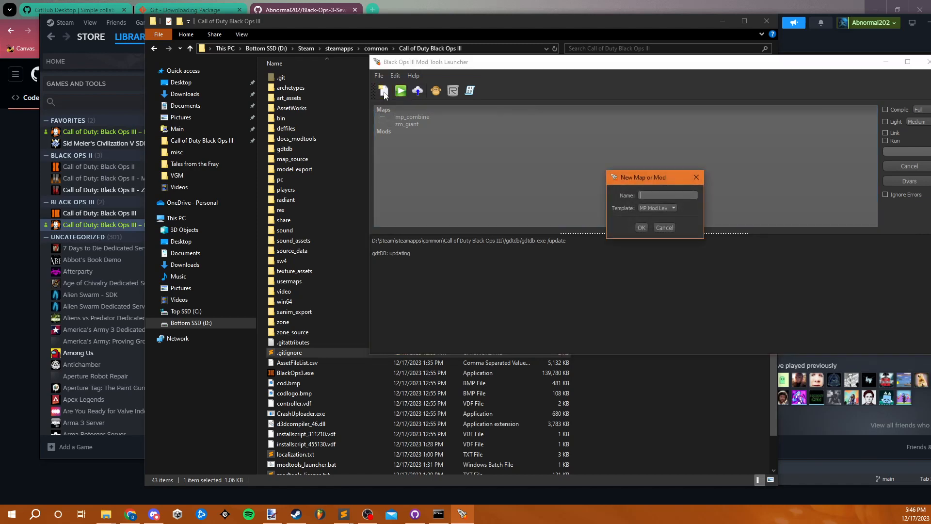
pyautogui.click(649, 208)
pyautogui.write('zm_sewer')
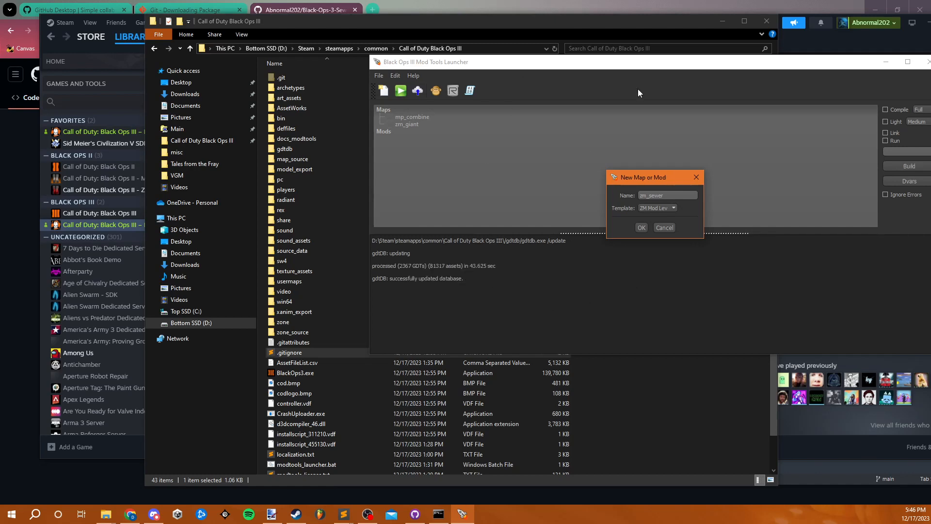
pyautogui.click(642, 227)
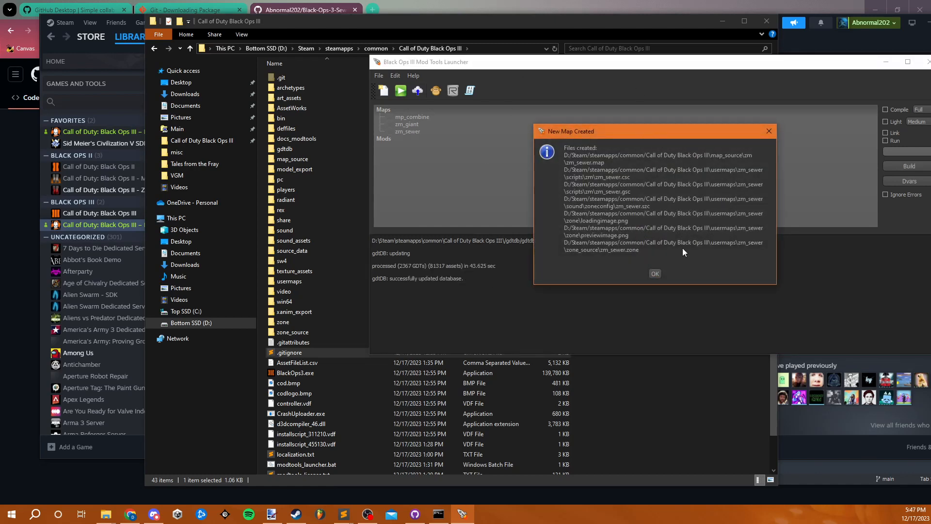
pyautogui.click(654, 274)
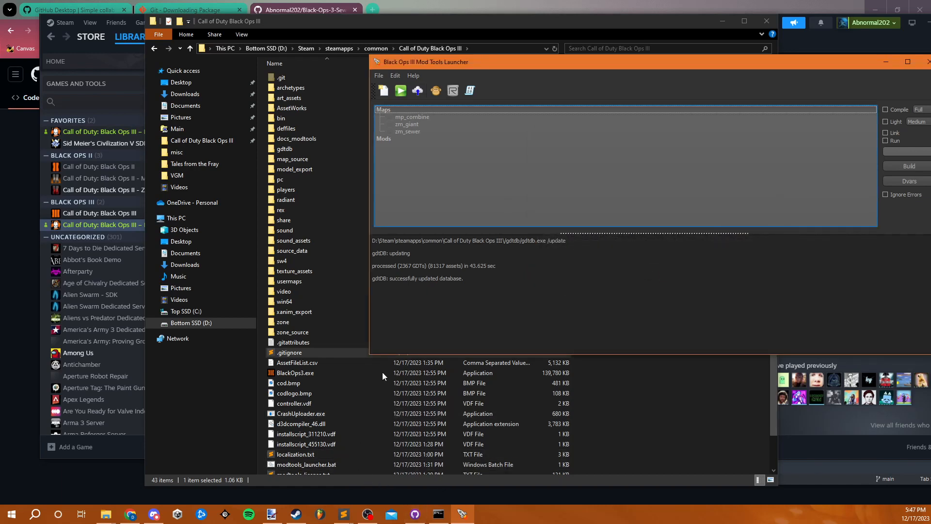
# - Check the usermaps folder for the new zm_sewer map, and return to the Call of Duty Black Ops III folder
pyautogui.click(649, 368)
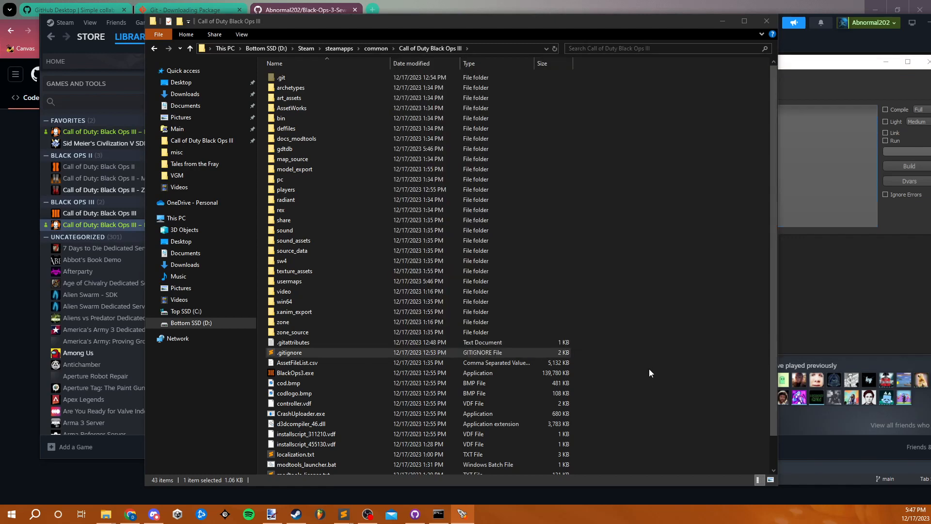
pyautogui.doubleClick(305, 281)
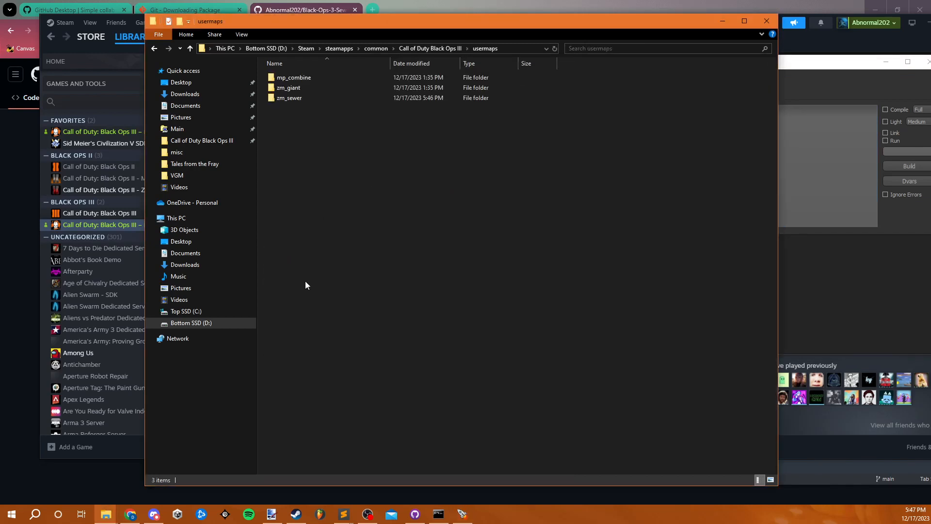
pyautogui.click(431, 49)
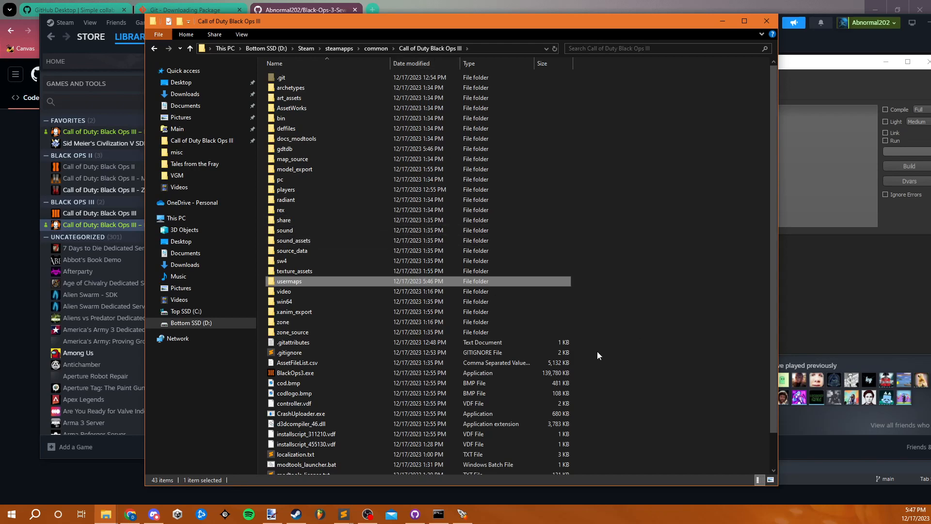
# - Open the .gitignore file in Sublime Text and review its instructions and rules
pyautogui.click(311, 354)
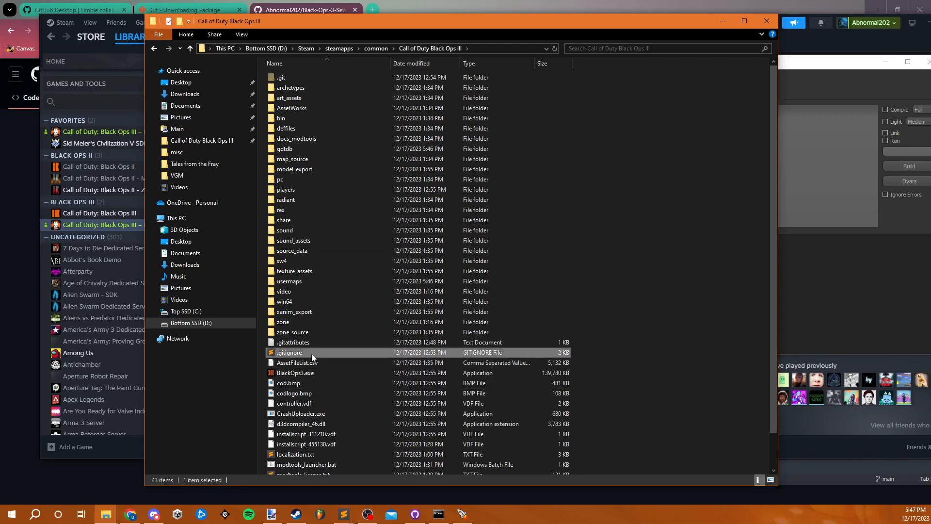
pyautogui.doubleClick(311, 354)
pyautogui.scroll(4, 342, 317)
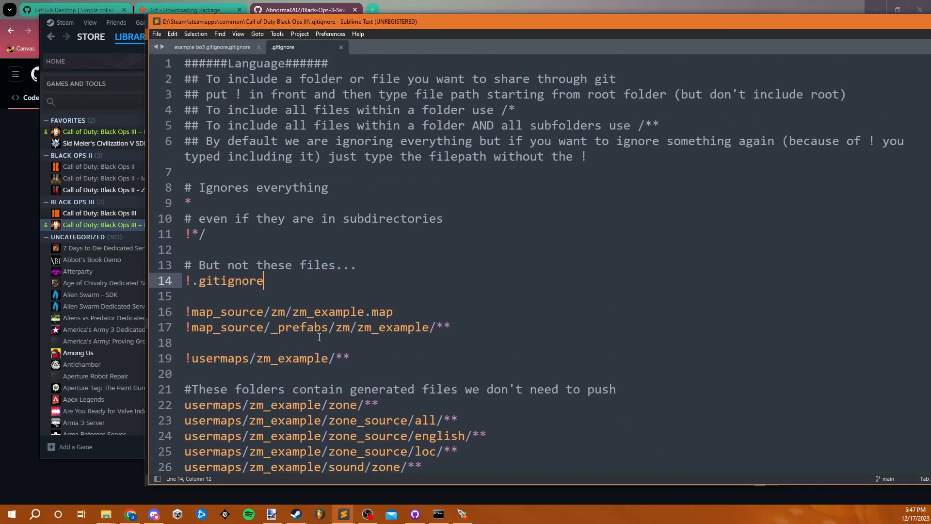
pyautogui.scroll(-2, 304, 307)
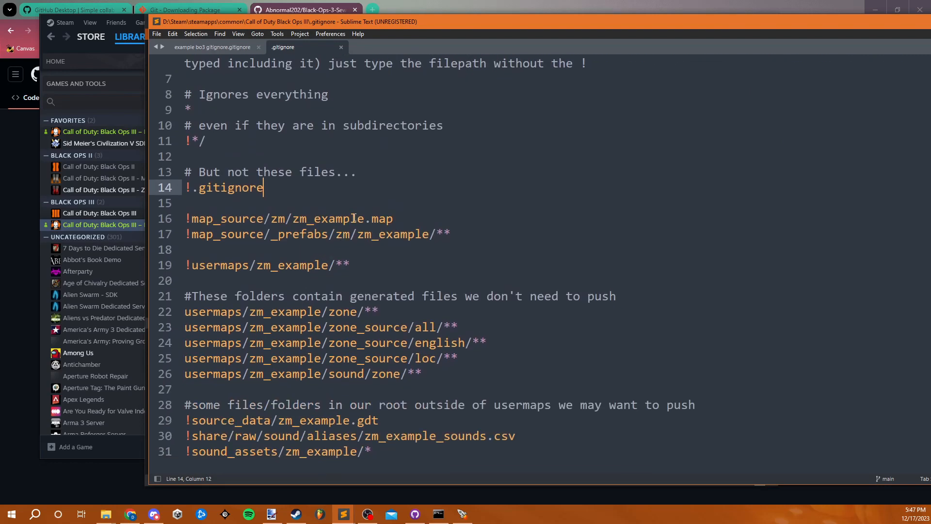
pyautogui.scroll(2, 339, 232)
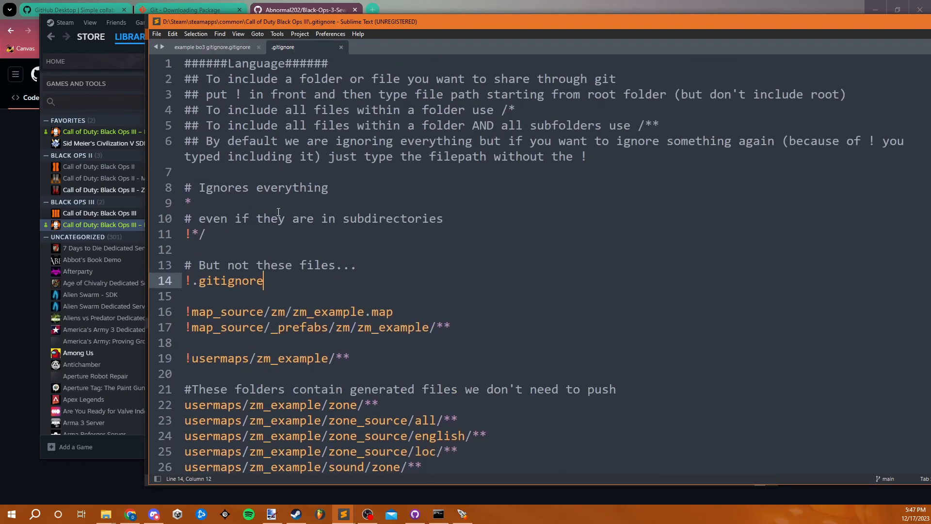
pyautogui.scroll(-2, 356, 227)
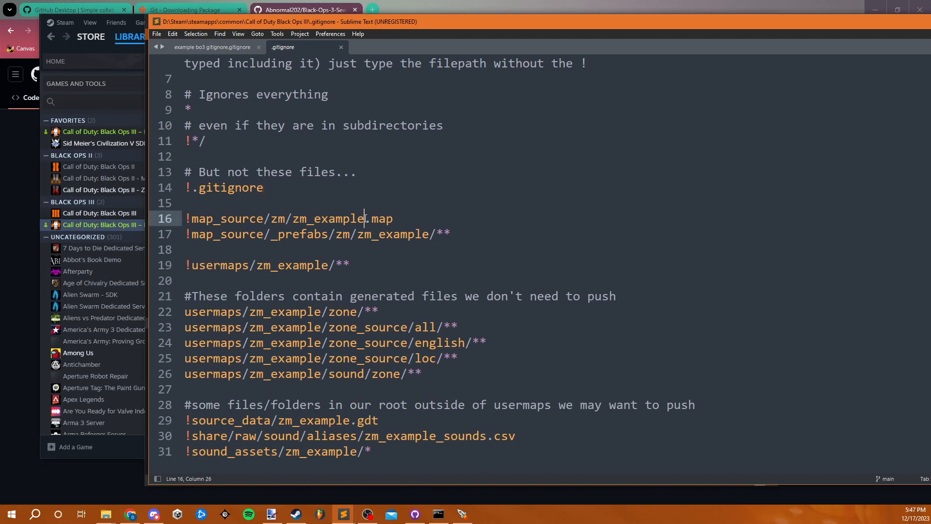
# - Replace zm_example with zm_sewer in the map_source, _prefabs and usermaps include rules on lines 16, 17 and 19
pyautogui.doubleClick(361, 220)
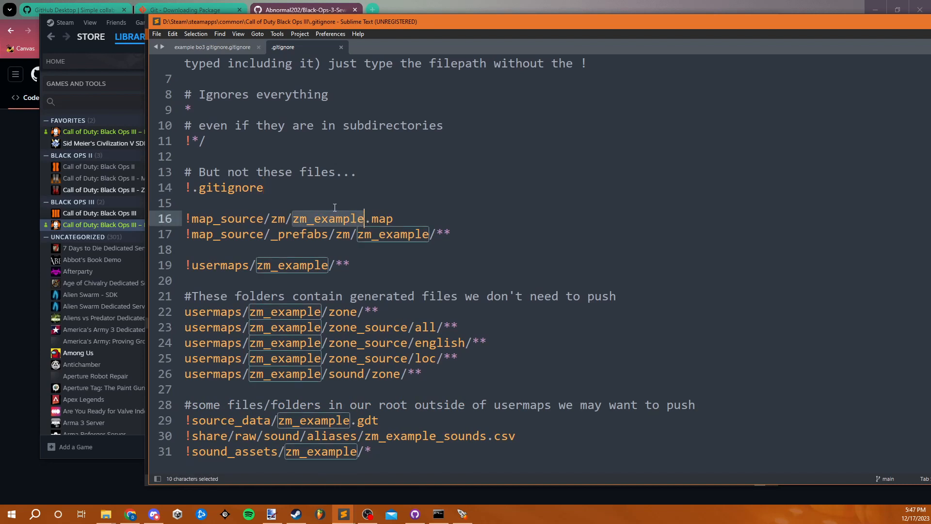
pyautogui.moveTo(364, 218); pyautogui.dragTo(294, 219)
pyautogui.write('sewer')
pyautogui.hotkey('ctrl', 'c')
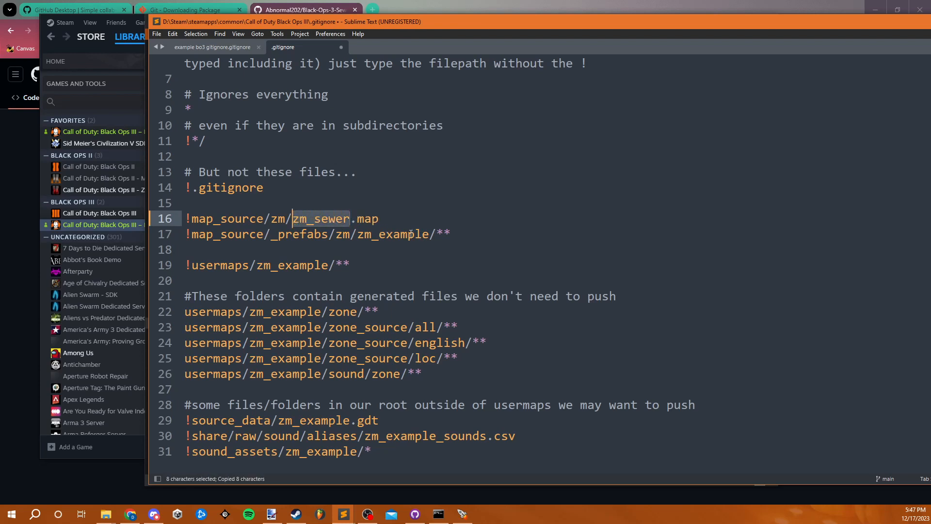
pyautogui.doubleClick(411, 234)
pyautogui.hotkey('ctrl', 'v')
pyautogui.doubleClick(315, 265)
pyautogui.hotkey('ctrl', 'v')
# - Replace zm_example with zm_sewer in the five generated-file ignore rules on lines 22 to 26
pyautogui.doubleClick(291, 315)
pyautogui.hotkey('ctrl', 'v')
pyautogui.doubleClick(290, 327)
pyautogui.hotkey('ctrl', 'v')
pyautogui.doubleClick(289, 343)
pyautogui.hotkey('ctrl', 'v')
pyautogui.doubleClick(289, 358)
pyautogui.hotkey('ctrl', 'v')
pyautogui.click(288, 374)
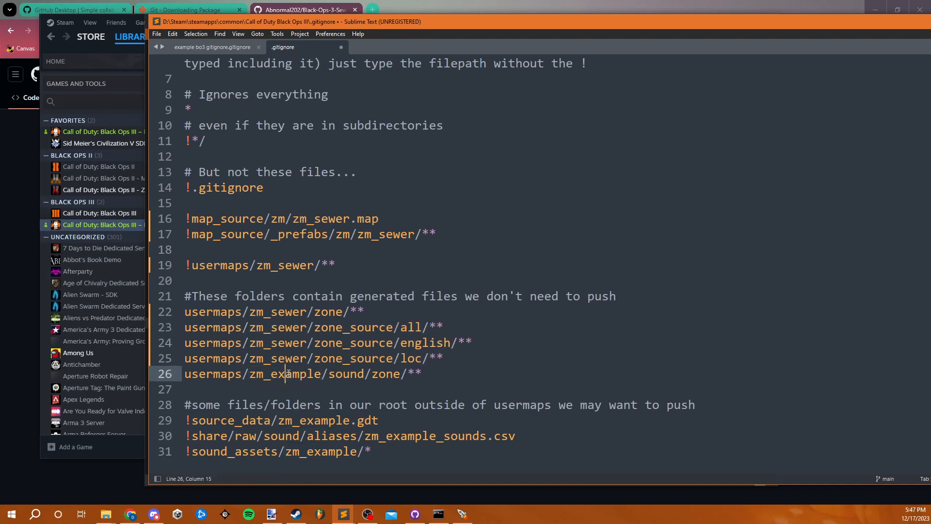
pyautogui.doubleClick(288, 373)
pyautogui.hotkey('ctrl', 'v')
# - Replace zm_example with zm_sewer in the source_data, sound aliases and sound_assets rules on lines 29 to 31, and save the .gitignore
pyautogui.doubleClick(310, 420)
pyautogui.hotkey('ctrl', 'v')
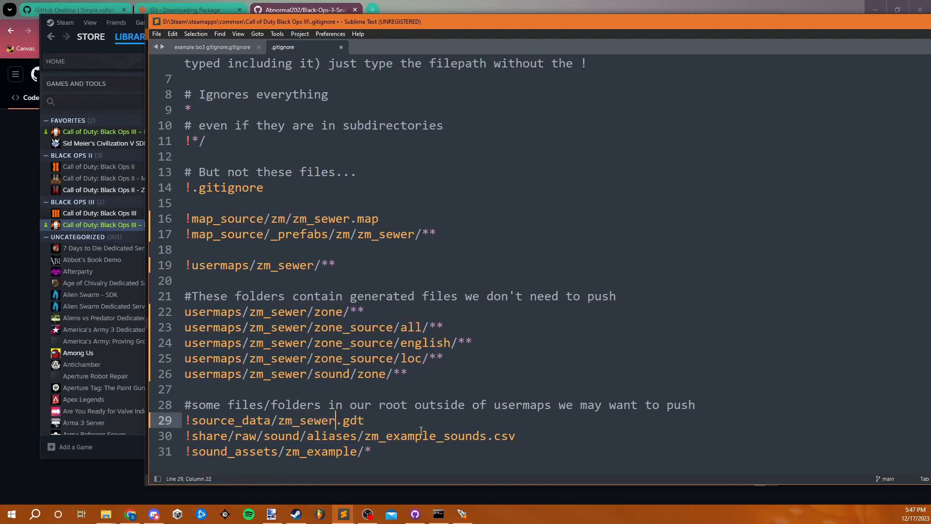
pyautogui.doubleClick(401, 436)
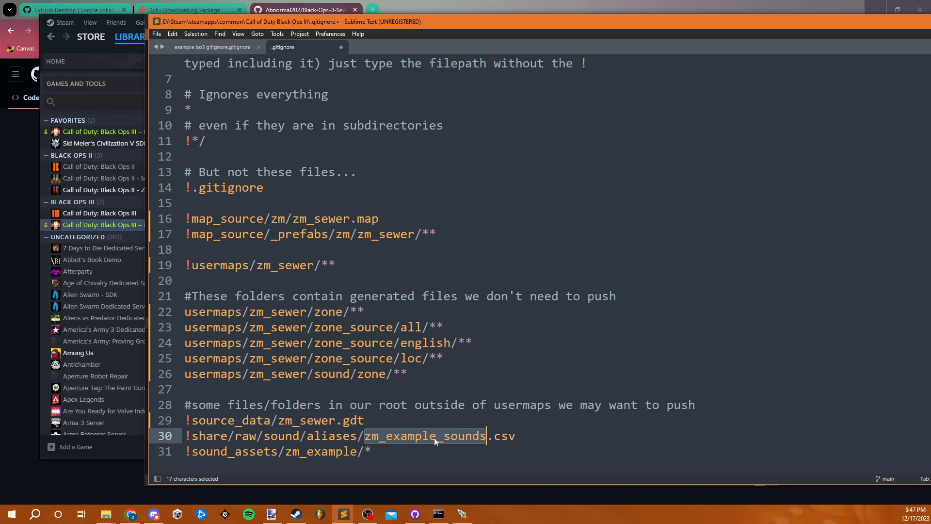
pyautogui.hotkey('ctrl', 'v')
pyautogui.write('_sounds')
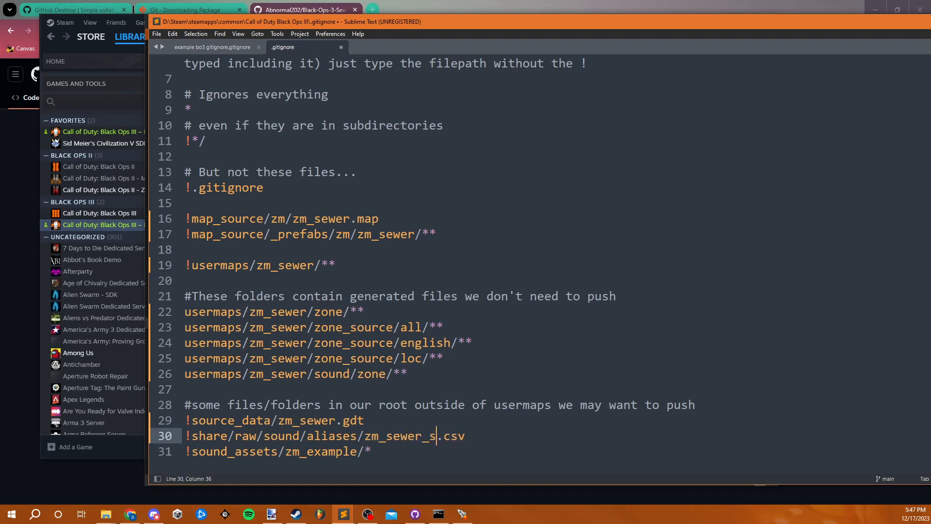
pyautogui.click(329, 451)
pyautogui.doubleClick(330, 453)
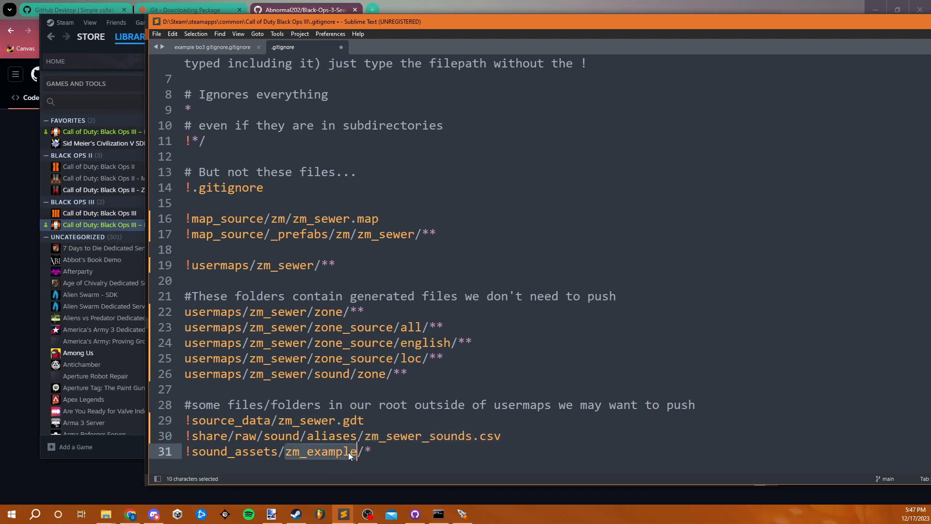
pyautogui.hotkey('ctrl', 'v')
pyautogui.click(486, 365)
pyautogui.hotkey('ctrl', 's')
# - Review the edited zm_sewer rules in the .gitignore, from the map_source entries to the files outside usermaps
pyautogui.moveTo(385, 455); pyautogui.dragTo(138, 407)
pyautogui.click(339, 393)
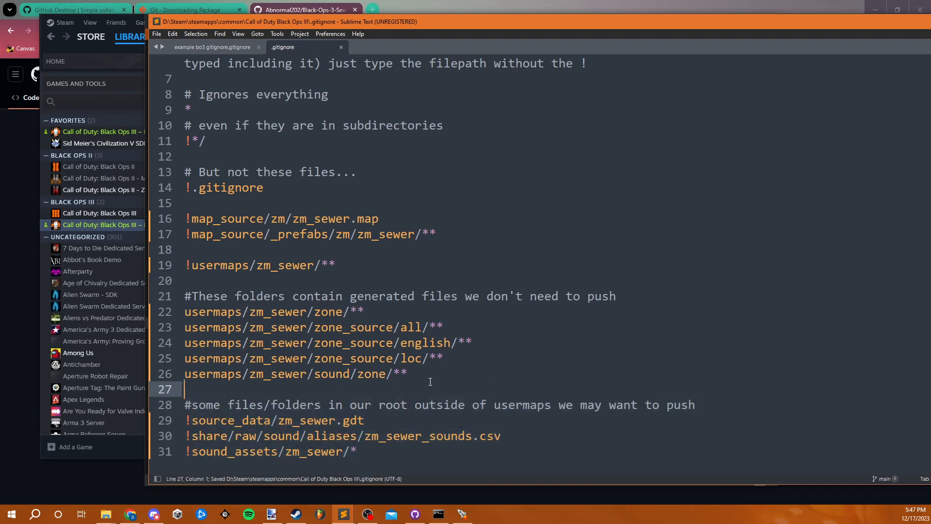
pyautogui.scroll(1, 438, 383)
pyautogui.scroll(-2, 427, 371)
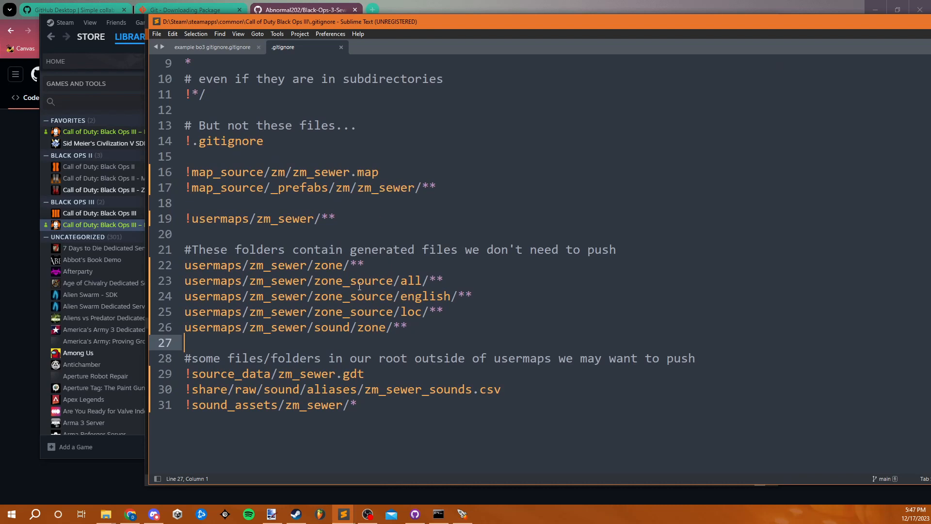
pyautogui.scroll(1, 359, 286)
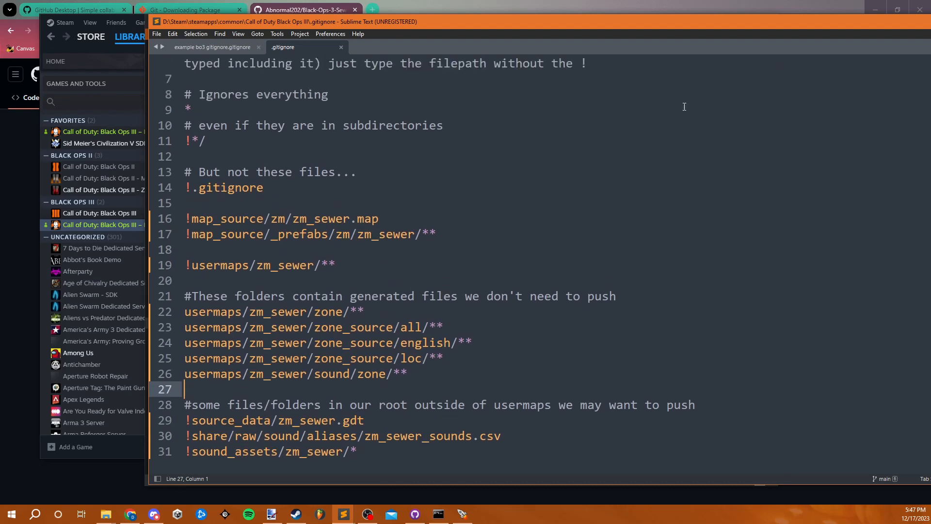
pyautogui.moveTo(819, 28); pyautogui.dragTo(723, 30)
pyautogui.moveTo(340, 386); pyautogui.dragTo(89, 300)
pyautogui.click(348, 237)
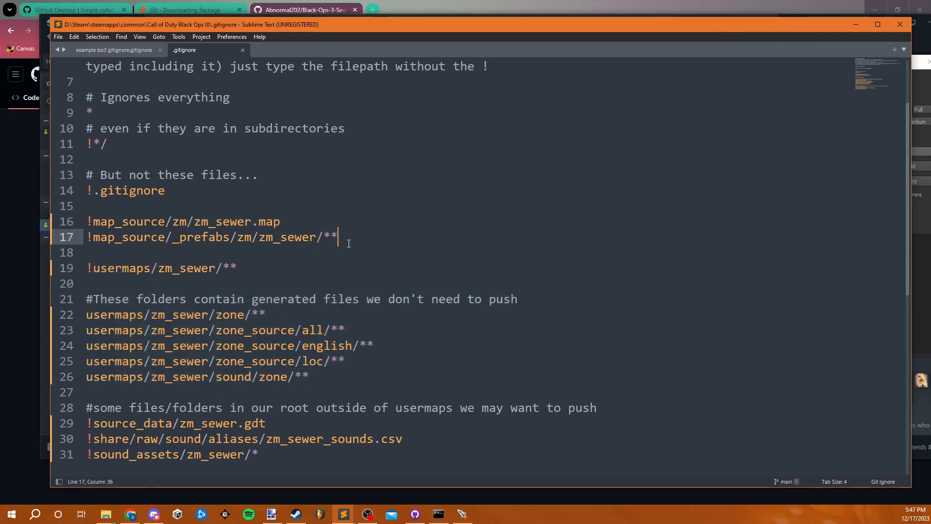
# - Switch to GitHub Desktop and examine the changed files of the Black-Ops-3-Sewer-Map repository against the .gitignore rules
pyautogui.click(415, 514)
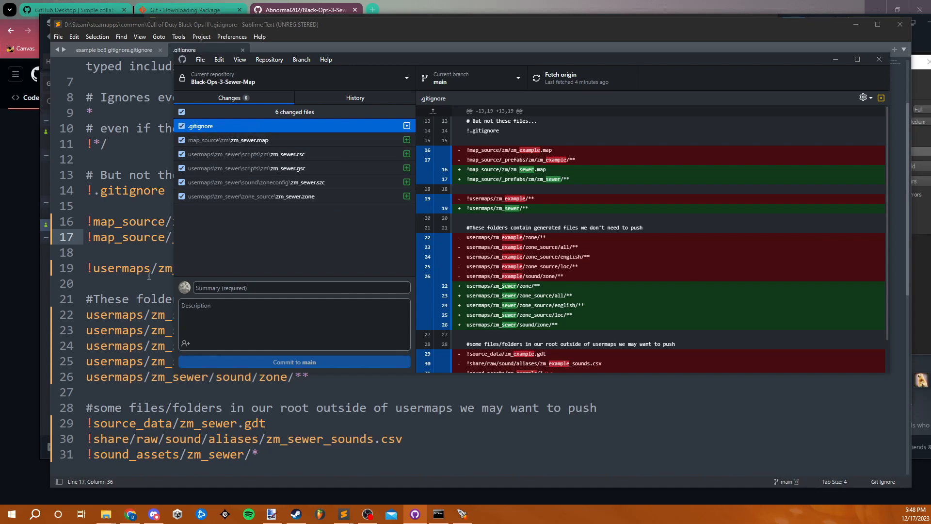
pyautogui.scroll(-2, 130, 346)
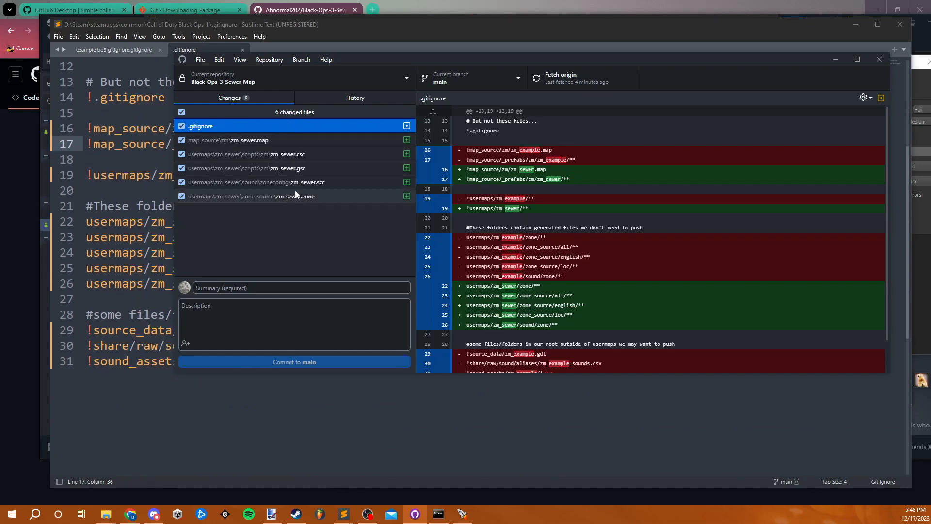
# - Examine the diffs of the changed zm_sewer map, csc, gsc, szc and zone files in the Black-Ops-3-Sewer-Map repository
pyautogui.click(295, 141)
pyautogui.click(301, 154)
pyautogui.click(306, 168)
pyautogui.click(306, 182)
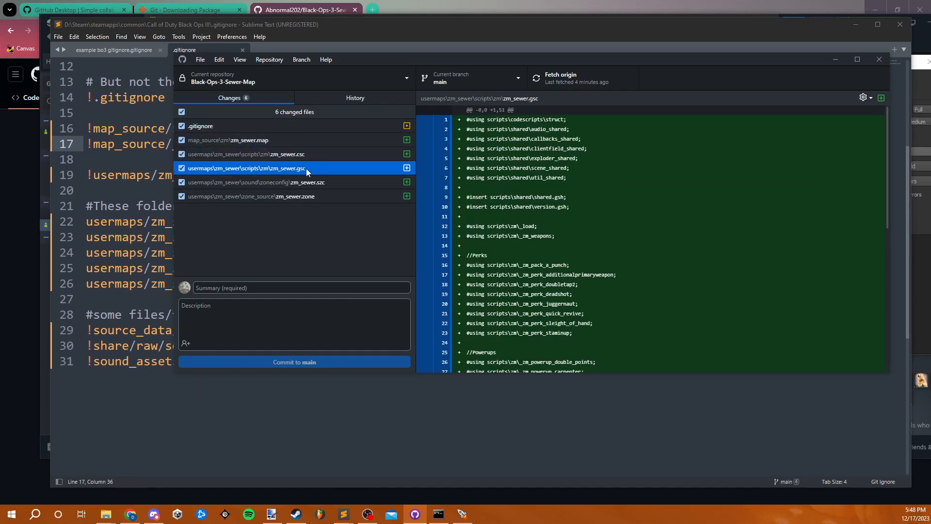
pyautogui.click(306, 197)
pyautogui.click(307, 168)
pyautogui.click(310, 154)
pyautogui.click(304, 141)
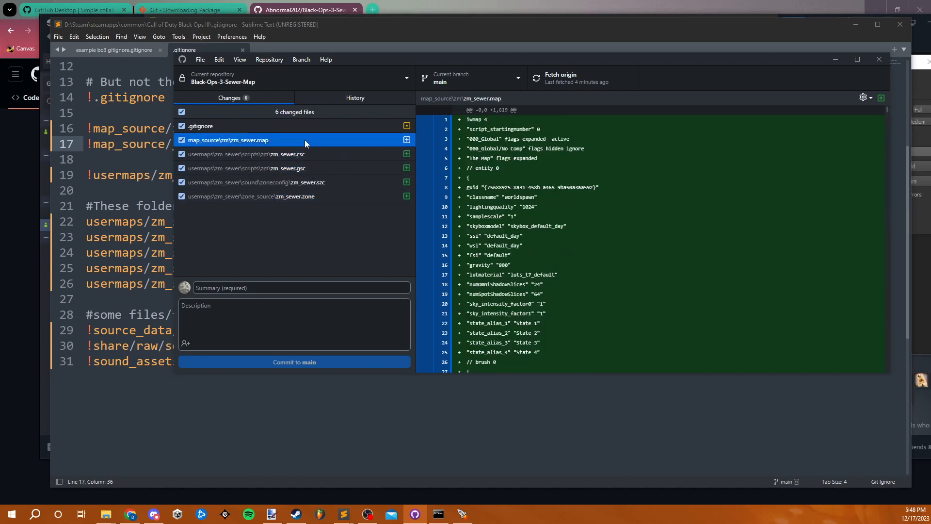
pyautogui.click(310, 168)
pyautogui.click(311, 182)
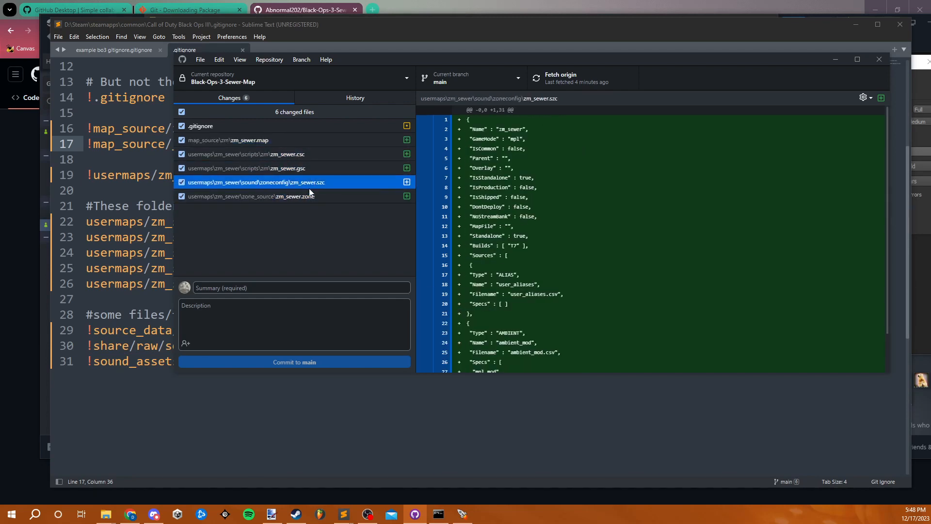
pyautogui.click(307, 142)
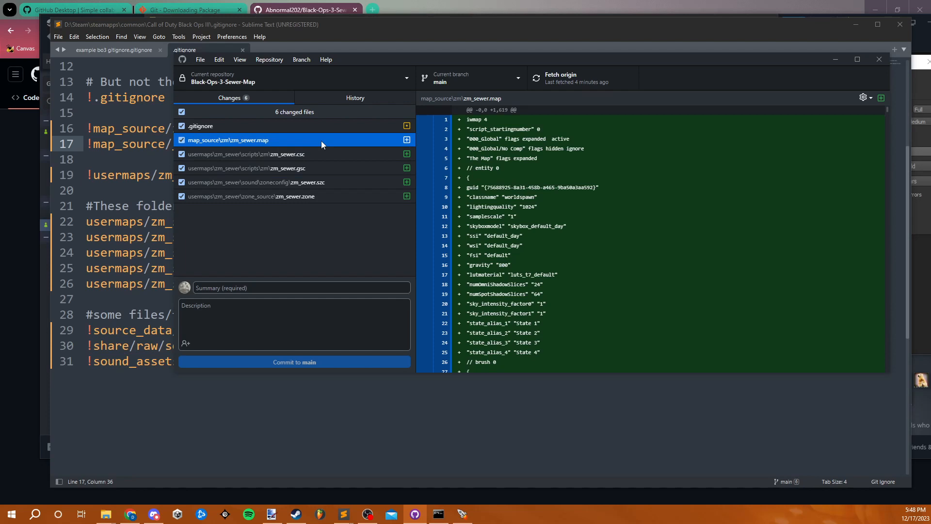
pyautogui.click(313, 156)
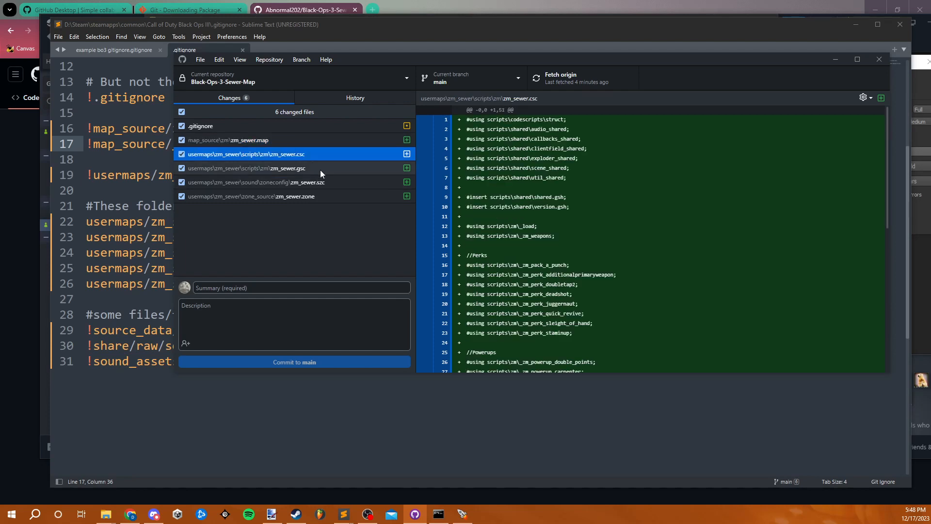
pyautogui.click(320, 169)
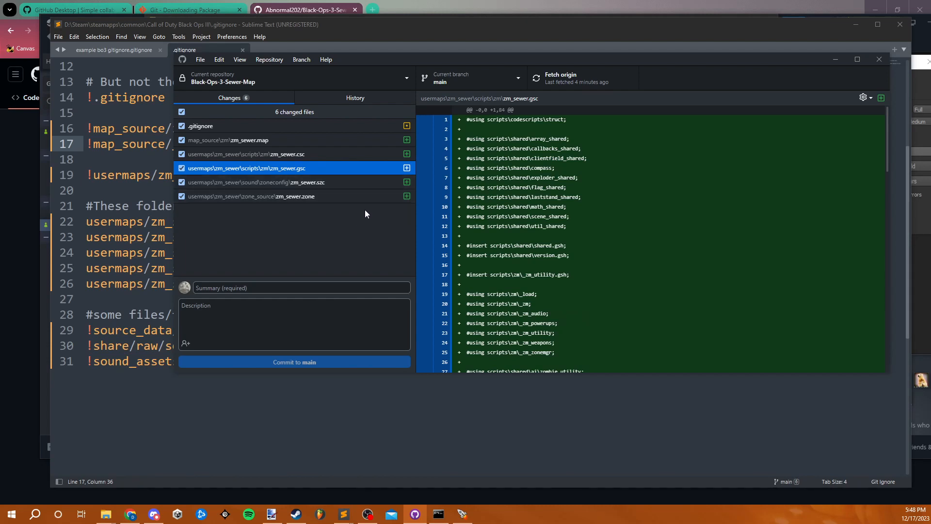
# - Commit all the changed files to the main branch with the summary "create new map zm_sewer"
pyautogui.moveTo(403, 62); pyautogui.dragTo(346, 57)
pyautogui.click(284, 285)
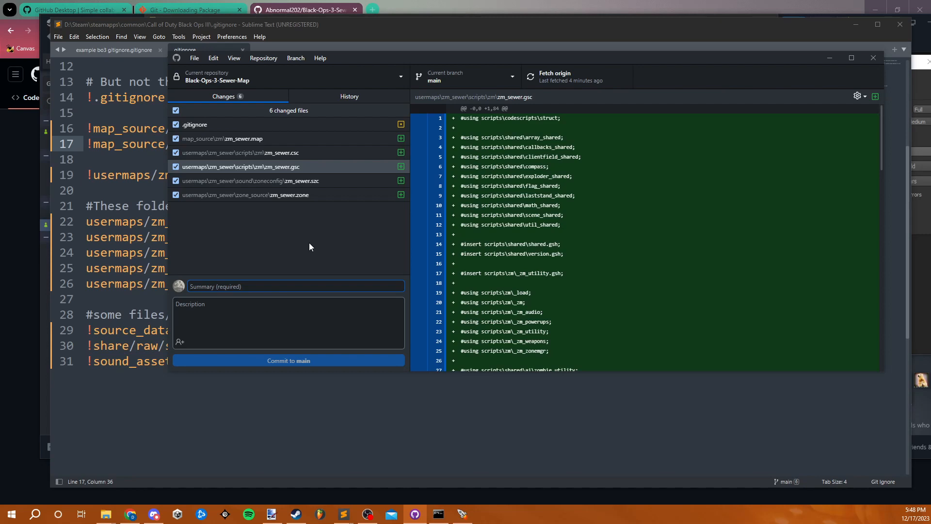
pyautogui.write('create new')
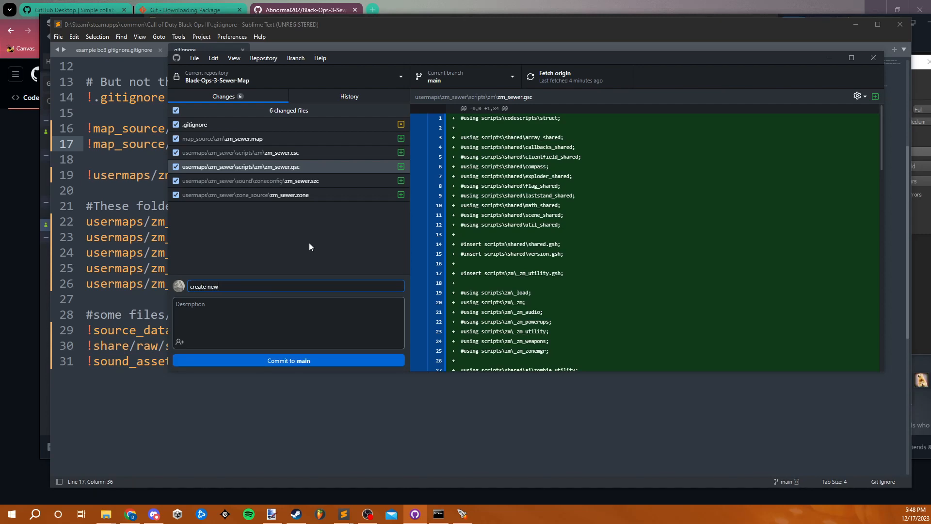
pyautogui.write(' map zm_sewer')
pyautogui.click(312, 239)
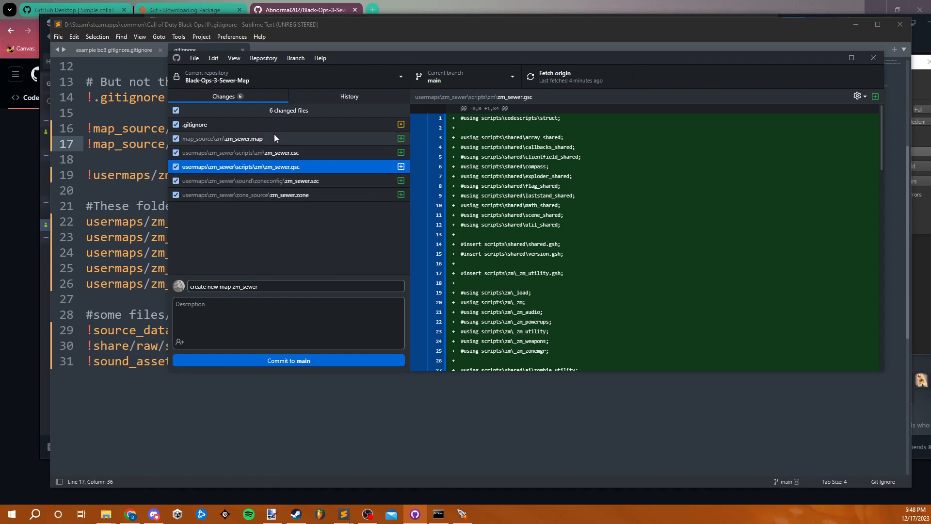
pyautogui.click(295, 359)
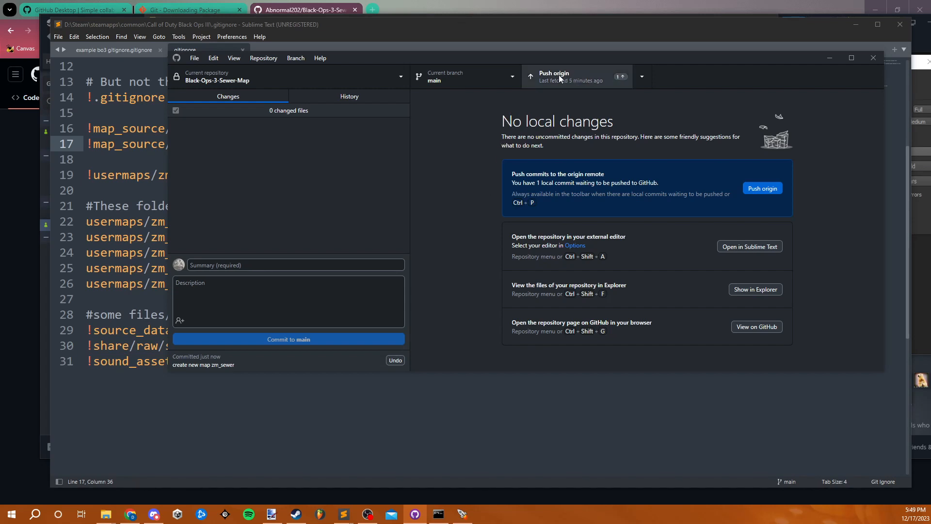
# - Push the commit to origin, switch to Chrome and reload the Black-Ops-3-Sewer-Map repository page on GitHub
pyautogui.click(598, 73)
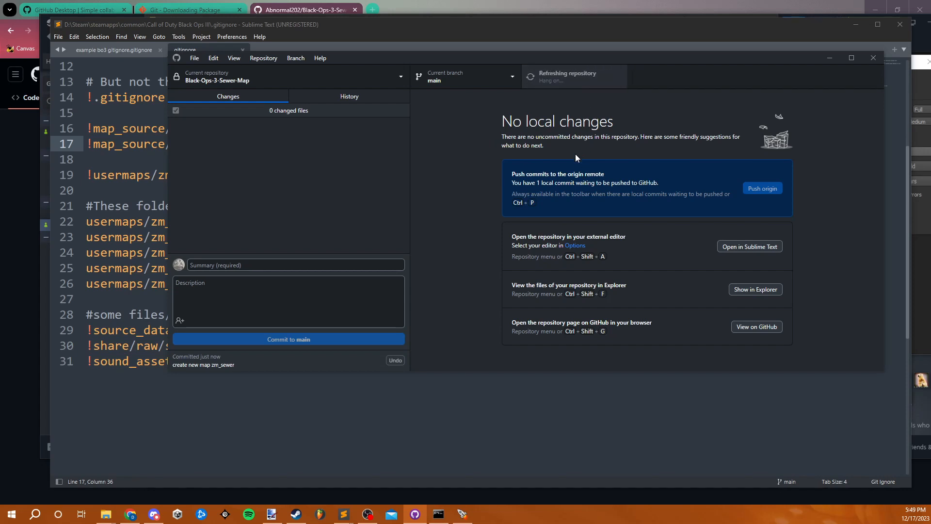
pyautogui.click(307, 9)
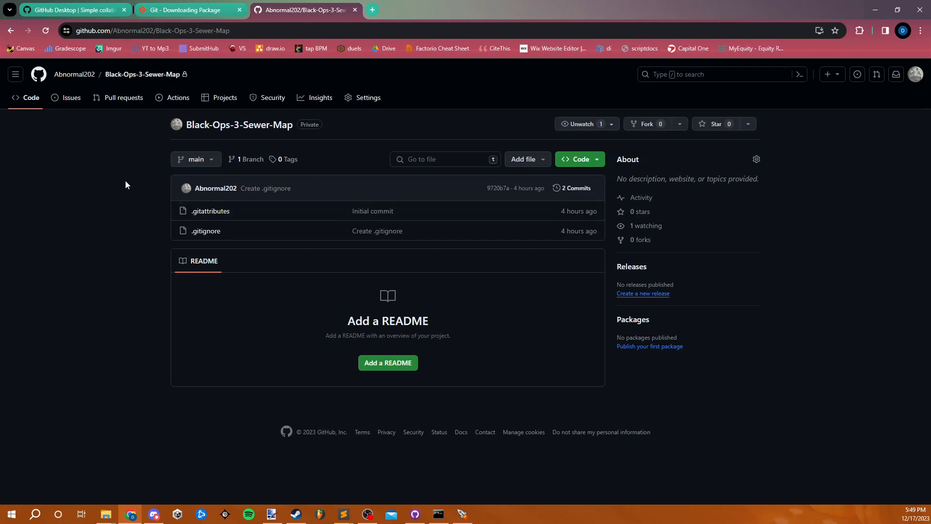
pyautogui.click(45, 31)
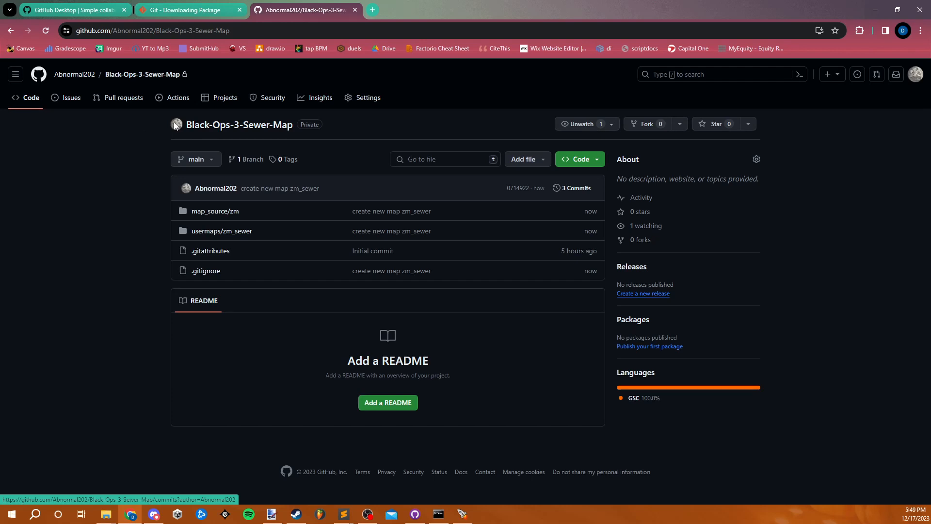
# - View the repository's collaborator access settings and the form for adding a collaborator, without inviting anyone
pyautogui.click(366, 107)
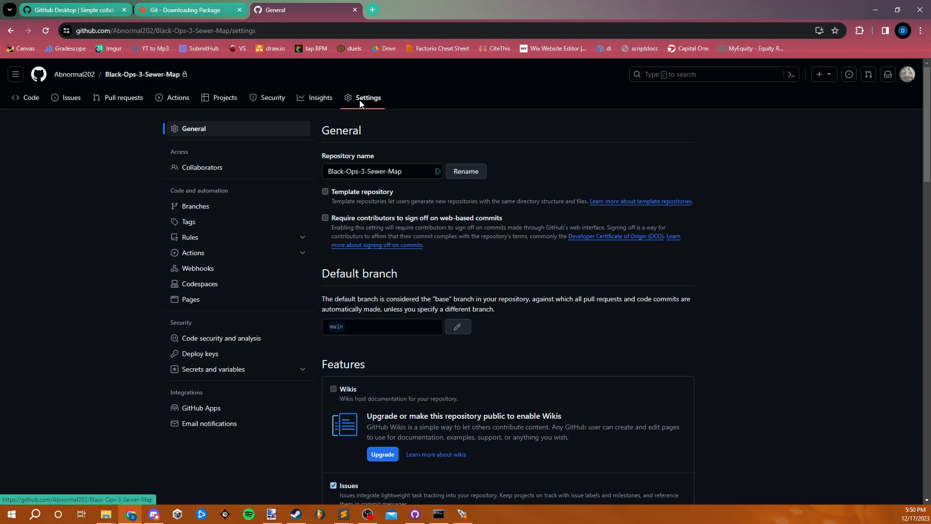
pyautogui.click(226, 169)
pyautogui.click(421, 235)
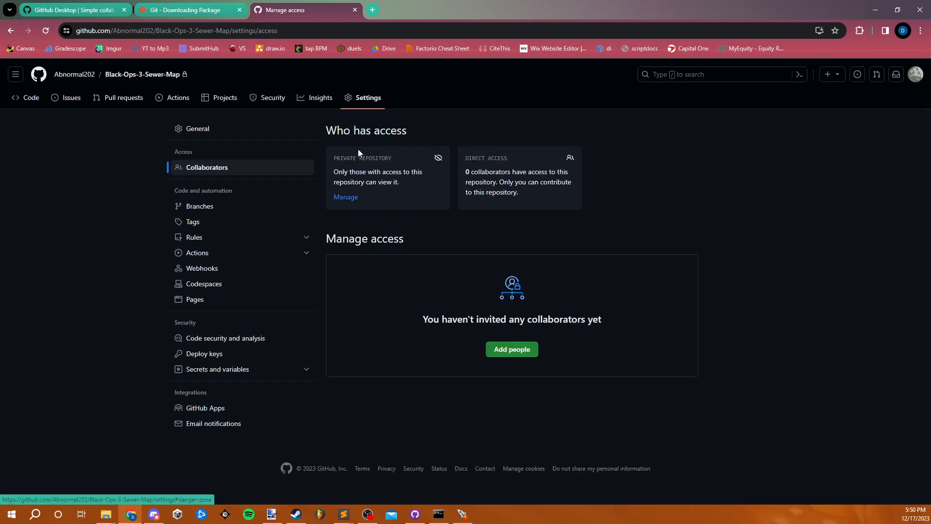
pyautogui.click(512, 351)
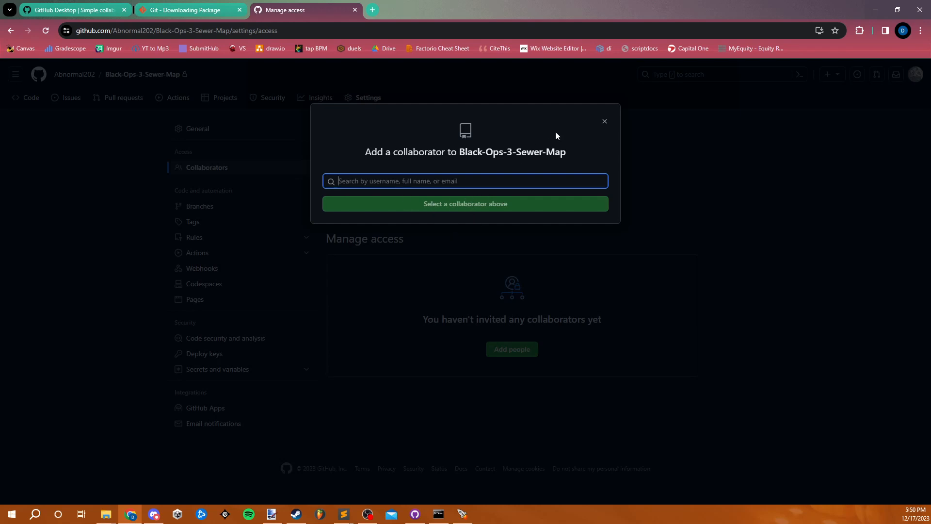
pyautogui.click(603, 122)
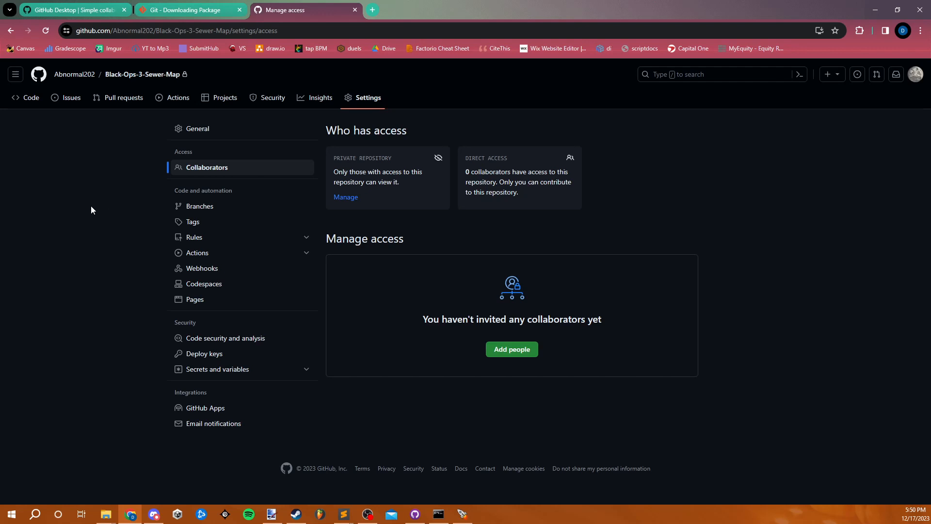
pyautogui.moveTo(67, 77)
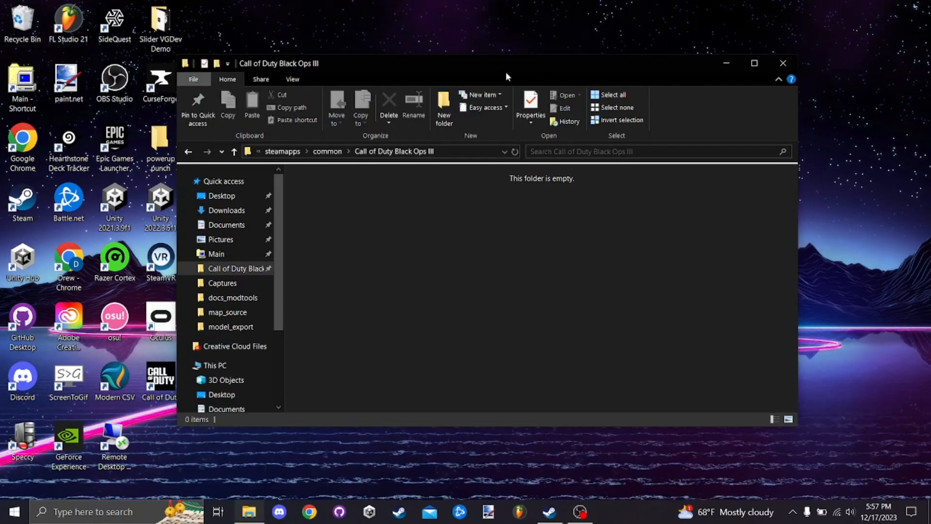
# - On the second computer, launch GitHub Desktop and Chrome with the Person 1 browser profile
pyautogui.moveTo(447, 68)
pyautogui.mouseDown()
pyautogui.moveTo(479, 63)
pyautogui.moveTo(457, 61)
pyautogui.mouseUp()
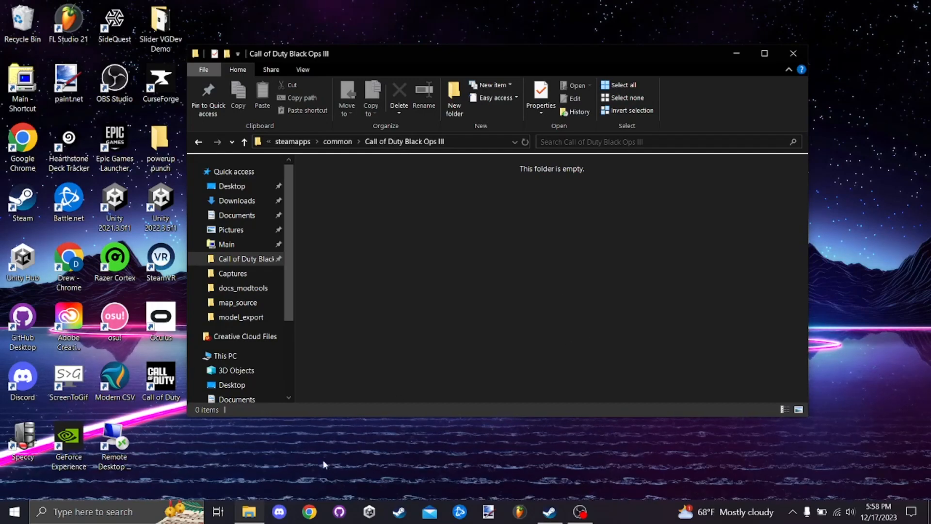
pyautogui.click(309, 512)
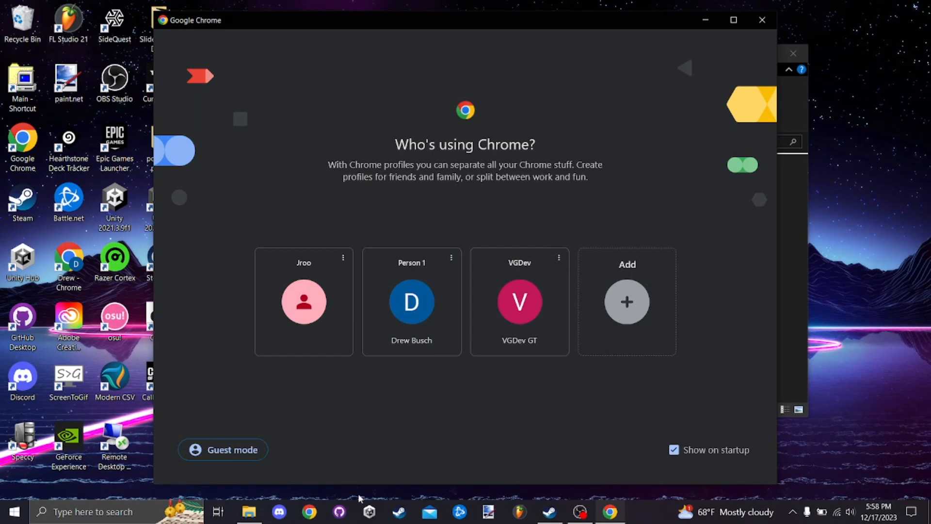
pyautogui.click(342, 510)
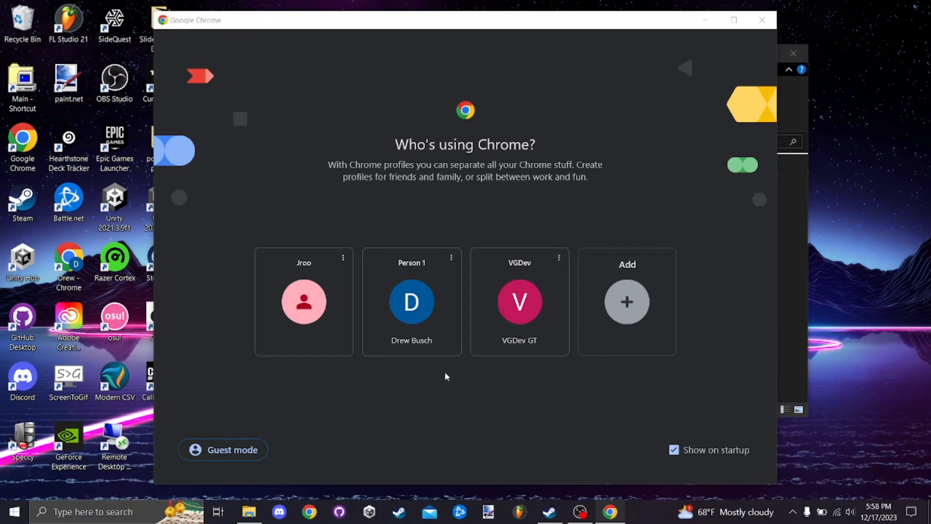
pyautogui.click(492, 428)
pyautogui.click(434, 340)
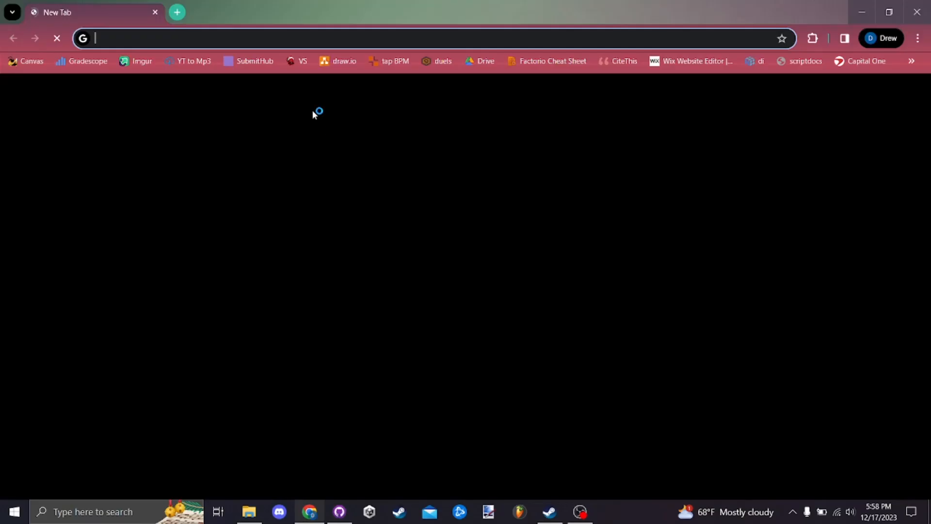
# - Shrink the Chrome window to reveal GitHub Desktop, go to github.com and sign in to the account
pyautogui.moveTo(251, 13); pyautogui.dragTo(346, 42)
pyautogui.write('github')
pyautogui.press('Return')
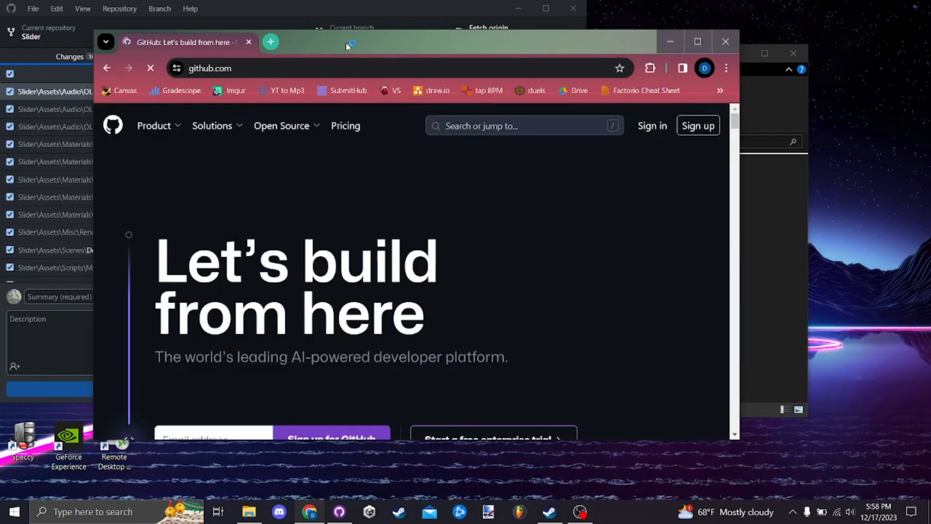
pyautogui.click(651, 128)
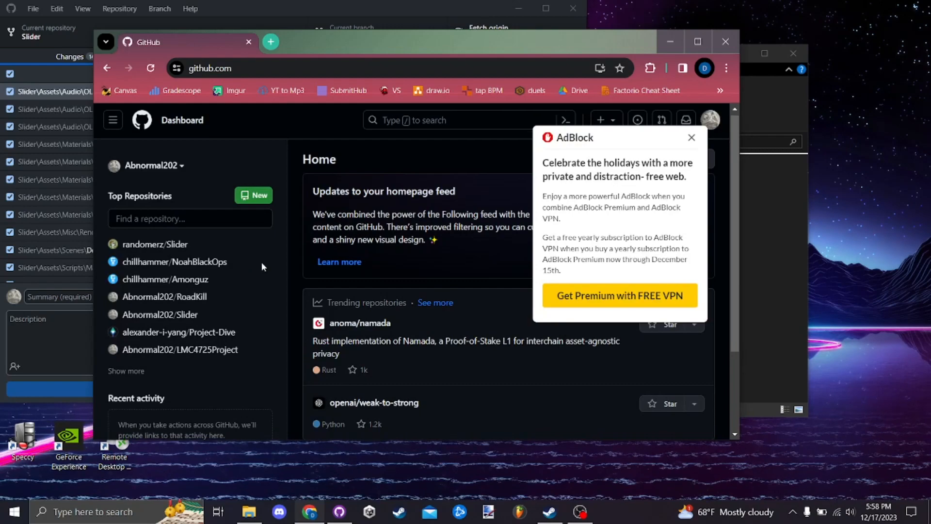
pyautogui.scroll(-2, 260, 262)
pyautogui.click(165, 133)
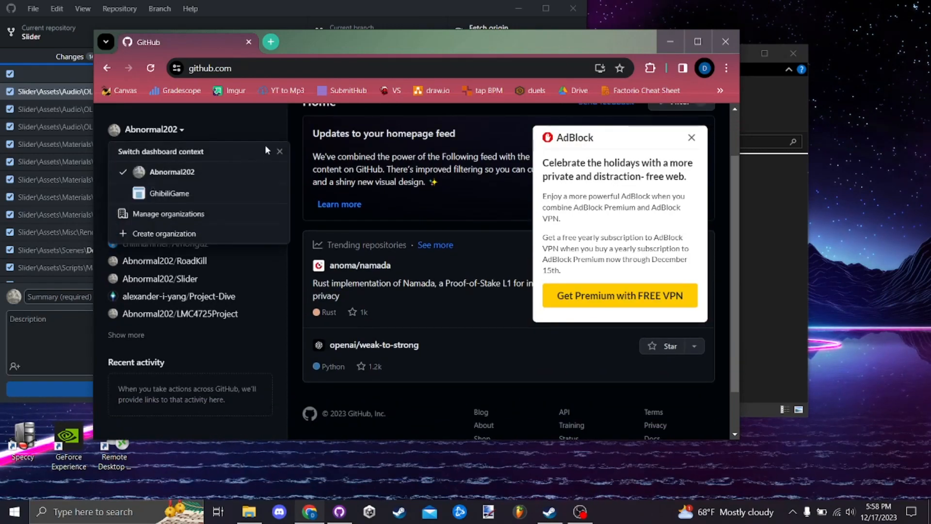
pyautogui.click(692, 138)
pyautogui.scroll(3, 660, 182)
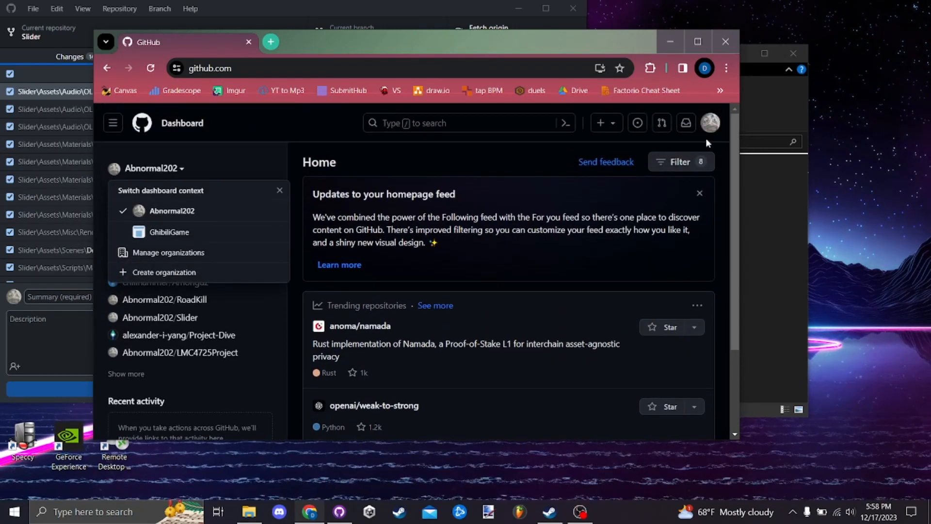
pyautogui.click(705, 138)
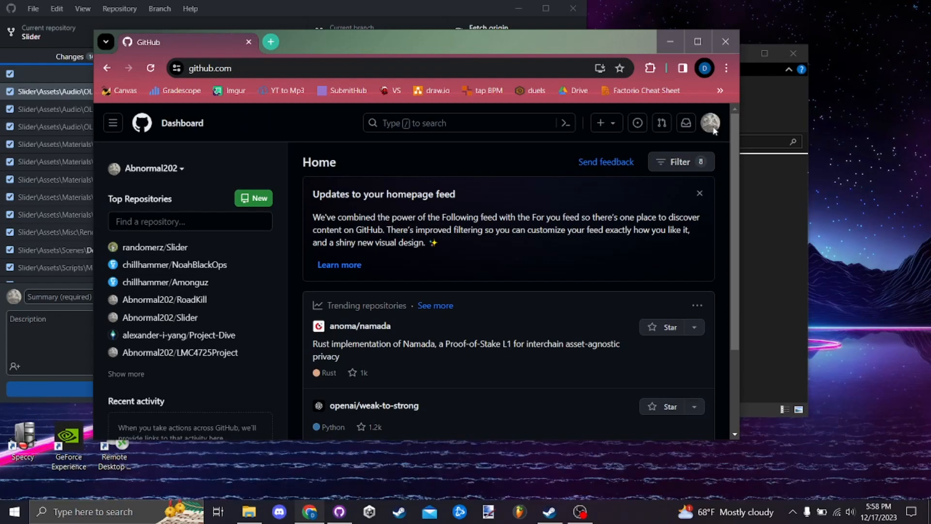
# - Open the Black-Ops-3-Sewer-Map repository from the account's own repository list on GitHub
pyautogui.click(711, 124)
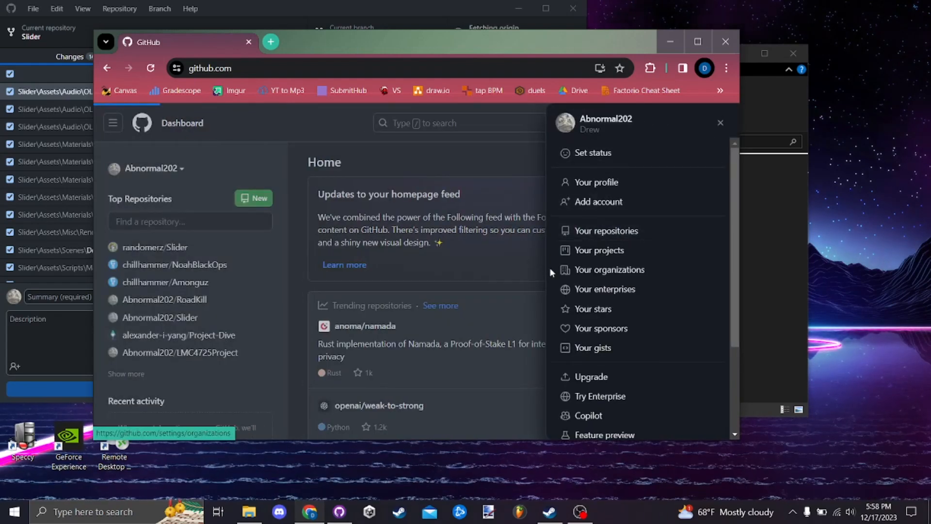
pyautogui.click(555, 231)
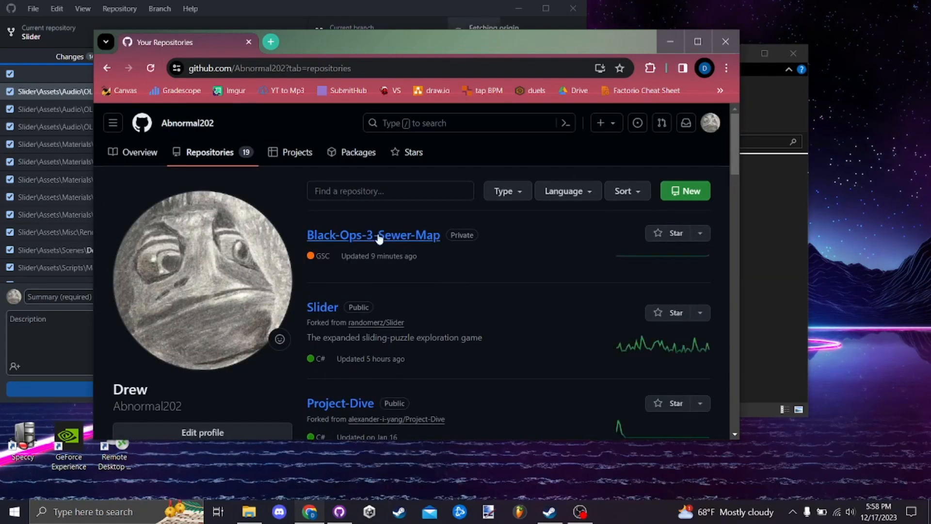
pyautogui.click(378, 236)
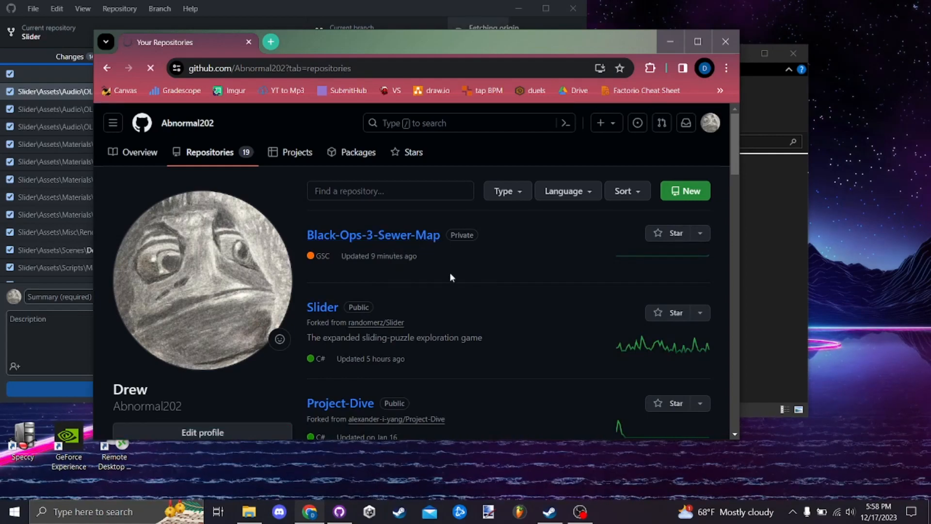
pyautogui.scroll(-1, 452, 277)
pyautogui.scroll(1, 441, 278)
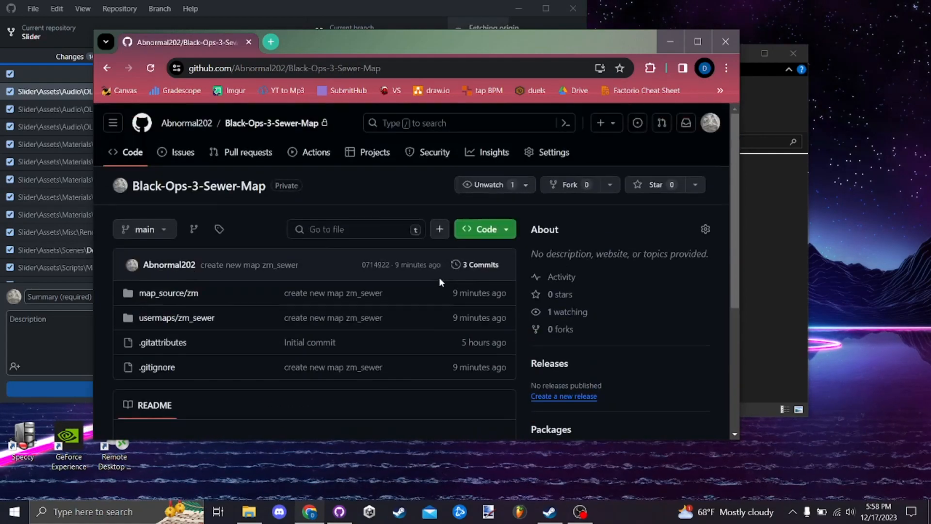
# - Send the Black-Ops-3-Sewer-Map repository from its GitHub page to GitHub Desktop for cloning
pyautogui.moveTo(463, 42); pyautogui.dragTo(560, 58)
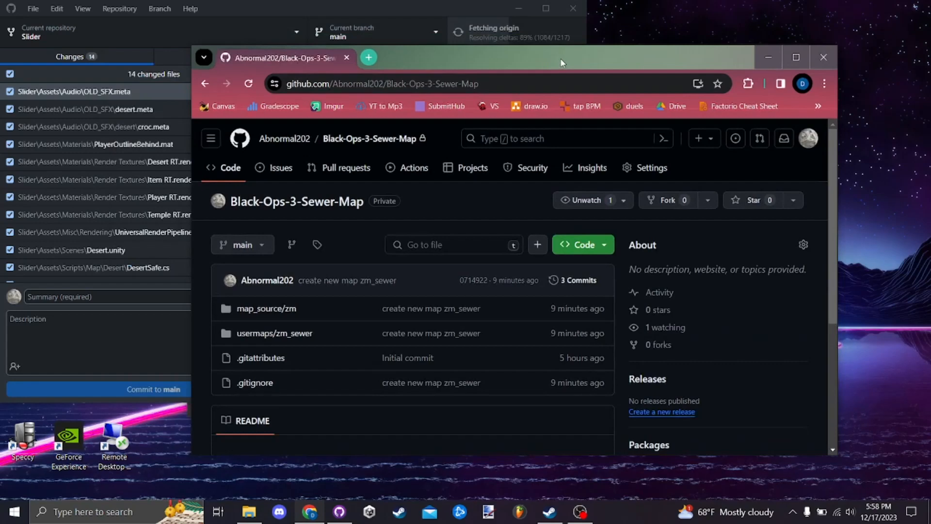
pyautogui.click(153, 32)
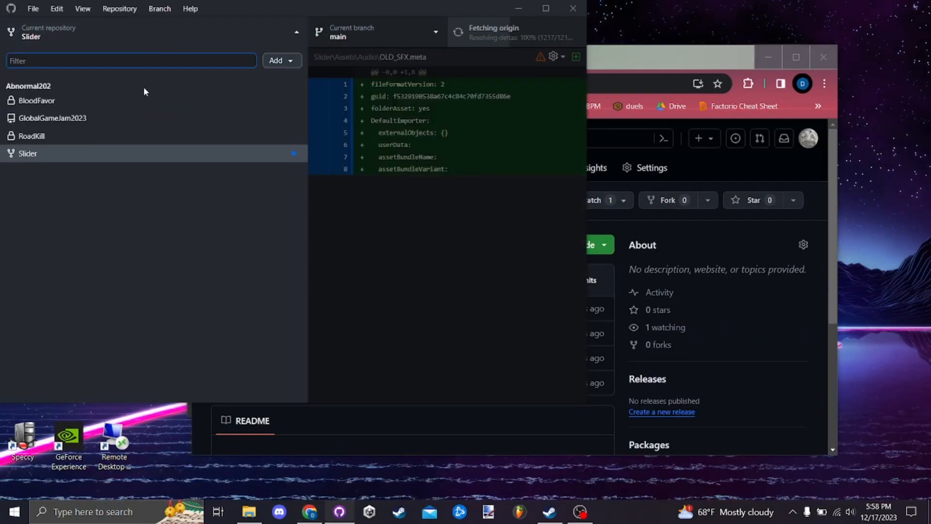
pyautogui.click(665, 62)
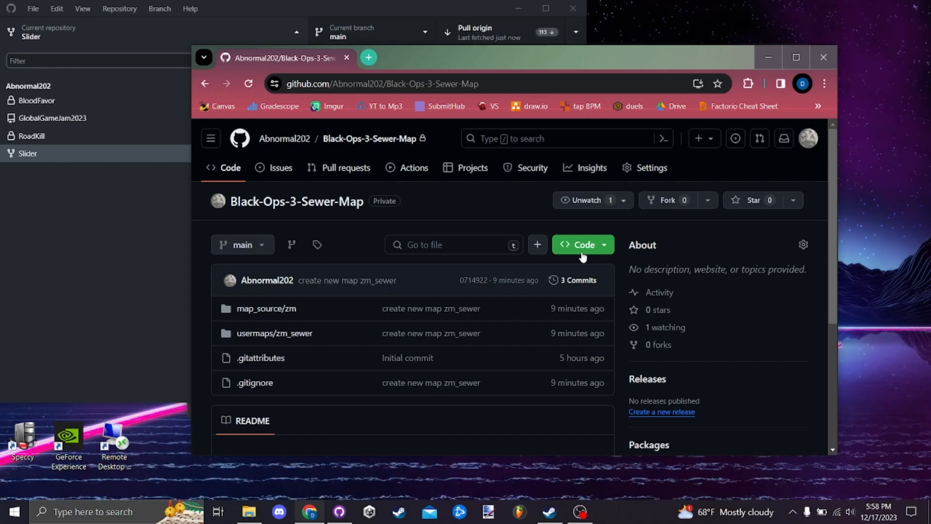
pyautogui.click(583, 257)
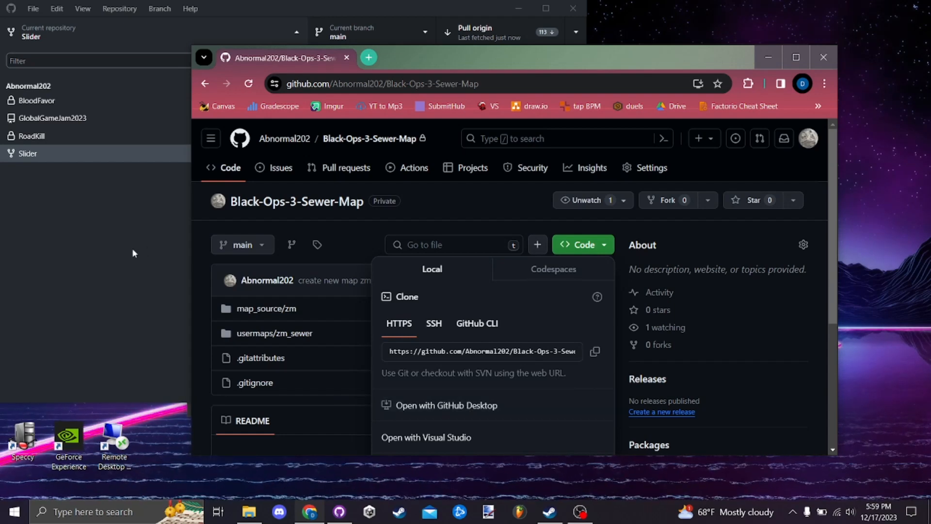
pyautogui.click(501, 410)
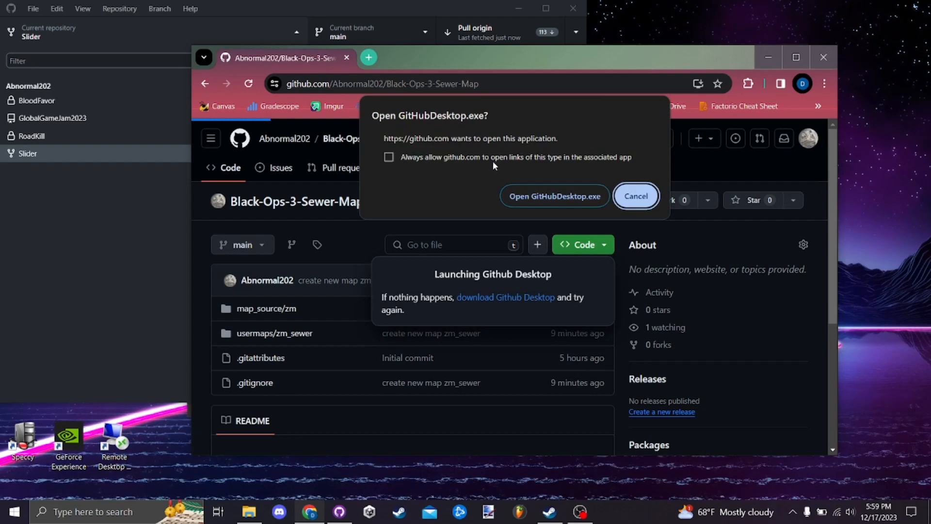
pyautogui.click(522, 196)
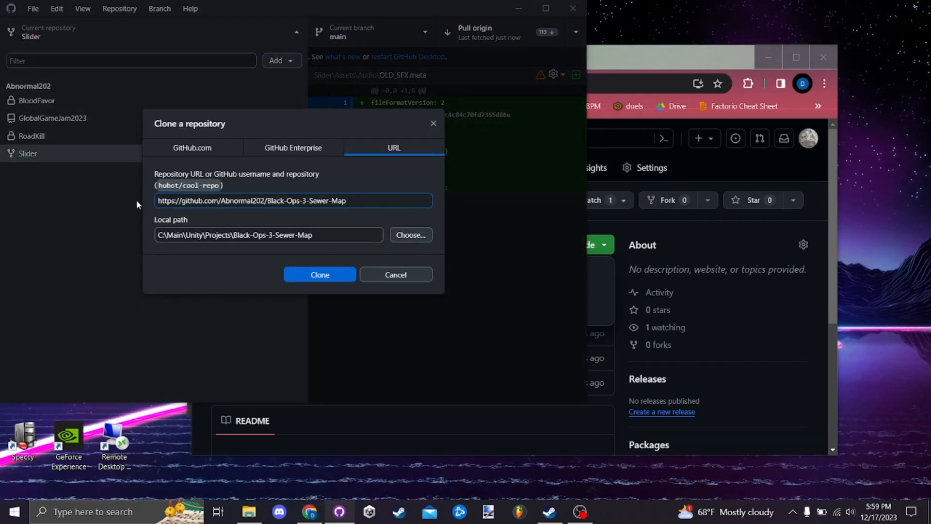
# - Choose the Call of Duty Black Ops III folder inside steamapps\common as the clone's local path
pyautogui.moveTo(347, 201); pyautogui.dragTo(160, 205)
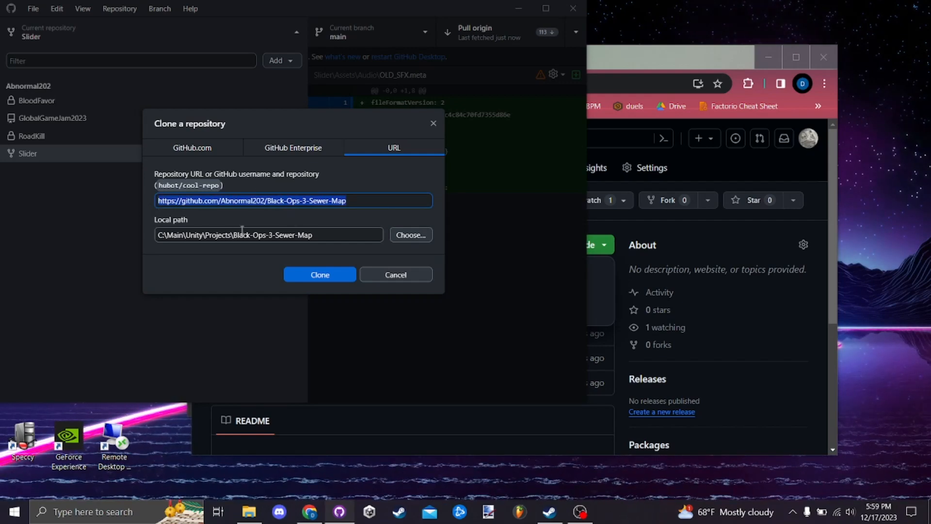
pyautogui.click(407, 235)
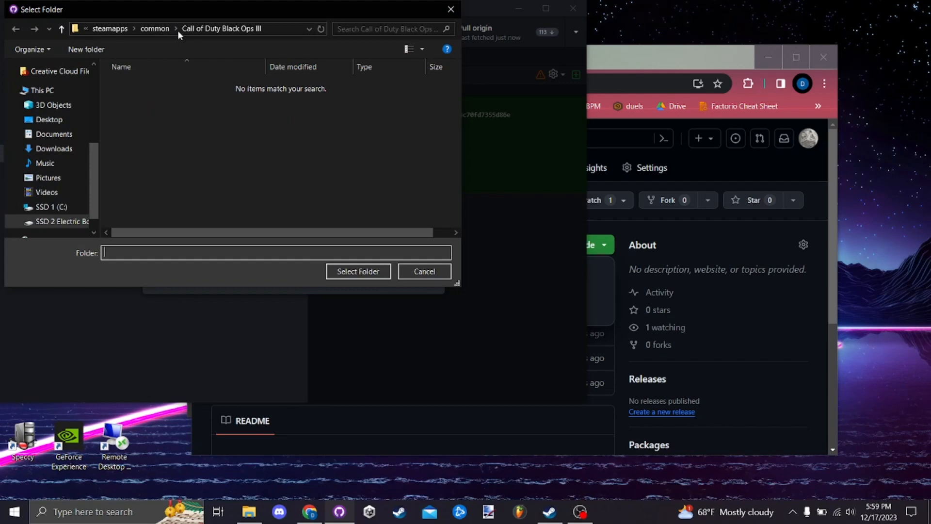
pyautogui.moveTo(230, 14); pyautogui.dragTo(355, 42)
pyautogui.moveTo(588, 120); pyautogui.dragTo(753, 120)
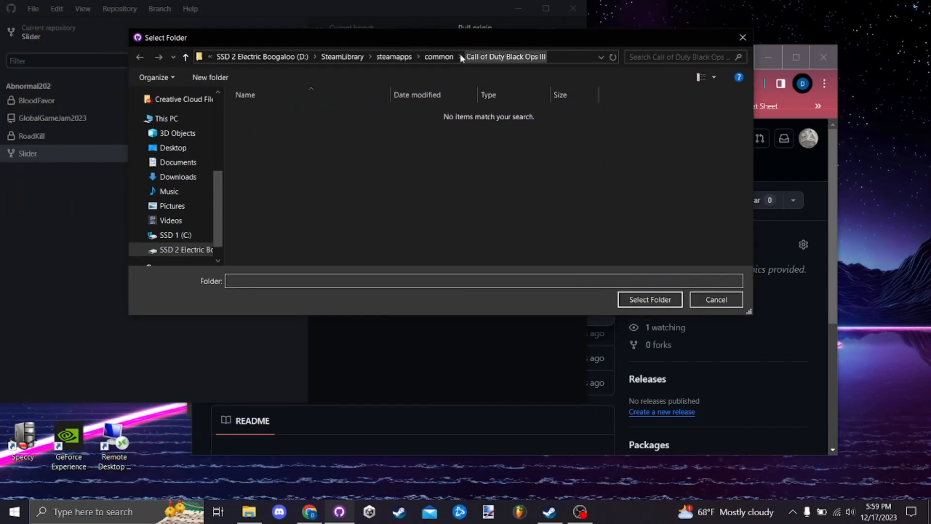
pyautogui.click(439, 57)
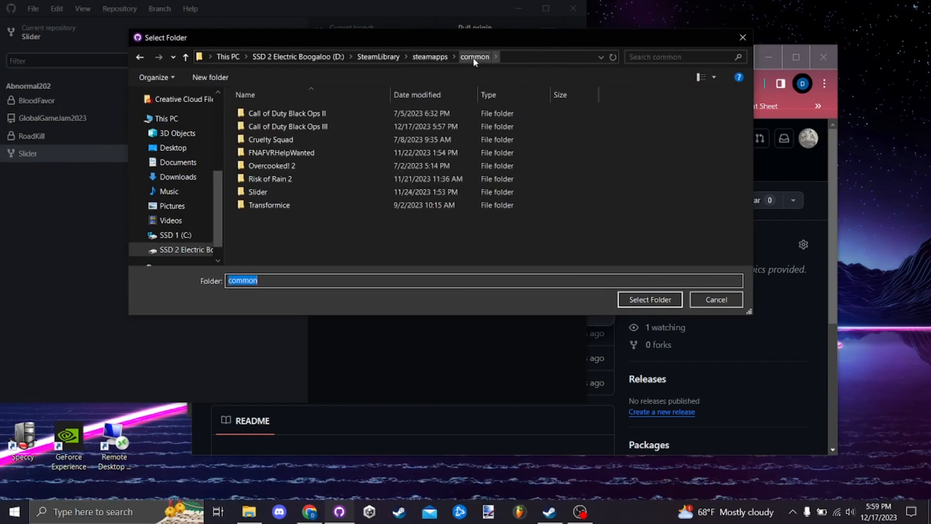
pyautogui.click(341, 129)
pyautogui.click(632, 300)
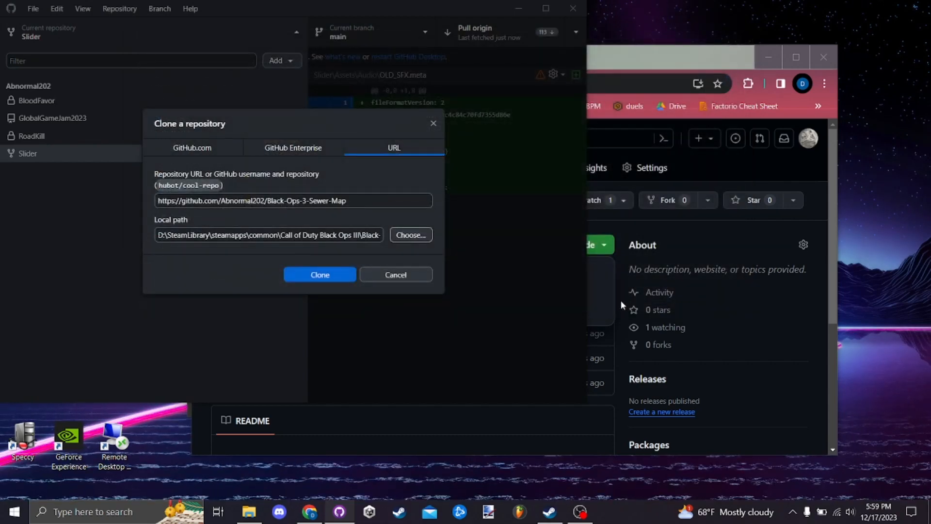
# - Trim the repository subfolder so the local path is D:\SteamLibrary\steamapps\common\Call of Duty Black Ops III, and clone the repository
pyautogui.click(357, 235)
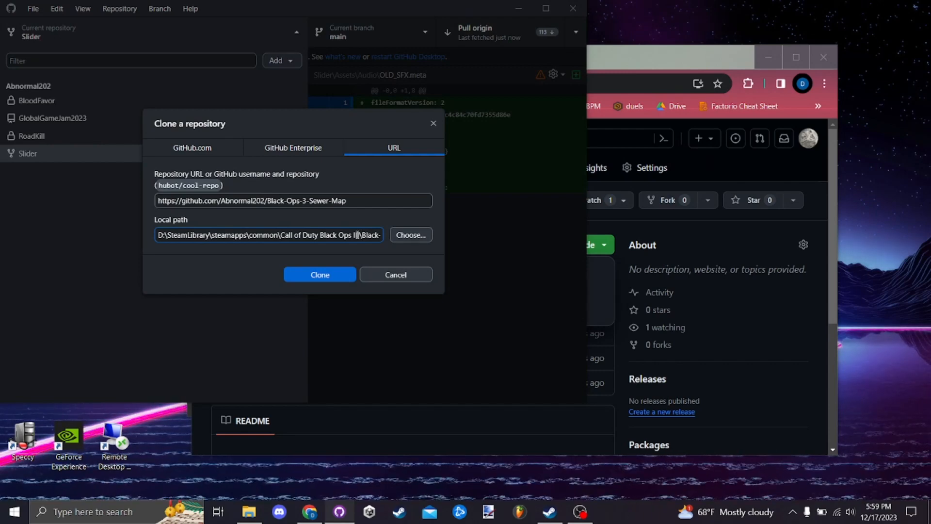
pyautogui.write('\\Black-Ops-3-Sewer-M')
pyautogui.write('ap')
pyautogui.press('BackSpace')
pyautogui.press('BackSpace')
pyautogui.press('BackSpace')
pyautogui.press('BackSpace')
pyautogui.press('BackSpace')
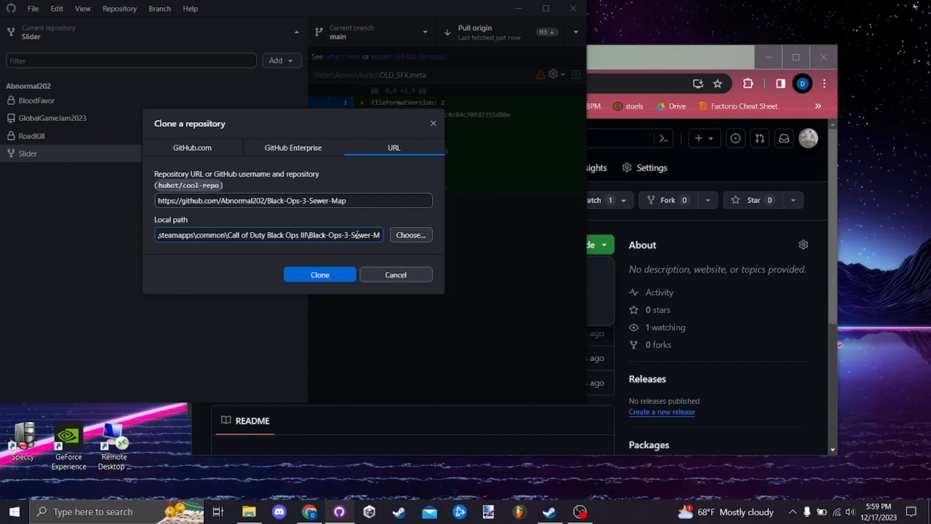
pyautogui.press('BackSpace')
pyautogui.press('BackSpace')
pyautogui.press('BackSpace')
pyautogui.press('BackSpace')
pyautogui.press('BackSpace')
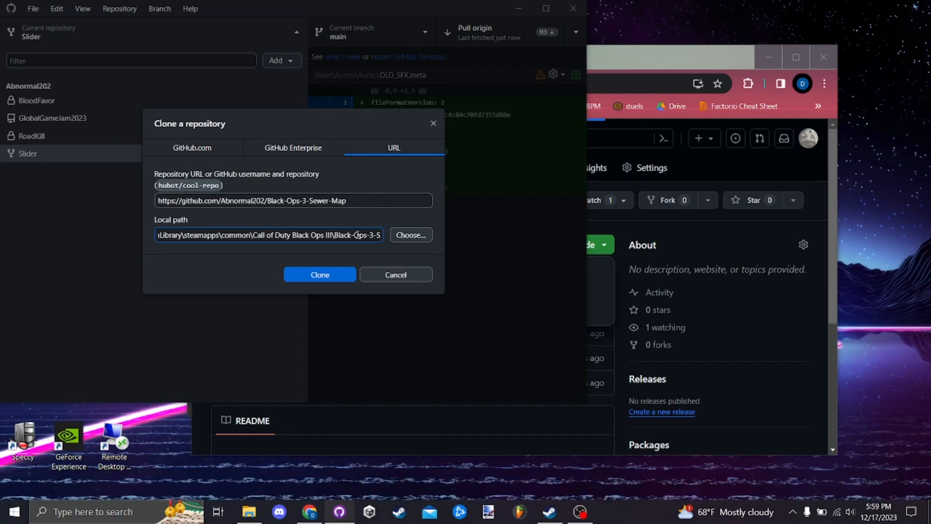
pyautogui.press('BackSpace')
pyautogui.press('BackSpace')
pyautogui.press('BackSpace')
pyautogui.press('BackSpace')
pyautogui.press('BackSpace')
pyautogui.press('BackSpace')
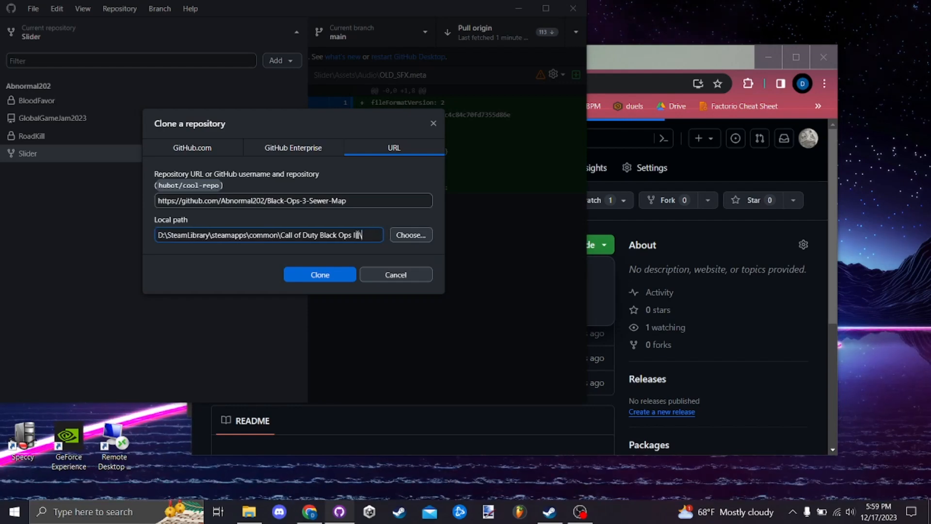
pyautogui.moveTo(360, 235); pyautogui.dragTo(279, 235)
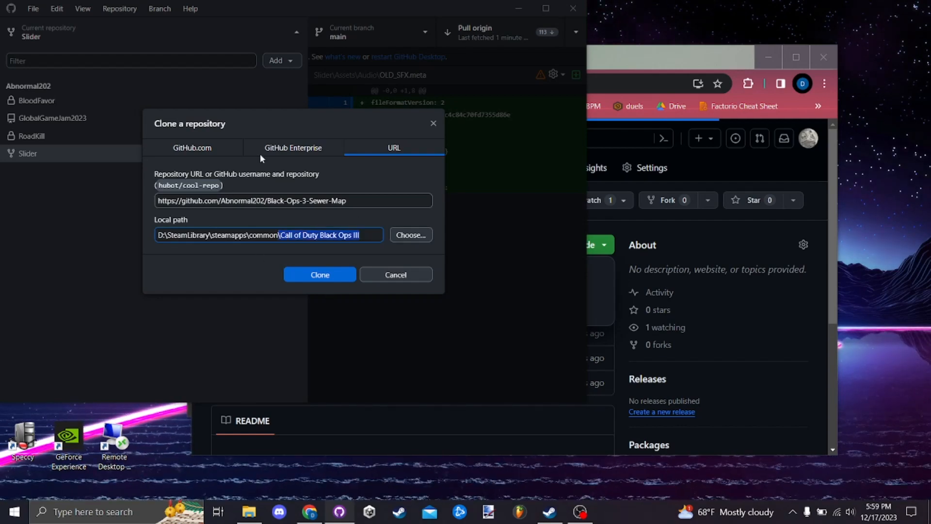
pyautogui.click(314, 278)
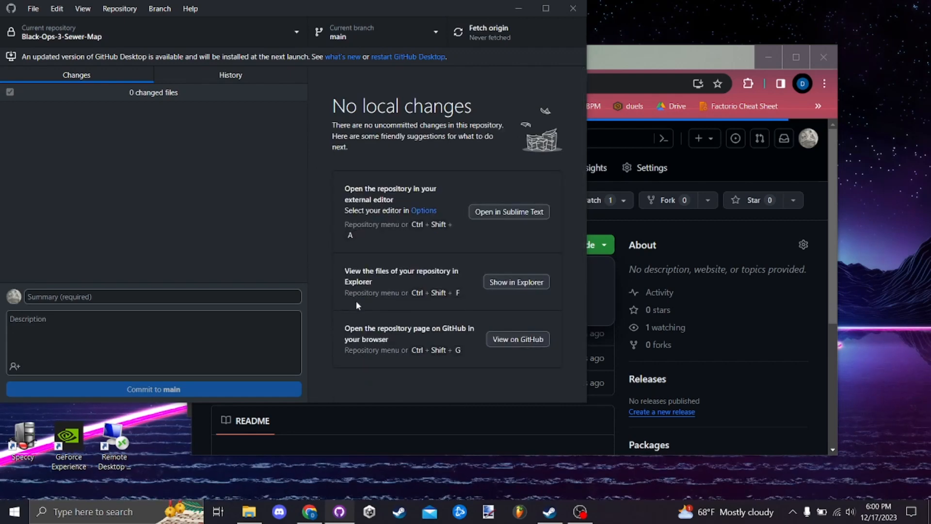
# - Inspect the cloned files in the Call of Duty Black Ops III folder, including the contents of usermaps\zm_sewer
pyautogui.click(250, 512)
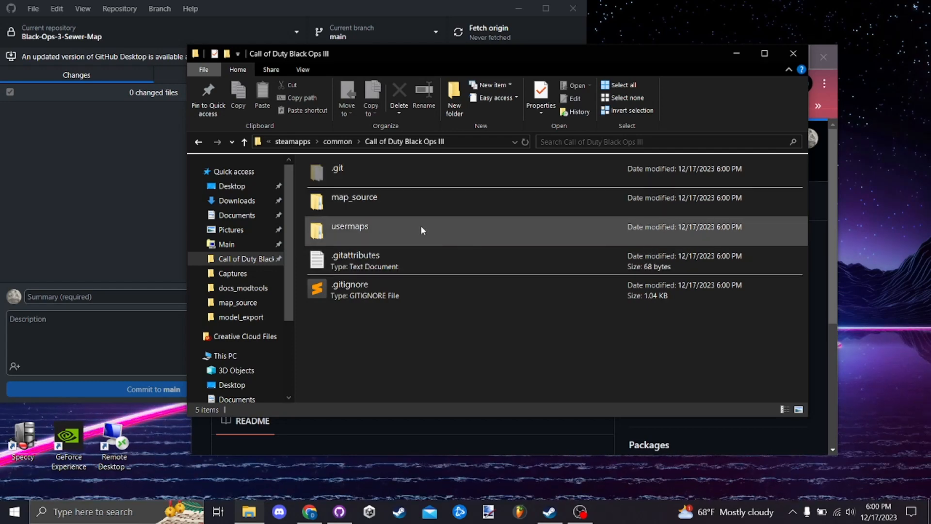
pyautogui.doubleClick(441, 225)
pyautogui.doubleClick(371, 183)
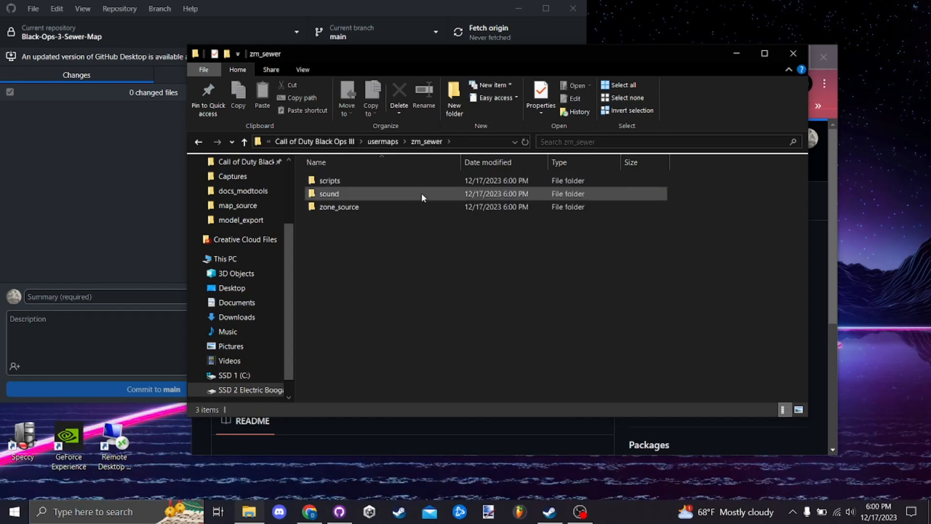
pyautogui.click(382, 141)
pyautogui.click(370, 142)
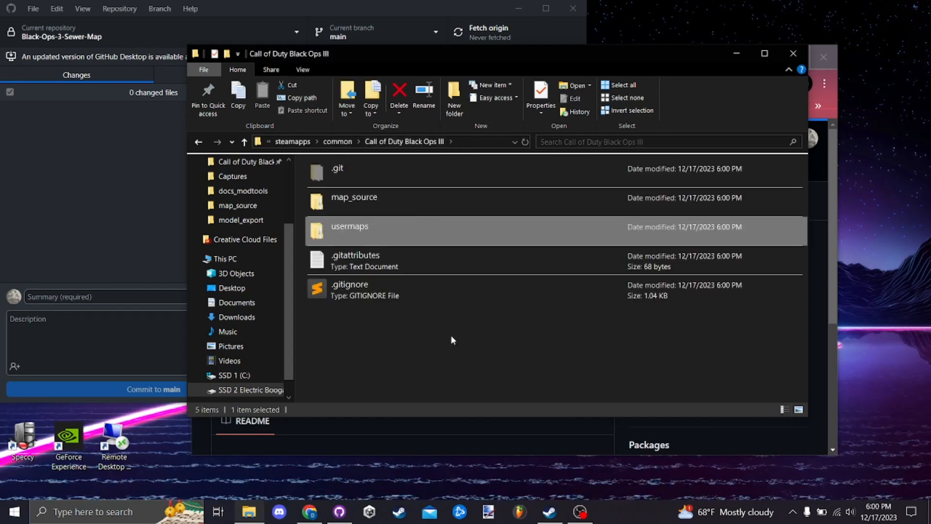
pyautogui.click(451, 347)
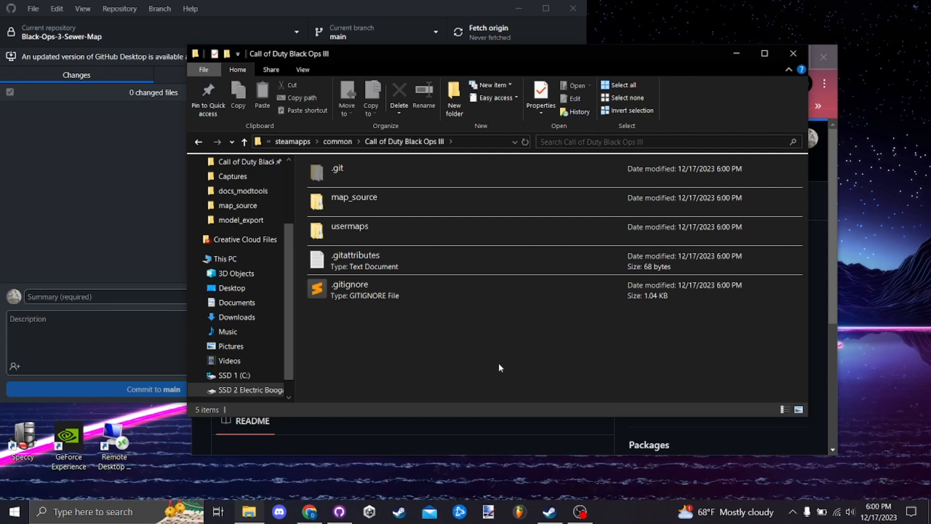
# - Switch to Steam and view the install and streaming device options for Call of Duty: Black Ops III
pyautogui.click(550, 511)
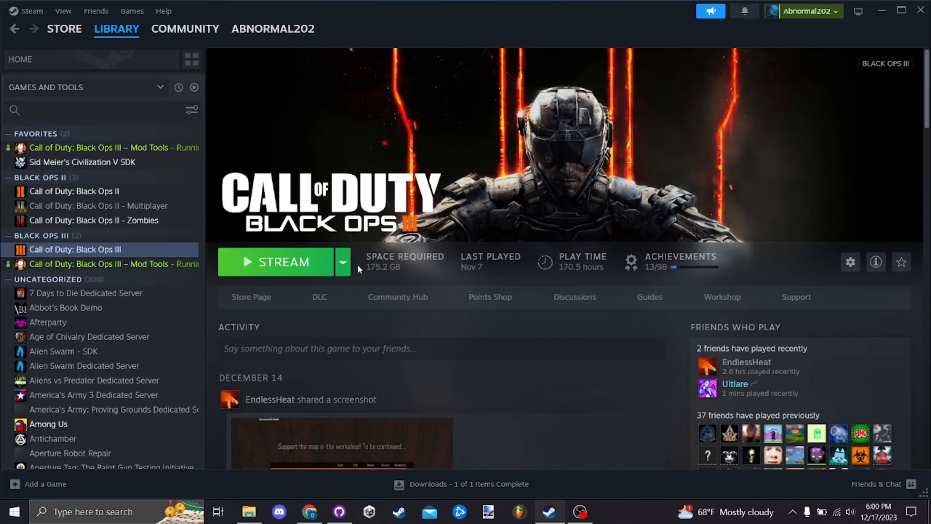
pyautogui.click(343, 268)
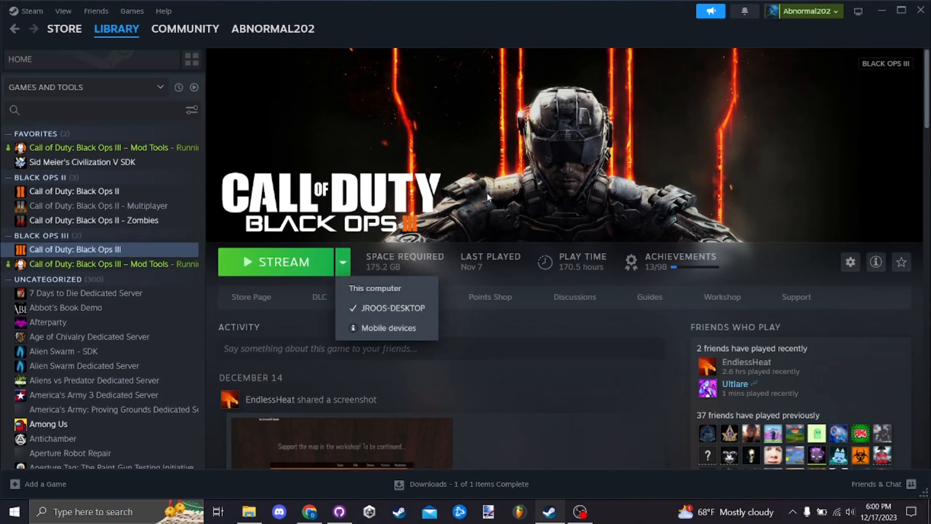
pyautogui.click(455, 231)
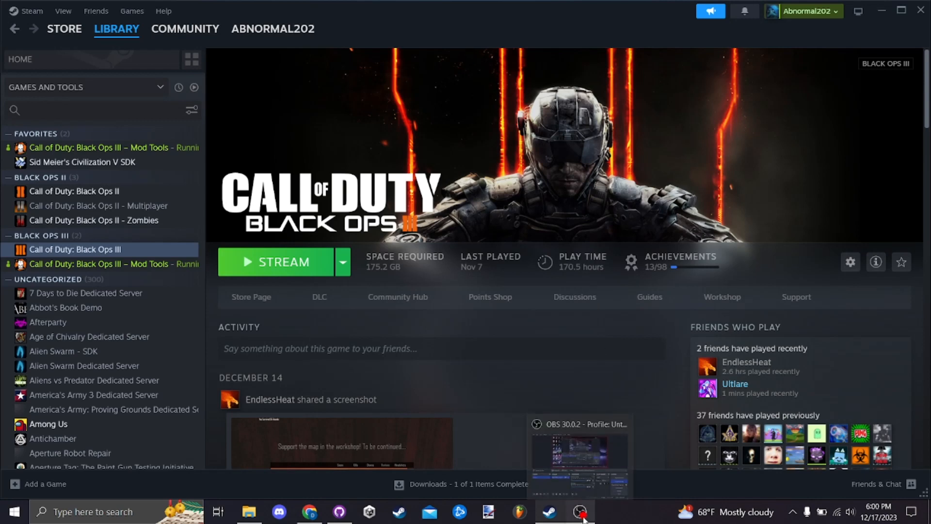
pyautogui.click(607, 474)
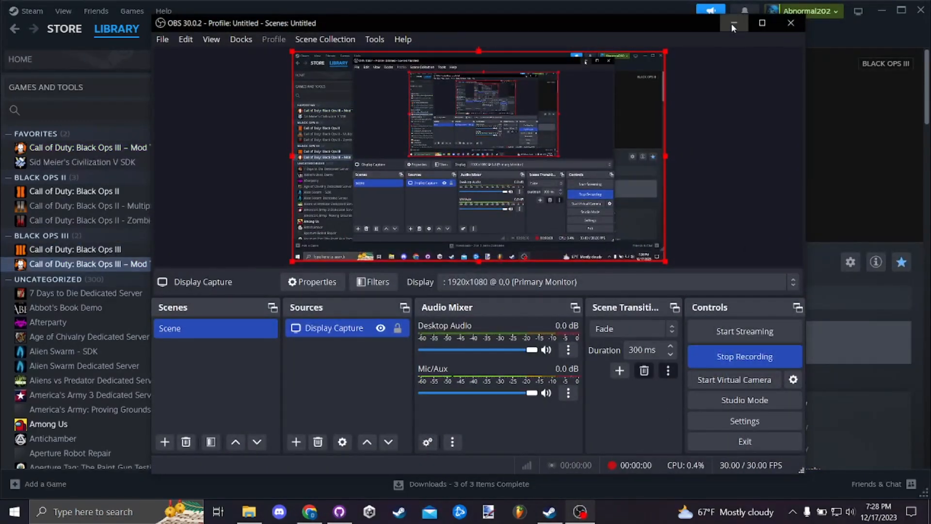
pyautogui.click(733, 23)
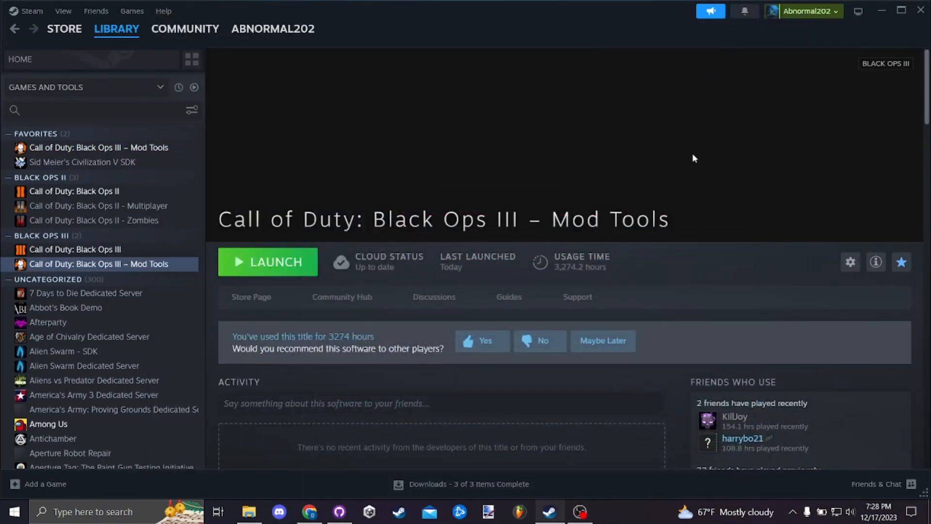
# - Check Black Ops III and its Mod Tools in the Steam library, and review the contents of the Call of Duty Black Ops III folder
pyautogui.click(143, 249)
pyautogui.click(143, 265)
pyautogui.click(248, 511)
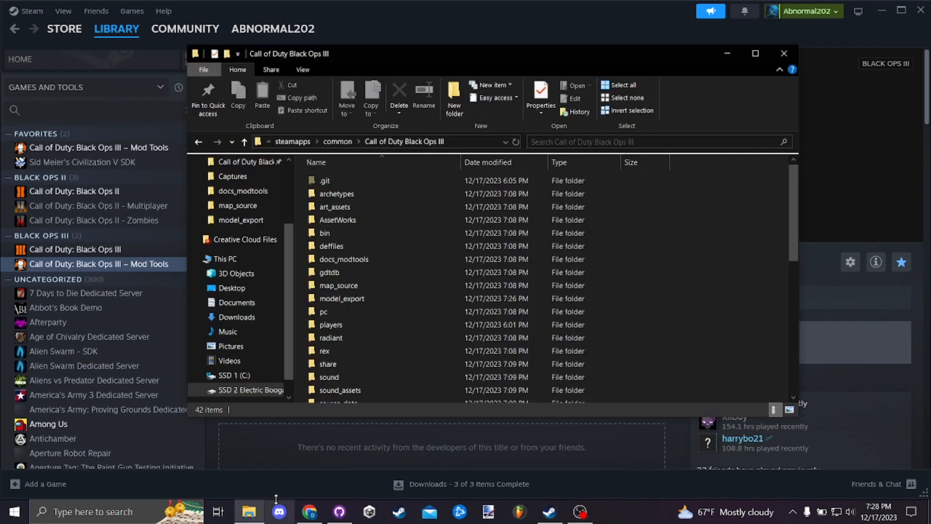
pyautogui.scroll(-3, 393, 247)
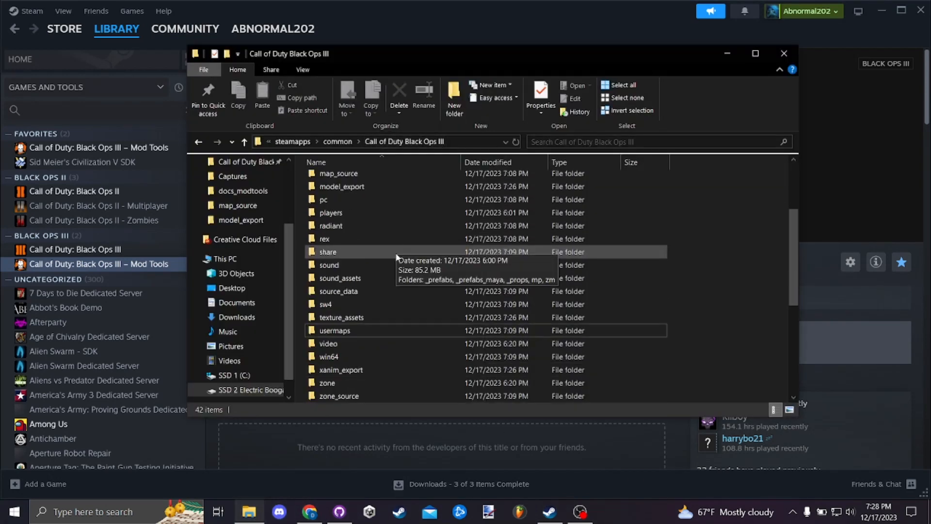
pyautogui.scroll(-4, 397, 257)
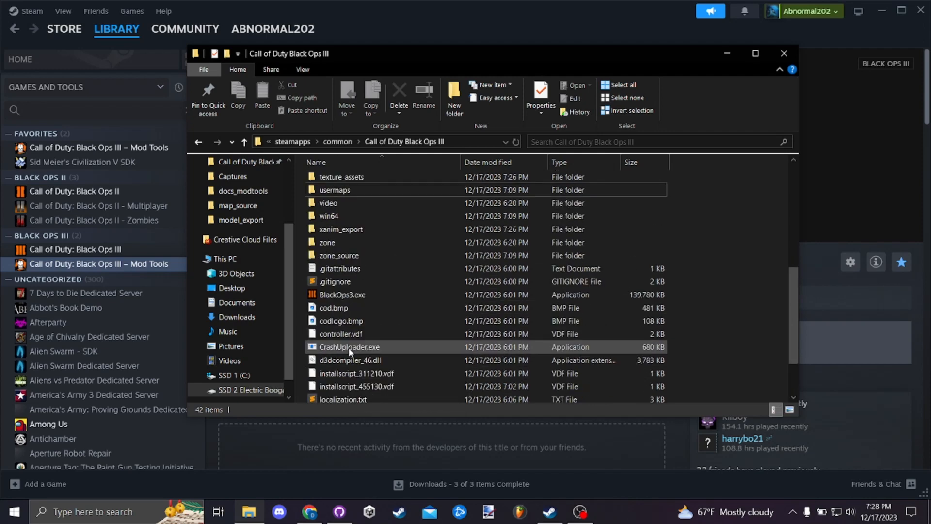
pyautogui.click(362, 271)
pyautogui.scroll(7, 361, 271)
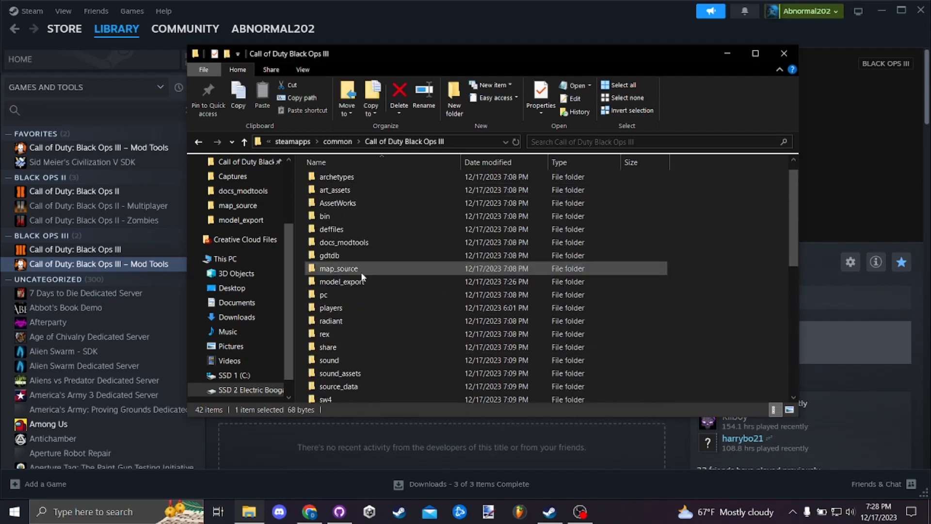
pyautogui.scroll(-4, 363, 277)
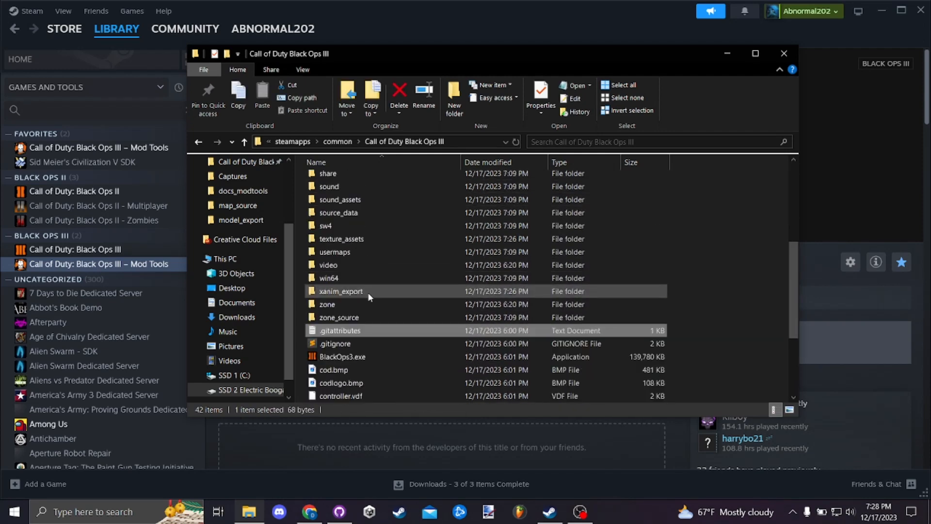
# - Open usermaps\zm_sewer and examine its scripts and sound subfolders, returning to the zm_sewer folder
pyautogui.doubleClick(366, 250)
pyautogui.doubleClick(365, 208)
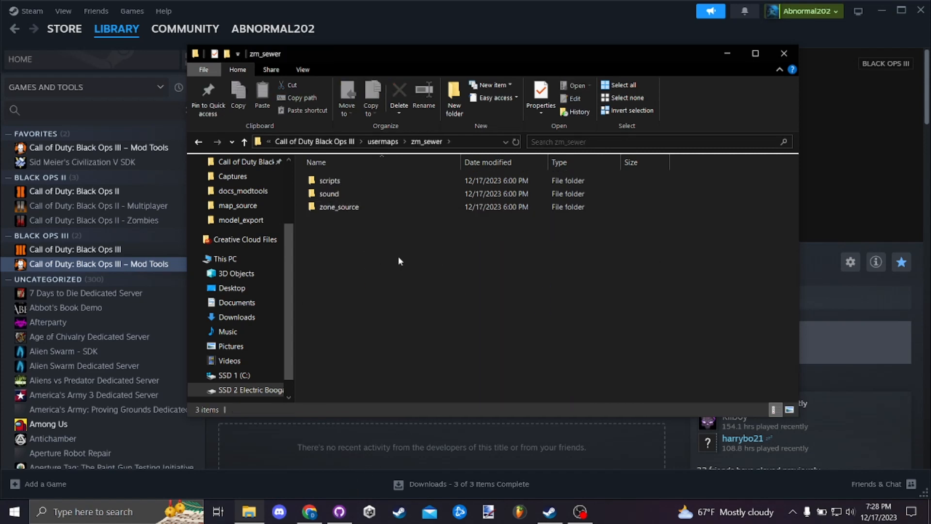
pyautogui.click(395, 181)
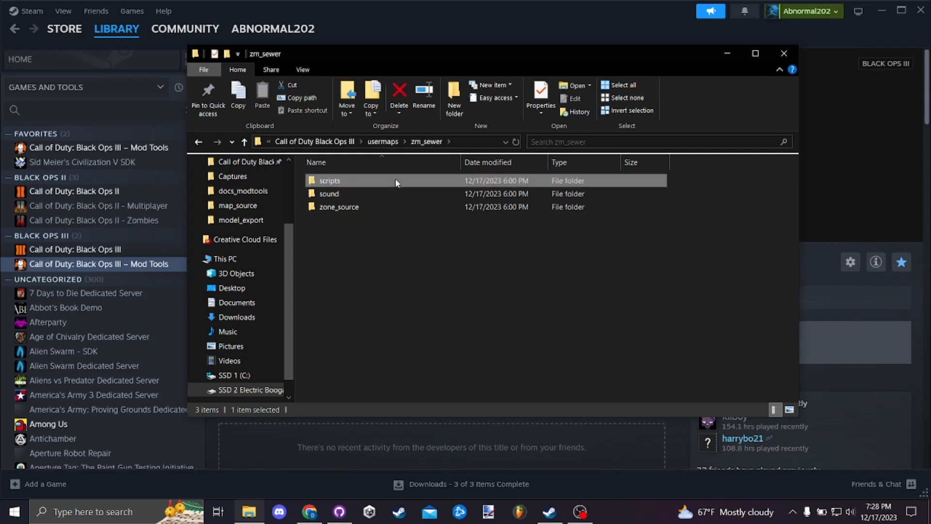
pyautogui.doubleClick(394, 181)
pyautogui.click(343, 141)
pyautogui.doubleClick(346, 194)
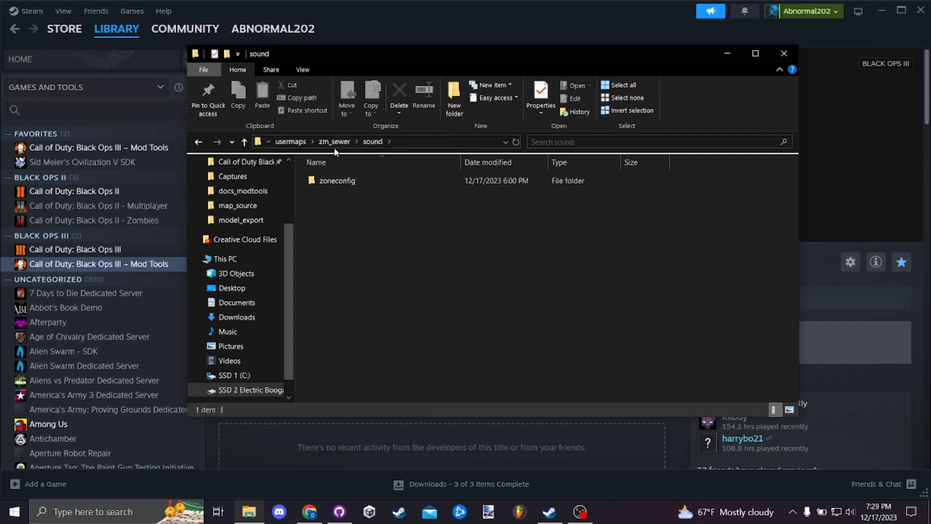
pyautogui.click(340, 142)
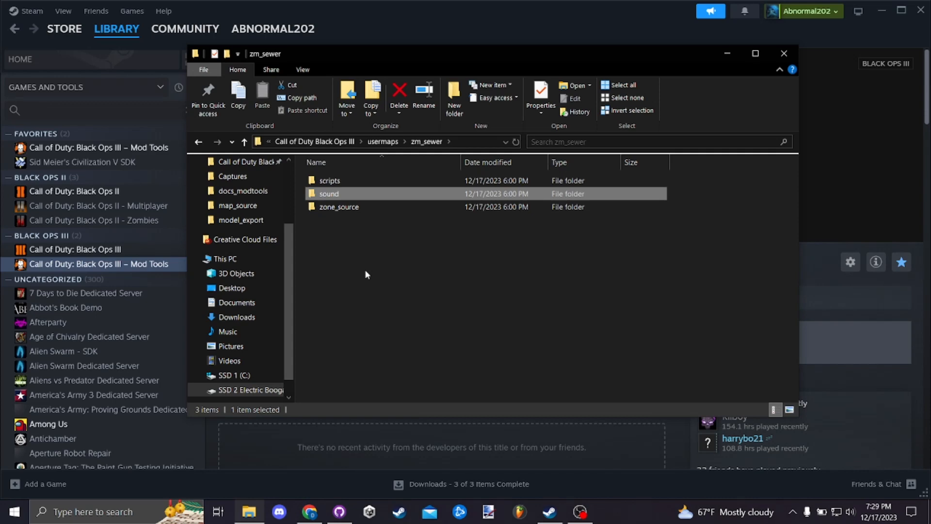
# - Launch Call of Duty: Black Ops III – Mod Tools from the Steam library, continuing past the cloud save and other-session warnings
pyautogui.click(142, 254)
pyautogui.click(141, 264)
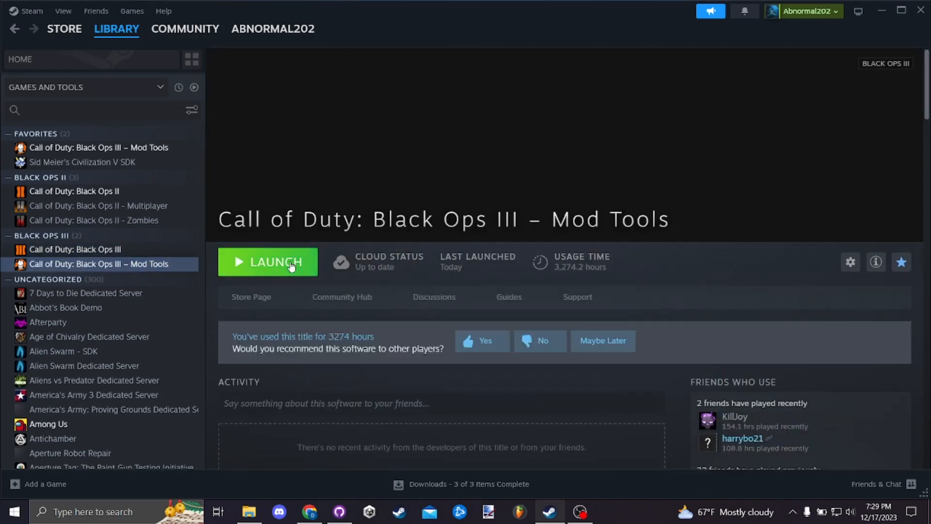
pyautogui.click(291, 264)
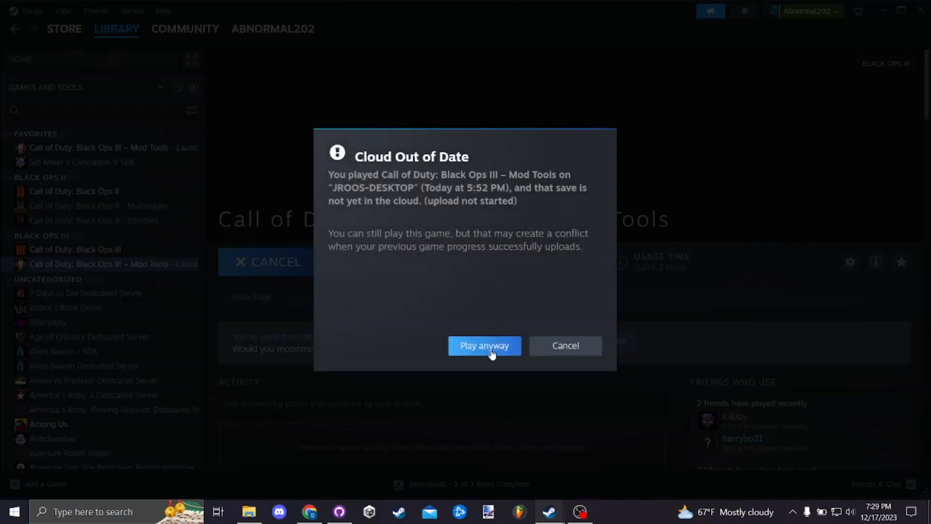
pyautogui.click(490, 346)
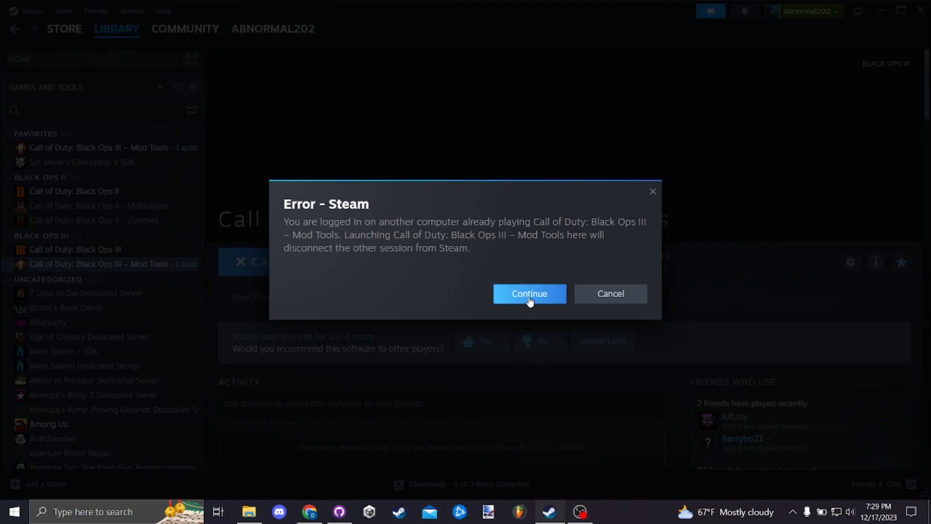
pyautogui.click(529, 294)
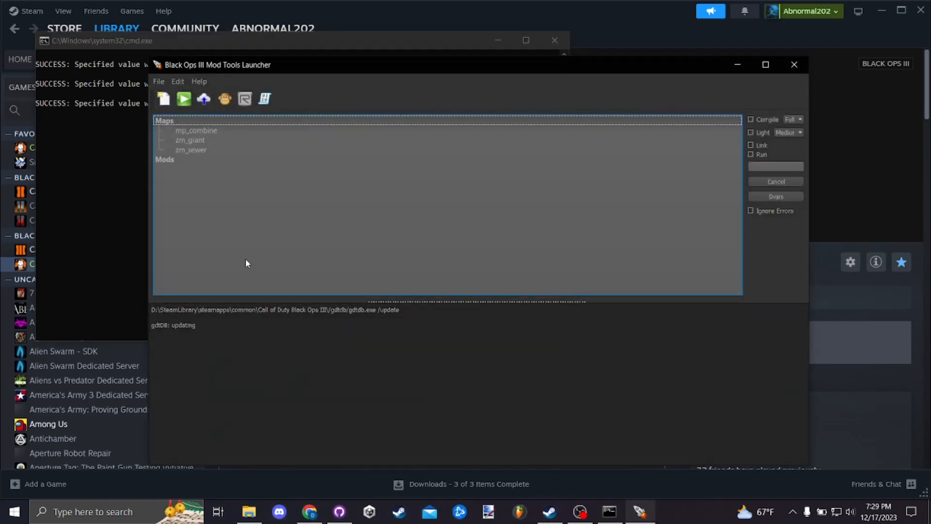
# - Find zm_sewer in the launcher's map list and check its zone_source folder in File Explorer, returning to the zm_sewer folder
pyautogui.click(215, 151)
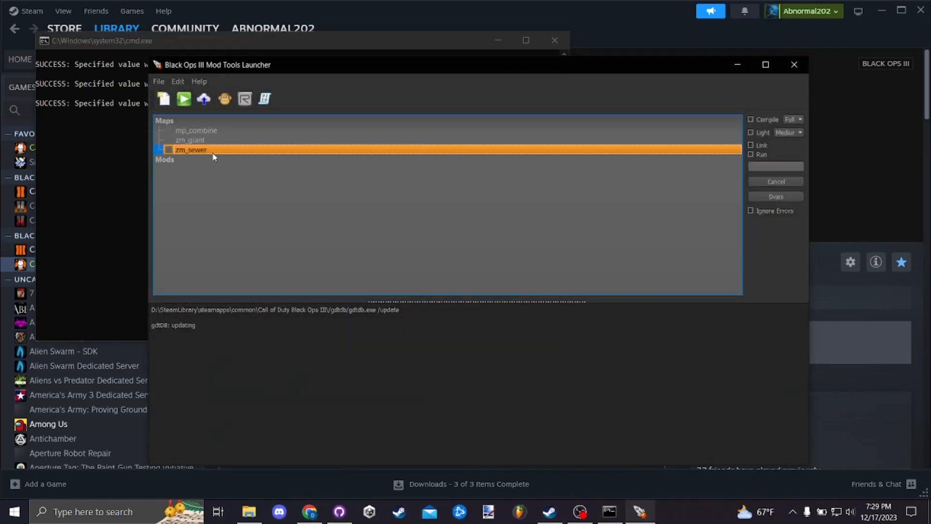
pyautogui.moveTo(249, 511)
pyautogui.click(249, 463)
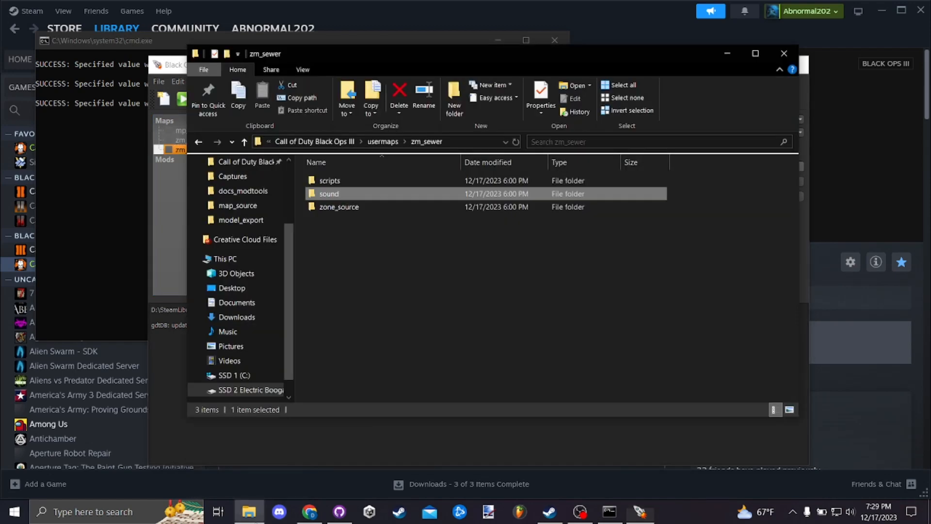
pyautogui.doubleClick(356, 207)
pyautogui.click(334, 141)
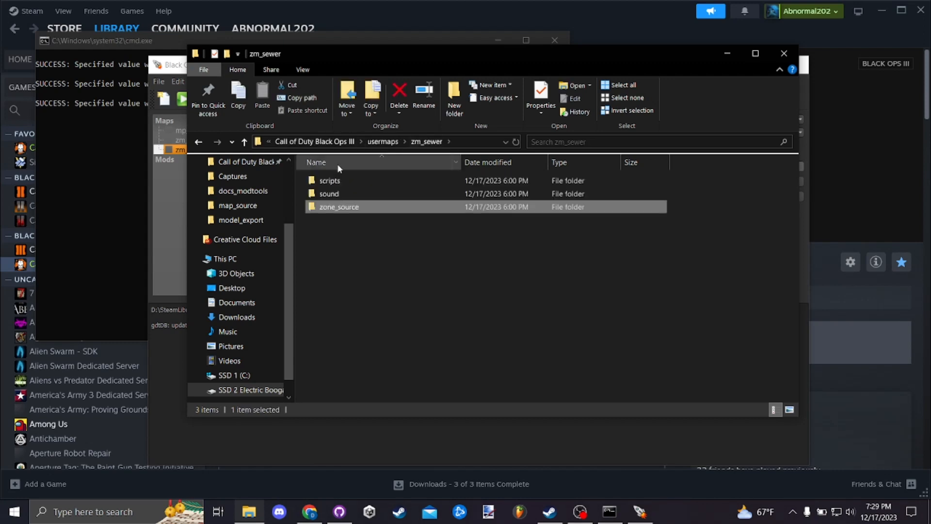
# - Delete the zm_sewer map and all of its folder contents from the Mod Tools Launcher
pyautogui.click(180, 148)
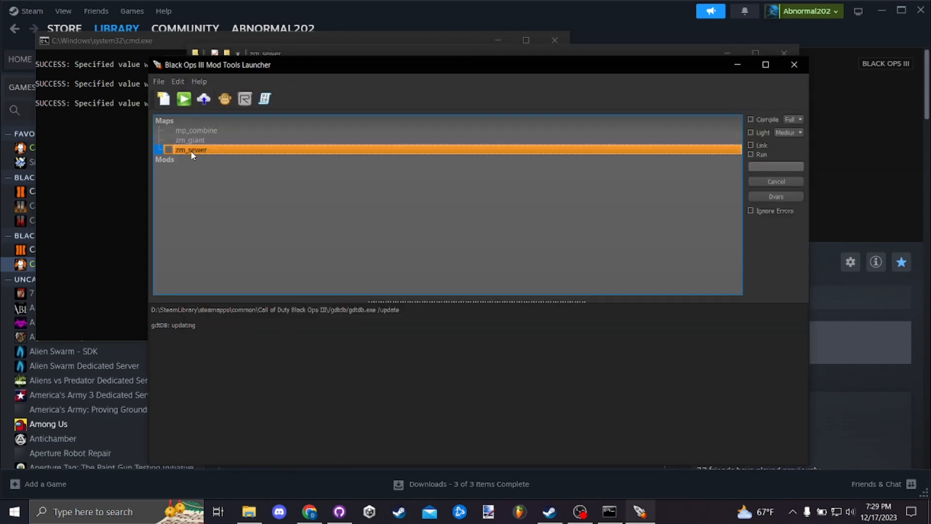
pyautogui.click(189, 149)
pyautogui.rightClick(190, 150)
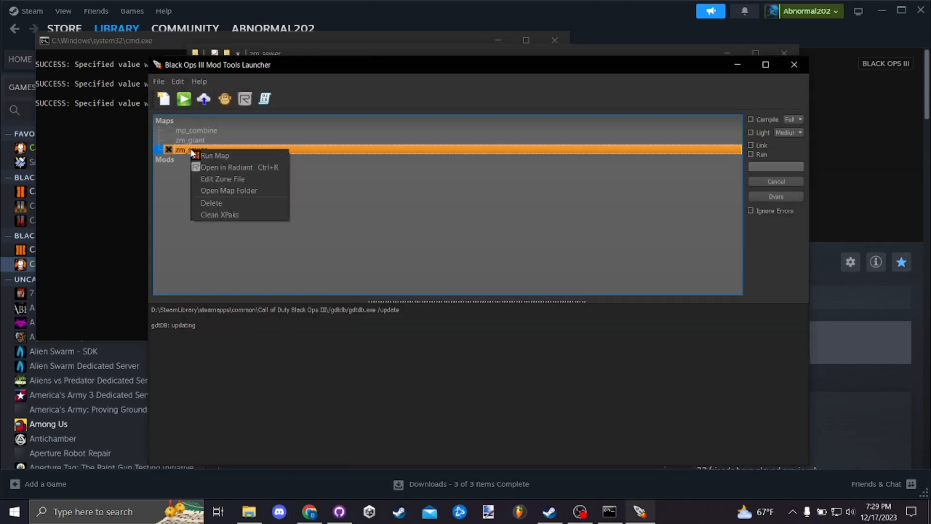
pyautogui.click(237, 203)
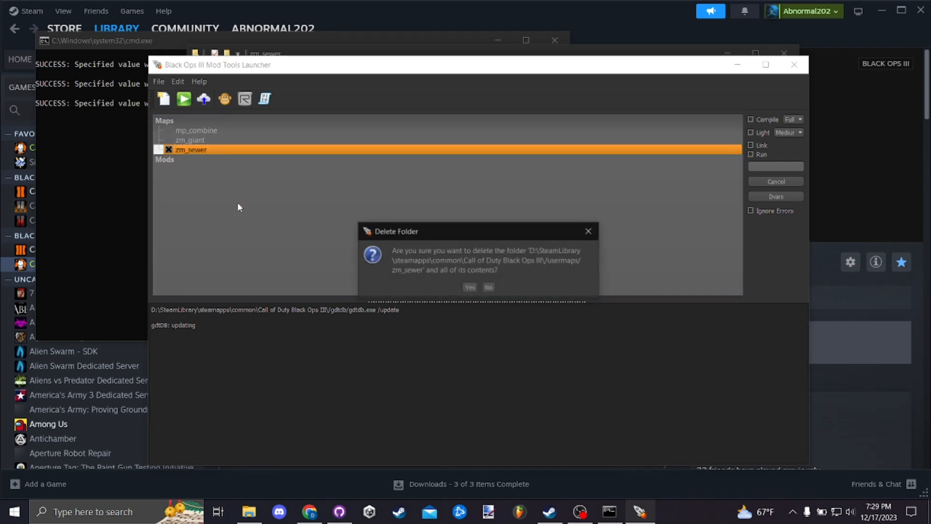
pyautogui.click(470, 287)
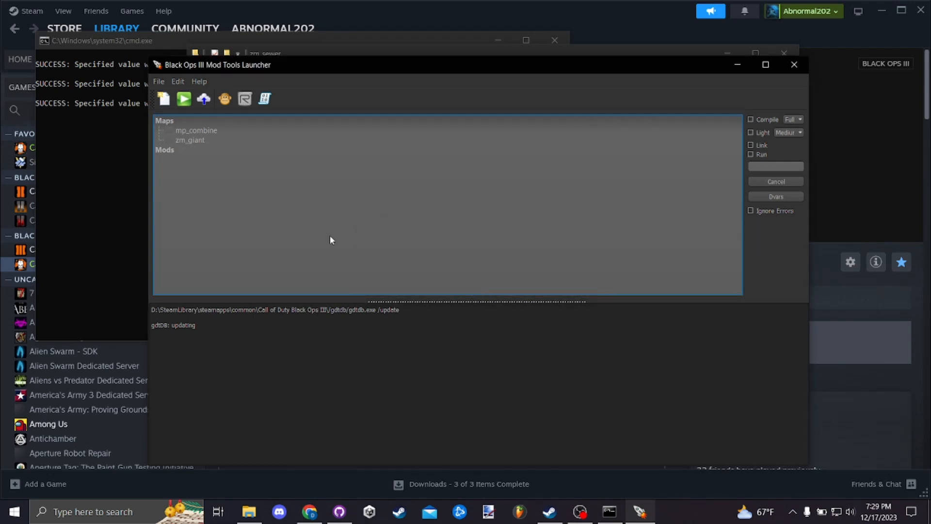
# - Create a new map named zm_sewer from the ZM Mod Level template and dismiss the list of created files
pyautogui.click(163, 100)
pyautogui.click(479, 265)
pyautogui.click(477, 264)
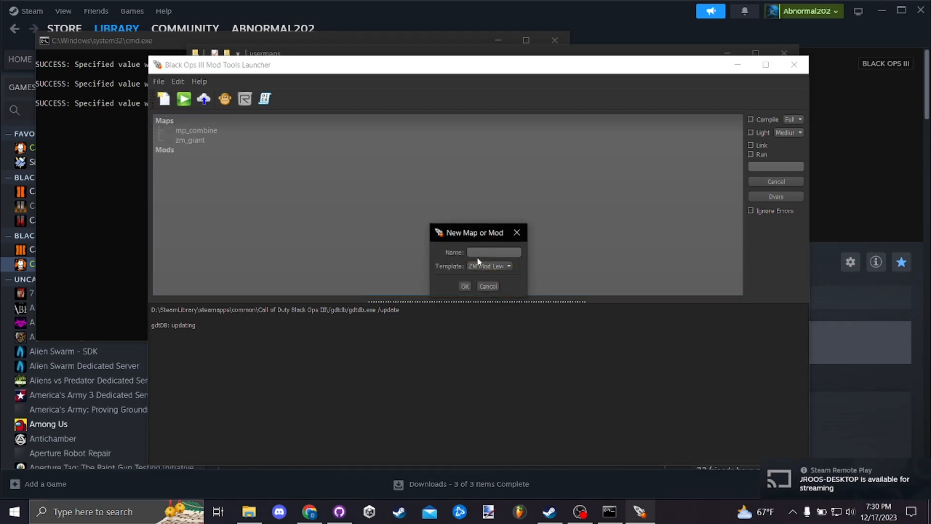
pyautogui.click(477, 253)
pyautogui.write('zm_sewer')
pyautogui.click(465, 286)
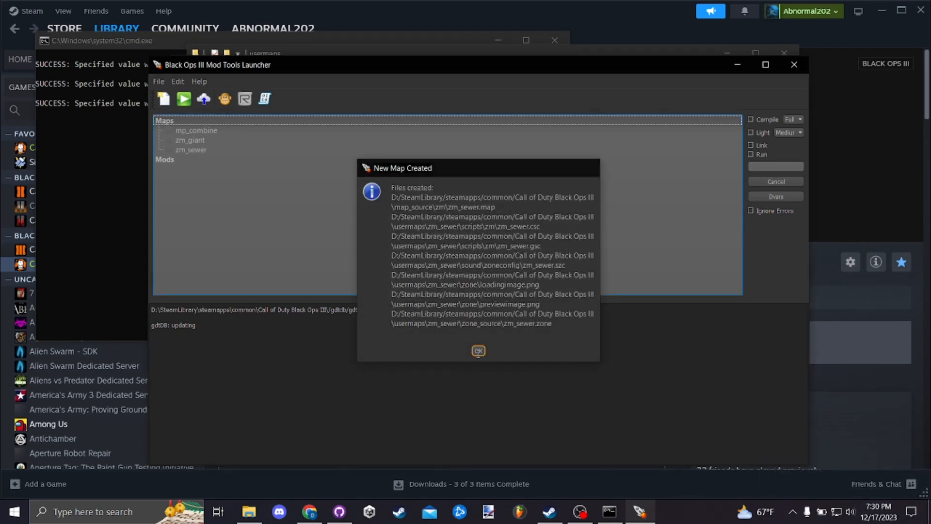
pyautogui.click(478, 350)
# - Inspect the regenerated usermaps\zm_sewer folder in File Explorer, including its sound and scripts subfolders
pyautogui.click(249, 511)
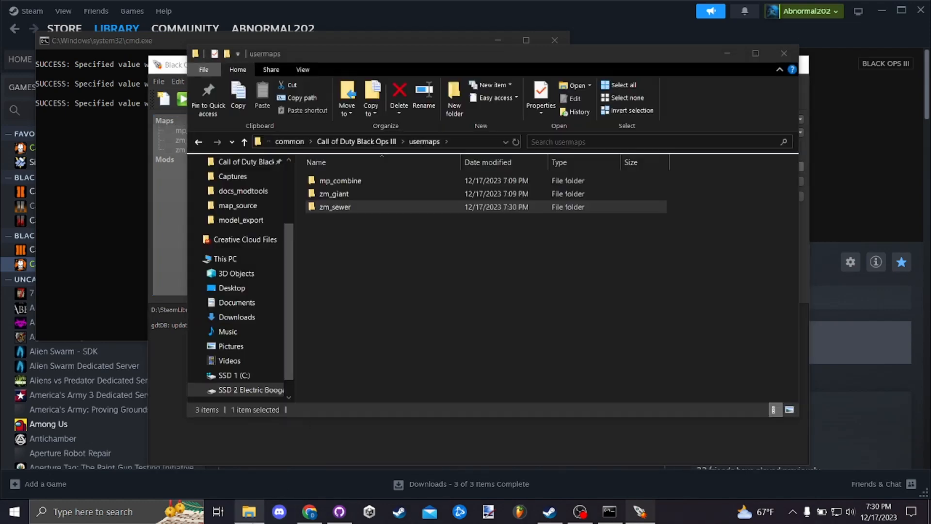
pyautogui.doubleClick(380, 208)
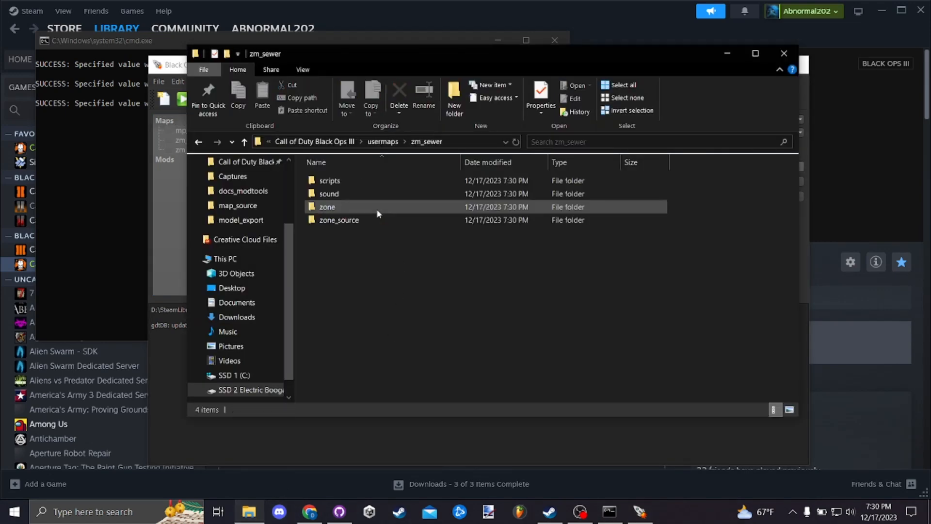
pyautogui.click(359, 193)
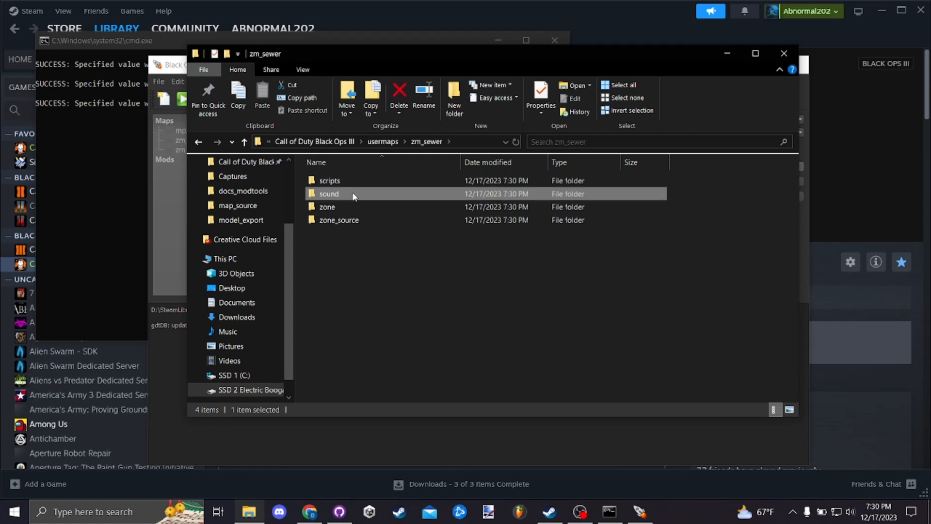
pyautogui.doubleClick(354, 194)
pyautogui.click(334, 142)
pyautogui.click(332, 180)
pyautogui.doubleClick(333, 180)
pyautogui.click(334, 141)
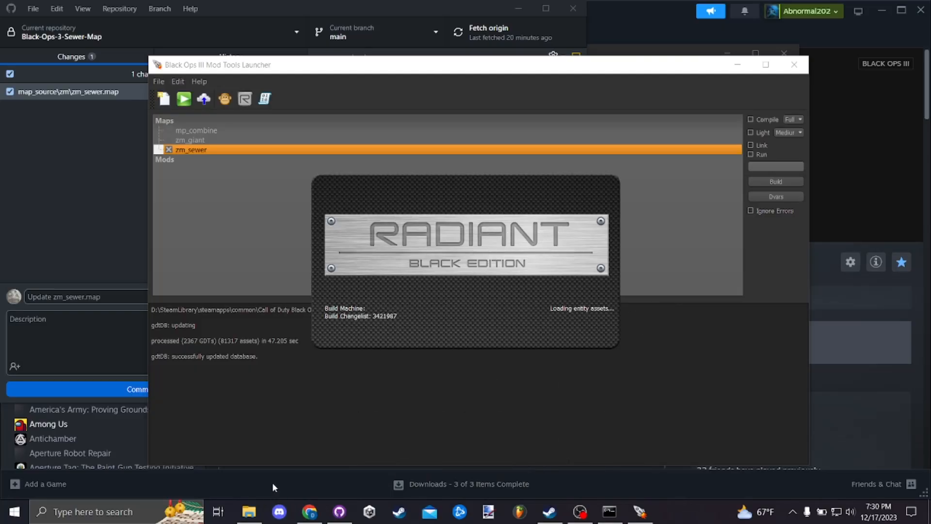
# - Review the pending changes to map_source\zm\zm_sewer.map in GitHub Desktop, move its window aside, and return to the Mod Tools Launcher
pyautogui.click(110, 193)
pyautogui.click(110, 193)
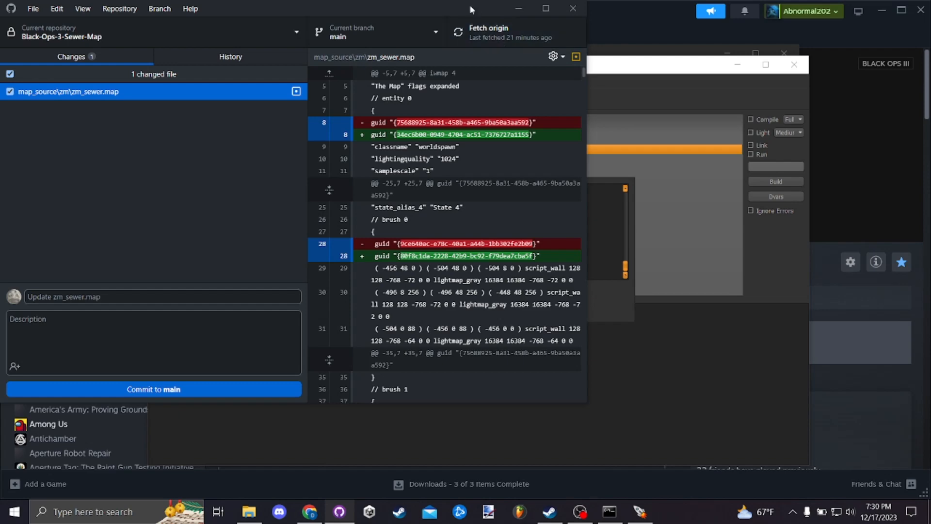
pyautogui.moveTo(461, 10); pyautogui.dragTo(537, 30)
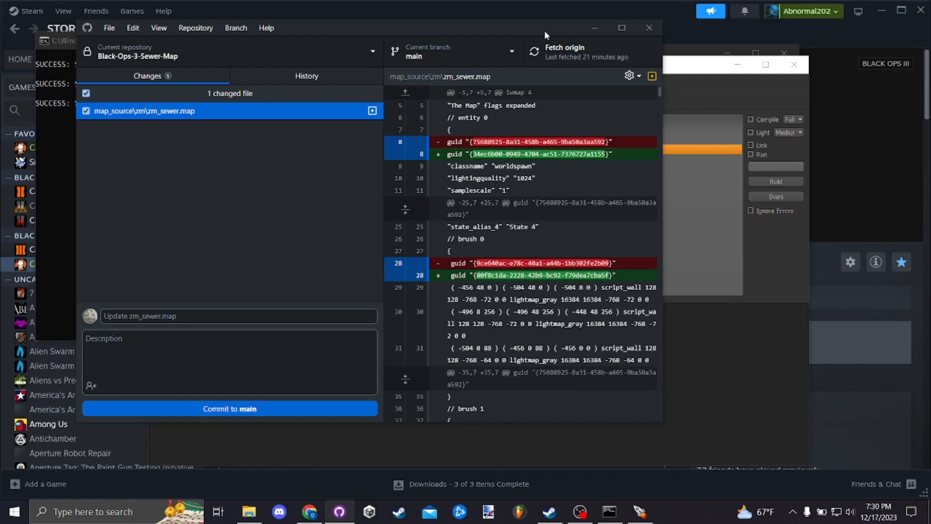
pyautogui.click(670, 74)
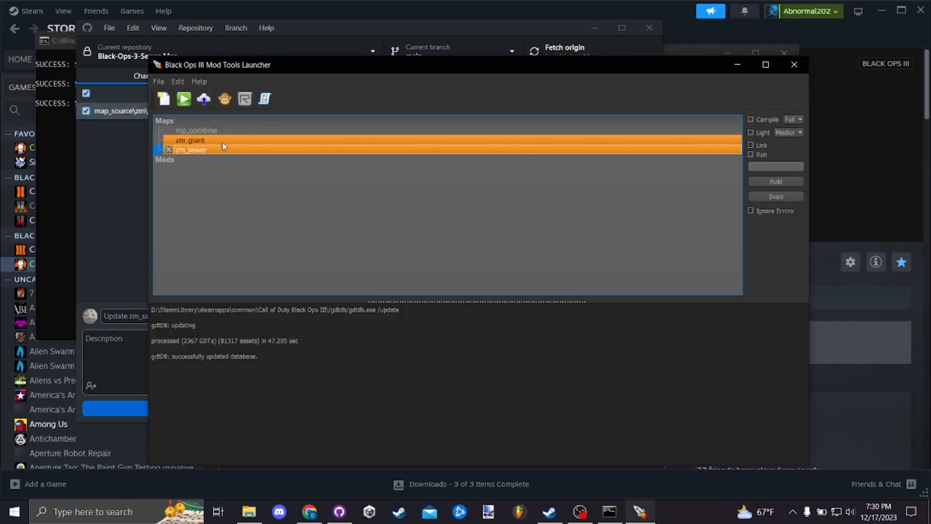
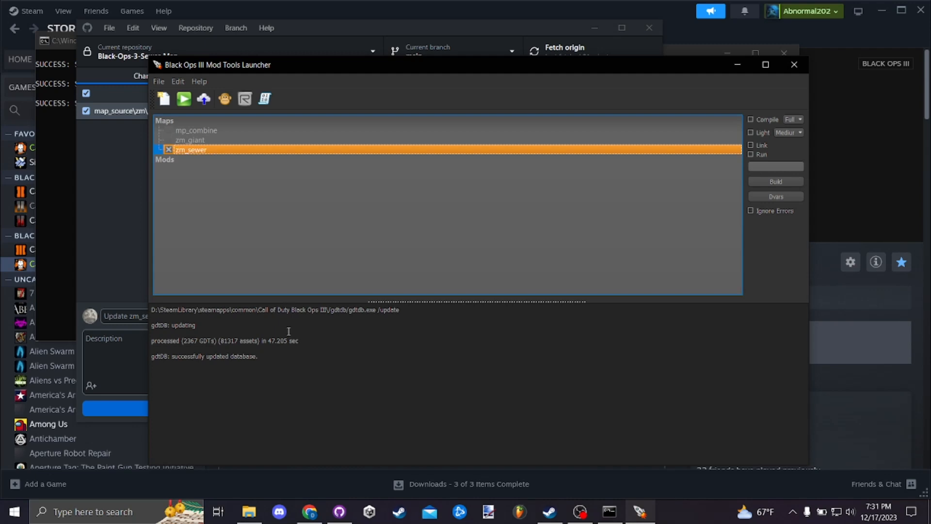
# - Open zm_sewer.gsc from the usermaps\zm_sewer\scripts\zm folder in Sublime Text and decline the offered update
pyautogui.click(249, 511)
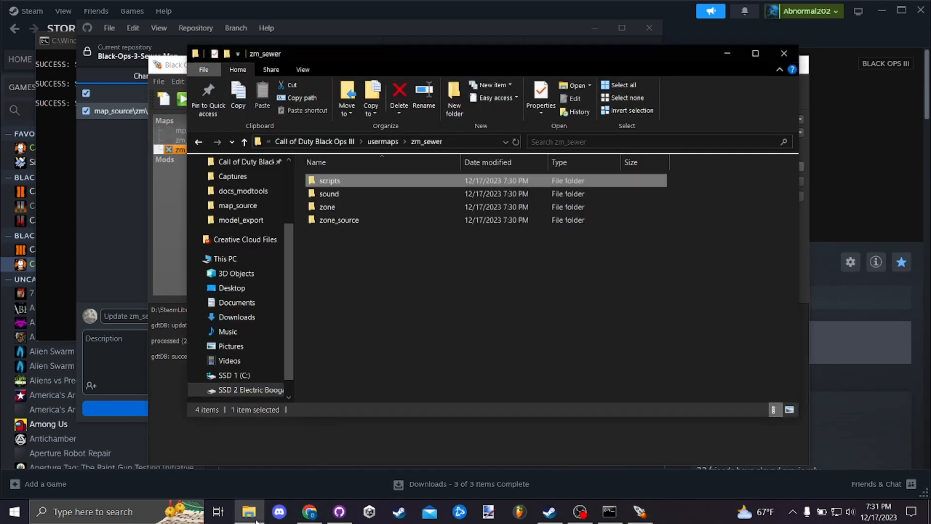
pyautogui.doubleClick(387, 186)
pyautogui.doubleClick(386, 185)
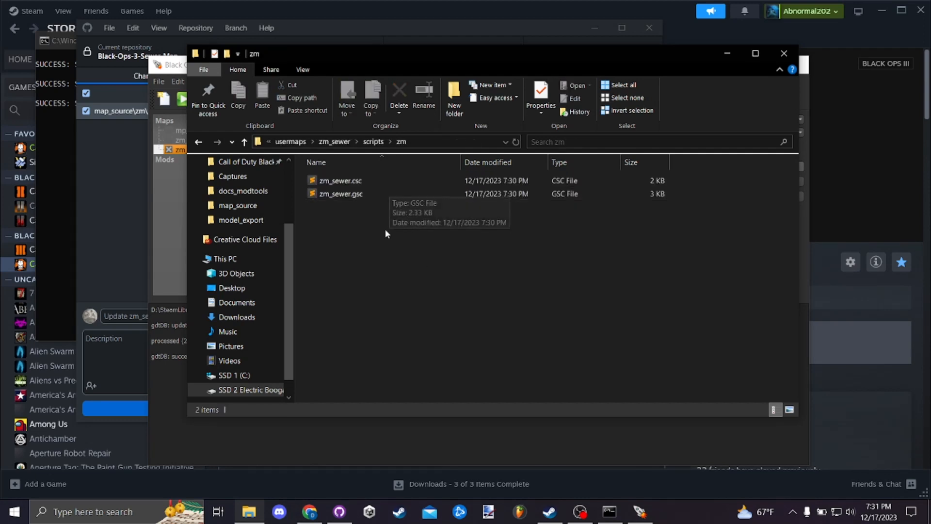
pyautogui.click(379, 199)
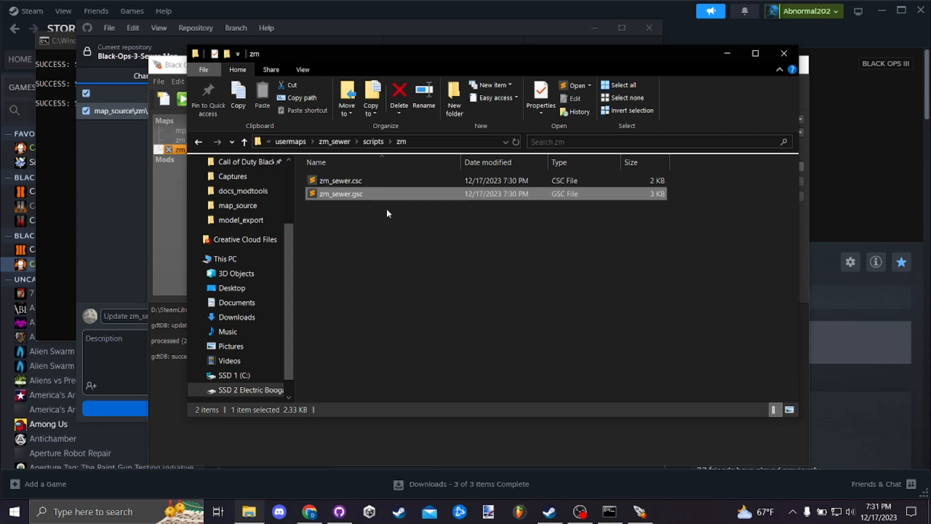
pyautogui.press('Return')
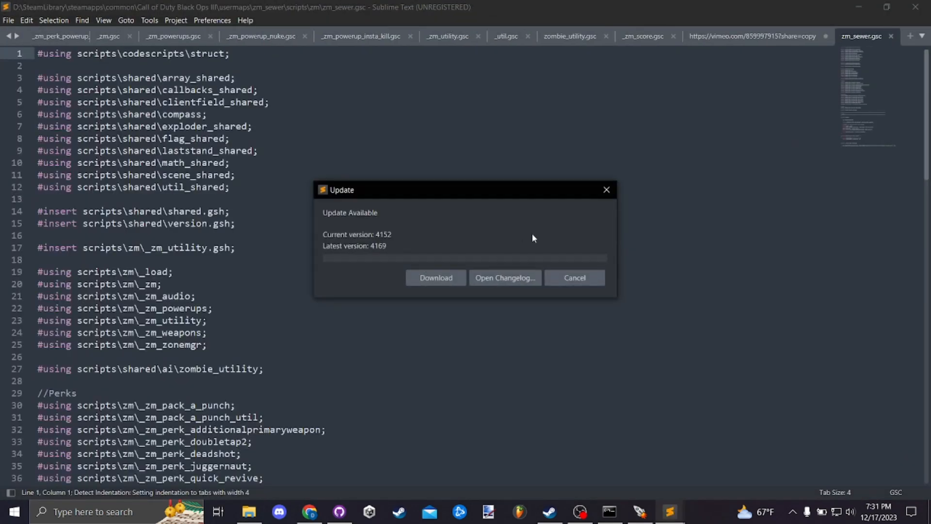
pyautogui.click(571, 278)
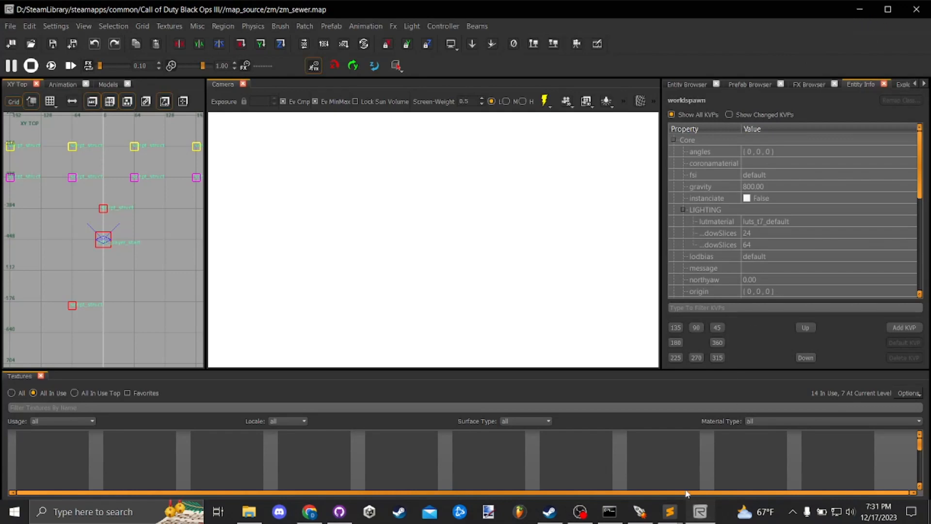
# - Bring the zm_sewer.gsc window back to the front and read through its includes and functions
pyautogui.moveTo(669, 511)
pyautogui.moveTo(628, 463)
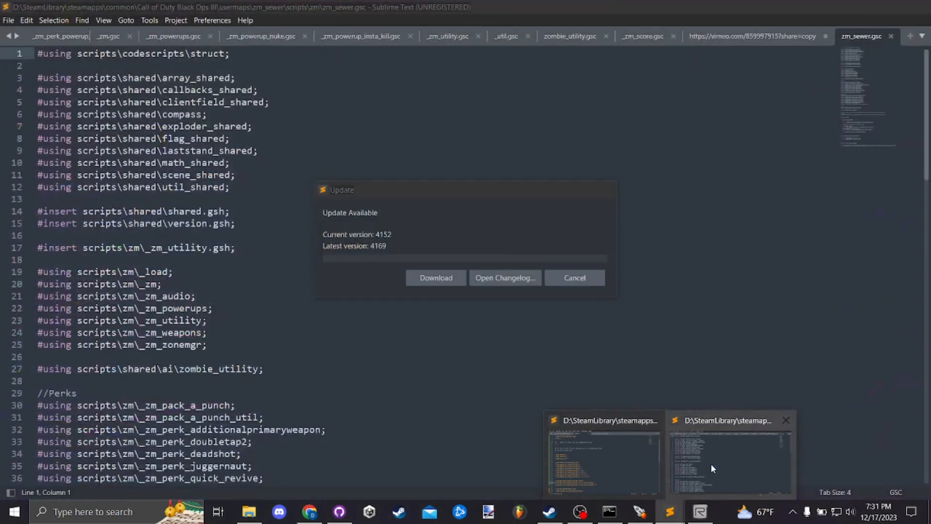
pyautogui.click(710, 463)
pyautogui.click(574, 278)
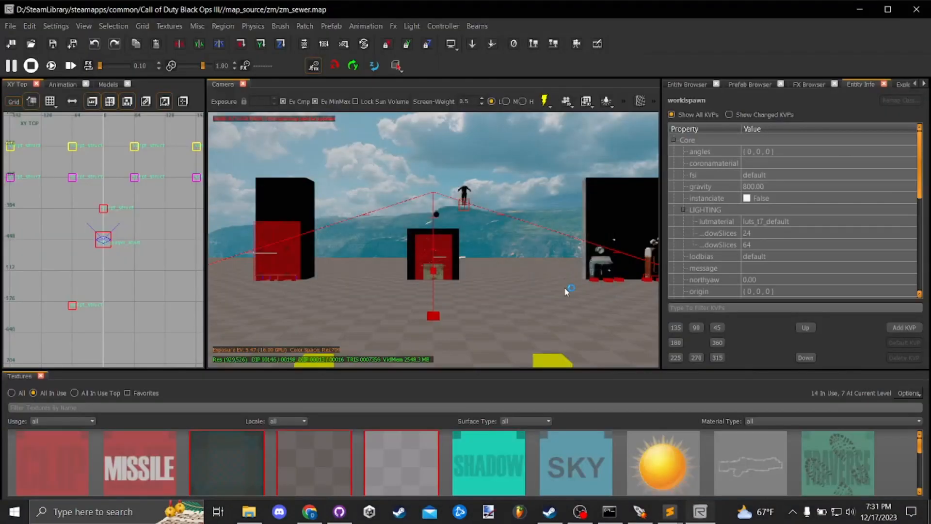
pyautogui.moveTo(669, 512)
pyautogui.click(701, 461)
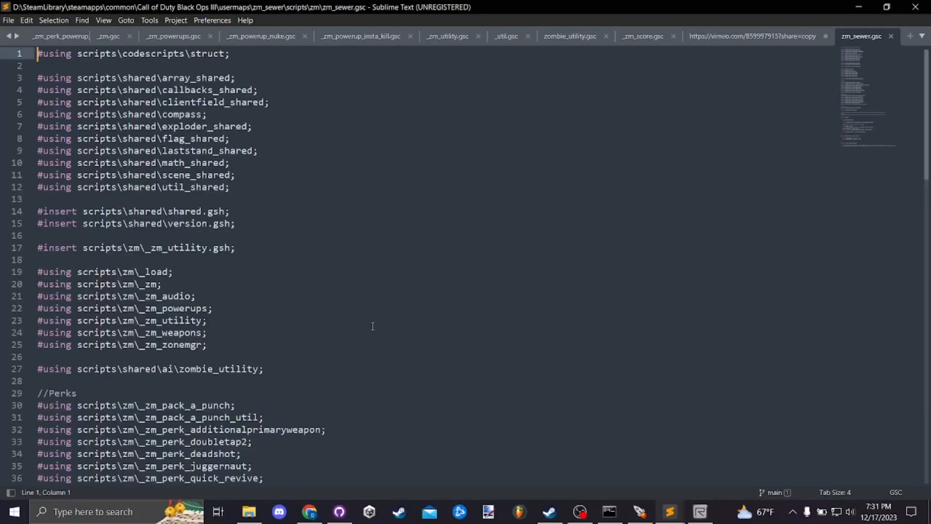
pyautogui.scroll(-12, 374, 313)
pyautogui.scroll(-7, 378, 306)
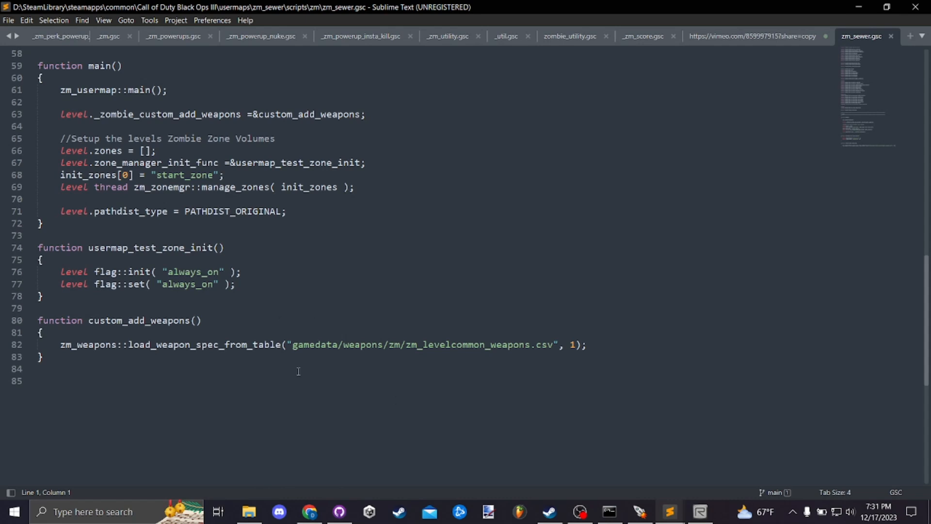
# - Duplicate zm_sewer.gsc within the scripts\zm folder and name the copy sewage_trap.gsc
pyautogui.click(249, 512)
pyautogui.click(392, 221)
pyautogui.click(379, 183)
pyautogui.click(375, 198)
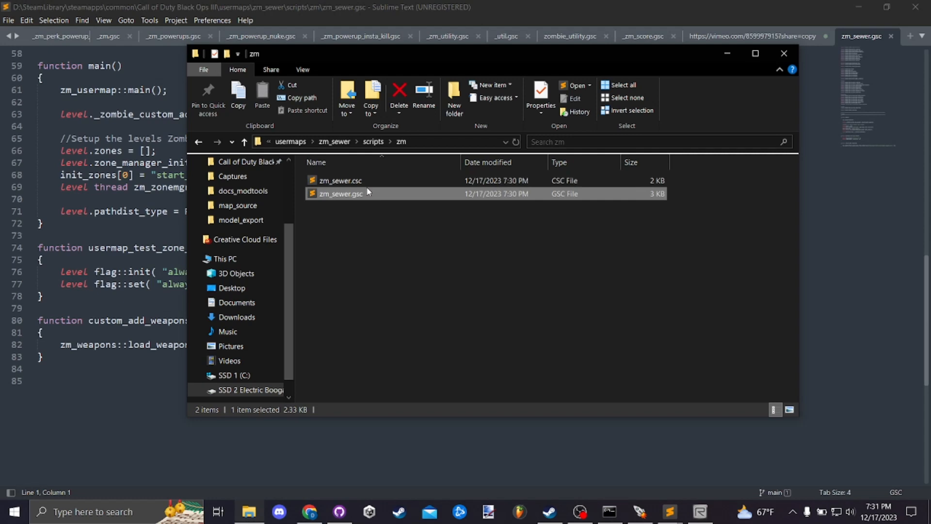
pyautogui.hotkey('ctrl', 'c')
pyautogui.click(356, 227)
pyautogui.hotkey('ctrl', 'v')
pyautogui.click(366, 180)
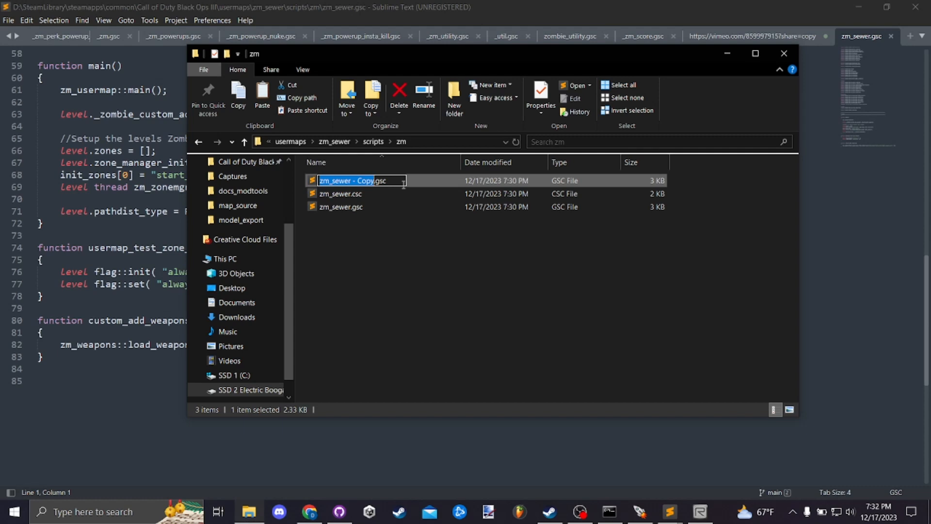
pyautogui.write('sewage')
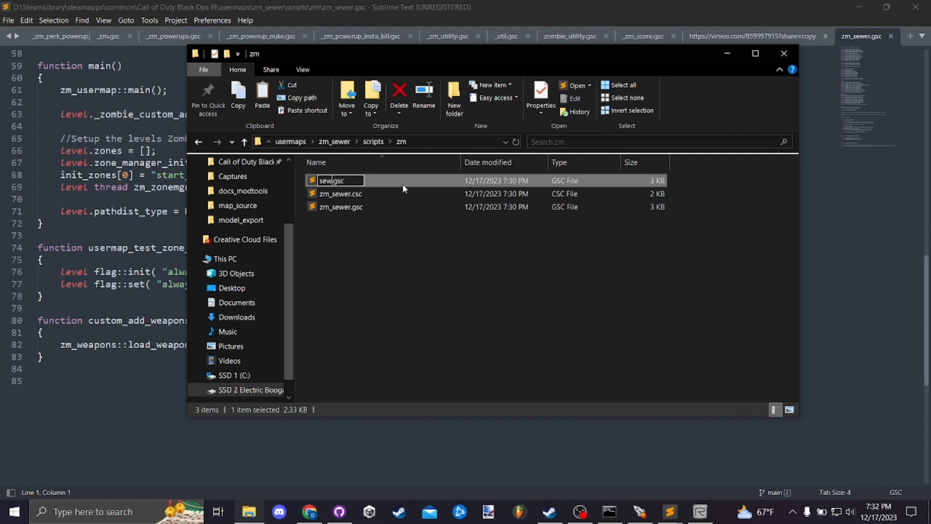
pyautogui.write('_trap')
pyautogui.press('Return')
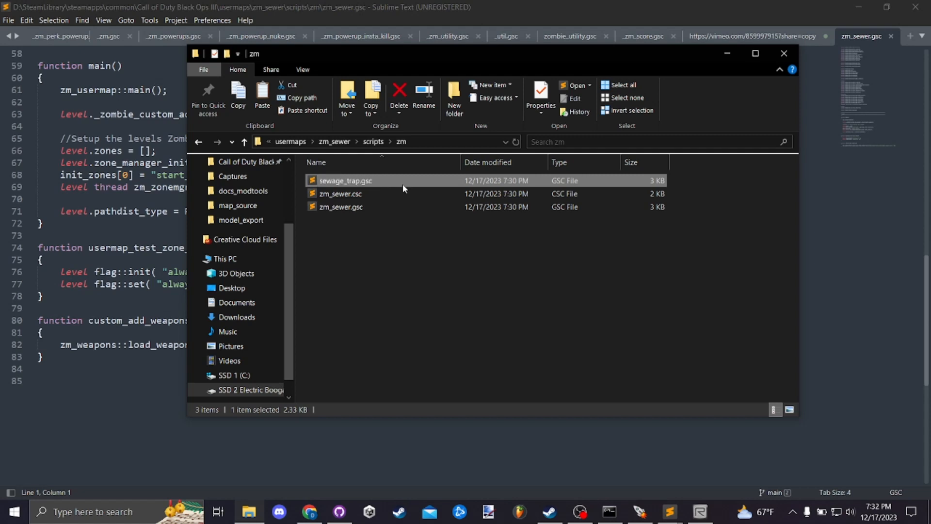
# - Open sewage_trap.gsc in Sublime Text and delete all of its code
pyautogui.doubleClick(377, 183)
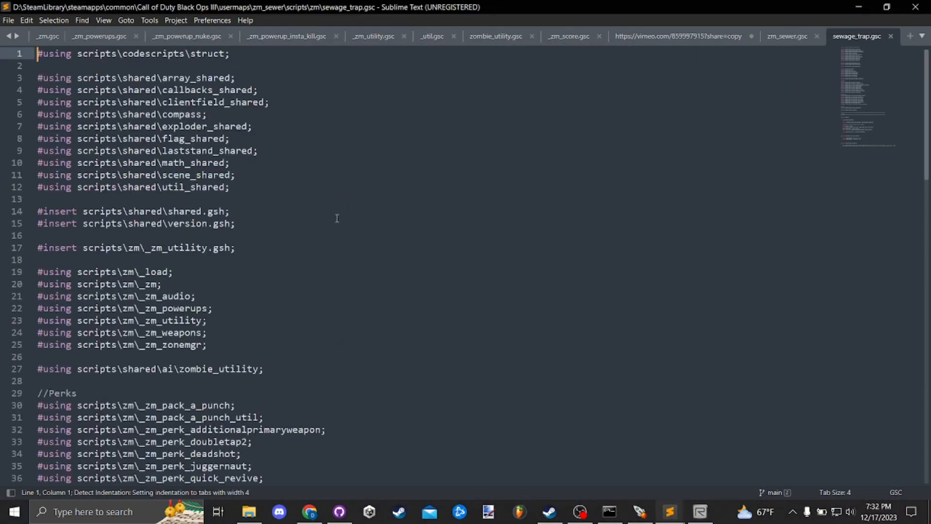
pyautogui.scroll(-9, 320, 237)
pyautogui.hotkey('ctrl', 'a')
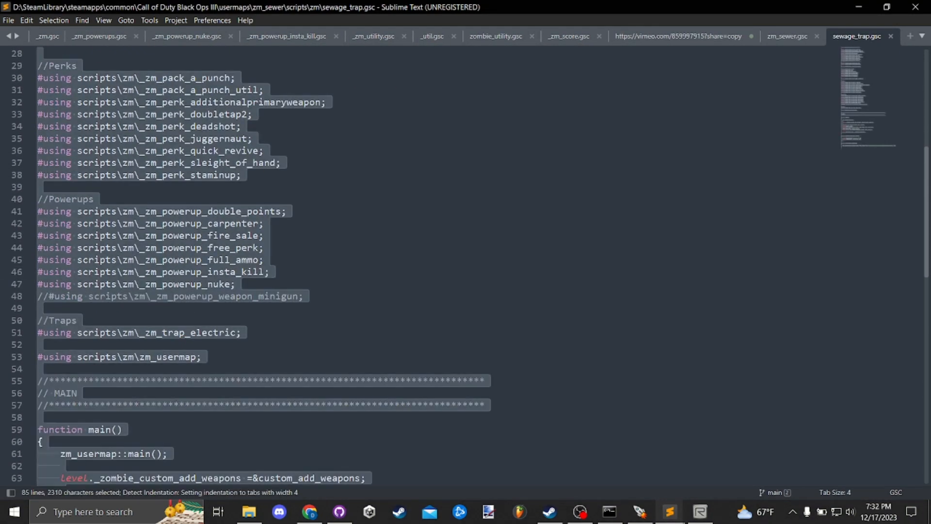
pyautogui.press('BackSpace')
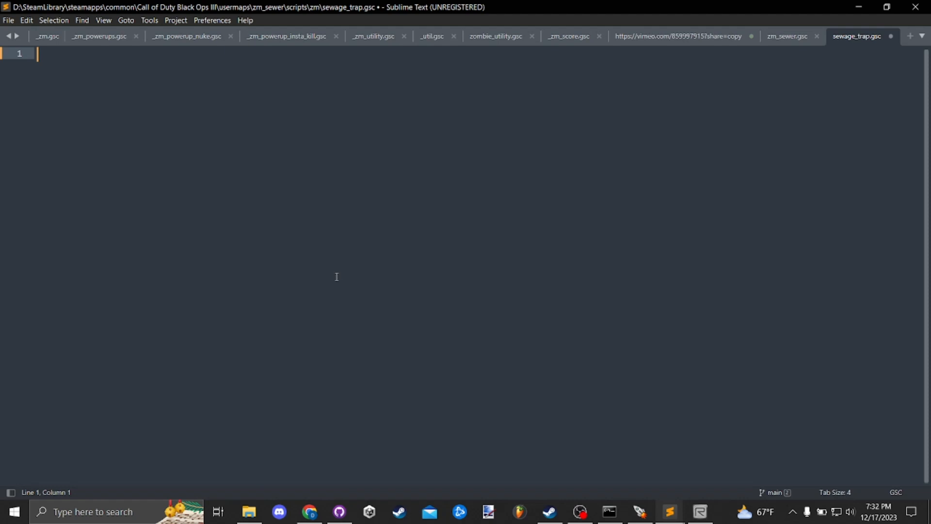
# - Write an empty function main() in sewage_trap.gsc with both braces on their own lines
pyautogui.write('function main(){')
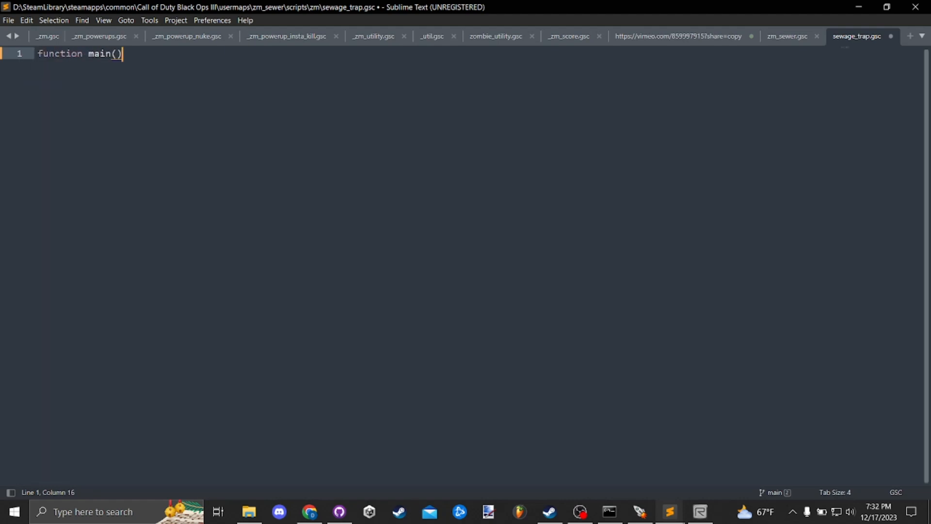
pyautogui.press('Return')
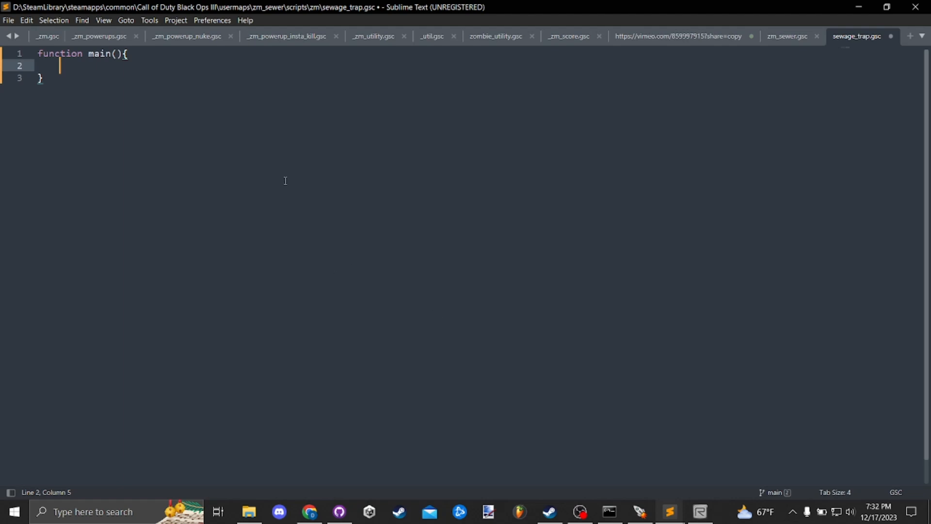
pyautogui.click(123, 54)
pyautogui.press('Return')
pyautogui.click(124, 85)
pyautogui.click(118, 77)
pyautogui.press('Tab')
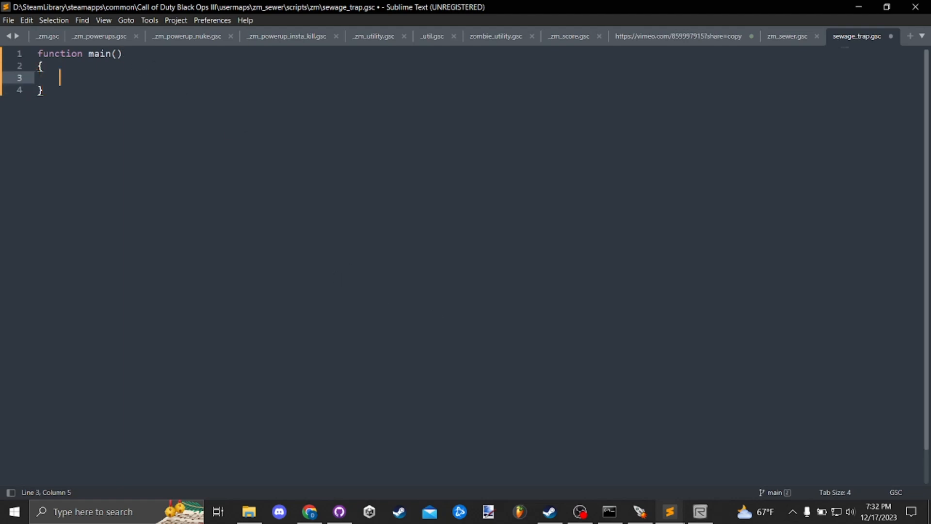
# - Add IPrintLnBold("Sewage trap main"); inside main() and save sewage_trap.gsc
pyautogui.write('Iprint')
pyautogui.press('Down')
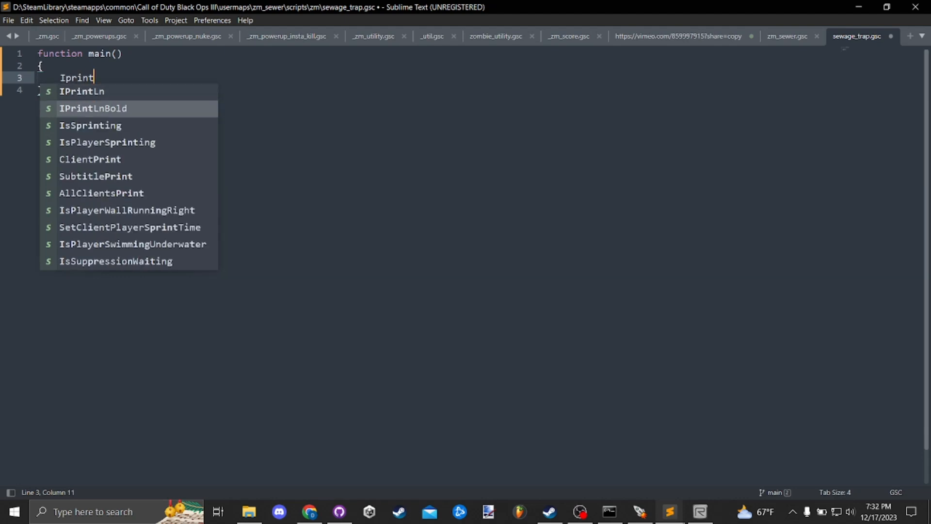
pyautogui.press('Return')
pyautogui.write('("')
pyautogui.write('Sewage trap')
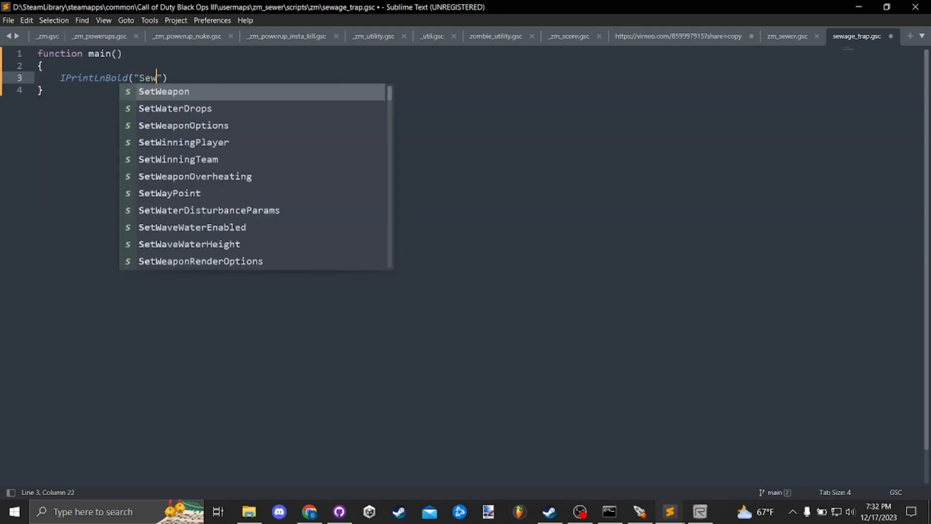
pyautogui.write(' main")')
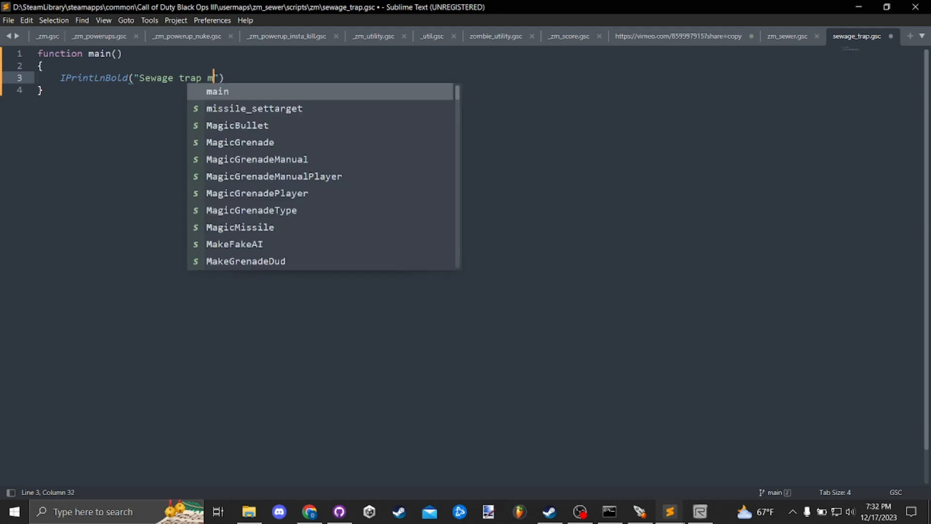
pyautogui.write(';')
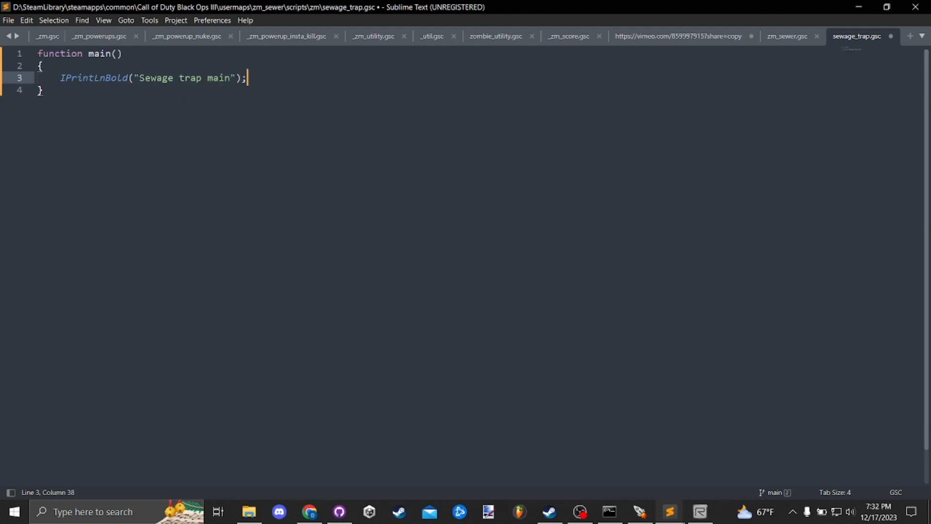
pyautogui.hotkey('ctrl', 's')
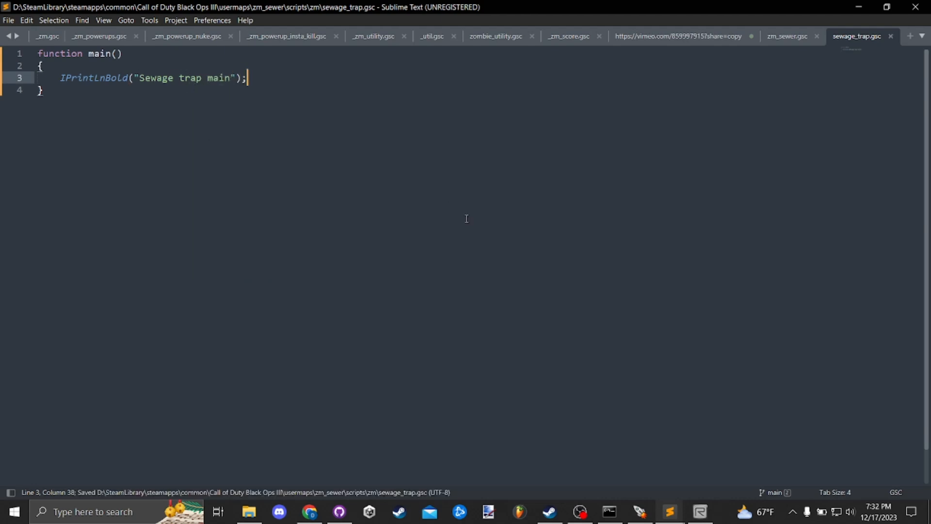
# - Examine the main function in zm_sewer.gsc alongside the sewage_trap.gsc script
pyautogui.click(787, 38)
pyautogui.scroll(3, 342, 329)
pyautogui.scroll(-2, 305, 304)
pyautogui.click(310, 265)
pyautogui.scroll(1, 308, 260)
pyautogui.click(305, 285)
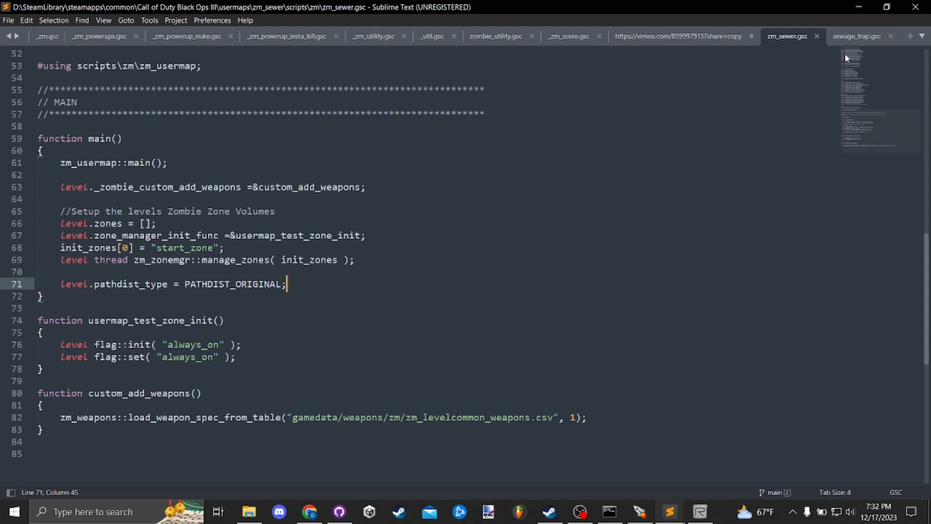
pyautogui.click(858, 36)
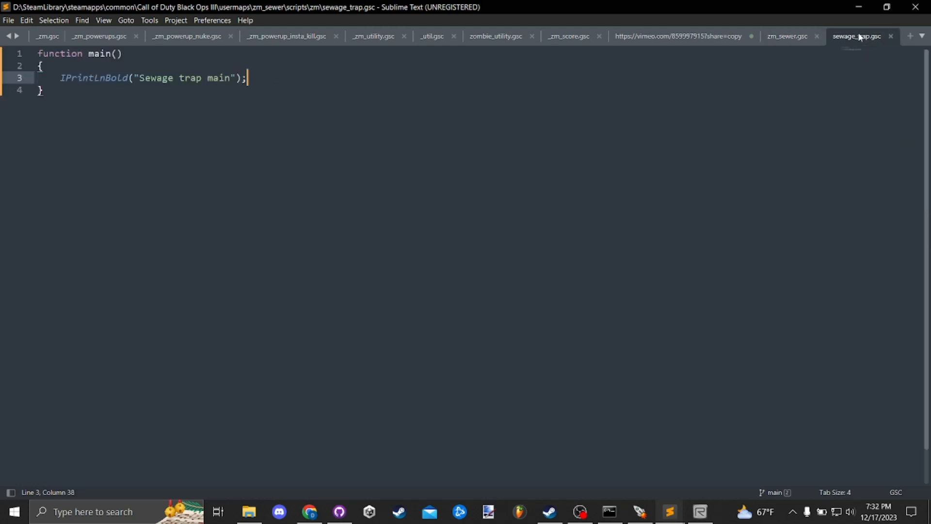
pyautogui.click(789, 39)
# - Add #using scripts\zm\sewage_trap; below the zm_usermap include in zm_sewer.gsc and save the file
pyautogui.scroll(3, 301, 232)
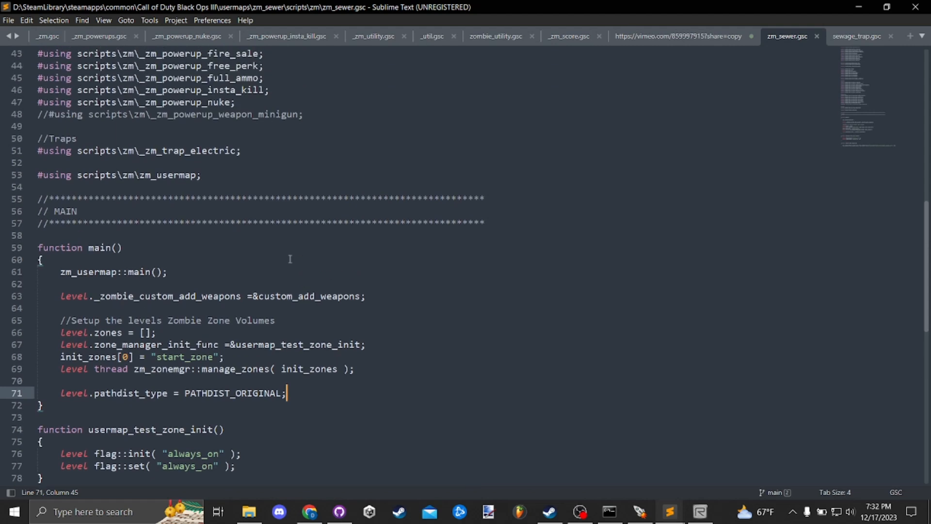
pyautogui.moveTo(221, 176); pyautogui.dragTo(35, 175)
pyautogui.hotkey('ctrl', 'c')
pyautogui.press('End')
pyautogui.press('Return')
pyautogui.press('Return')
pyautogui.hotkey('ctrl', 'v')
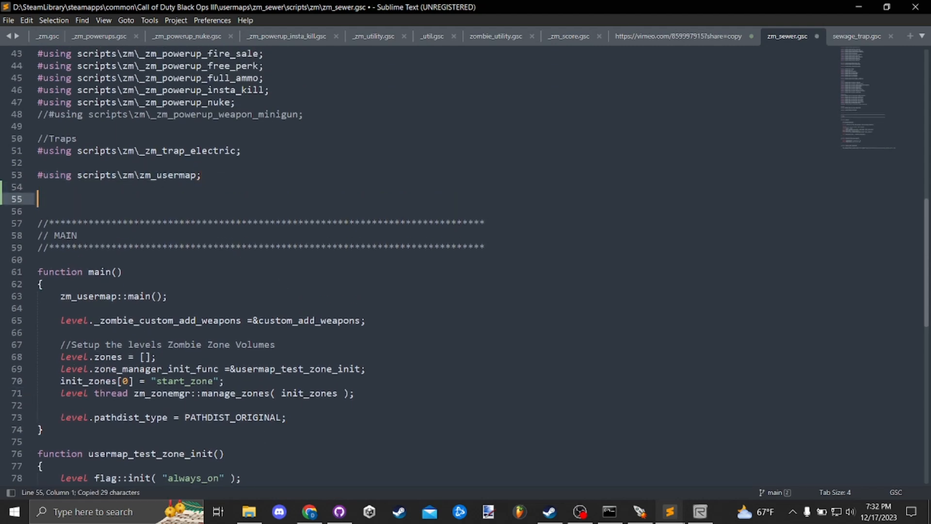
pyautogui.moveTo(204, 199); pyautogui.dragTo(146, 199)
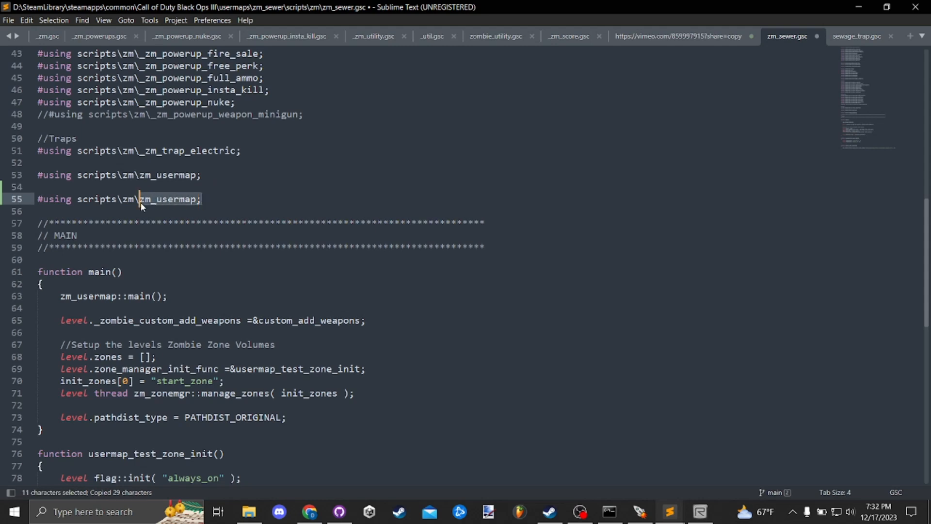
pyautogui.write('sewage')
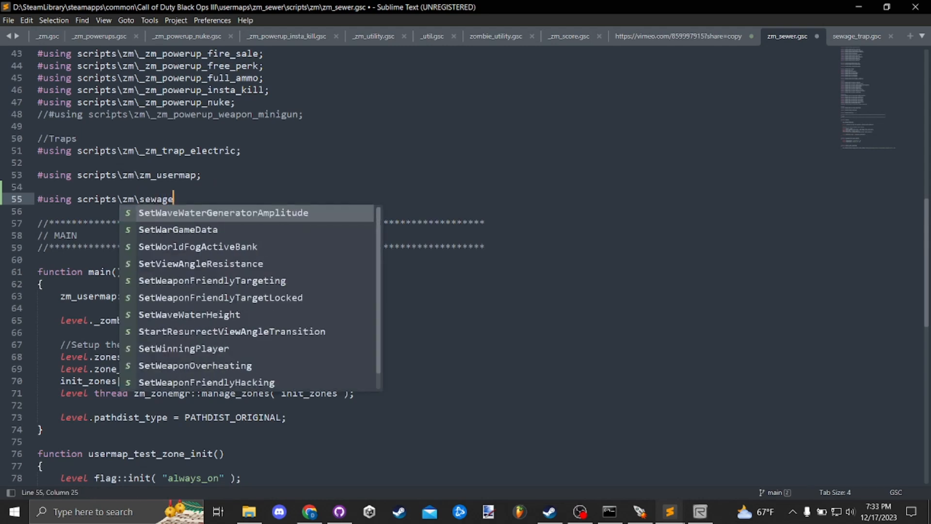
pyautogui.write('_trap;')
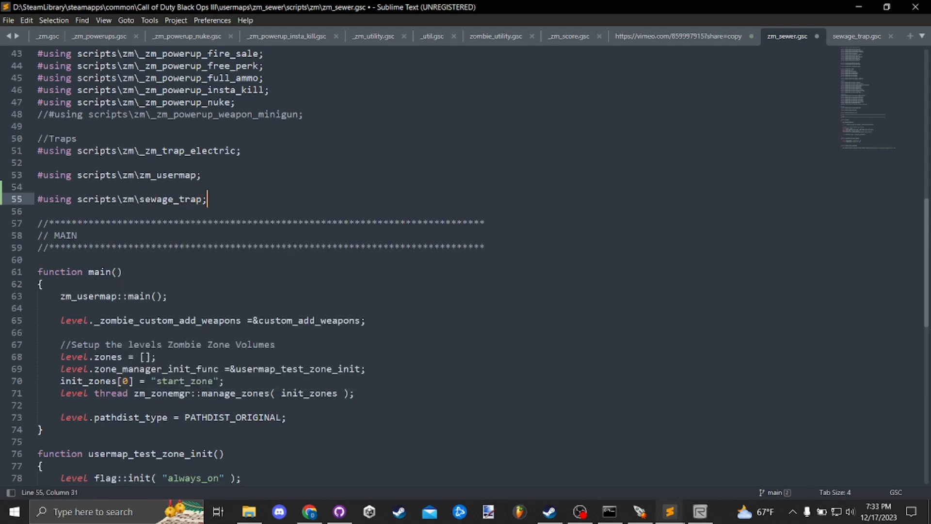
pyautogui.hotkey('ctrl', 's')
# - Insert scripts\zm\sewage_trap:: on a new line below the level.pathdist_type line in zm_sewer.gsc's main()
pyautogui.doubleClick(178, 198)
pyautogui.hotkey('ctrl', 'c')
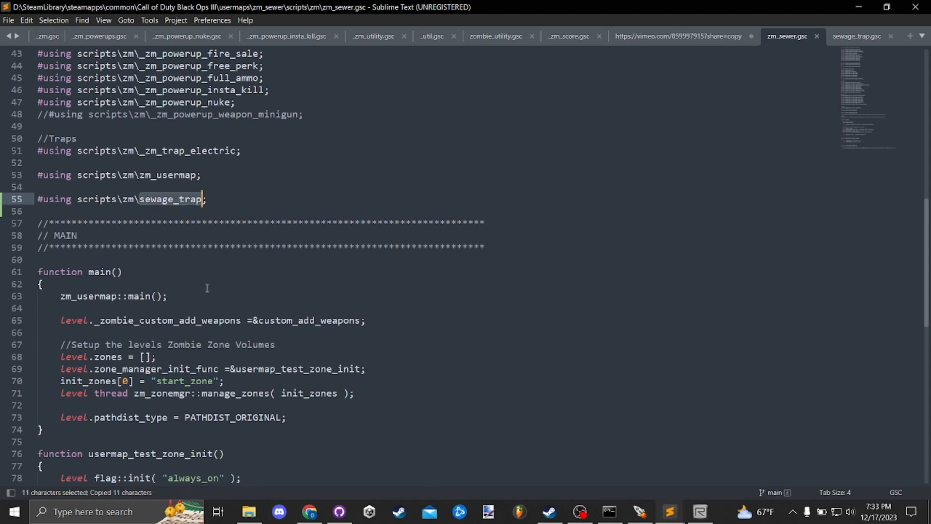
pyautogui.moveTo(203, 199); pyautogui.dragTo(78, 198)
pyautogui.hotkey('ctrl', 'c')
pyautogui.scroll(-5, 249, 361)
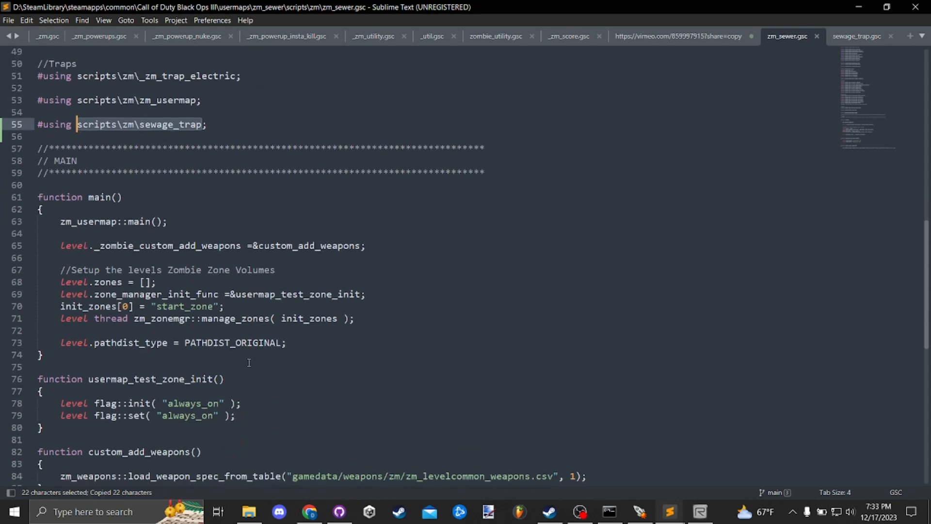
pyautogui.click(301, 234)
pyautogui.press('Return')
pyautogui.press('Return')
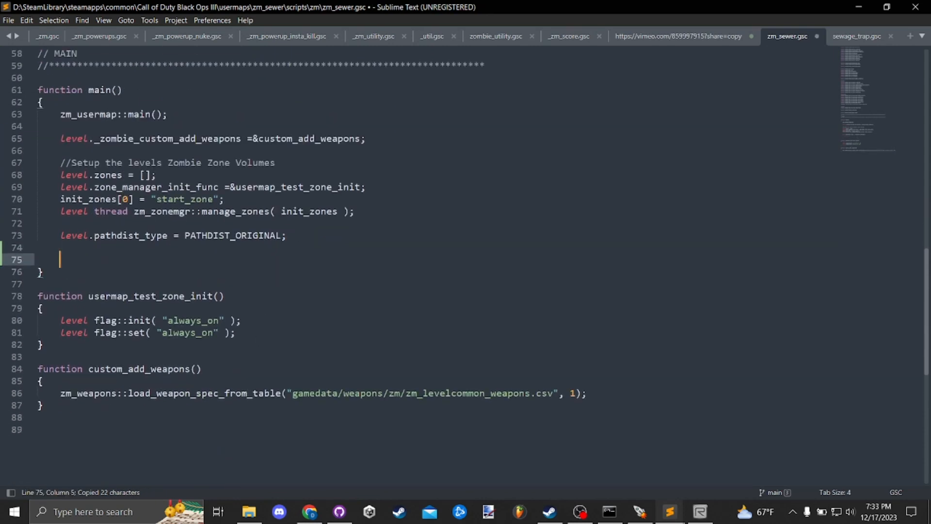
pyautogui.hotkey('ctrl', 'v')
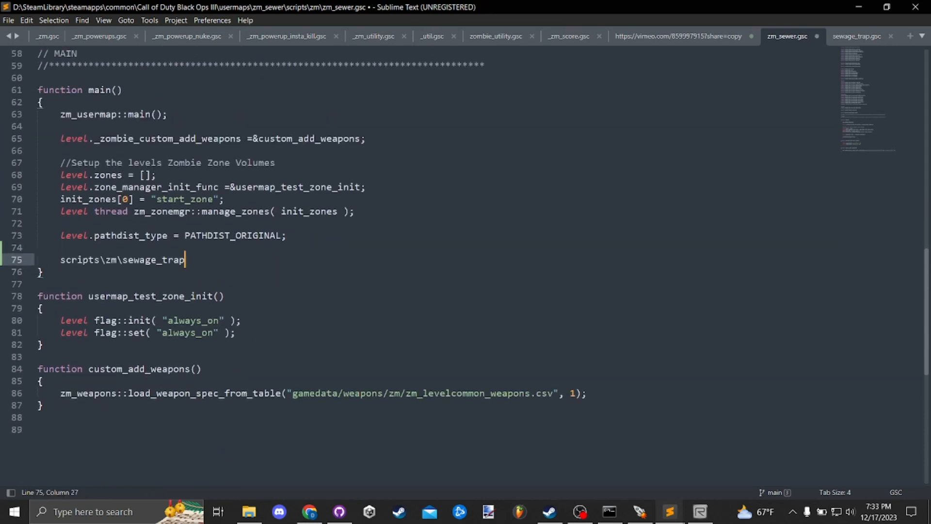
pyautogui.write('::')
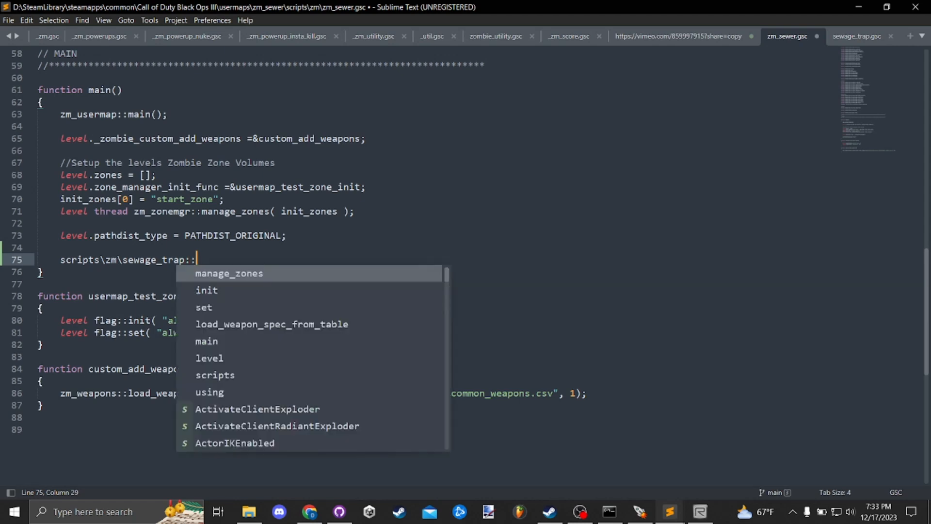
# - Strip the scripts\zm\ prefix from the new line, complete the call as sewage_trap::main(); and save zm_sewer.gsc
pyautogui.click(328, 202)
pyautogui.moveTo(122, 260); pyautogui.dragTo(59, 260)
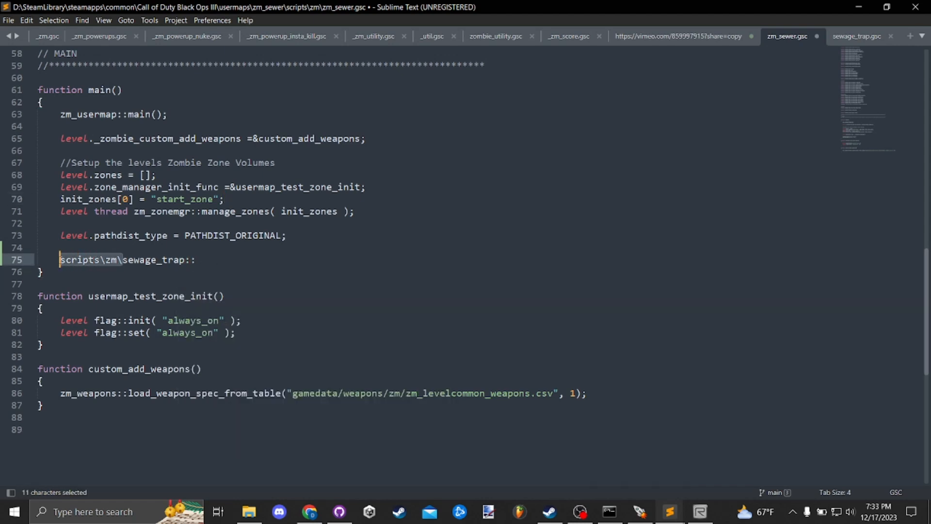
pyautogui.press('BackSpace')
pyautogui.click(167, 258)
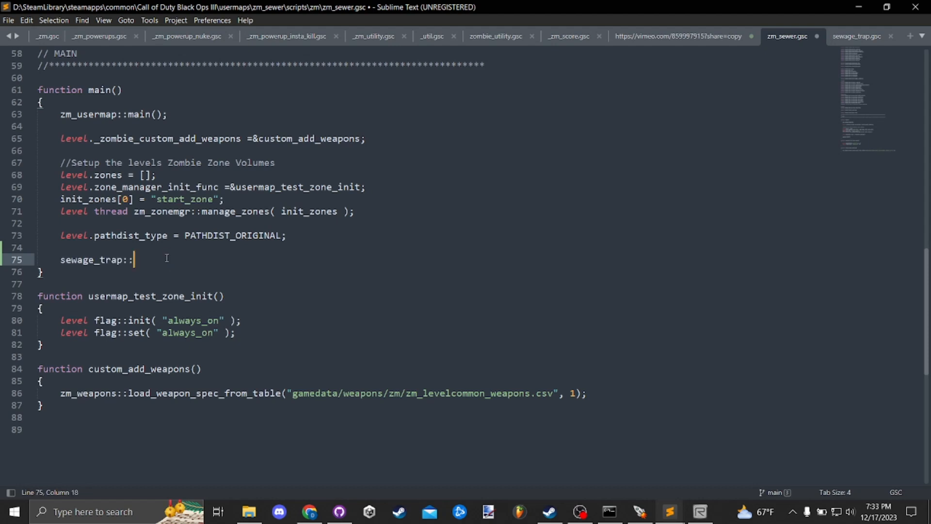
pyautogui.write('main();')
pyautogui.click(339, 271)
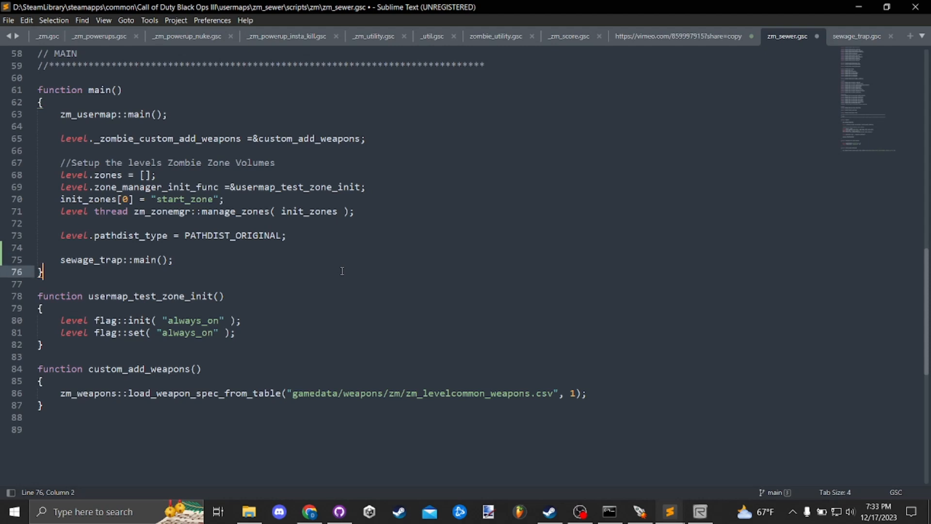
pyautogui.hotkey('ctrl', 's')
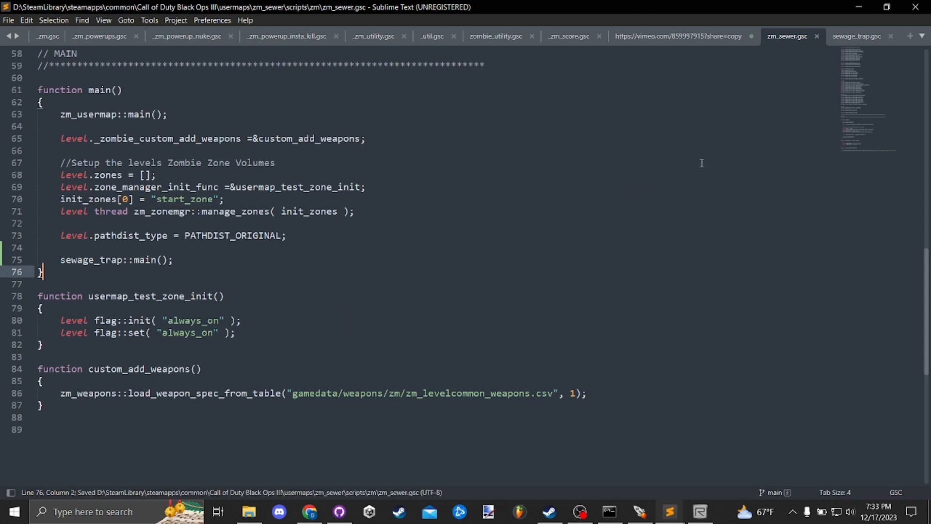
# - Switch to the Black Ops III Mod Tools Launcher and open the zm_sewer map's zone file for editing
pyautogui.click(852, 39)
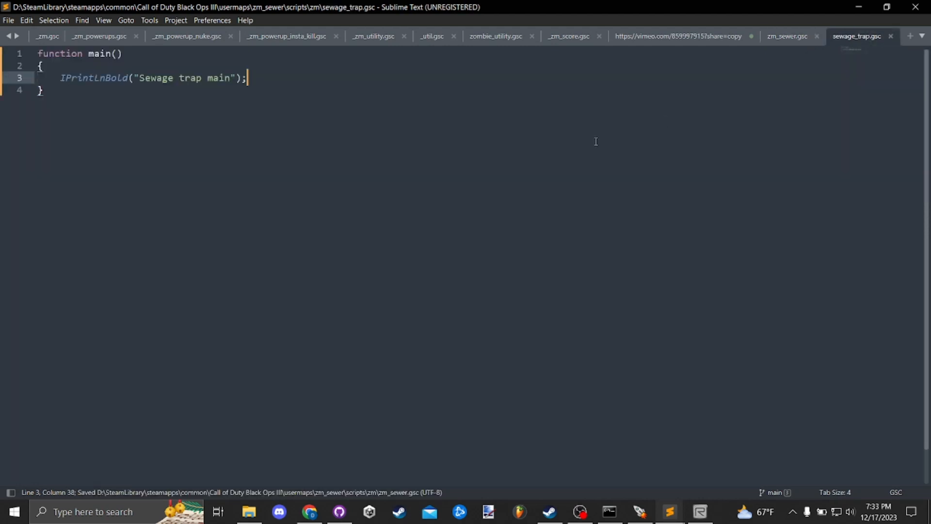
pyautogui.click(640, 512)
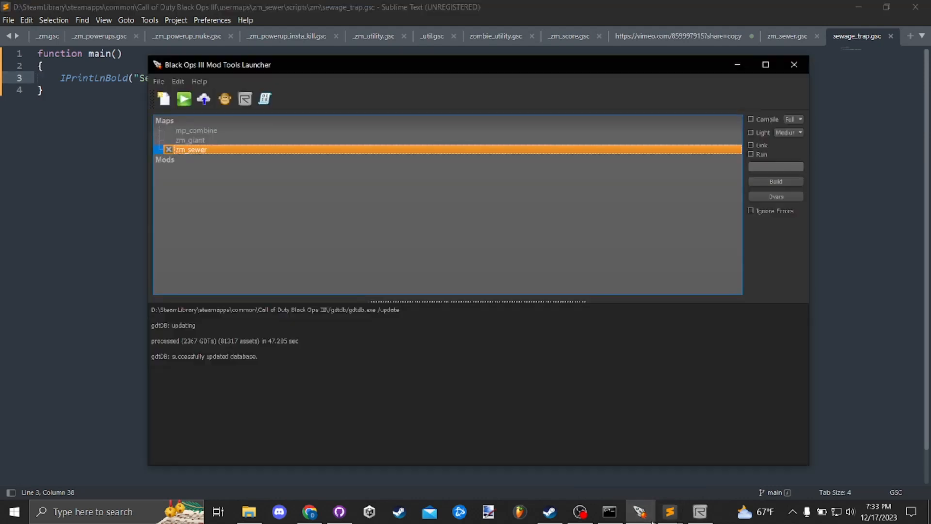
pyautogui.rightClick(208, 151)
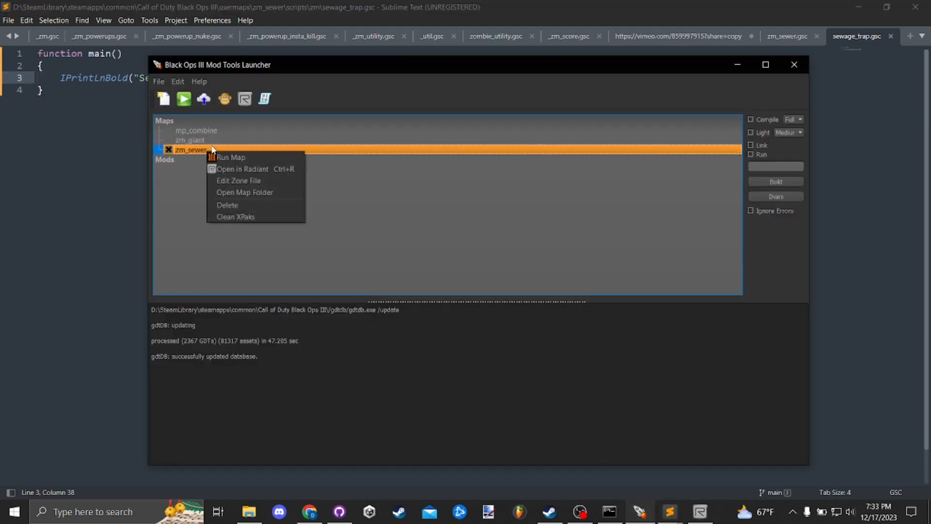
pyautogui.click(269, 180)
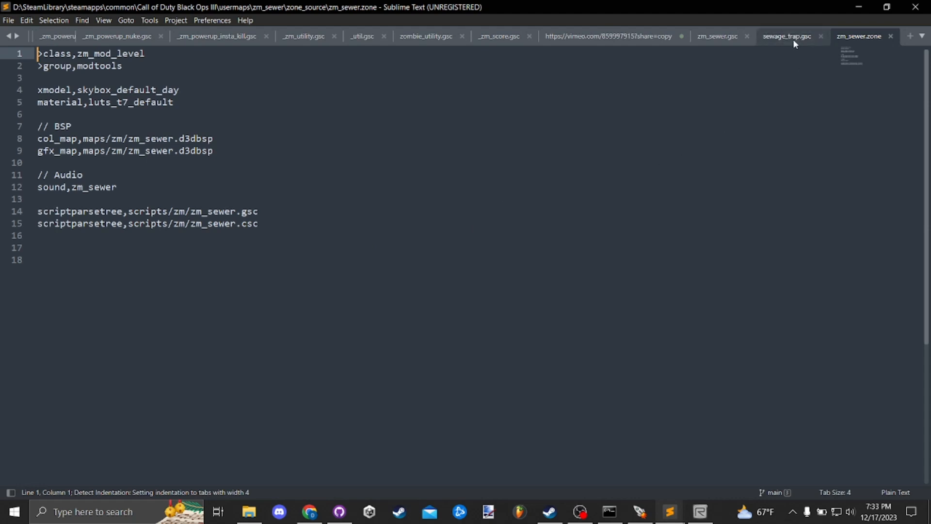
# - Add the line scriptparsetree,scripts/zm/sewer_trap.gsc below the existing scriptparsetree entries in zm_sewer.zone and save the file
pyautogui.moveTo(275, 226); pyautogui.dragTo(28, 210)
pyautogui.click(247, 214)
pyautogui.hotkey('ctrl', 'c')
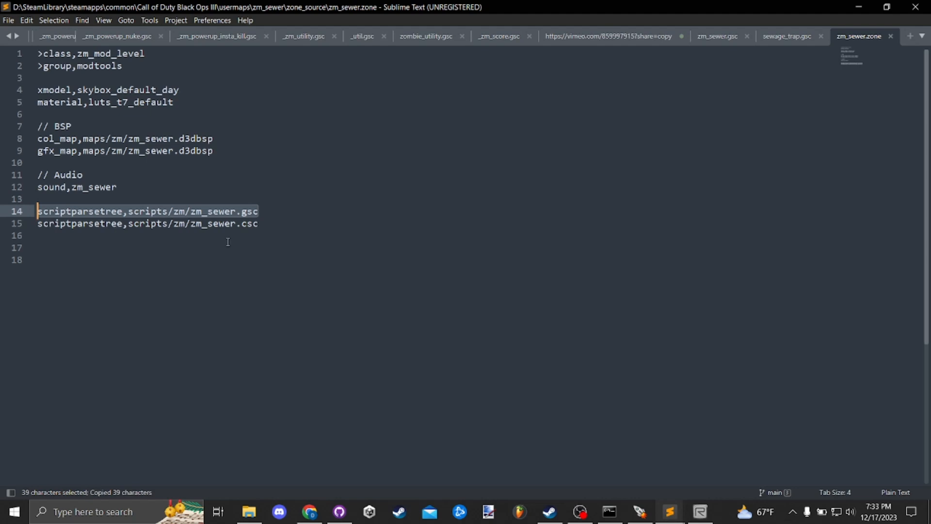
pyautogui.click(266, 234)
pyautogui.press('Return')
pyautogui.hotkey('ctrl', 'v')
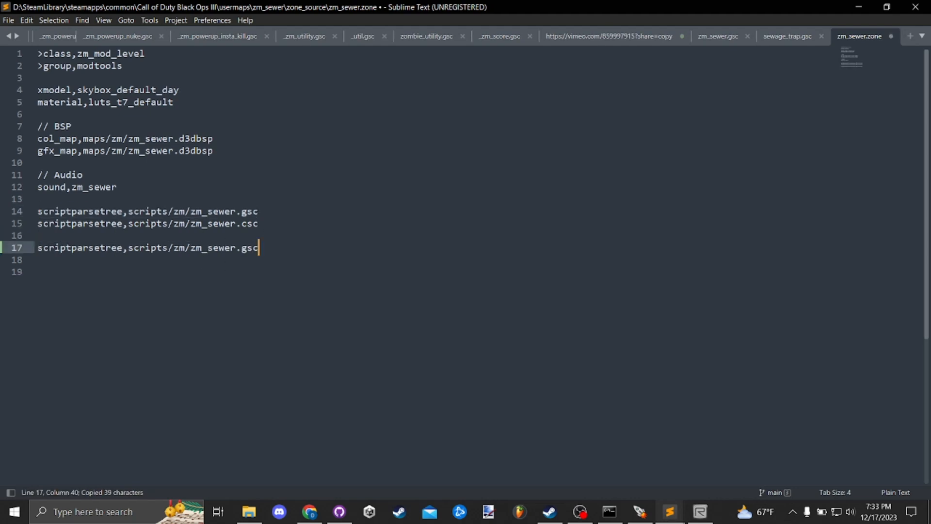
pyautogui.moveTo(261, 247); pyautogui.dragTo(191, 249)
pyautogui.write('sewer_trap.gsc')
pyautogui.hotkey('ctrl', 's')
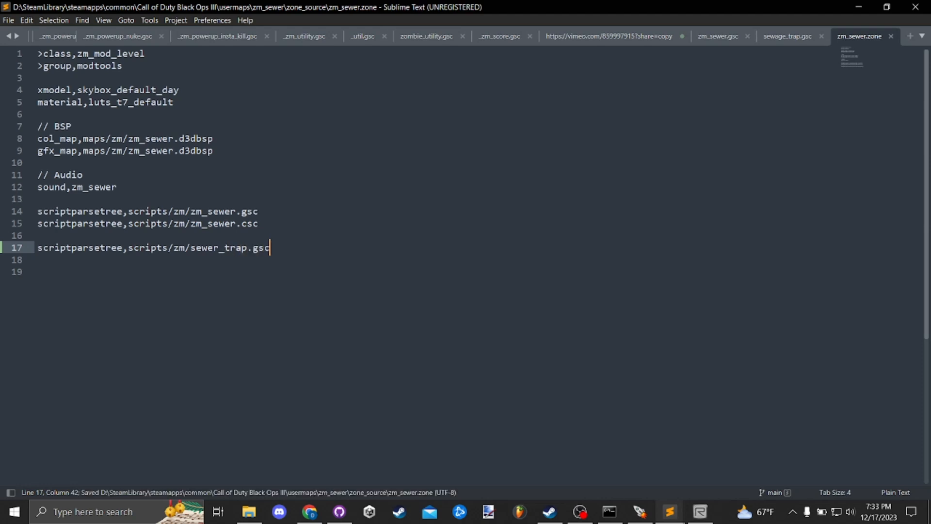
pyautogui.click(292, 210)
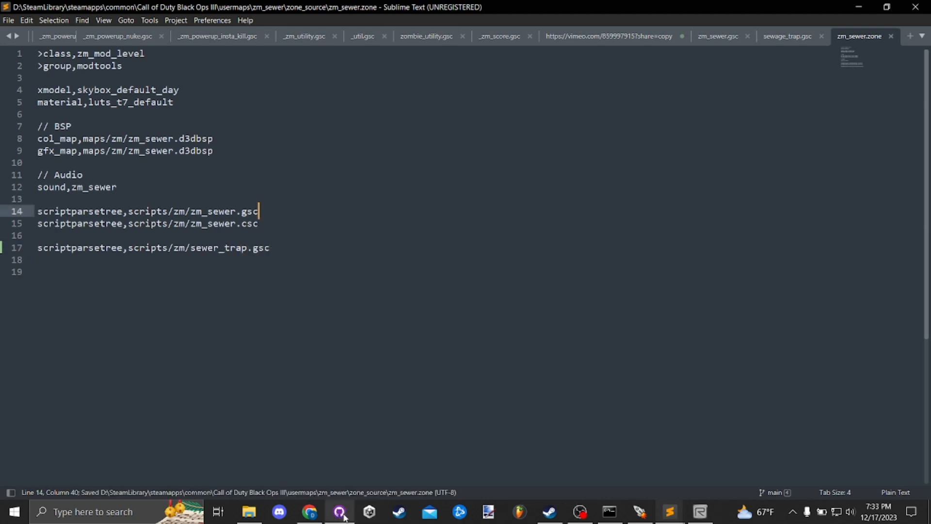
# - Switch to GitHub Desktop and review the changes in sewage_trap.gsc, zm_sewer.gsc and zm_sewer.zone
pyautogui.moveTo(344, 517)
pyautogui.click(344, 517)
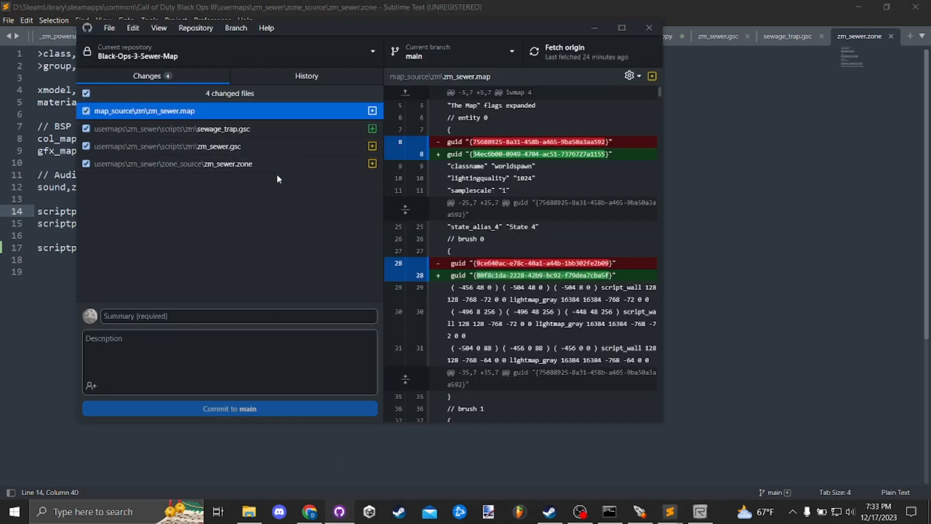
pyautogui.click(279, 130)
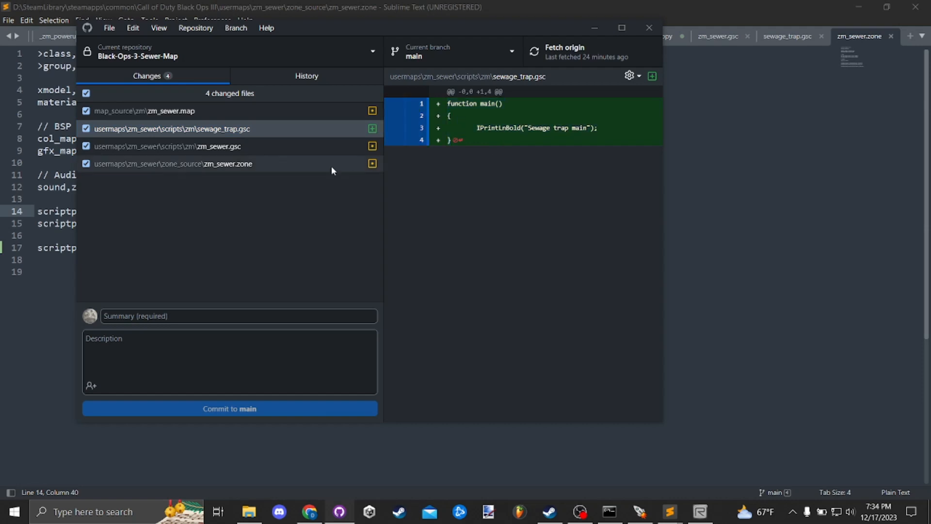
pyautogui.click(270, 148)
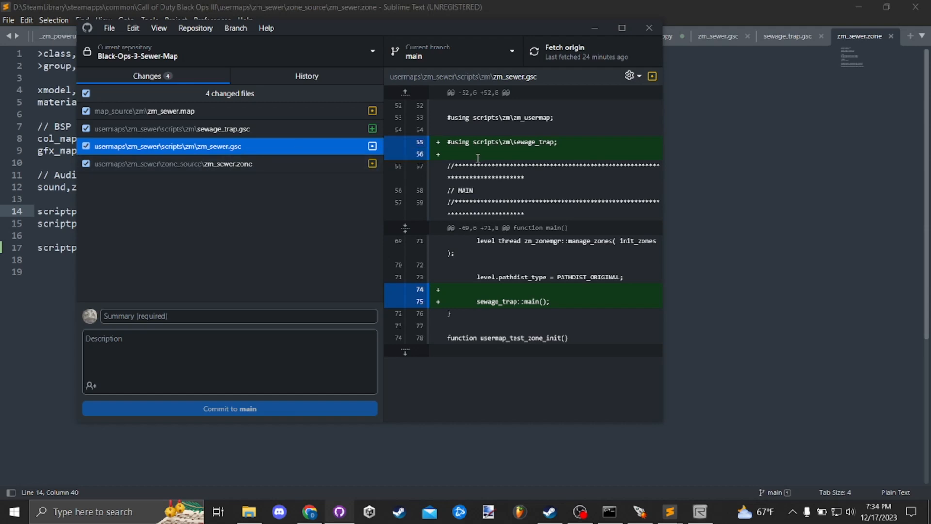
pyautogui.click(449, 144)
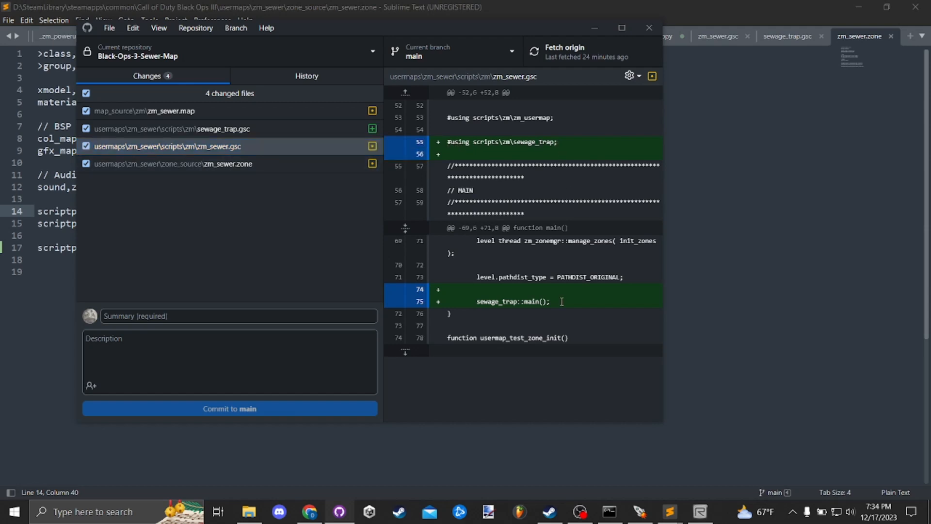
pyautogui.click(286, 165)
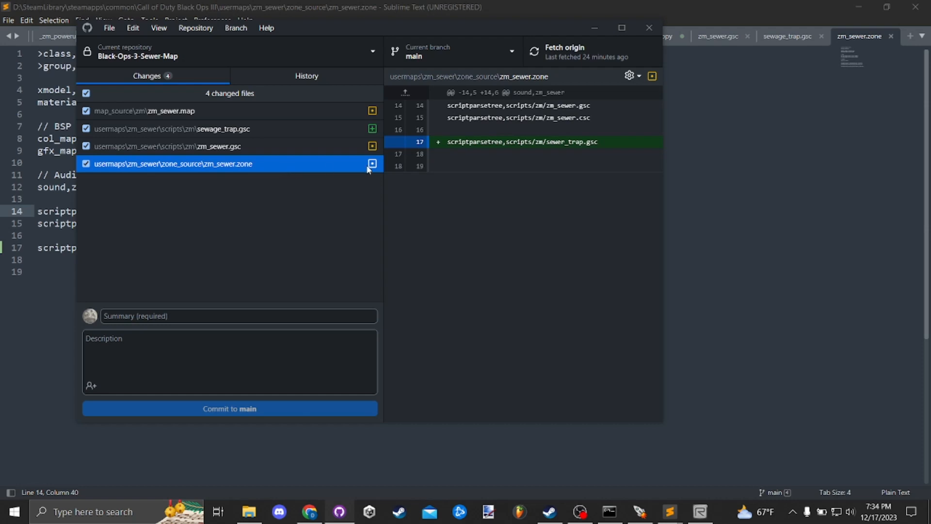
pyautogui.moveTo(604, 141); pyautogui.dragTo(471, 145)
pyautogui.click(482, 183)
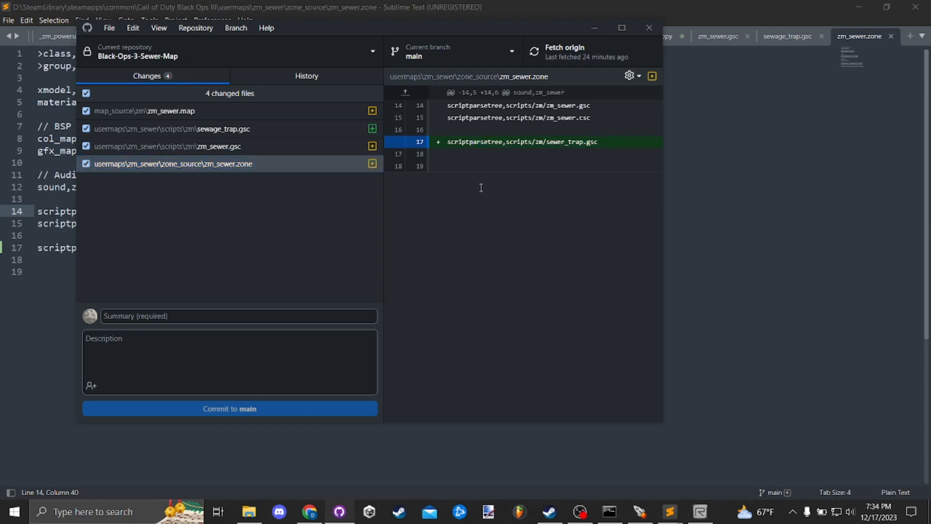
# - Commit all changed files to main with the summary "add sewage trap" and push the commit to origin
pyautogui.click(291, 318)
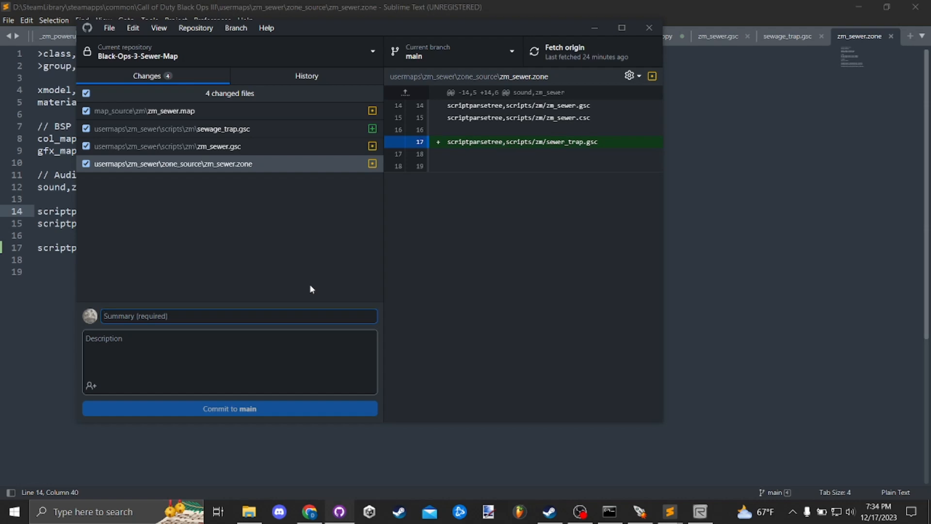
pyautogui.write('add sewage trap')
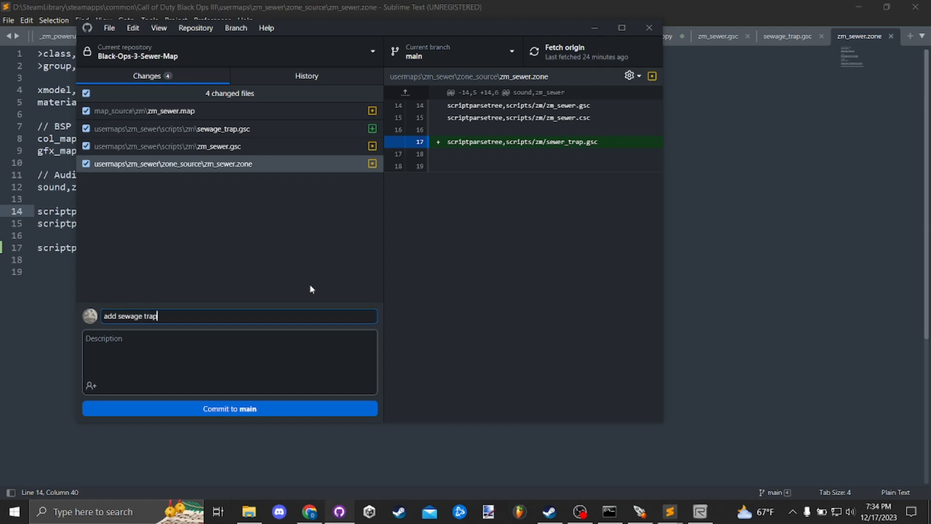
pyautogui.click(310, 410)
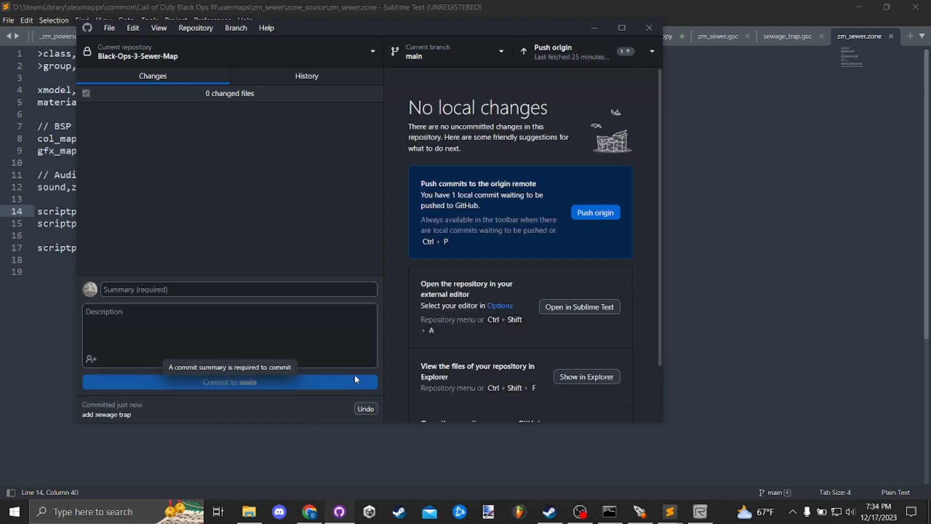
pyautogui.click(559, 60)
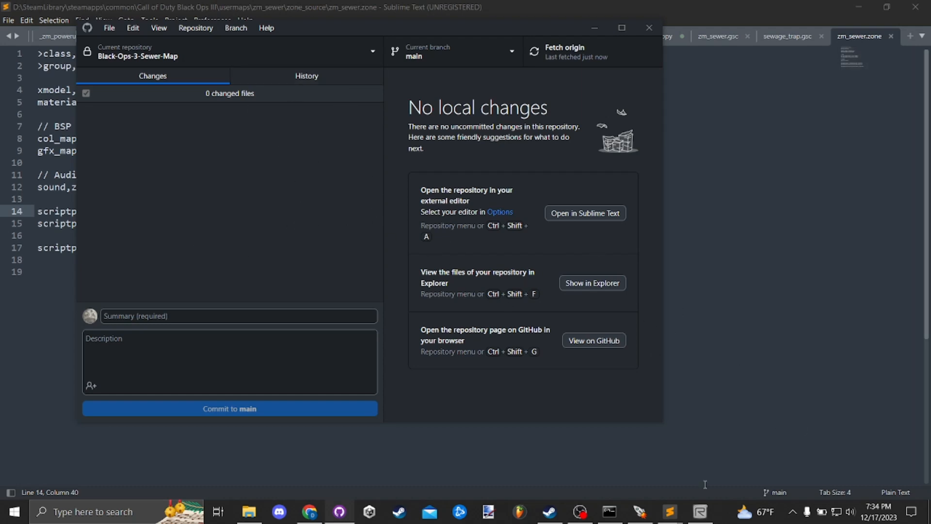
# - Switch to the zm_sewer map in Radiant and turn on runtime lighting in the camera view
pyautogui.click(700, 512)
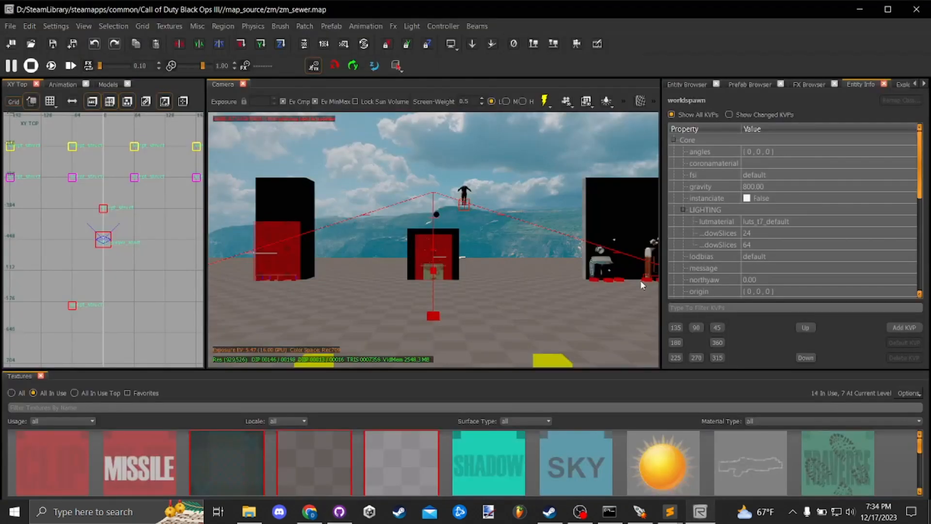
pyautogui.click(544, 101)
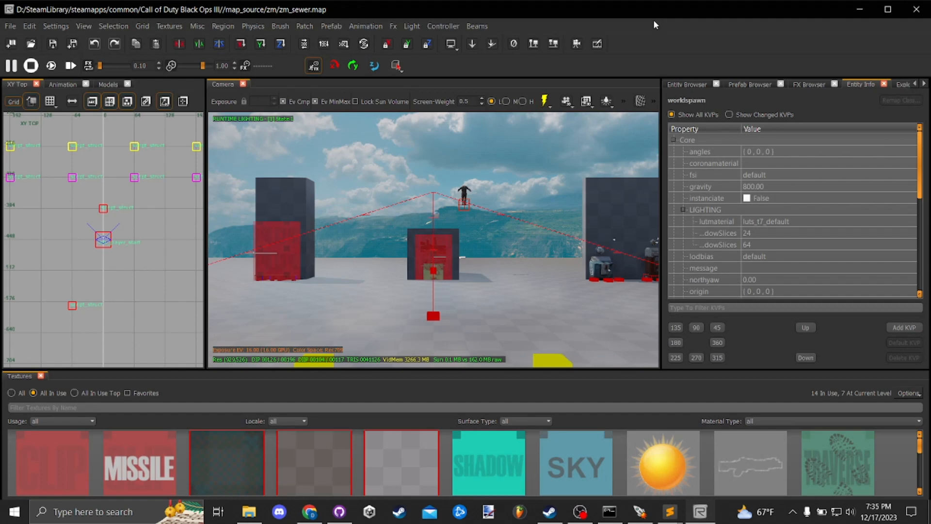
pyautogui.rightClick(488, 253)
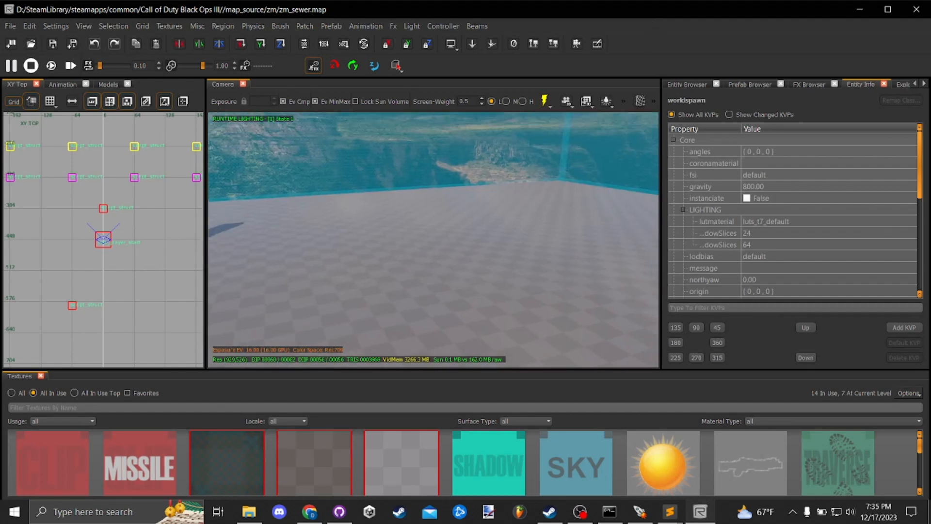
pyautogui.rightClick(502, 258)
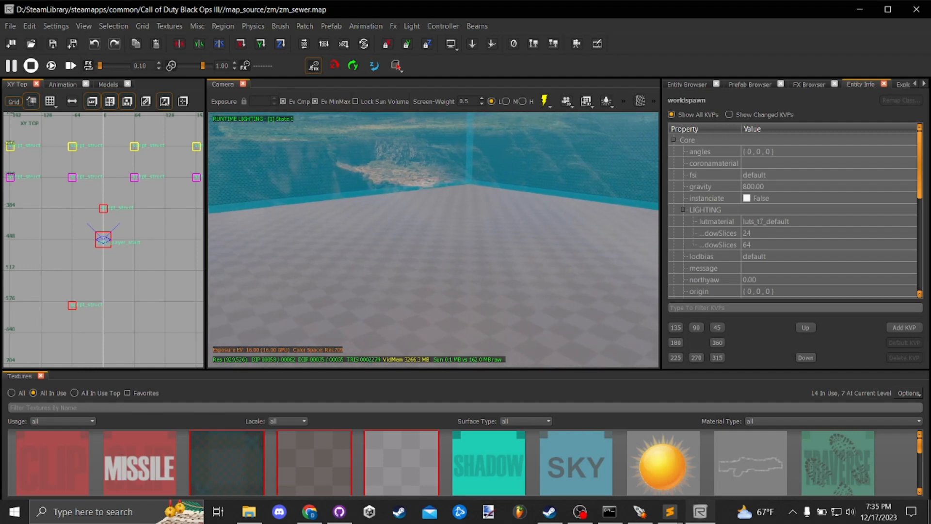
pyautogui.rightClick(511, 258)
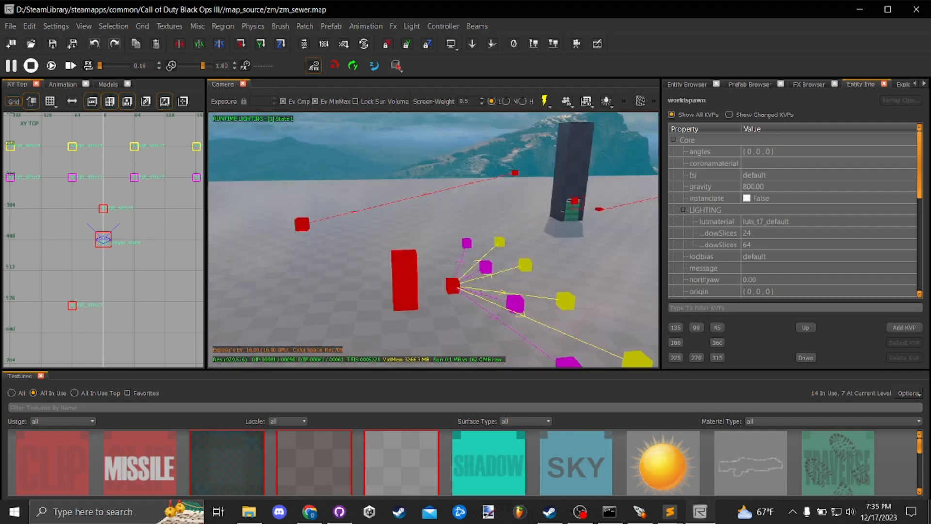
# - Draw a rectangular brush about 180 by 150 units on the open floor beyond the player start area
pyautogui.scroll(-5, 153, 266)
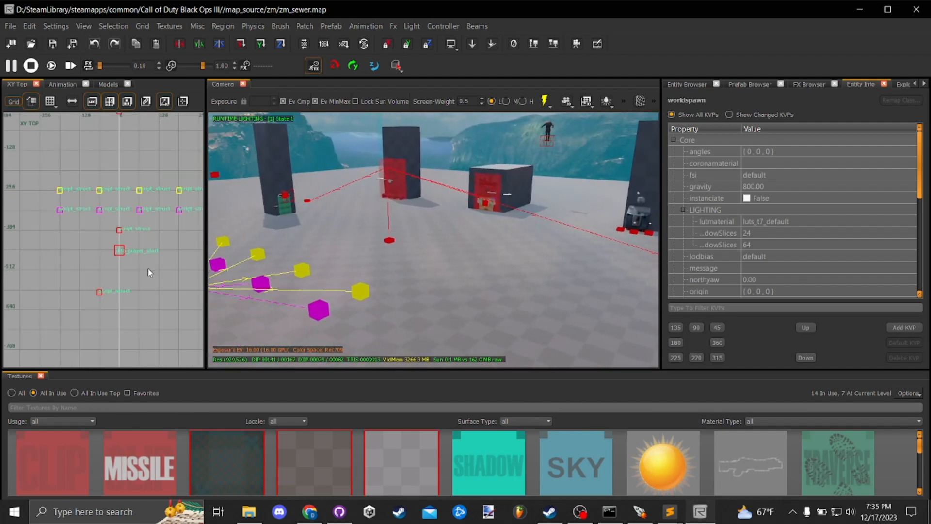
pyautogui.moveTo(151, 273)
pyautogui.mouseDown()
pyautogui.moveTo(136, 247)
pyautogui.moveTo(151, 287)
pyautogui.mouseUp()
pyautogui.scroll(1, 135, 248)
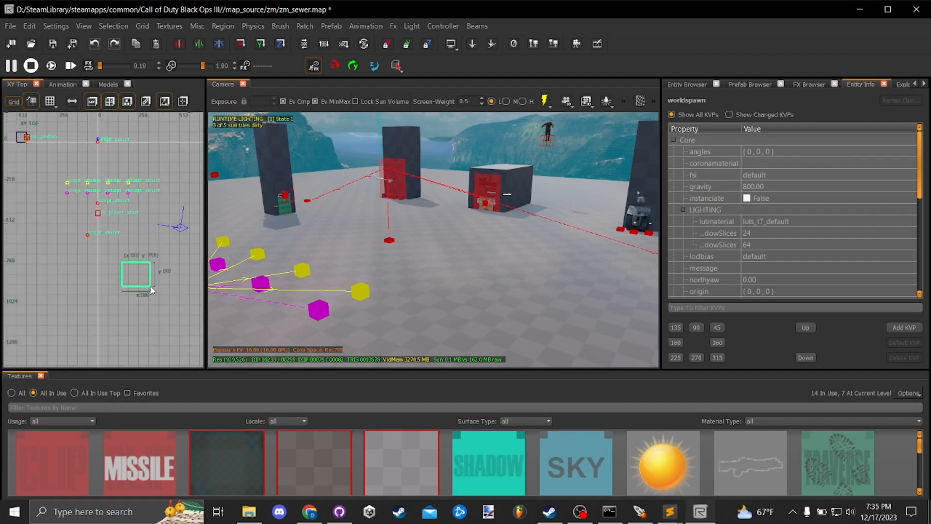
pyautogui.rightClick(357, 266)
pyautogui.rightClick(476, 247)
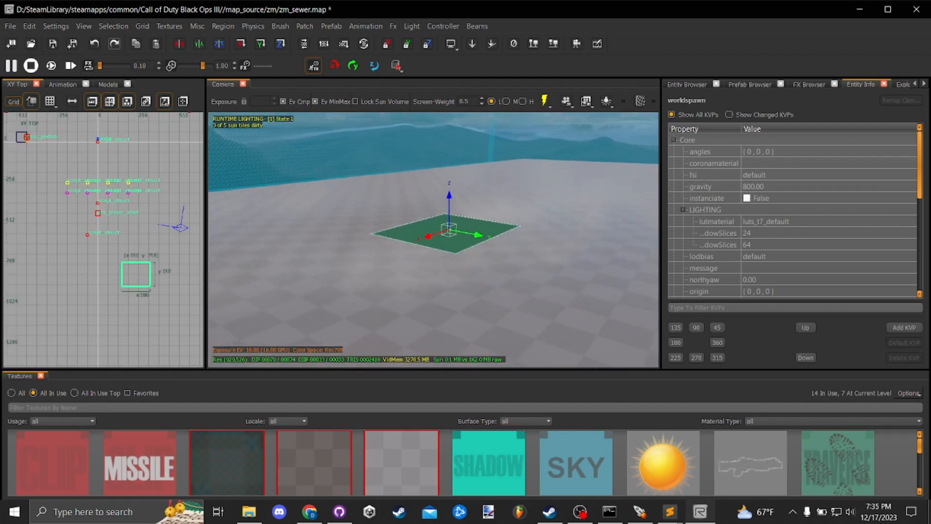
# - Raise the flat floor brush into a tall block with the brown checkered texture, and save the map
pyautogui.moveTo(478, 170); pyautogui.dragTo(478, 127)
pyautogui.click(315, 452)
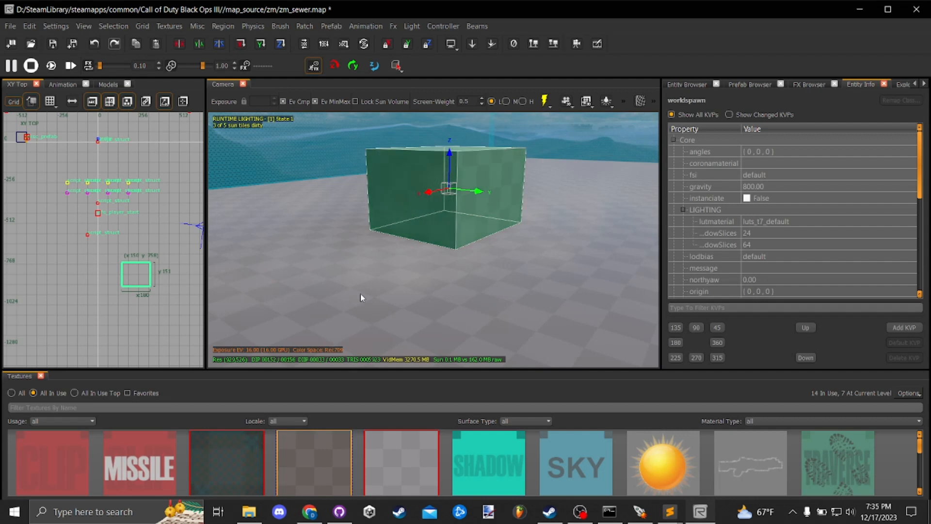
pyautogui.press('Escape')
pyautogui.rightClick(405, 244)
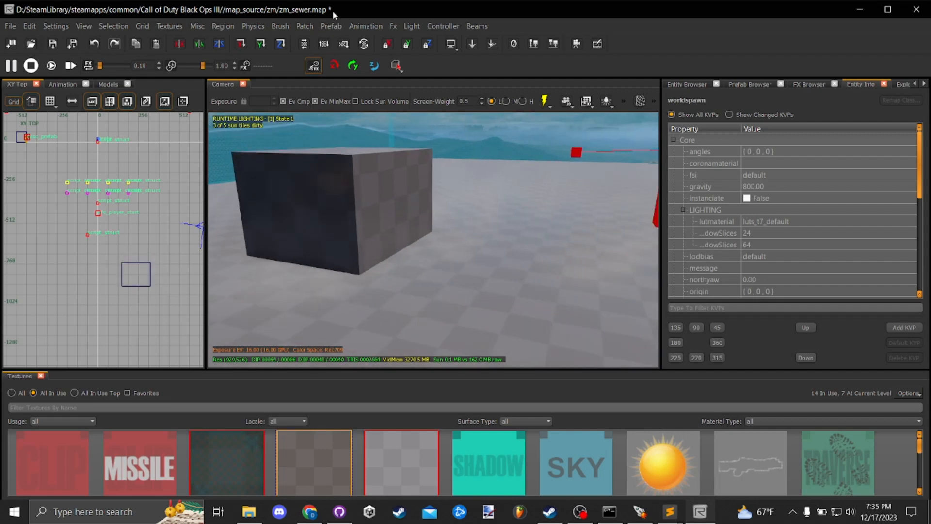
pyautogui.hotkey('ctrl', 's')
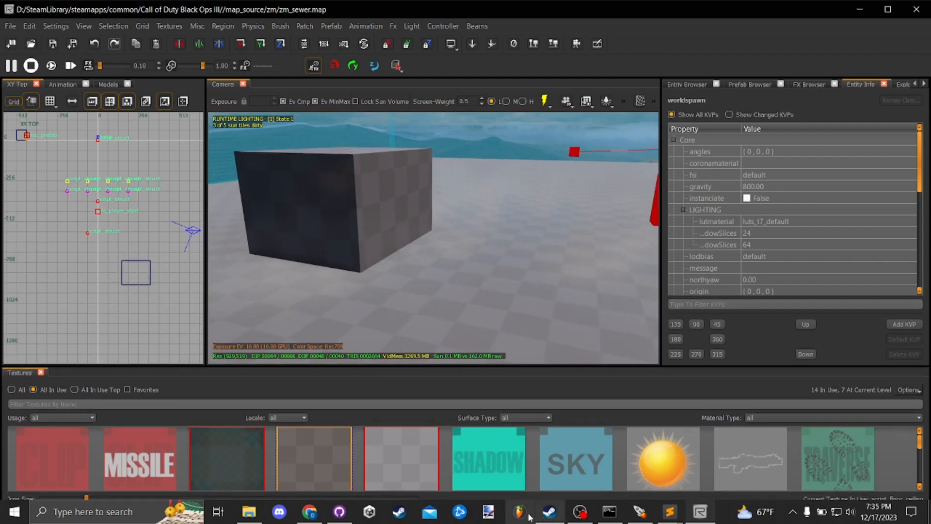
# - Switch to GitHub Desktop, review the zm_sewer.map changes through to the last entity, and return to Radiant
pyautogui.click(339, 512)
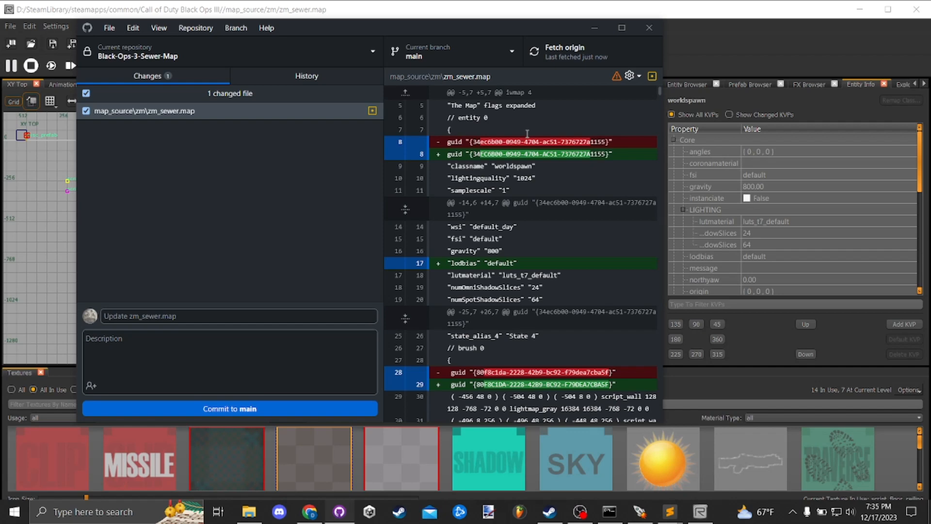
pyautogui.scroll(-6, 547, 264)
pyautogui.scroll(6, 547, 264)
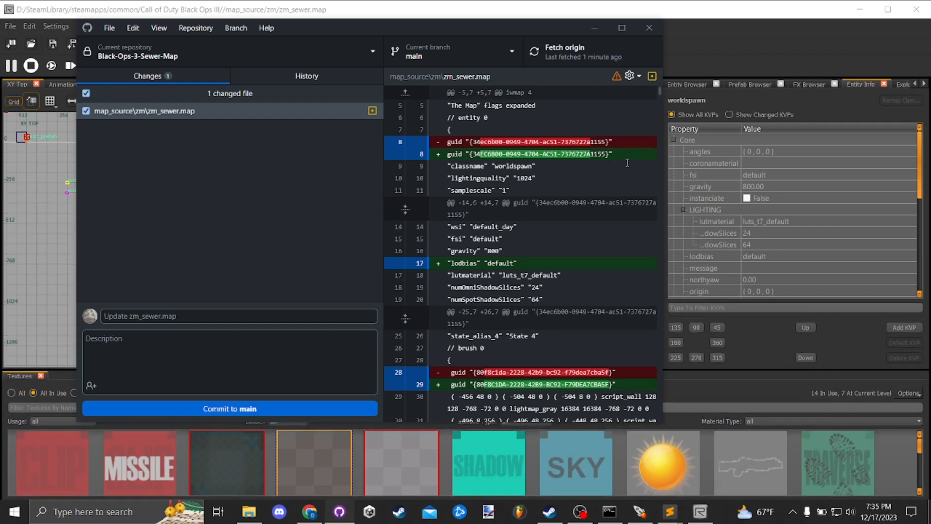
pyautogui.moveTo(473, 154); pyautogui.dragTo(605, 154)
pyautogui.scroll(-2, 516, 186)
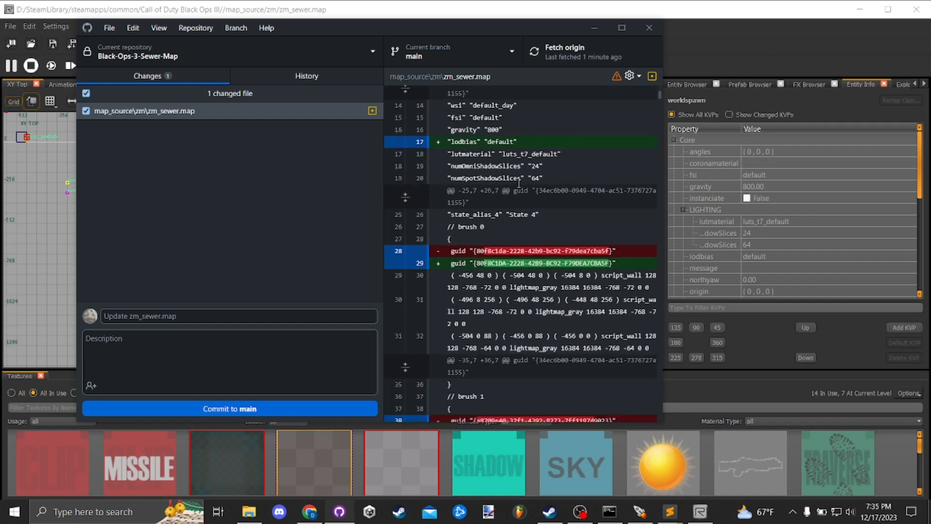
pyautogui.scroll(-7, 521, 243)
pyautogui.scroll(-15, 523, 254)
pyautogui.scroll(-3, 600, 205)
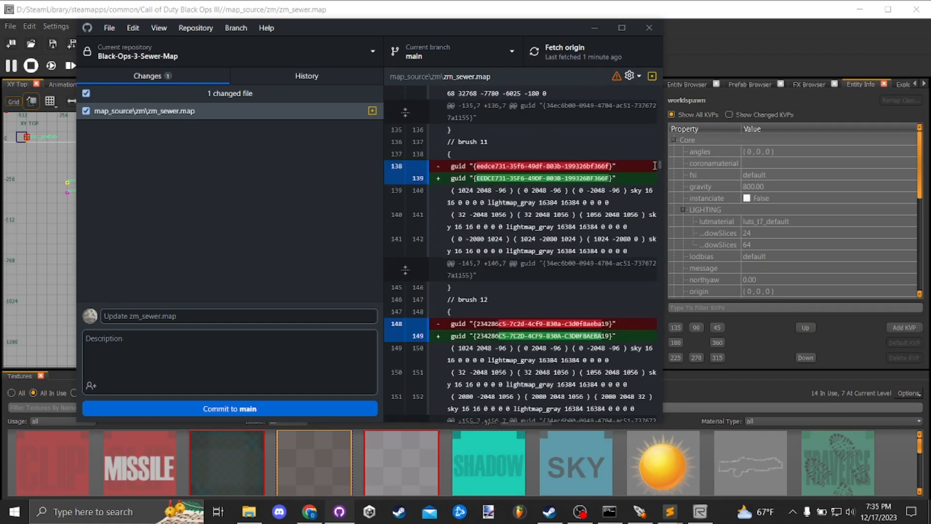
pyautogui.scroll(-20, 536, 211)
pyautogui.scroll(-20, 536, 211)
pyautogui.scroll(-18, 535, 238)
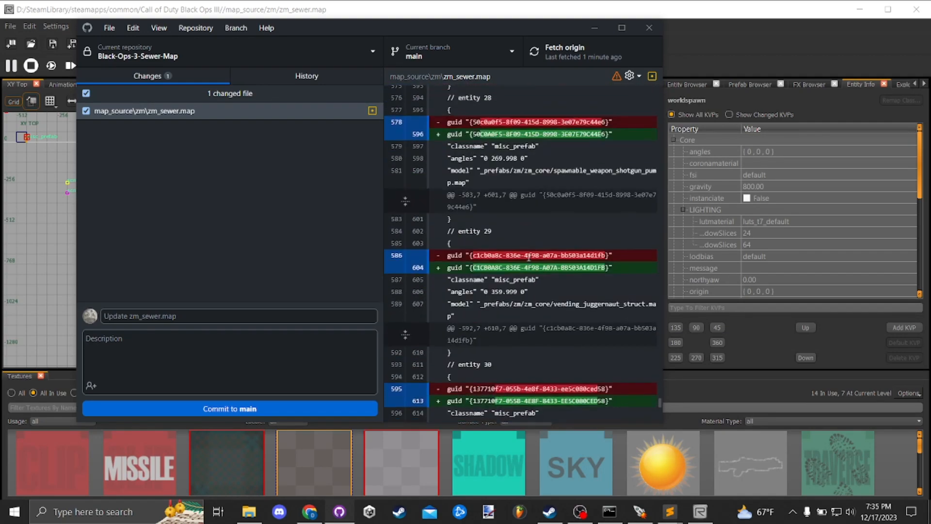
pyautogui.scroll(-10, 529, 257)
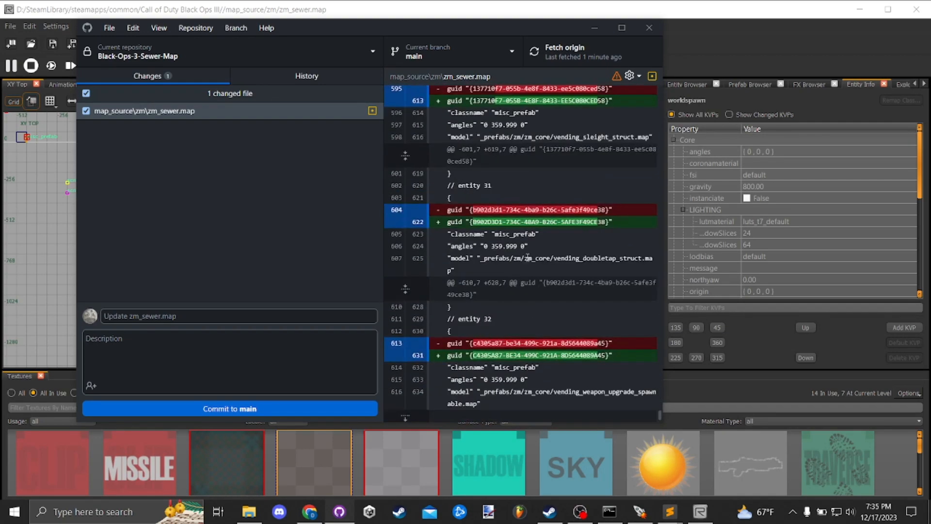
pyautogui.click(709, 35)
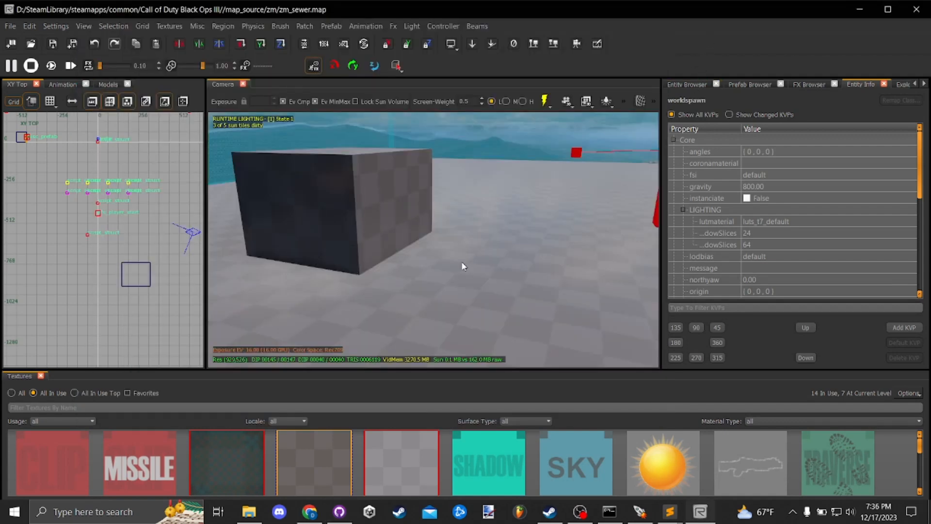
pyautogui.moveTo(456, 265)
pyautogui.mouseDown()
pyautogui.moveTo(452, 272)
pyautogui.moveTo(460, 268)
pyautogui.mouseUp()
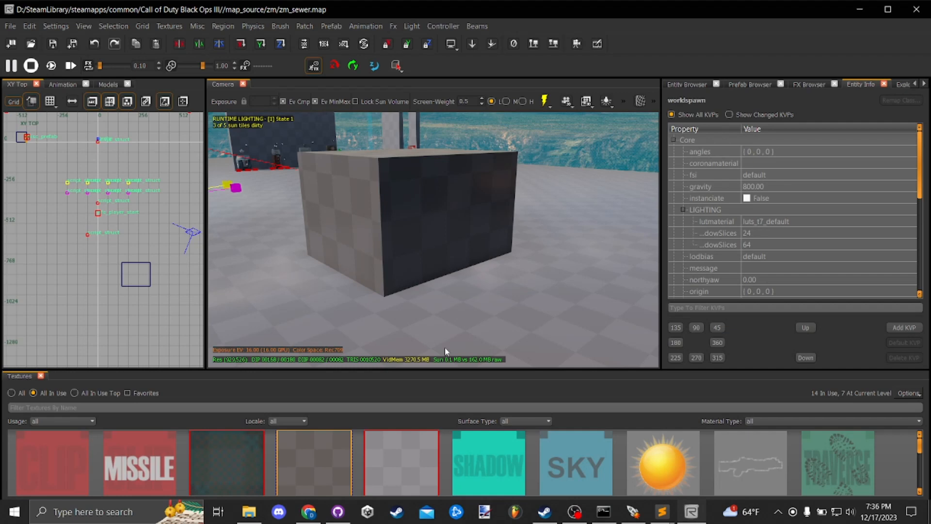
# - Switch to GitHub Desktop again and examine the zm_sewer.map changes up to the reflection_probe entity
pyautogui.click(347, 514)
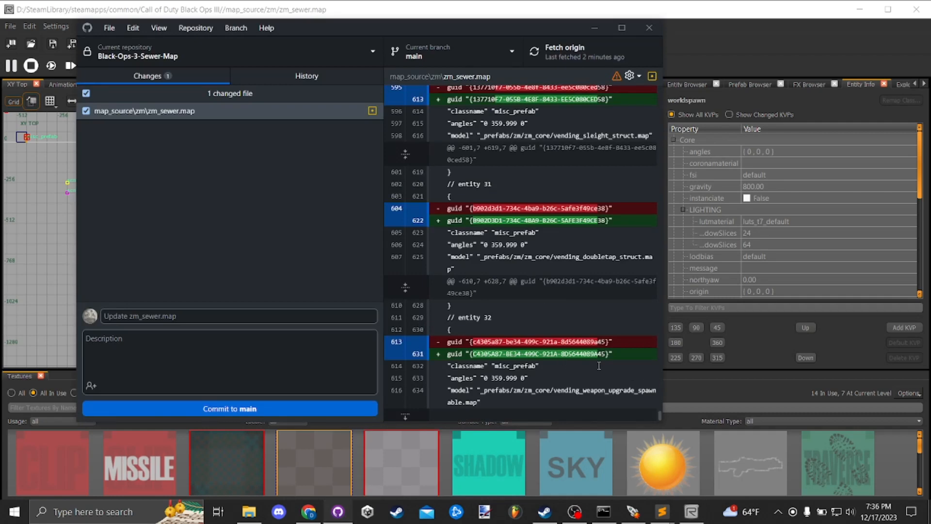
pyautogui.scroll(10, 495, 228)
pyautogui.scroll(10, 494, 228)
pyautogui.scroll(-5, 586, 308)
pyautogui.scroll(5, 586, 309)
pyautogui.scroll(6, 590, 292)
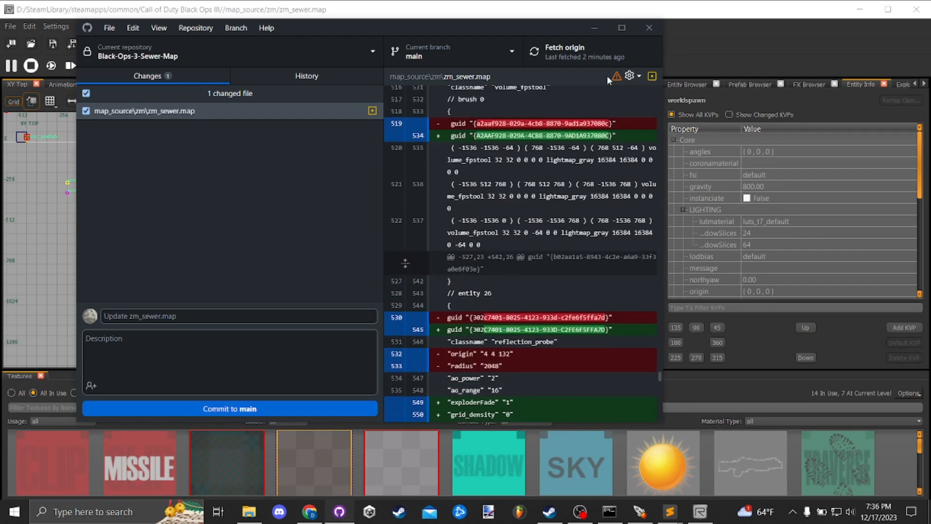
pyautogui.click(600, 31)
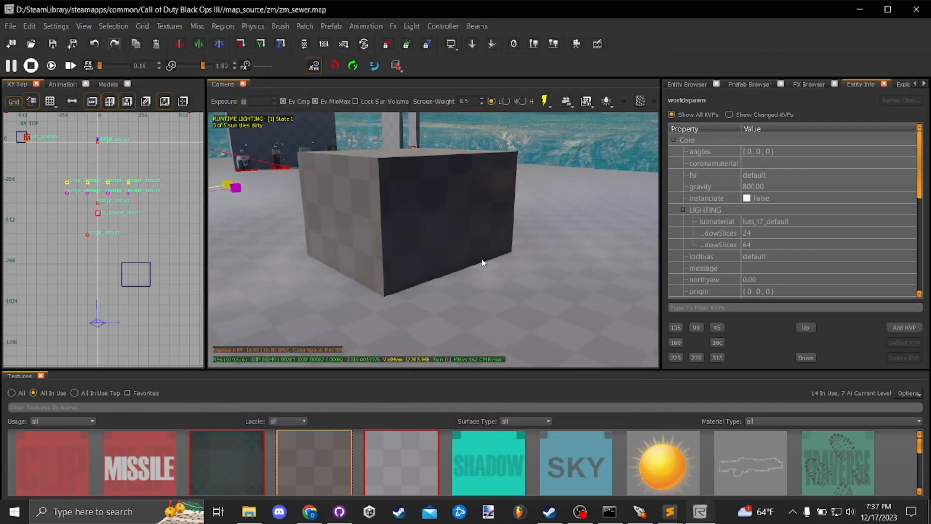
# - Examine the new block from several sides and distances in the camera view
pyautogui.rightClick(493, 276)
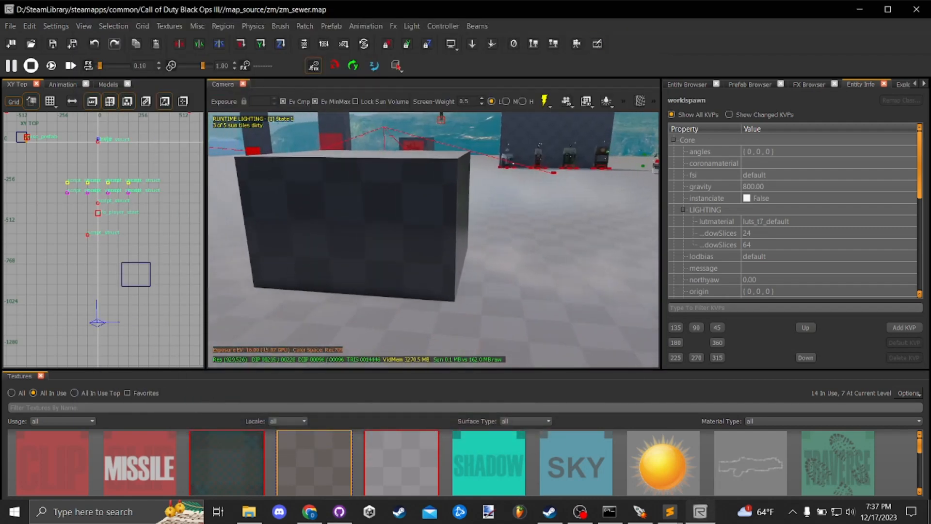
pyautogui.press('e')
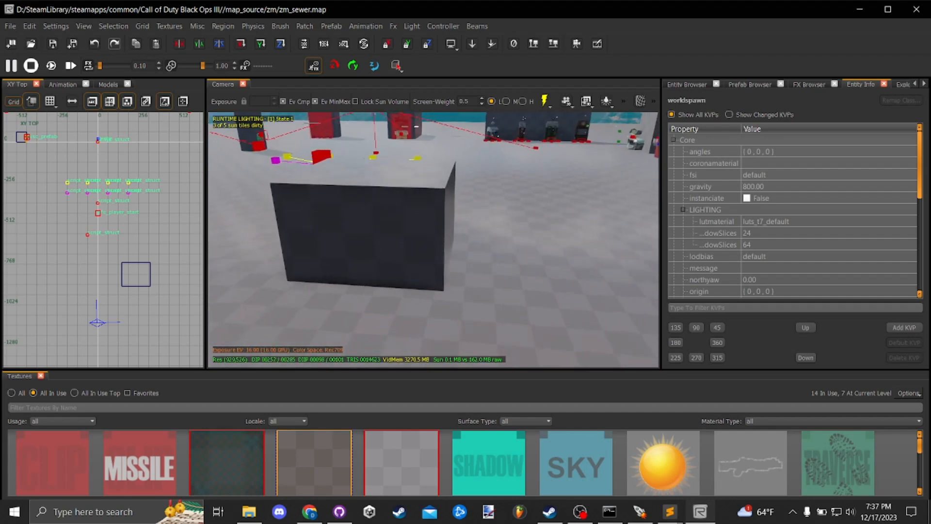
pyautogui.press('w')
pyautogui.press('s')
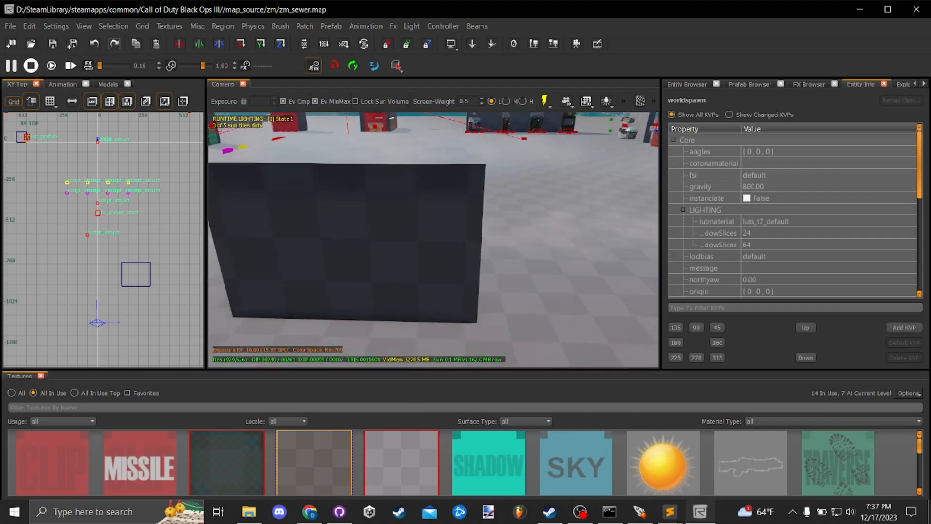
pyautogui.rightClick(490, 259)
pyautogui.press('s')
pyautogui.click(461, 264)
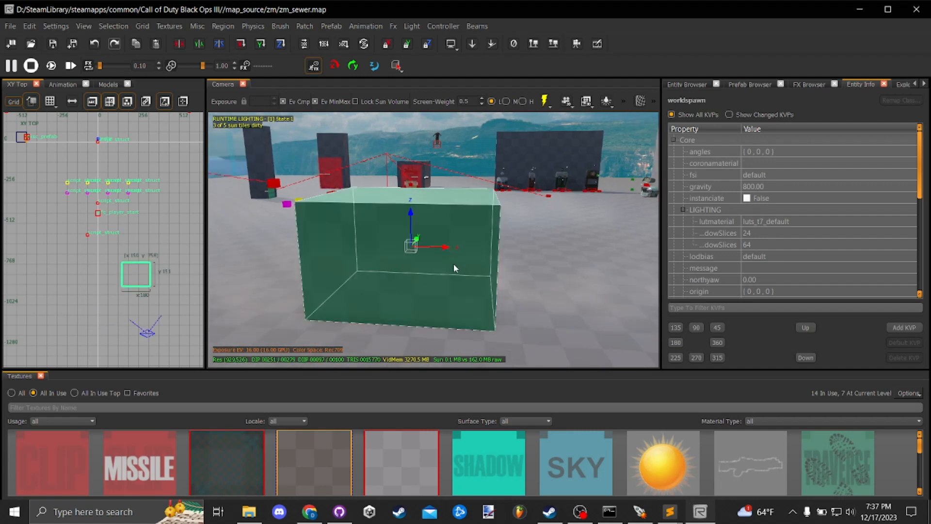
pyautogui.press('Escape')
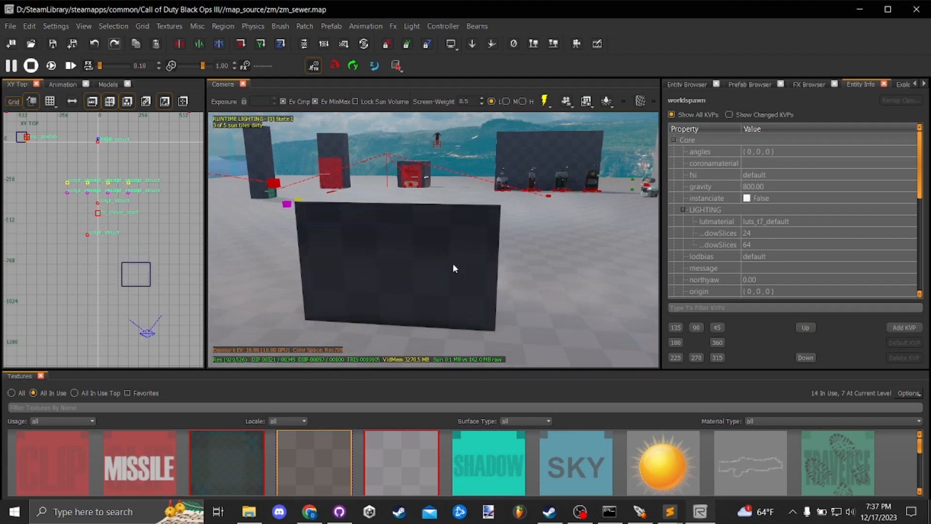
# - Select the vending_weapon_upgrade_spawnable prefab near the perk machines and inspect it up close
pyautogui.rightClick(453, 265)
pyautogui.press('w')
pyautogui.rightClick(473, 273)
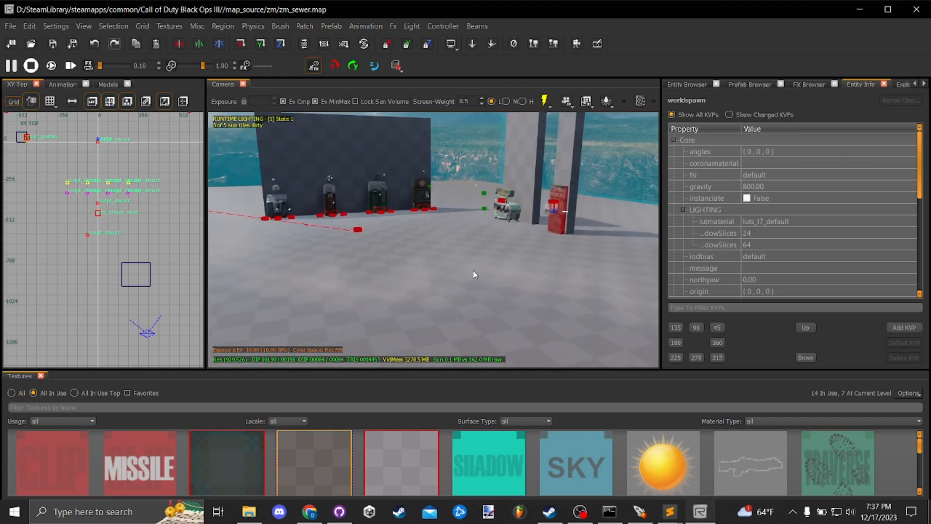
pyautogui.rightClick(471, 262)
pyautogui.press('w')
pyautogui.press('s')
pyautogui.rightClick(466, 247)
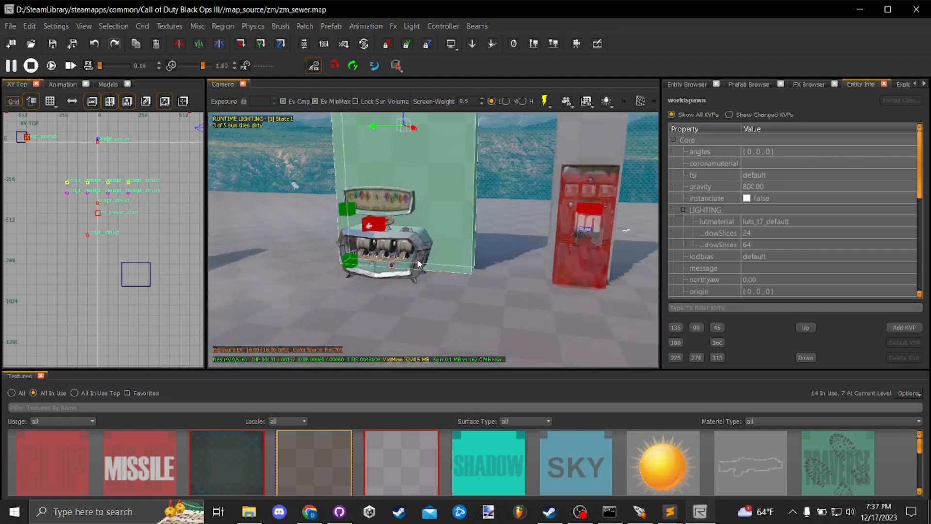
pyautogui.click(383, 268)
pyautogui.rightClick(429, 274)
pyautogui.press('s')
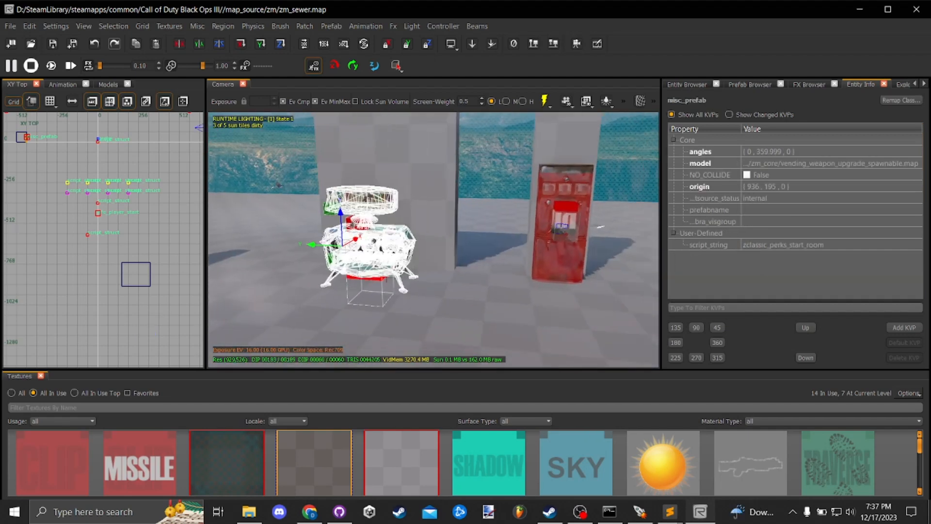
pyautogui.rightClick(432, 270)
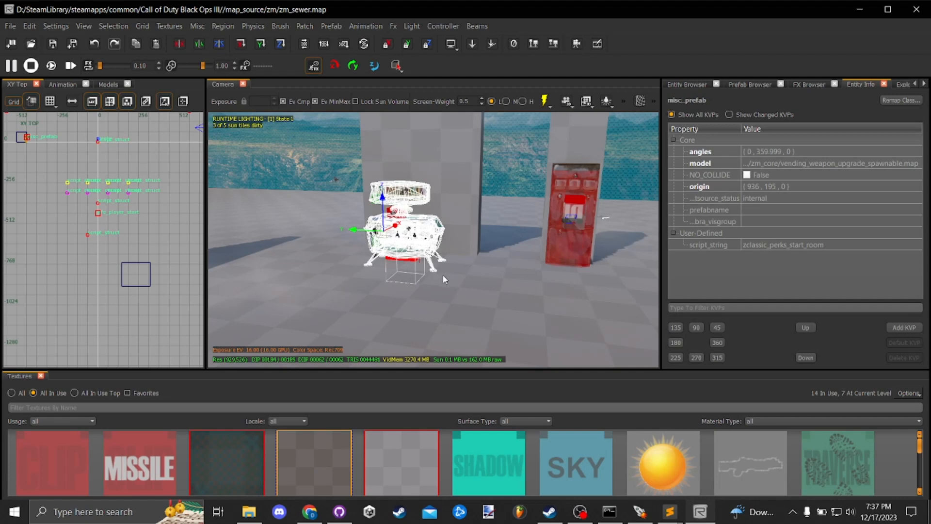
pyautogui.rightClick(442, 275)
pyautogui.press('w')
pyautogui.press('s')
pyautogui.press('w')
pyautogui.rightClick(444, 273)
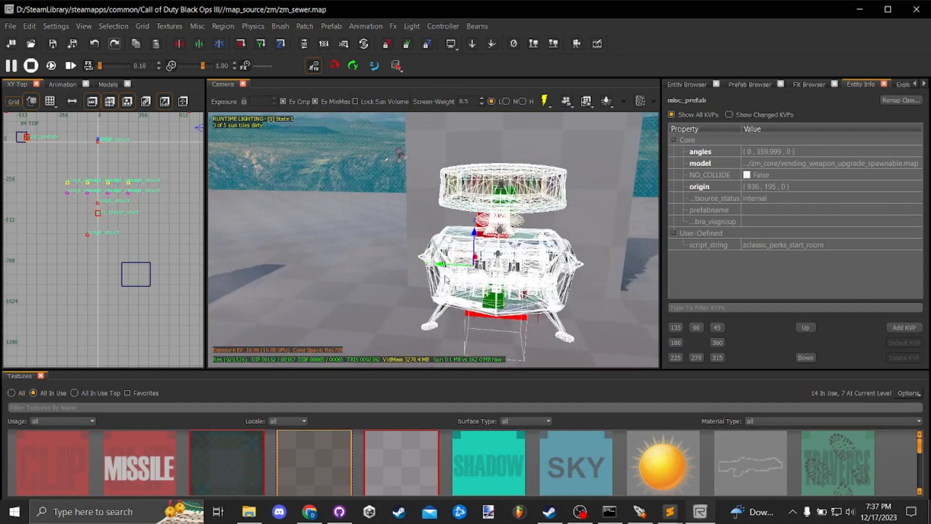
# - Shift the weapon upgrade machine prefab back and forth along the Y axis, leaving its origin at (936, 102, 0), and deselect it
pyautogui.moveTo(437, 265); pyautogui.dragTo(327, 262)
pyautogui.rightClick(410, 250)
pyautogui.press('s')
pyautogui.rightClick(411, 248)
pyautogui.press('Escape')
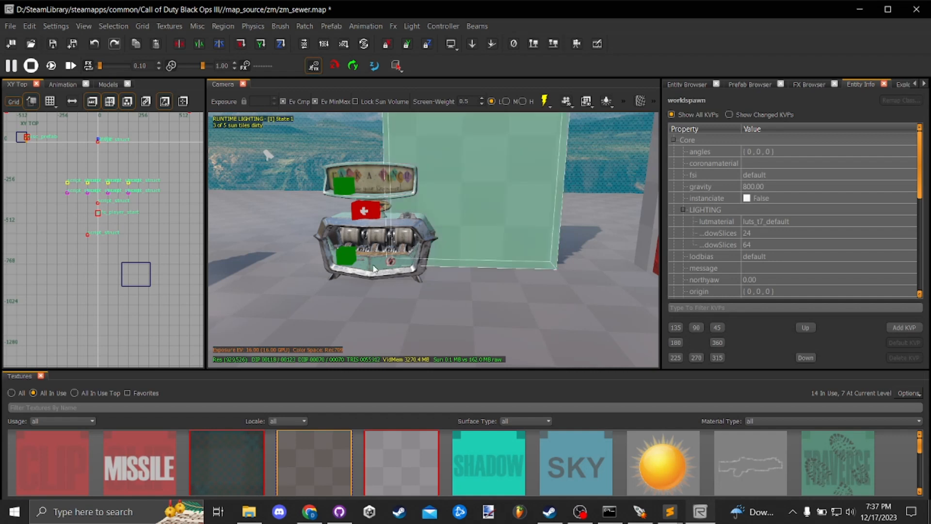
pyautogui.click(412, 250)
pyautogui.moveTo(319, 251); pyautogui.dragTo(528, 254)
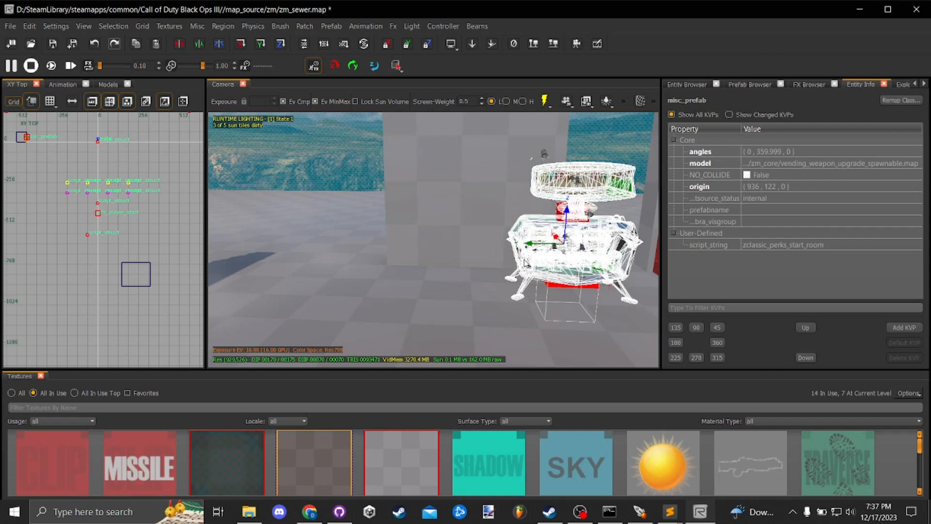
pyautogui.moveTo(532, 248); pyautogui.dragTo(433, 253)
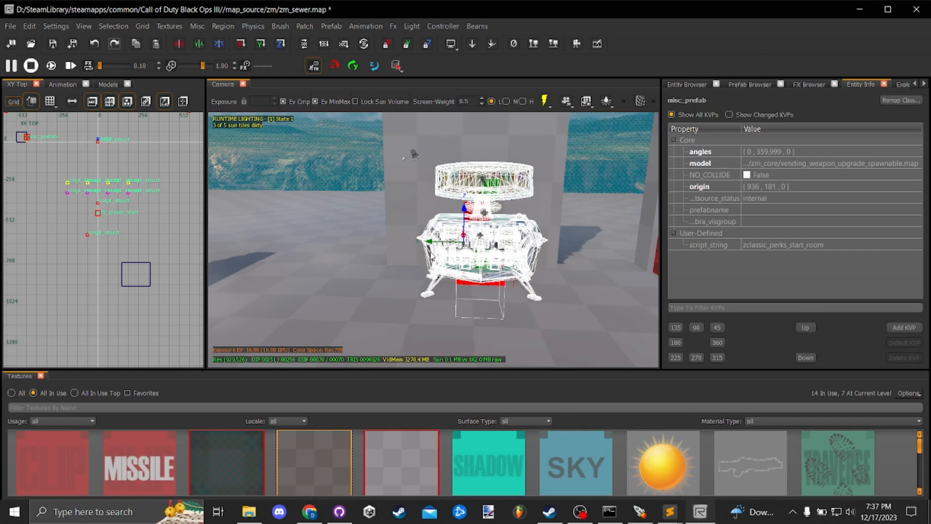
pyautogui.moveTo(434, 245); pyautogui.dragTo(563, 285)
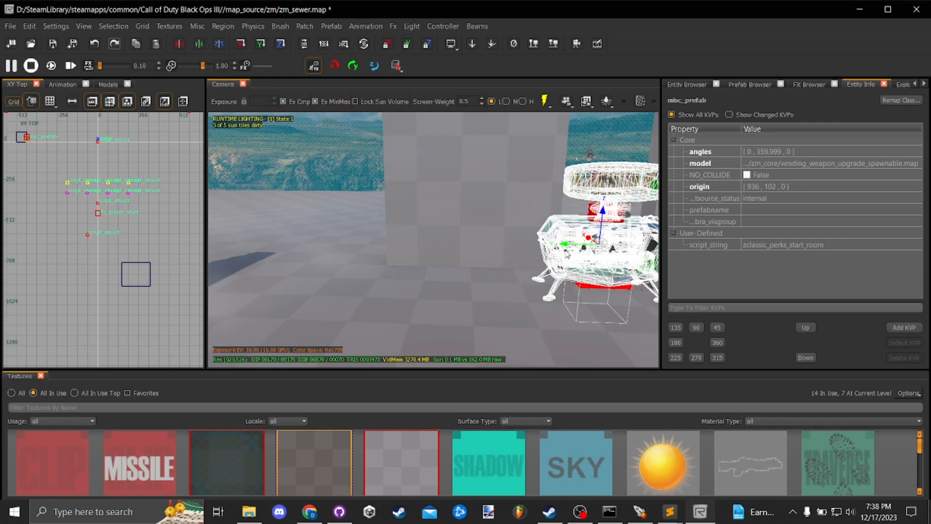
pyautogui.rightClick(539, 219)
pyautogui.press('Escape')
# - Examine the open floor, the perk machines and the surrounding walls across the map in the camera view
pyautogui.rightClick(539, 238)
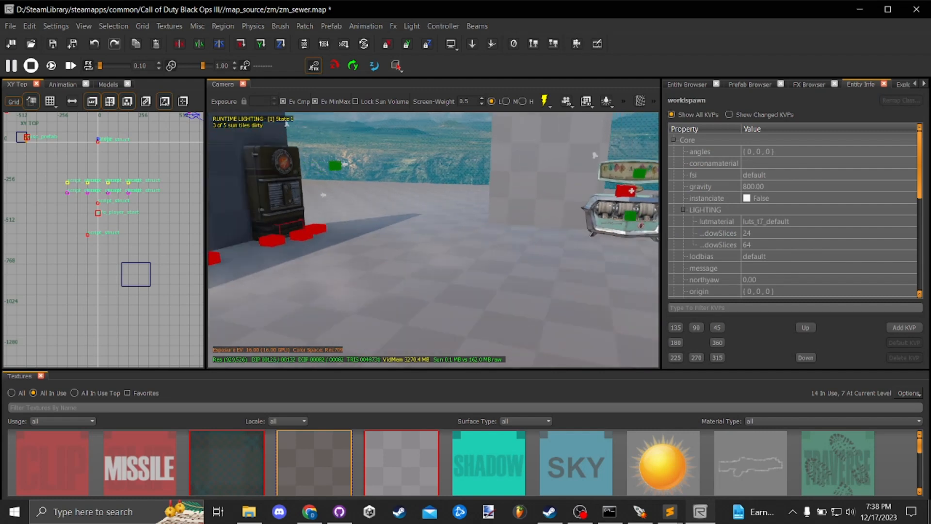
pyautogui.rightClick(528, 236)
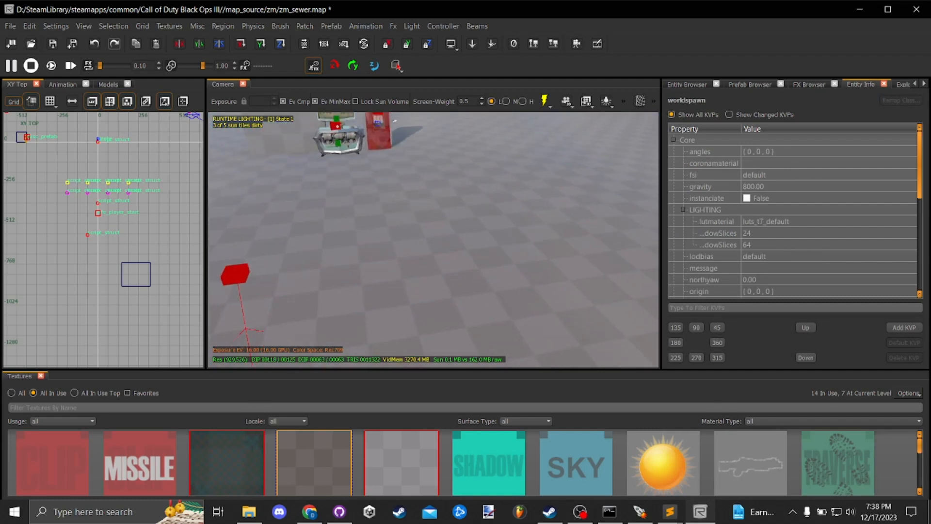
pyautogui.rightClick(515, 240)
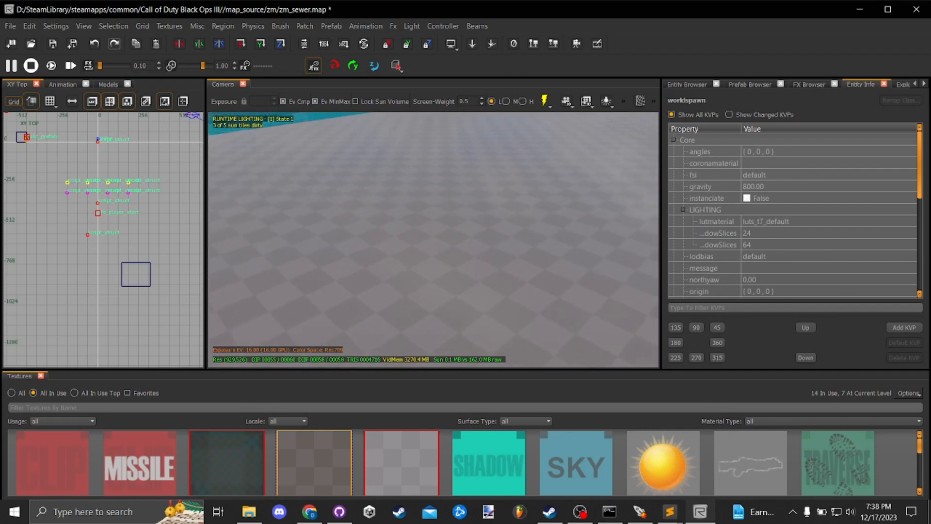
pyautogui.rightClick(515, 242)
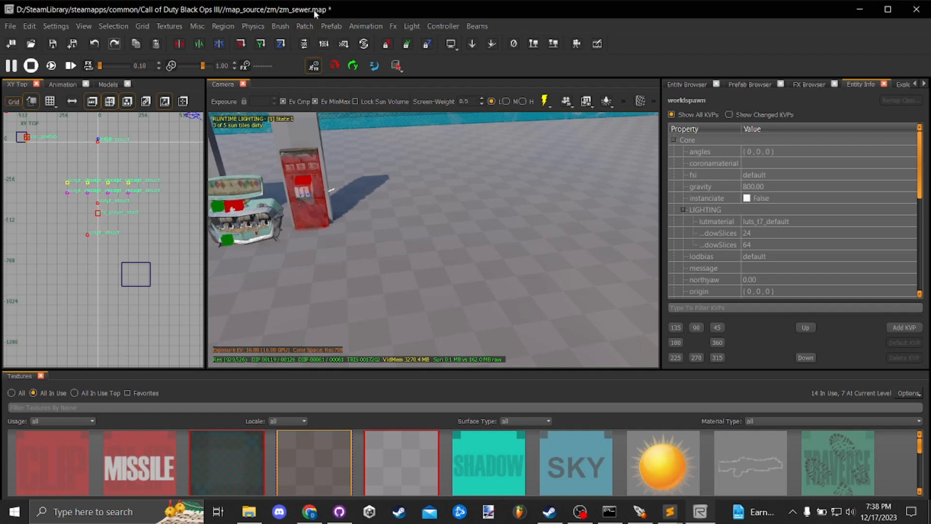
pyautogui.rightClick(375, 202)
pyautogui.rightClick(371, 234)
pyautogui.press('w')
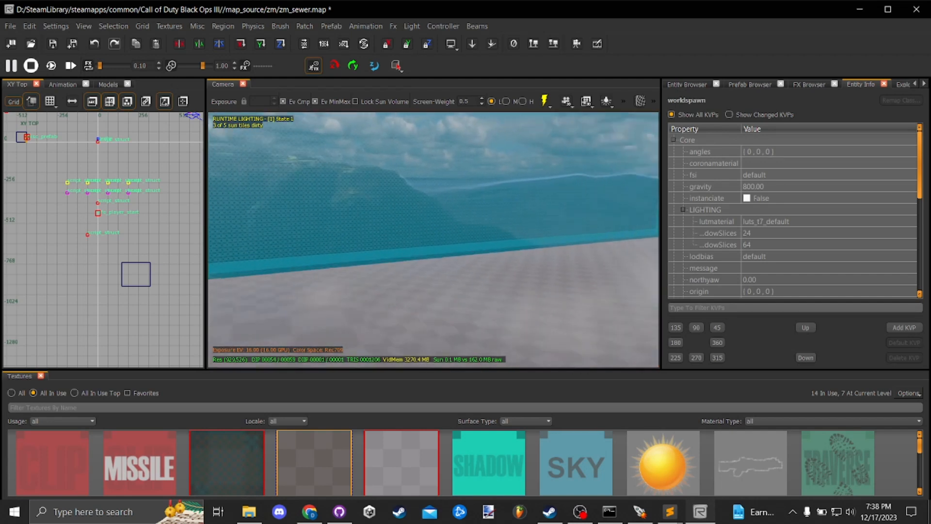
pyautogui.press('w')
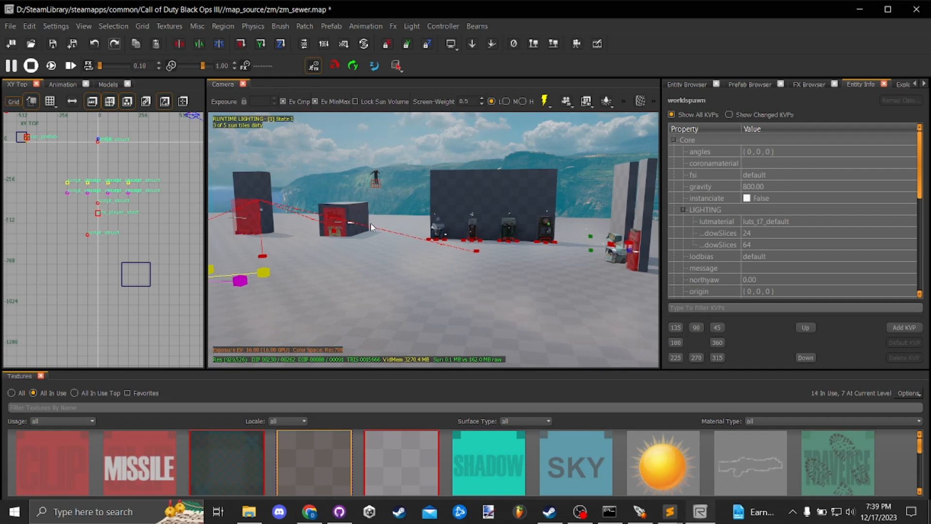
pyautogui.rightClick(403, 265)
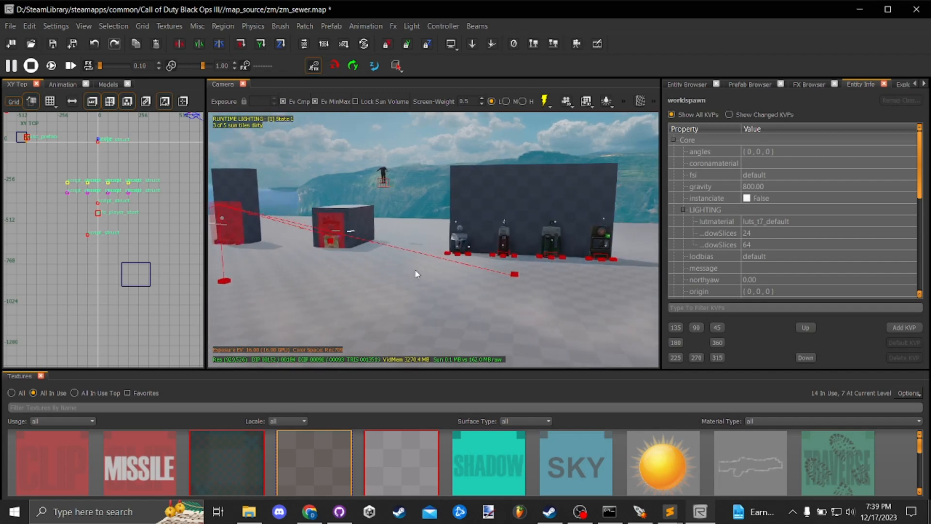
# - Examine the map's floor, spawn markers, perk machines and the standalone block from several sides in the camera view
pyautogui.rightClick(415, 271)
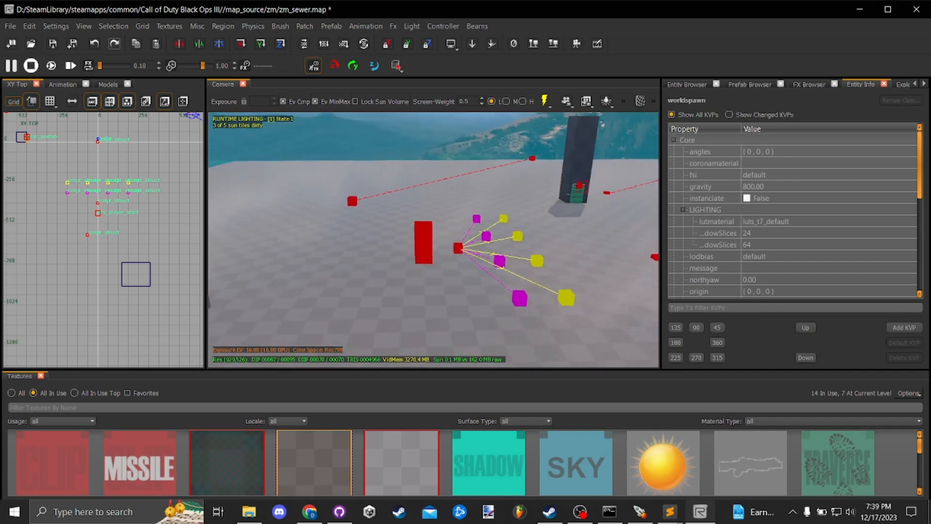
pyautogui.rightClick(410, 272)
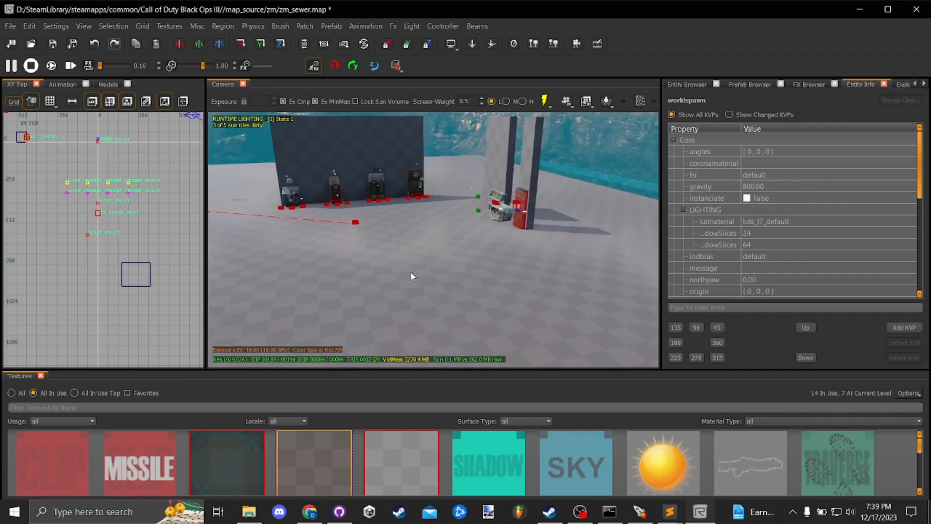
pyautogui.rightClick(410, 272)
pyautogui.click(435, 243)
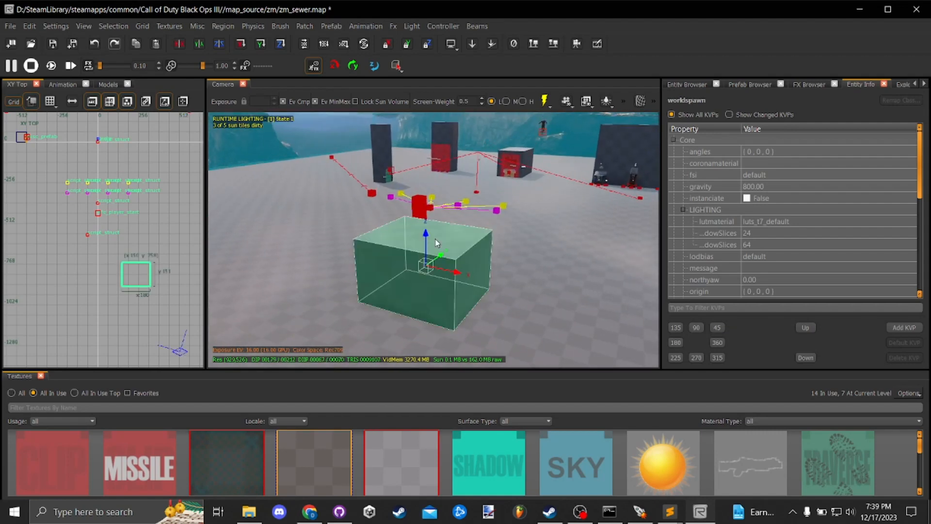
pyautogui.rightClick(436, 239)
pyautogui.press('Escape')
pyautogui.rightClick(413, 267)
pyautogui.rightClick(414, 267)
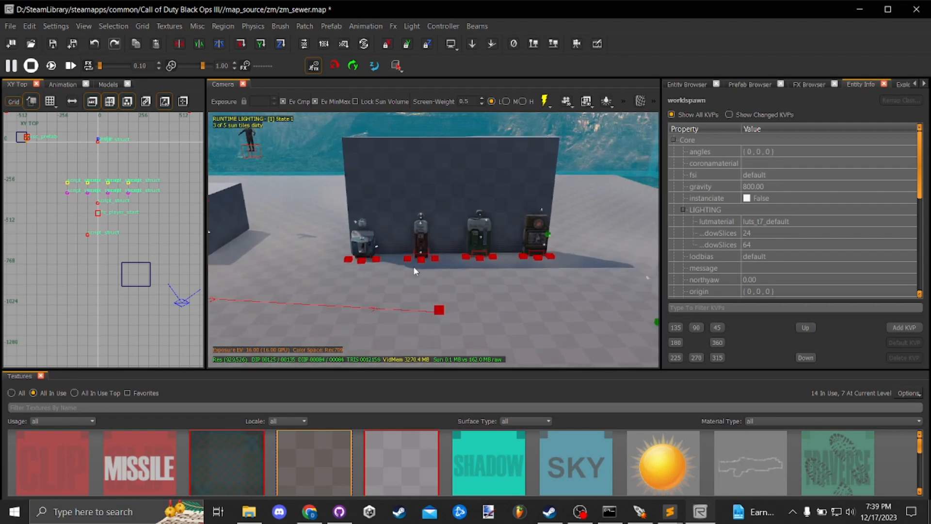
# - Draw a block about 718 units wide in the top view around the perk machines, their wall and the nearby pillars
pyautogui.click(391, 204)
pyautogui.rightClick(321, 261)
pyautogui.scroll(-4, 176, 251)
pyautogui.rightClick(176, 251)
pyautogui.press('Escape')
pyautogui.scroll(3, 129, 202)
pyautogui.moveTo(101, 162)
pyautogui.mouseDown()
pyautogui.moveTo(155, 248)
pyautogui.moveTo(187, 270)
pyautogui.mouseUp()
pyautogui.scroll(-2, 154, 286)
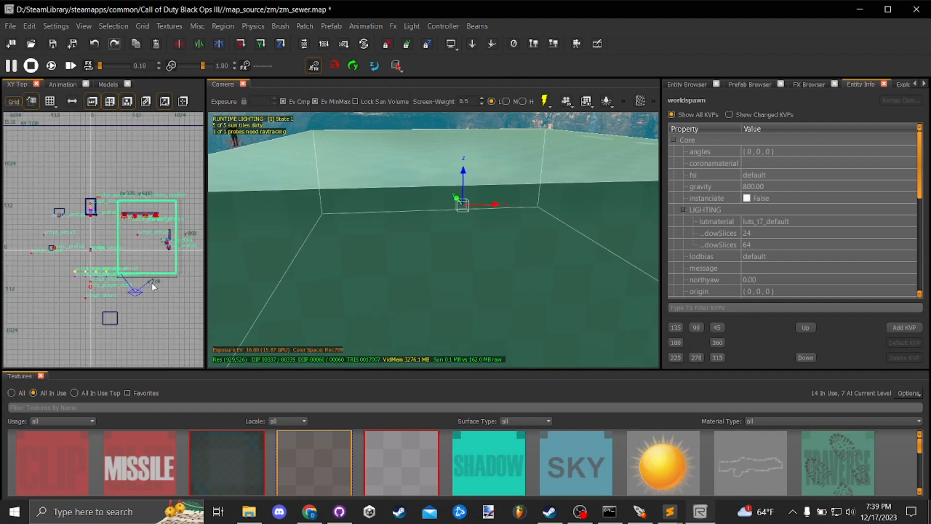
# - In the XZ Front view, stretch the enclosing block up and down to about 616 units tall around the perk machines and walls
pyautogui.press('capslock')
pyautogui.press('capslock')
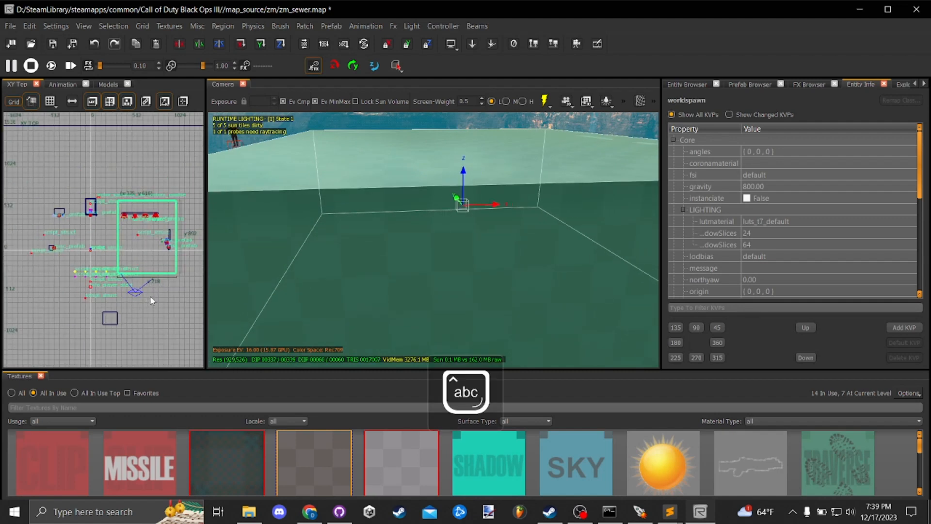
pyautogui.hotkey('ctrl', 'Tab')
pyautogui.scroll(3, 104, 255)
pyautogui.moveTo(104, 257); pyautogui.dragTo(104, 284)
pyautogui.moveTo(110, 193); pyautogui.dragTo(111, 163)
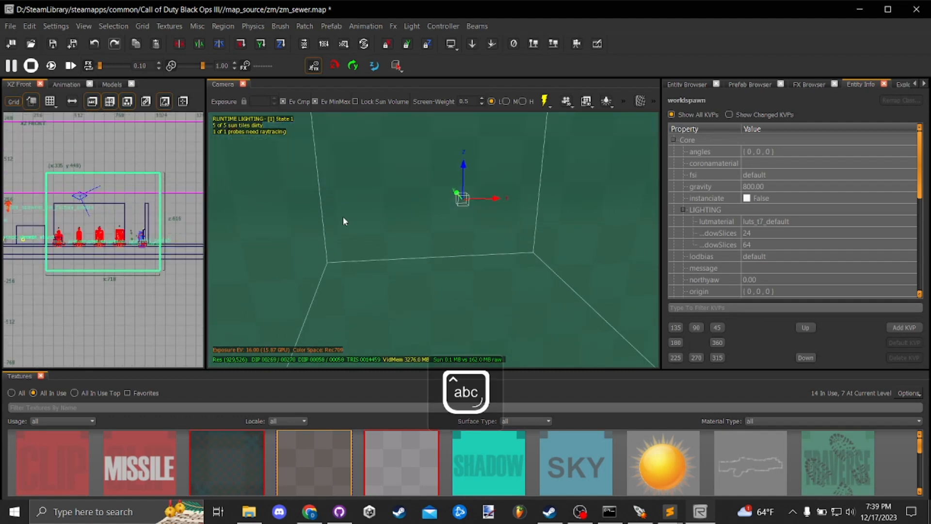
# - Select everything inside the enclosing block and remove the start_zone_spawners struct on the open floor from the selection
pyautogui.rightClick(370, 219)
pyautogui.moveTo(412, 237)
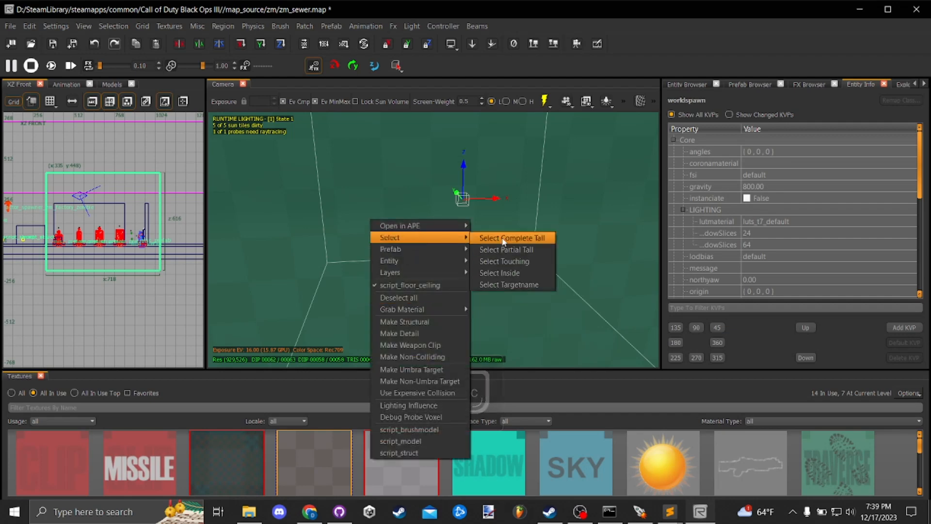
pyautogui.click(520, 270)
pyautogui.moveTo(462, 236); pyautogui.dragTo(459, 243)
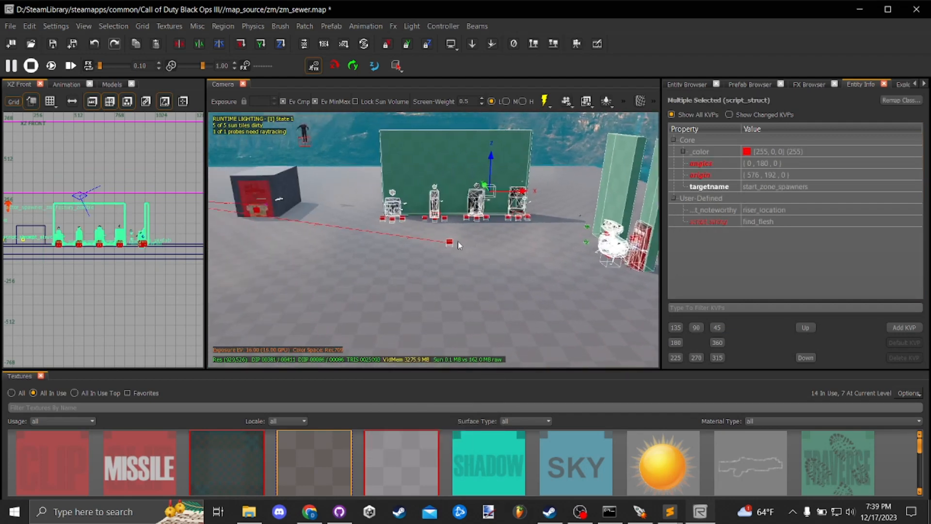
pyautogui.keyDown('shift'); pyautogui.click(450, 242); pyautogui.keyUp('shift')
pyautogui.moveTo(486, 195); pyautogui.dragTo(512, 167)
pyautogui.hotkey('ctrl', 'z')
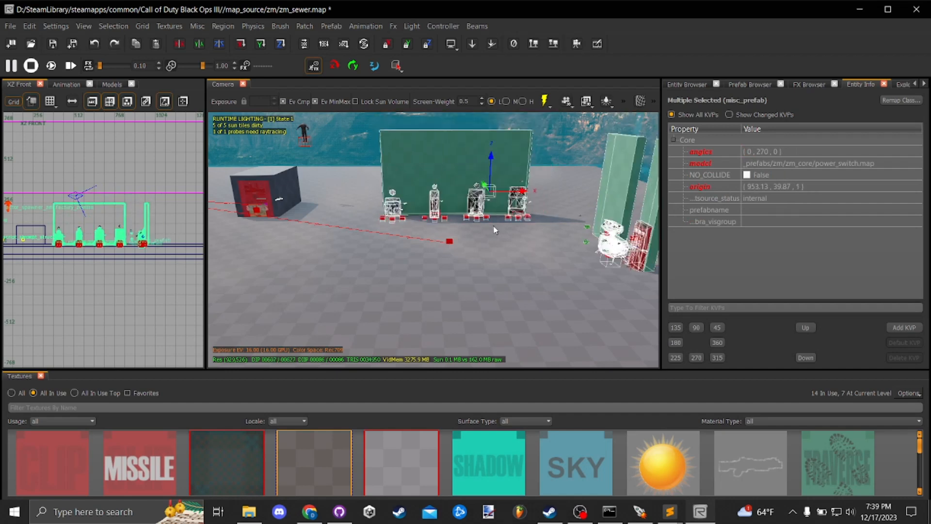
pyautogui.moveTo(495, 235); pyautogui.dragTo(491, 241)
# - Start saving the selected walls, perk machines and other prefabs as a new prefab
pyautogui.rightClick(431, 243)
pyautogui.moveTo(460, 276)
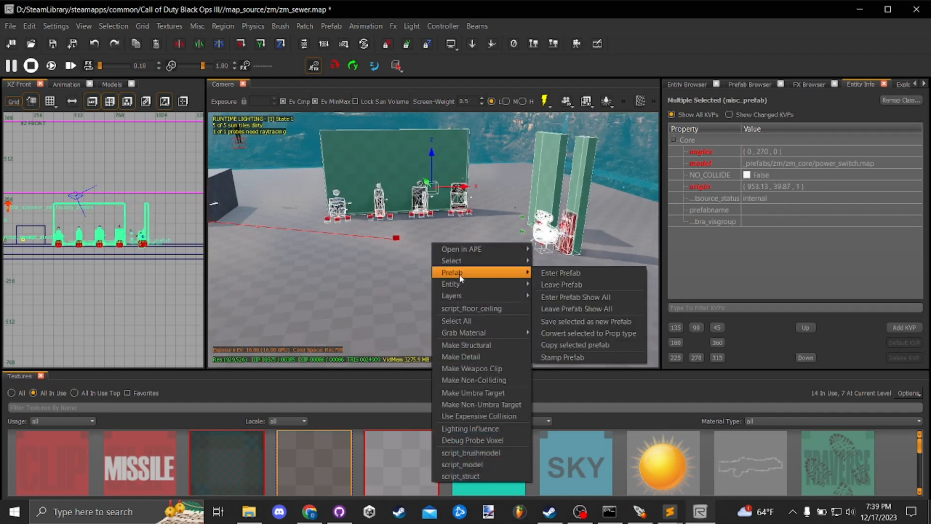
pyautogui.click(587, 321)
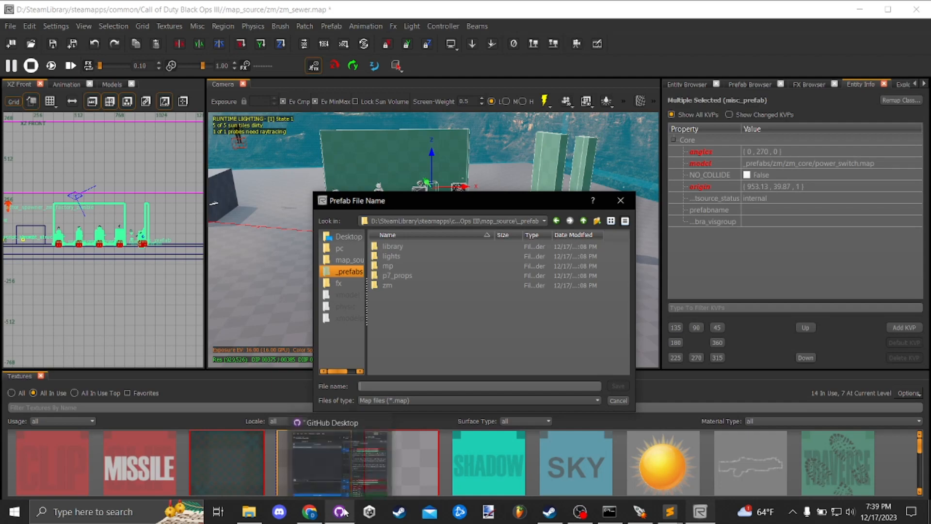
# - Switch to the .gitignore file in Sublime Text and reload it from disk
pyautogui.moveTo(663, 521)
pyautogui.moveTo(651, 466)
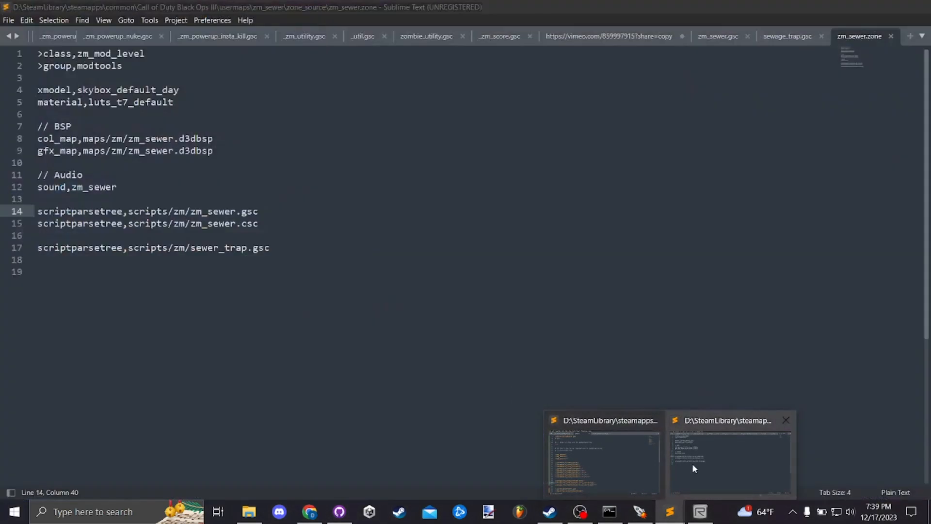
pyautogui.click(646, 462)
pyautogui.scroll(-2, 492, 355)
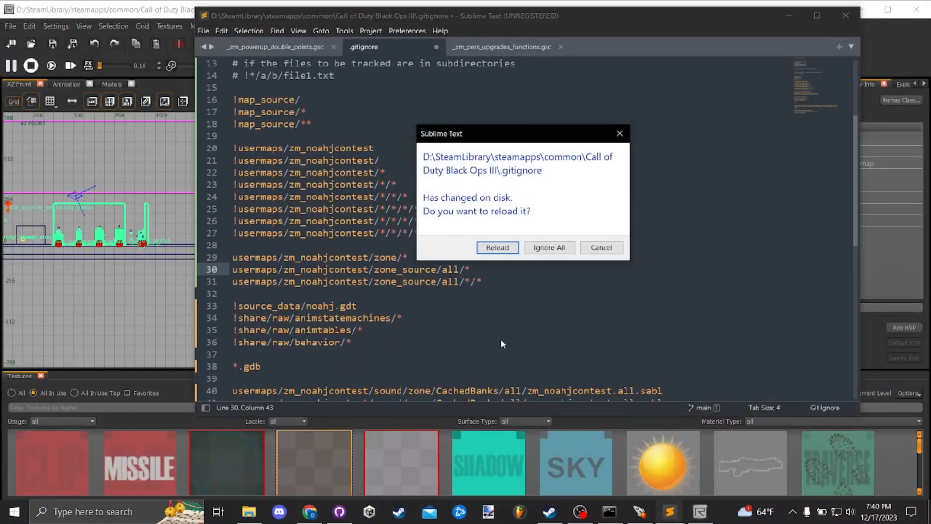
pyautogui.click(497, 247)
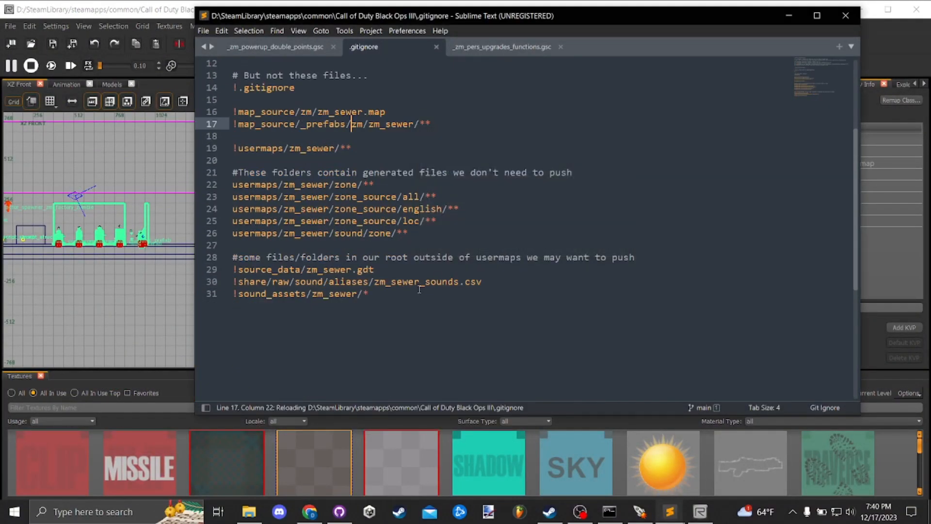
# - Examine the .gitignore lines for map_source/zm/zm_sewer.map and map_source/_prefabs/zm/zm_sewer/**, and return to Radiant
pyautogui.scroll(3, 419, 289)
pyautogui.scroll(-2, 376, 291)
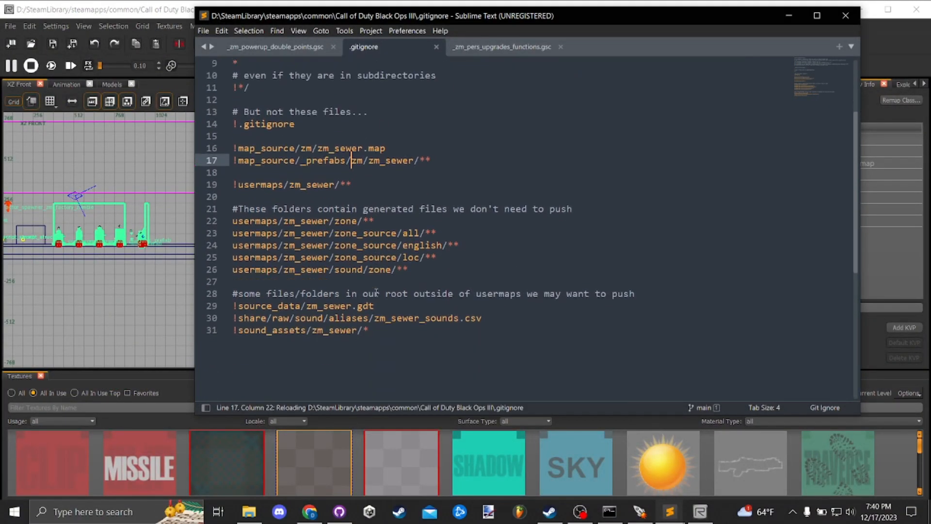
pyautogui.scroll(3, 321, 299)
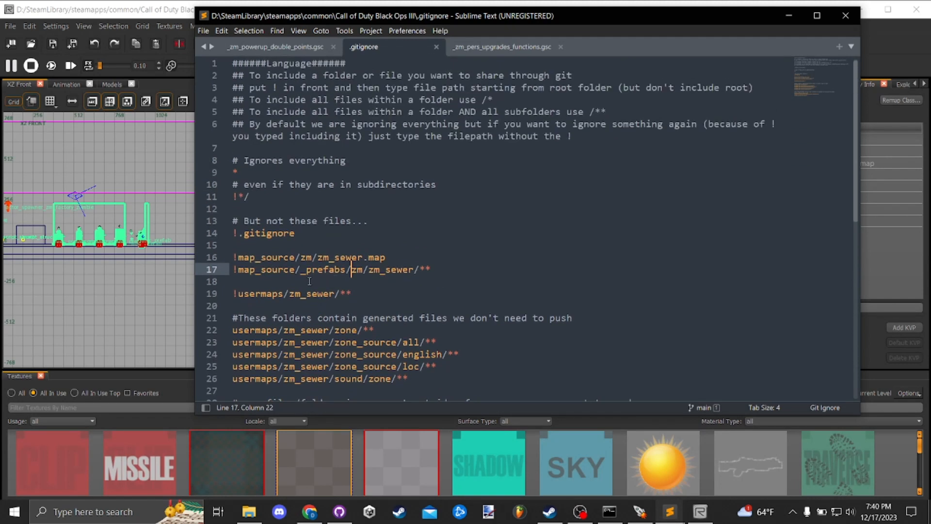
pyautogui.moveTo(296, 256); pyautogui.dragTo(238, 257)
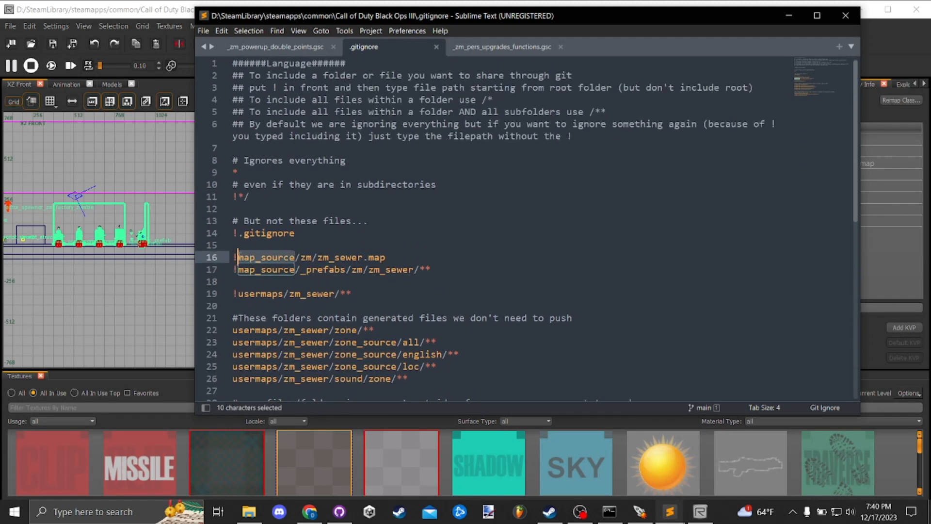
pyautogui.moveTo(390, 257); pyautogui.dragTo(235, 257)
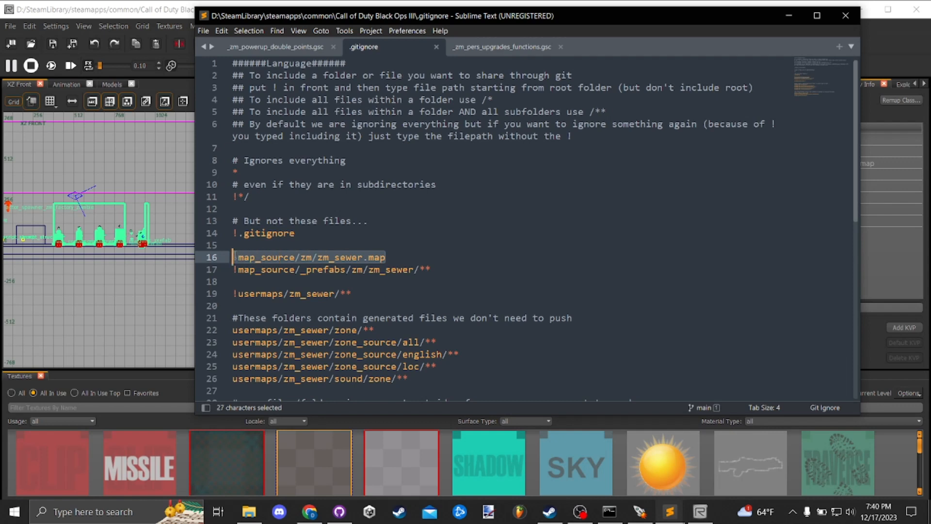
pyautogui.click(346, 257)
pyautogui.moveTo(387, 257); pyautogui.dragTo(419, 269)
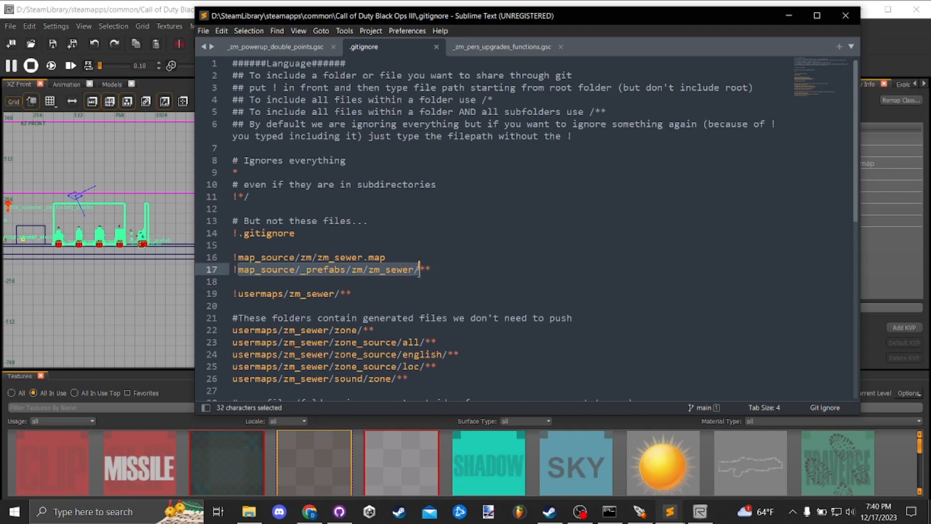
pyautogui.click(444, 272)
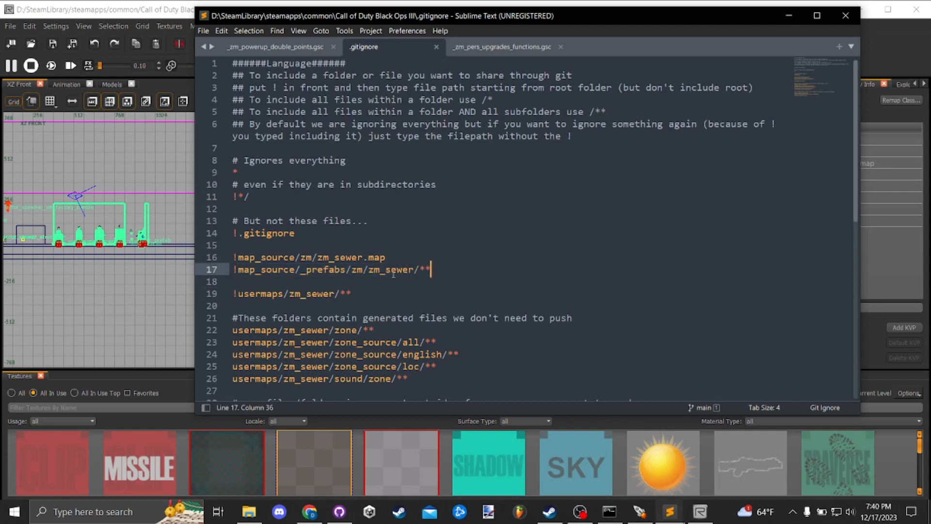
pyautogui.moveTo(237, 270); pyautogui.dragTo(419, 270)
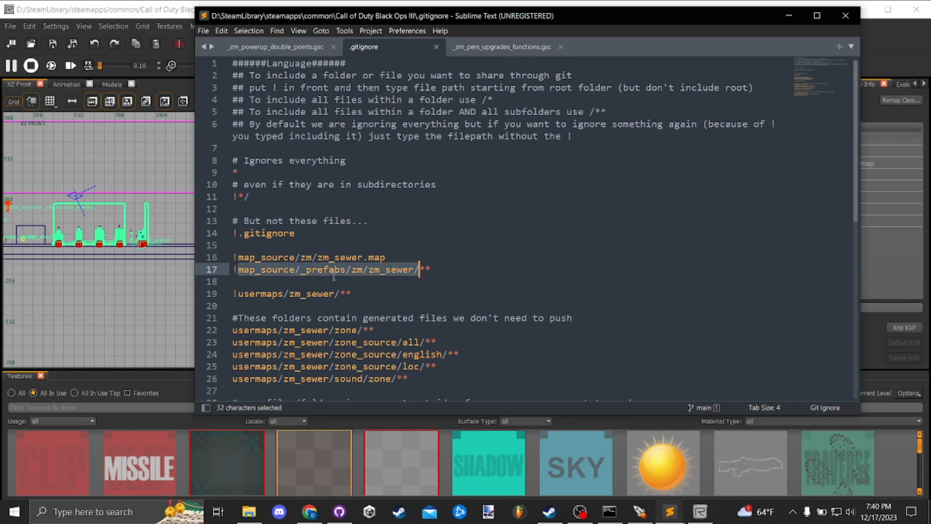
pyautogui.click(389, 276)
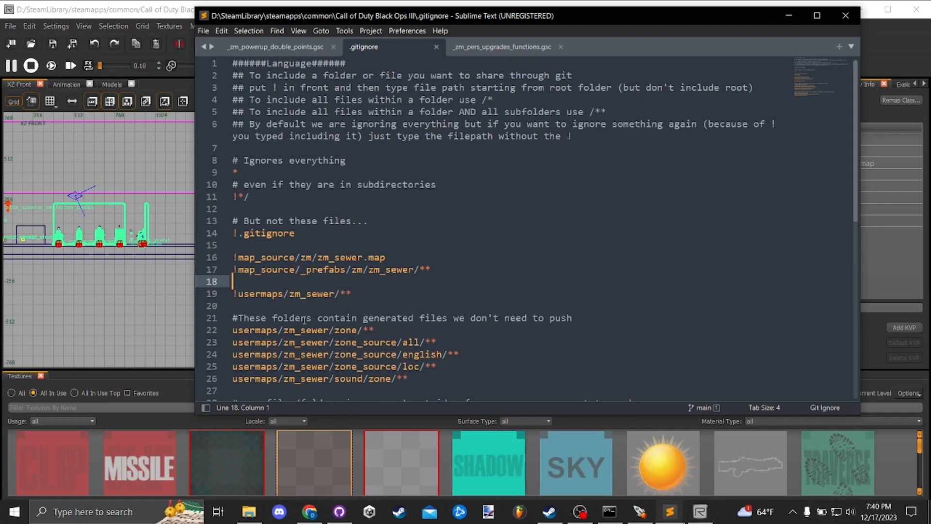
pyautogui.click(783, 17)
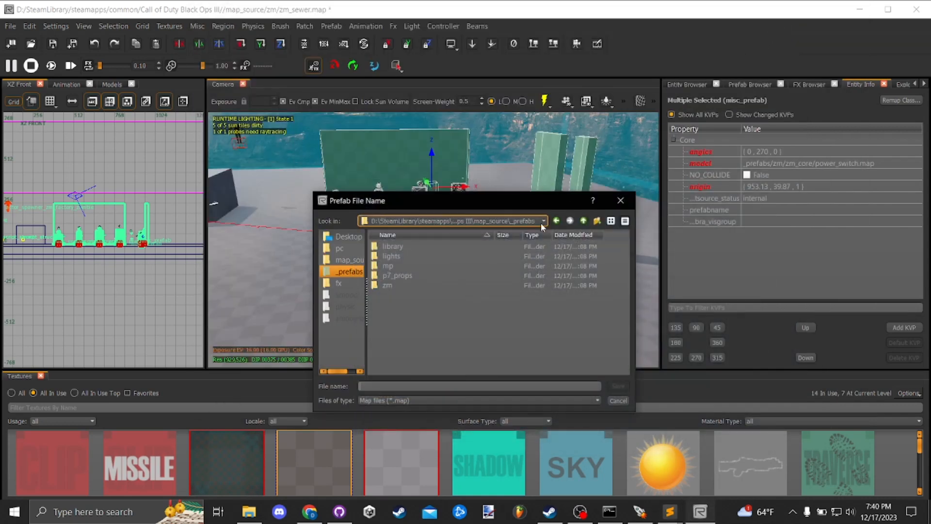
# - Create a new folder named zm_sewer inside the _prefabs/zm folder
pyautogui.click(401, 286)
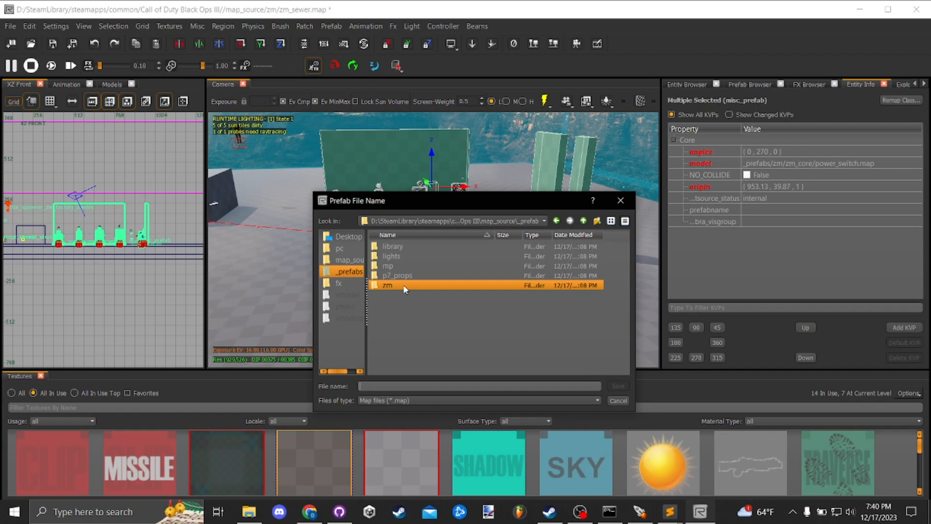
pyautogui.doubleClick(411, 286)
pyautogui.rightClick(405, 301)
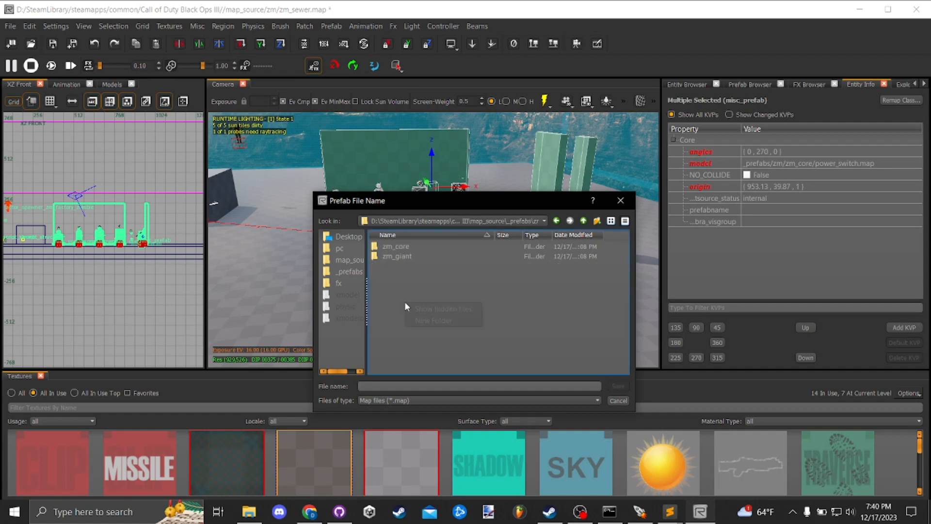
pyautogui.click(428, 318)
pyautogui.write('zm_sewer')
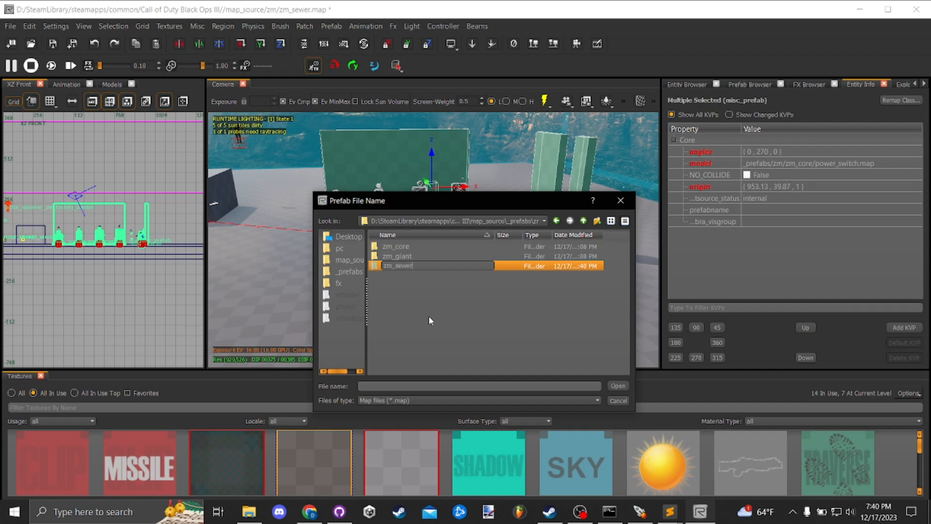
pyautogui.press('Return')
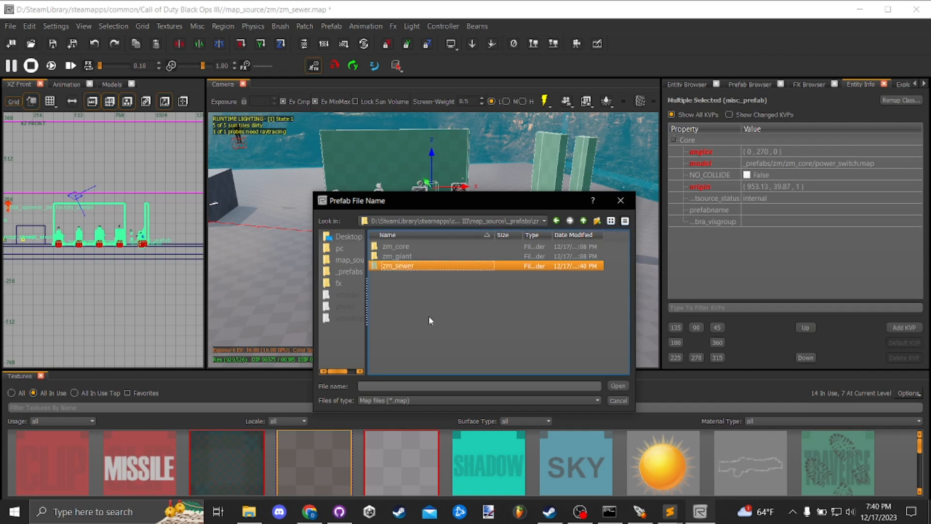
# - Save the new prefab in the zm_sewer folder under the name rightside
pyautogui.doubleClick(429, 267)
pyautogui.click(417, 388)
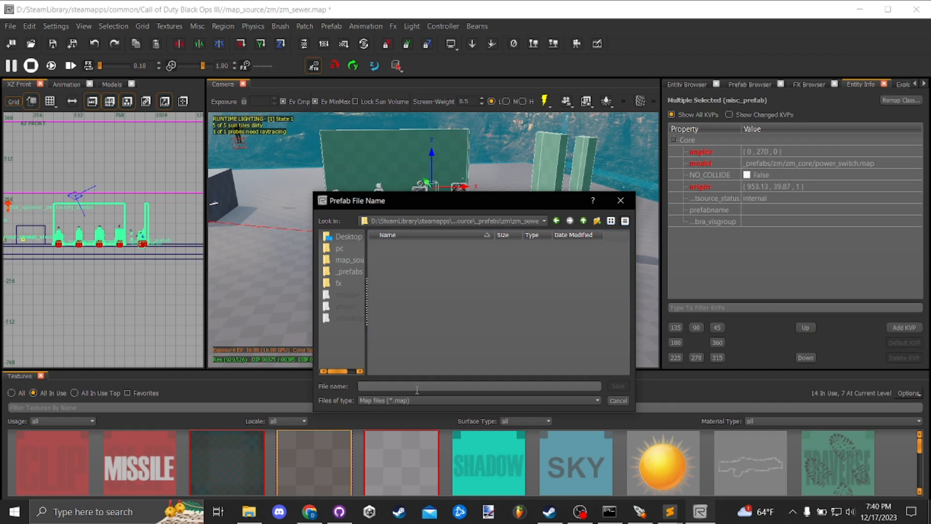
pyautogui.write('rightside')
pyautogui.press('Return')
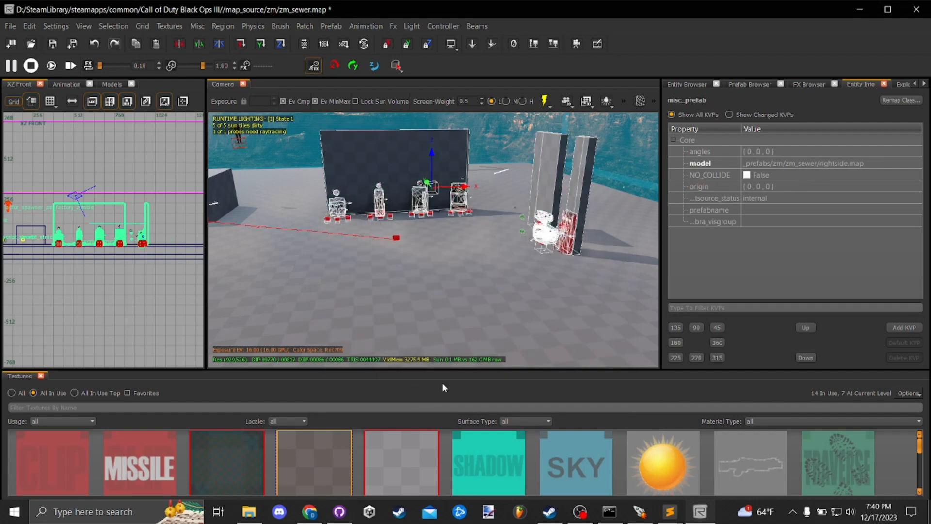
# - Inspect the rightside.map entry among the changed files in GitHub Desktop and return to Radiant
pyautogui.click(339, 512)
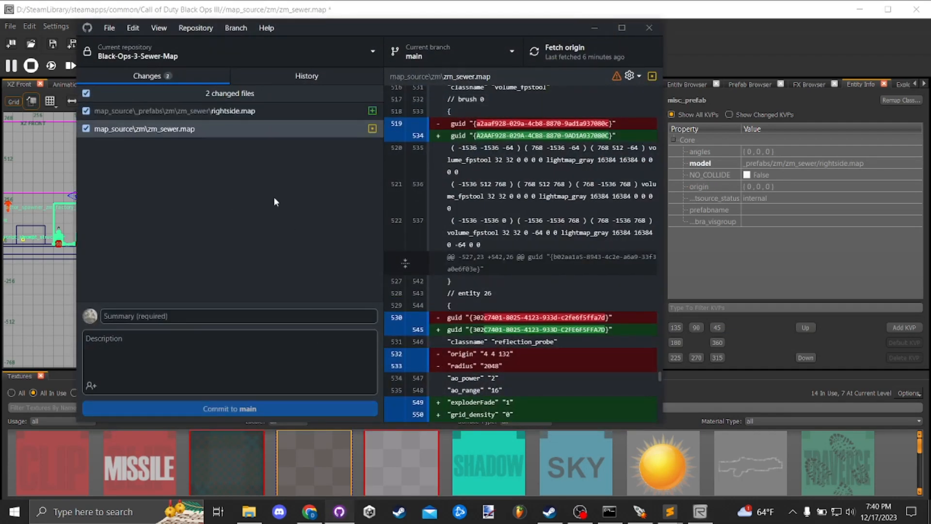
pyautogui.click(255, 112)
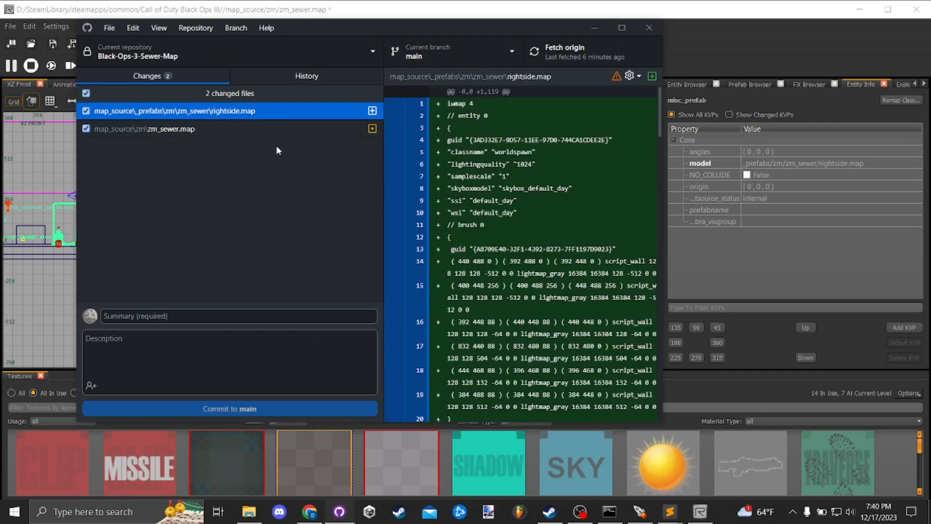
pyautogui.click(690, 29)
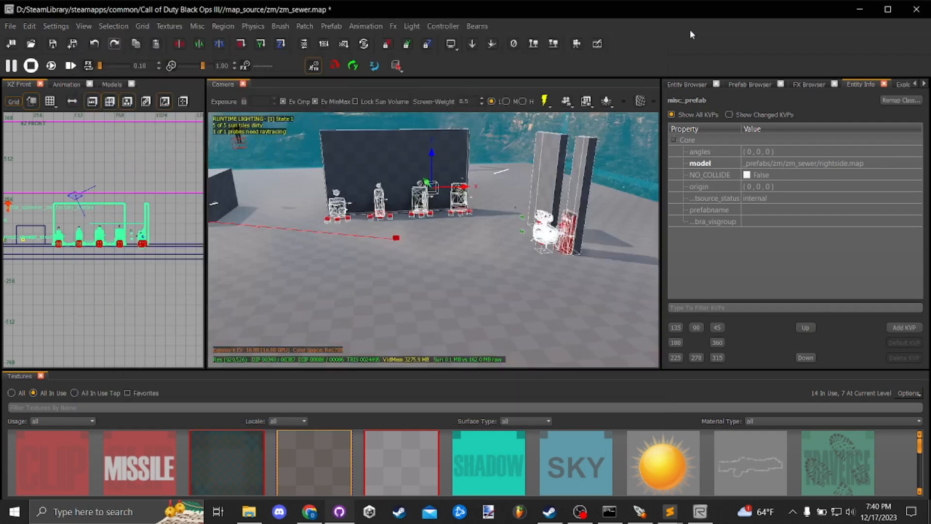
# - Save the zm_sewer map with the new rightside prefab in place
pyautogui.rightClick(461, 230)
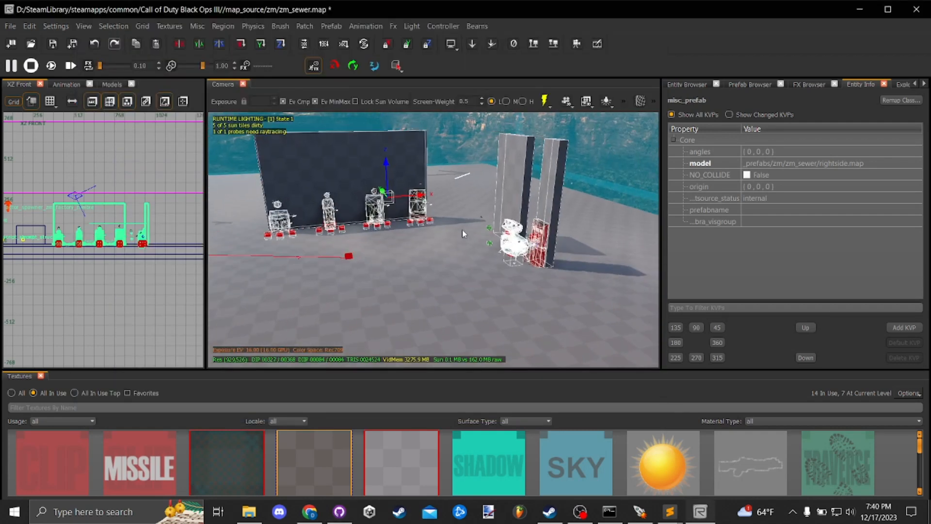
pyautogui.hotkey('ctrl', 's')
pyautogui.rightClick(454, 233)
pyautogui.press('s')
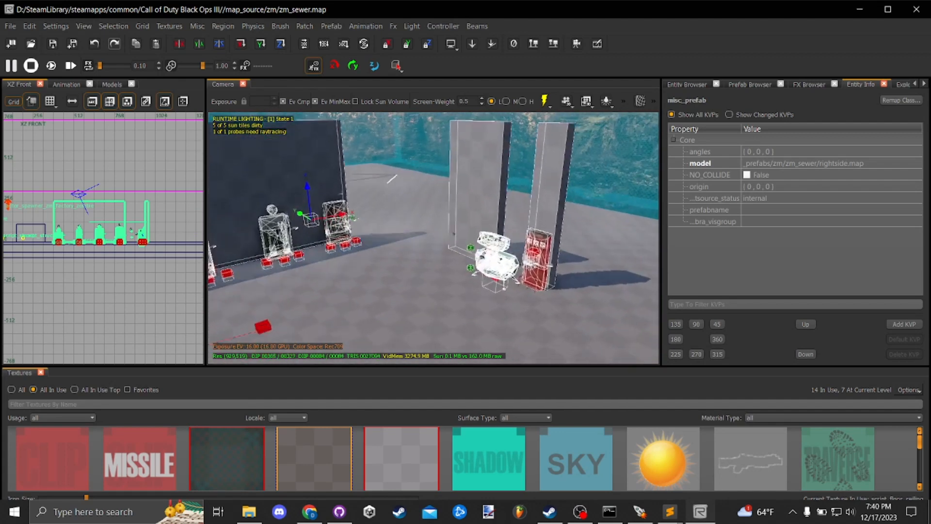
# - Enter the rightside prefab on the zm_sewer map for editing
pyautogui.press('w')
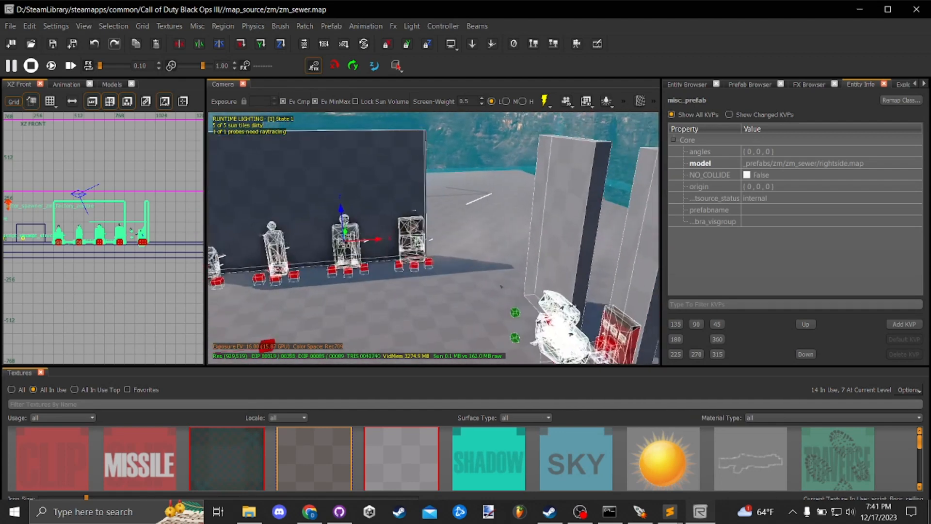
pyautogui.press('s')
pyautogui.rightClick(459, 237)
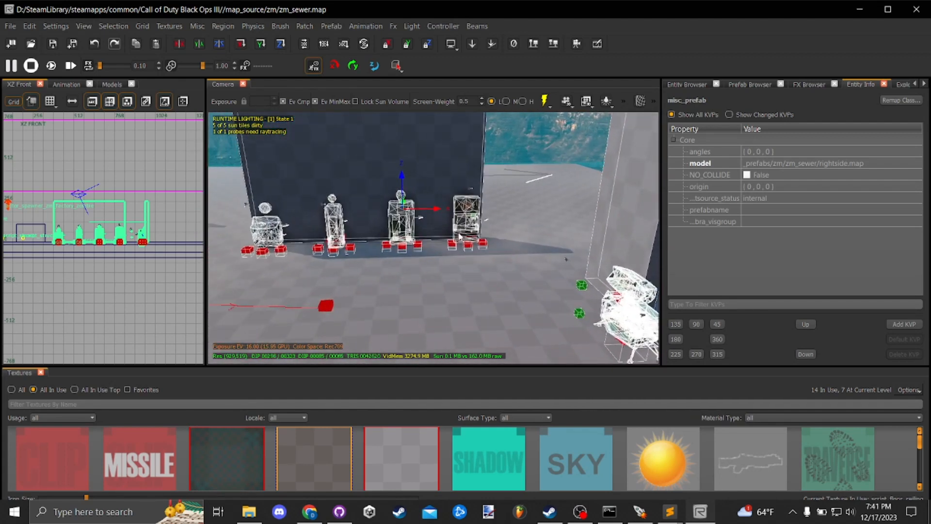
pyautogui.rightClick(418, 221)
pyautogui.moveTo(460, 260)
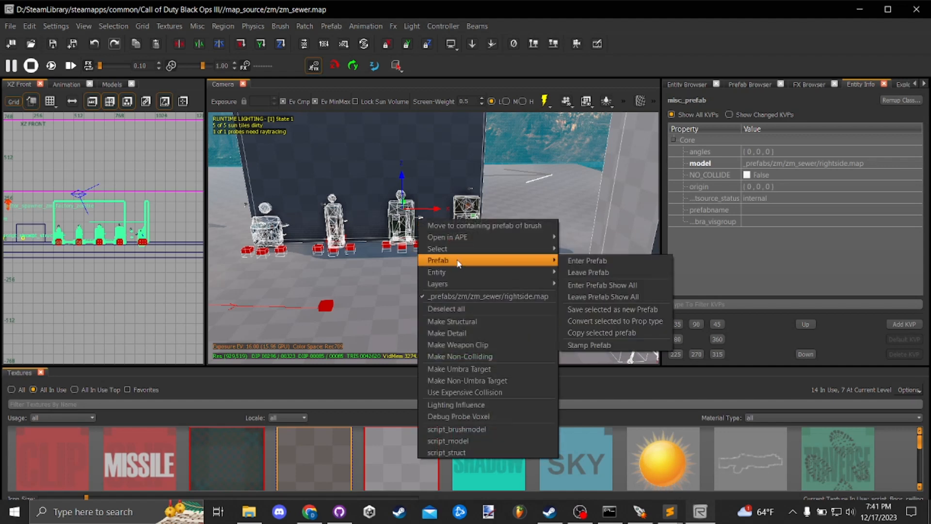
pyautogui.click(589, 262)
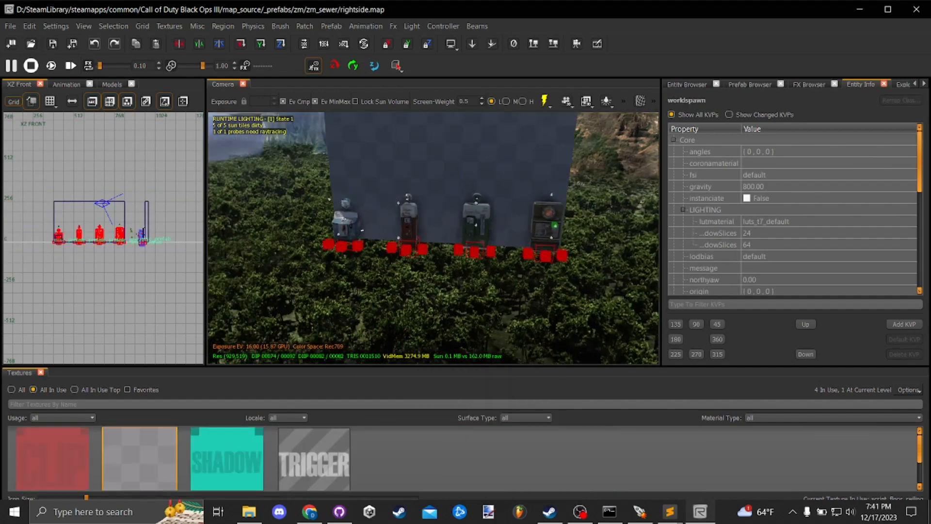
# - Save the four perk machines and the wall behind them as a new prefab named perksection in the zm_sewer folder
pyautogui.keyDown('shift'); pyautogui.click(326, 229); pyautogui.keyUp('shift')
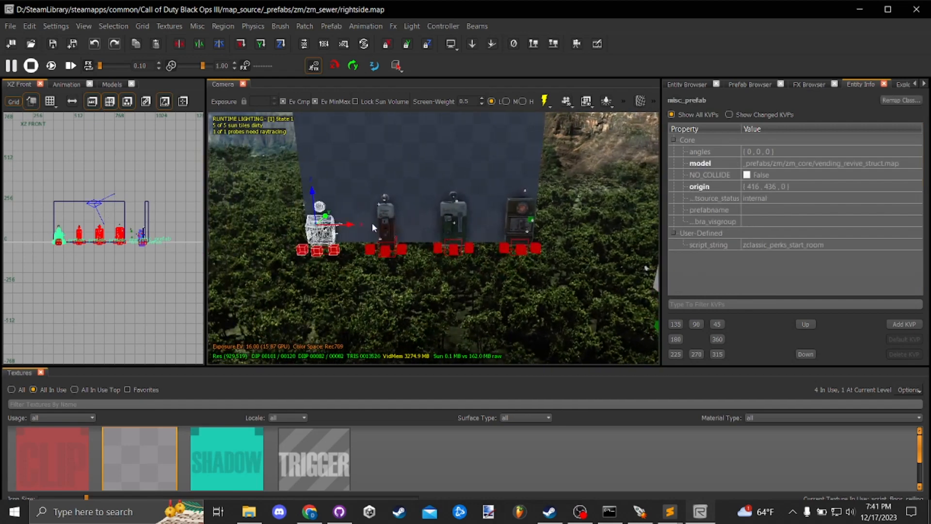
pyautogui.keyDown('shift'); pyautogui.click(382, 222); pyautogui.keyUp('shift')
pyautogui.keyDown('shift'); pyautogui.click(451, 222); pyautogui.keyUp('shift')
pyautogui.keyDown('shift'); pyautogui.click(511, 210); pyautogui.keyUp('shift')
pyautogui.keyDown('shift'); pyautogui.click(478, 215); pyautogui.keyUp('shift')
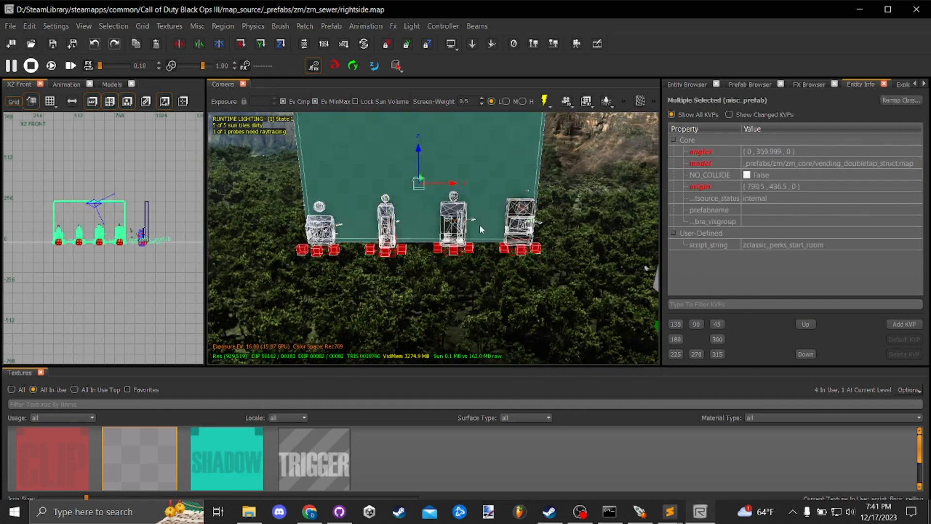
pyautogui.rightClick(440, 249)
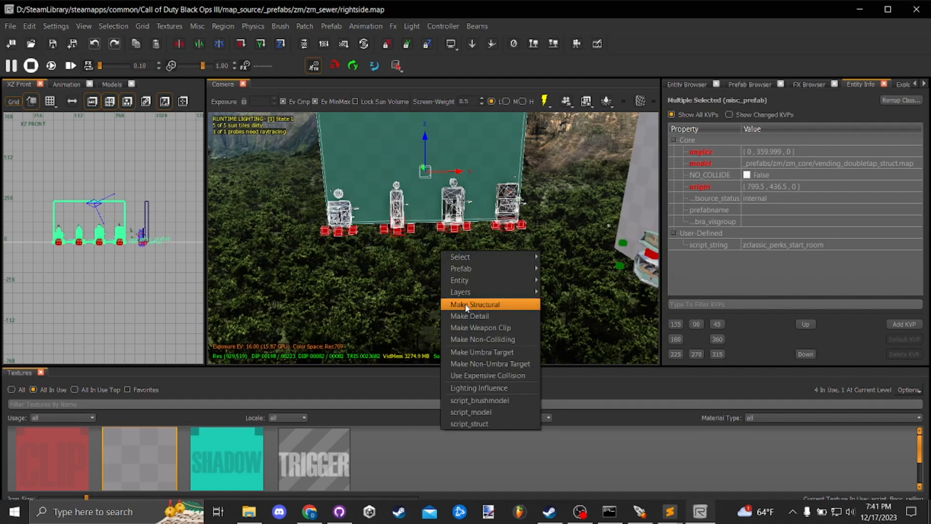
pyautogui.moveTo(479, 268)
pyautogui.click(604, 317)
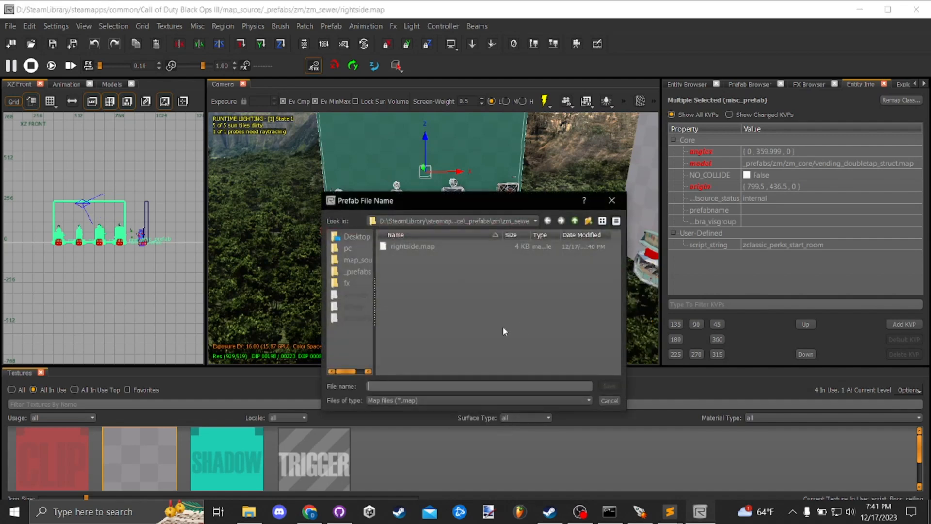
pyautogui.write('perksection')
pyautogui.press('Return')
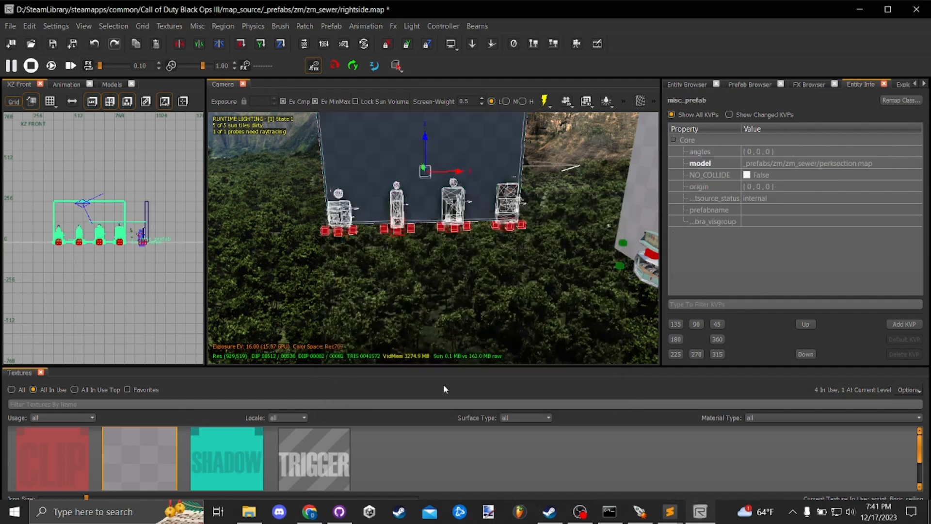
pyautogui.rightClick(461, 236)
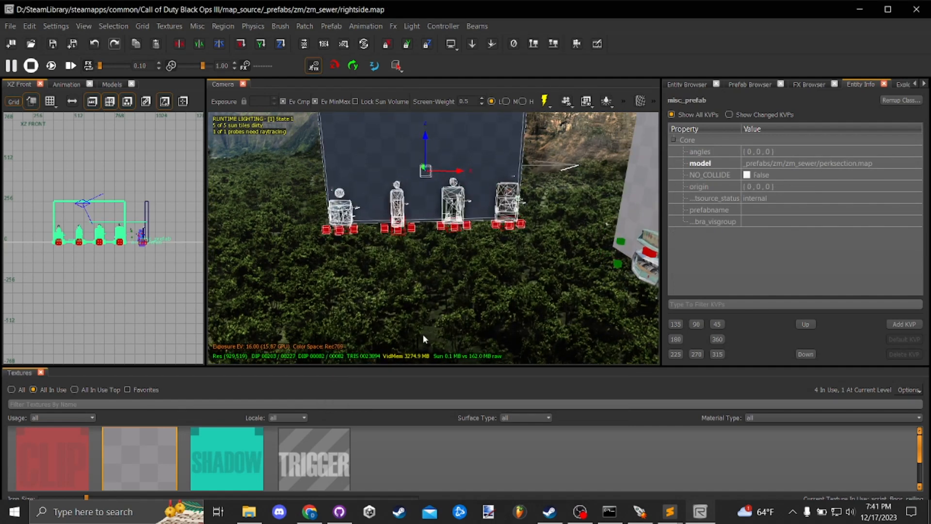
# - Examine the perksection.map, rightside.map and zm_sewer.map changes in GitHub Desktop, and return to Radiant
pyautogui.click(260, 507)
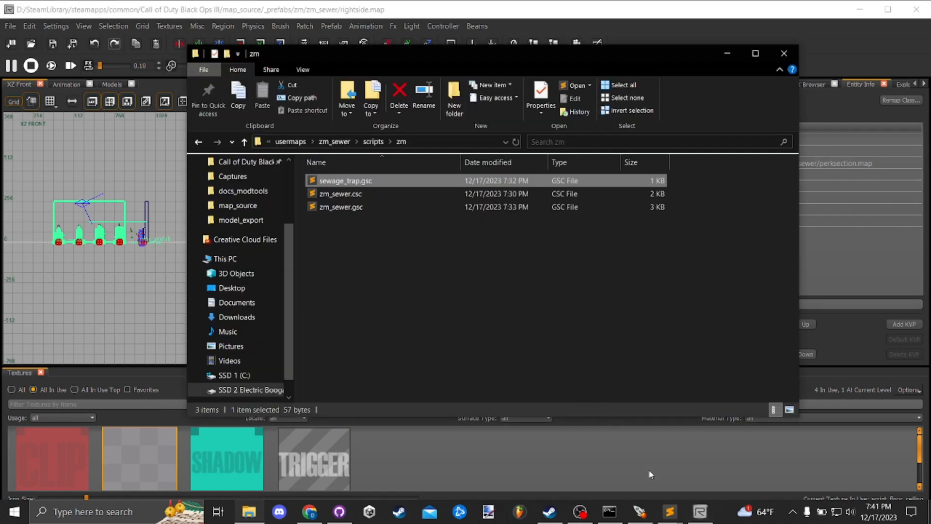
pyautogui.click(339, 512)
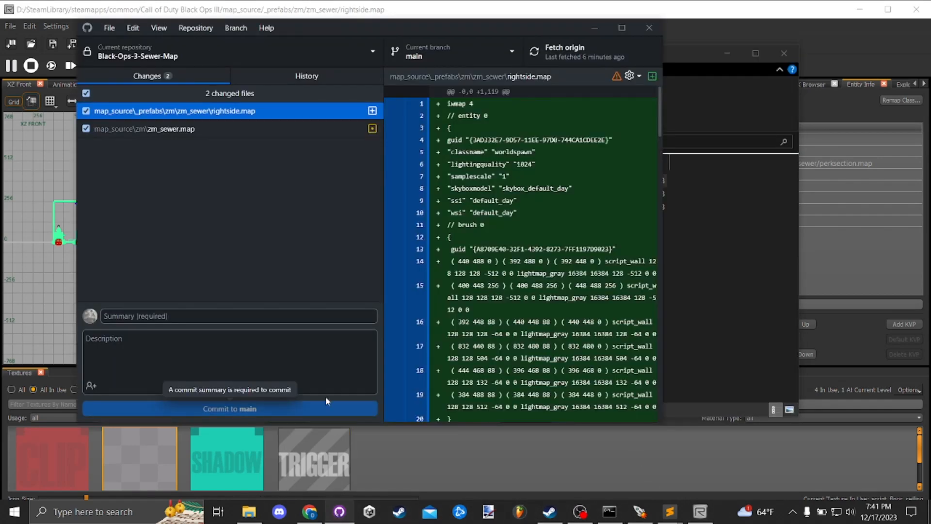
pyautogui.click(255, 110)
pyautogui.click(249, 131)
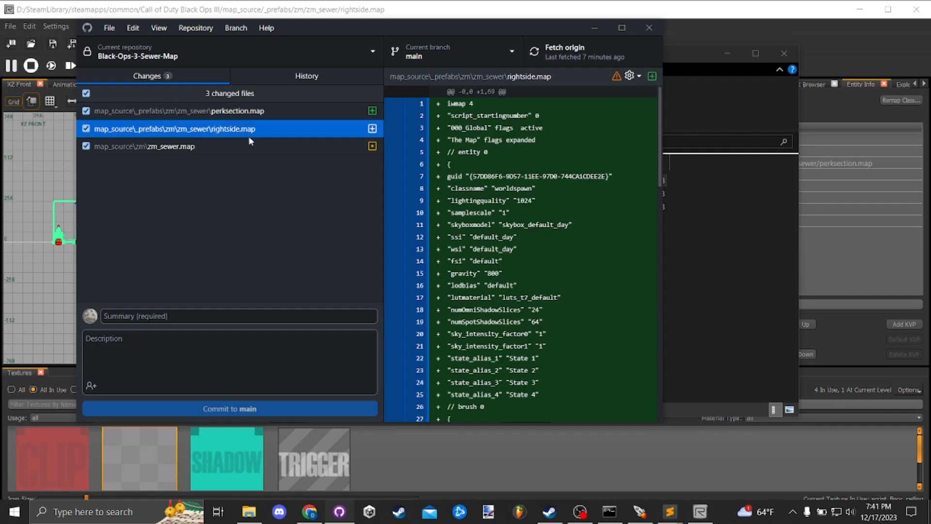
pyautogui.click(256, 145)
pyautogui.click(279, 130)
pyautogui.click(285, 116)
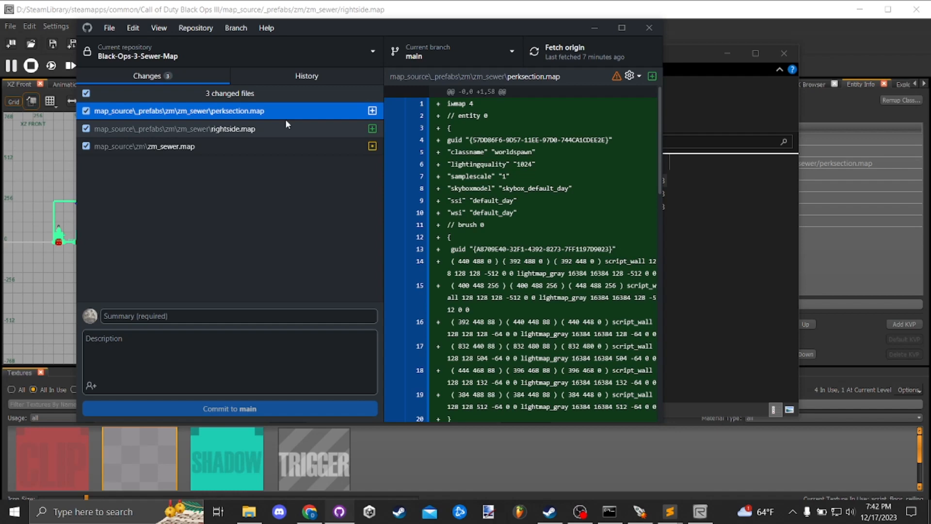
pyautogui.click(436, 18)
# - Deselect the perksection prefab and leave the rightside prefab to return to the main zm_sewer map
pyautogui.rightClick(468, 230)
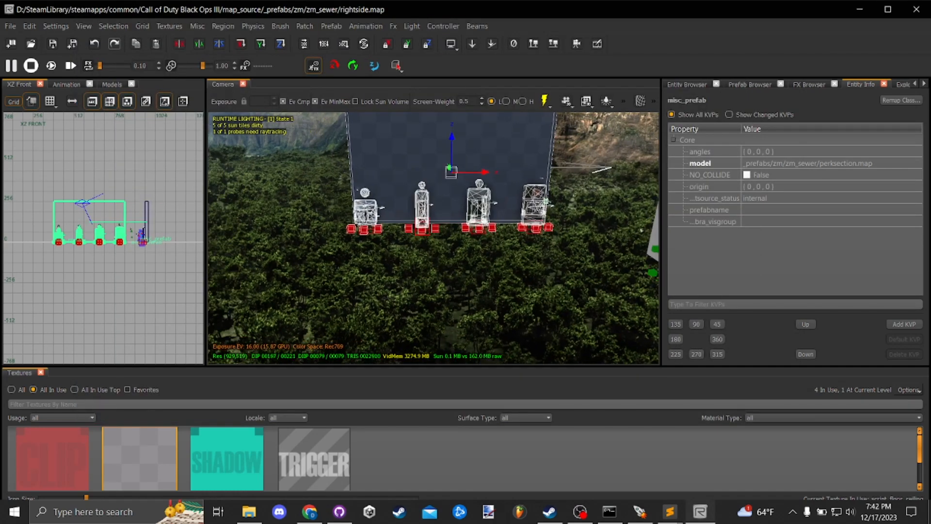
pyautogui.rightClick(465, 230)
pyautogui.press('Escape')
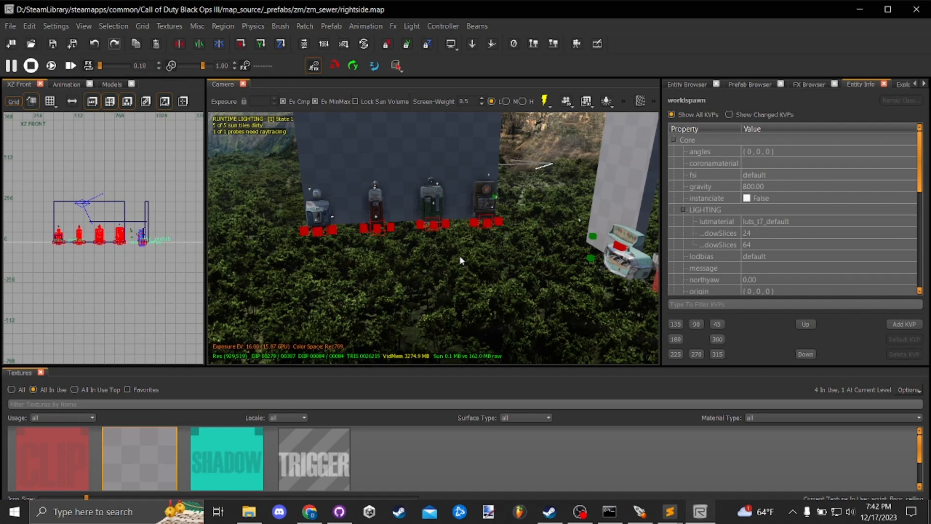
pyautogui.rightClick(435, 250)
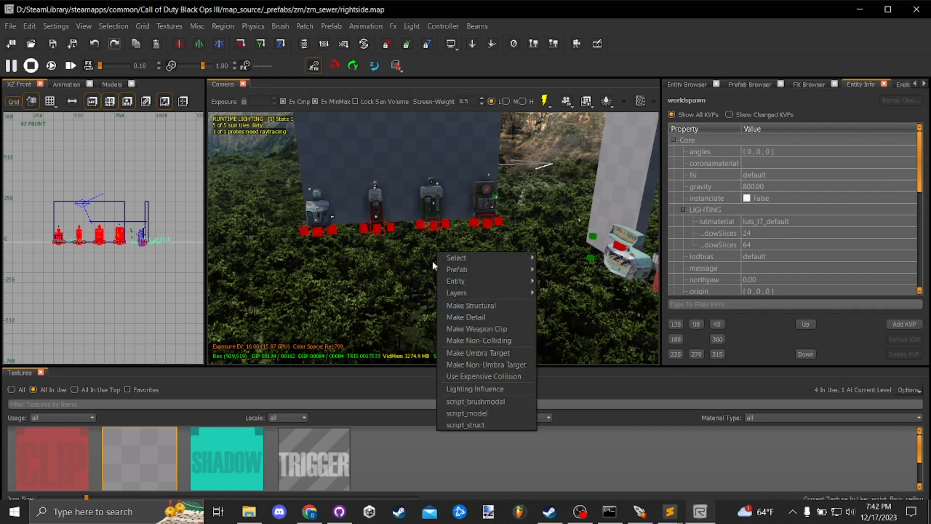
pyautogui.moveTo(485, 270)
pyautogui.click(575, 288)
pyautogui.rightClick(441, 262)
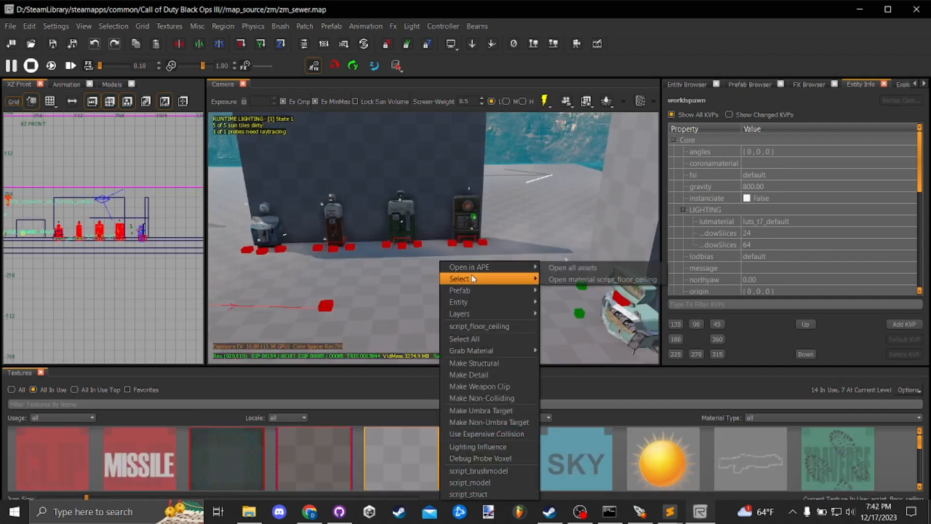
pyautogui.moveTo(484, 290)
pyautogui.click(559, 304)
pyautogui.moveTo(473, 253); pyautogui.dragTo(490, 239)
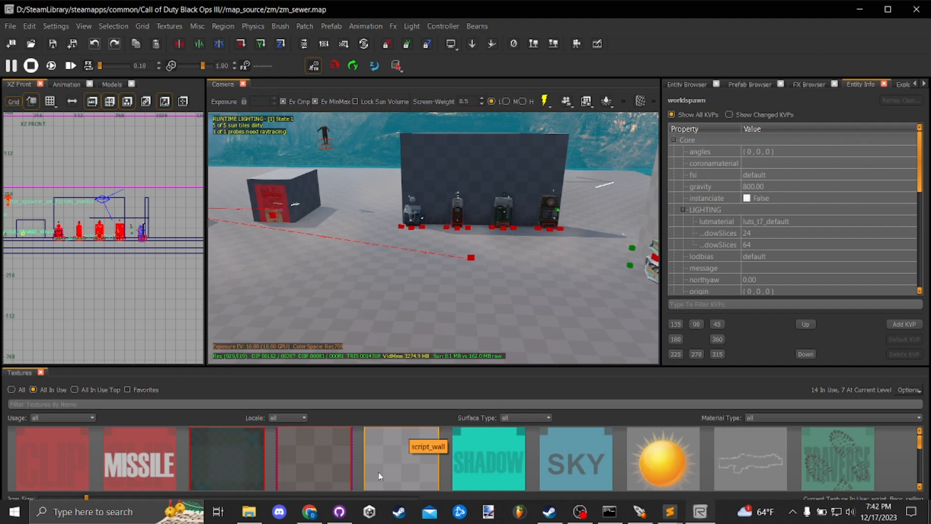
# - Commit the changed map files to main in GitHub Desktop with the summary "map changes", push to origin, and return to Radiant
pyautogui.click(340, 511)
pyautogui.rightClick(339, 512)
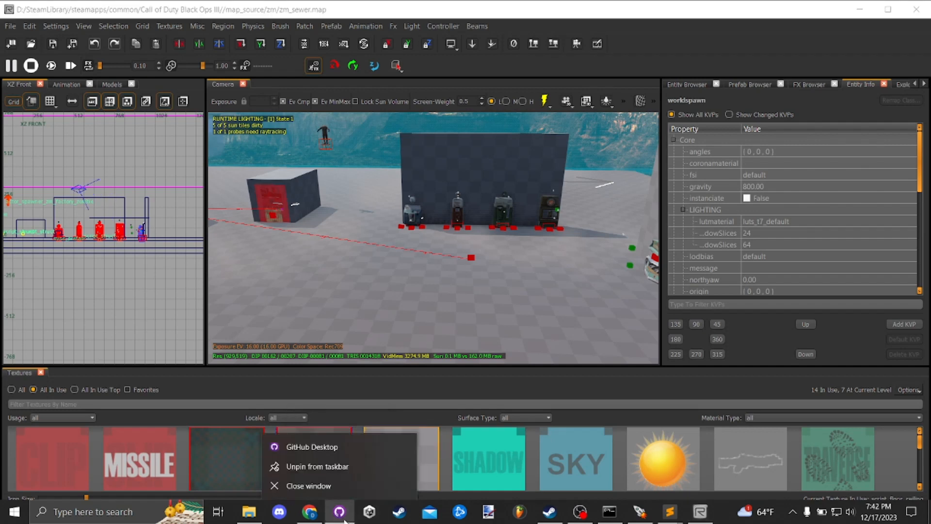
pyautogui.click(386, 479)
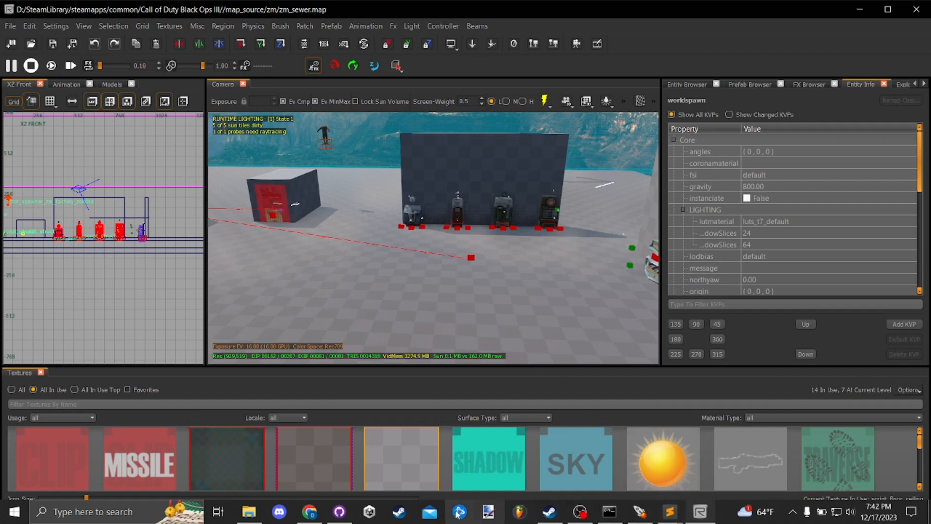
pyautogui.click(346, 513)
pyautogui.click(273, 315)
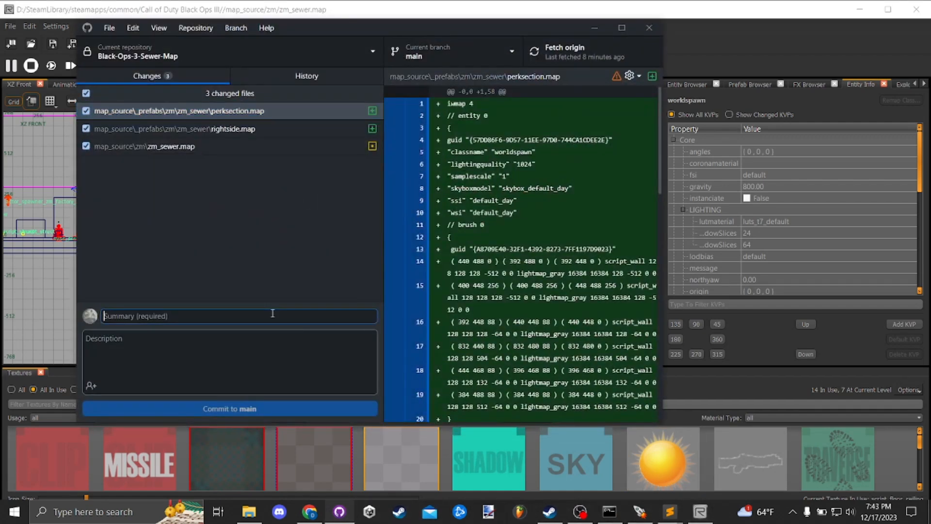
pyautogui.write('map changes')
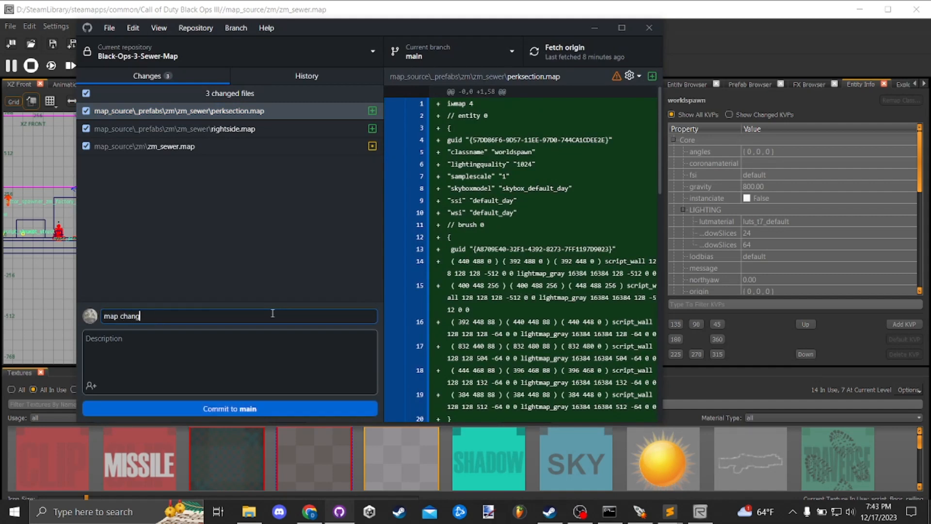
pyautogui.click(278, 408)
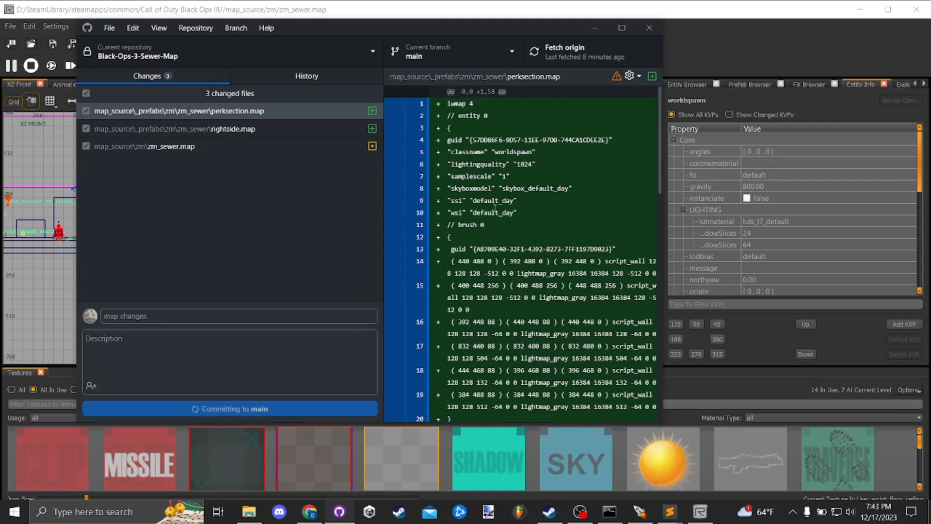
pyautogui.click(578, 54)
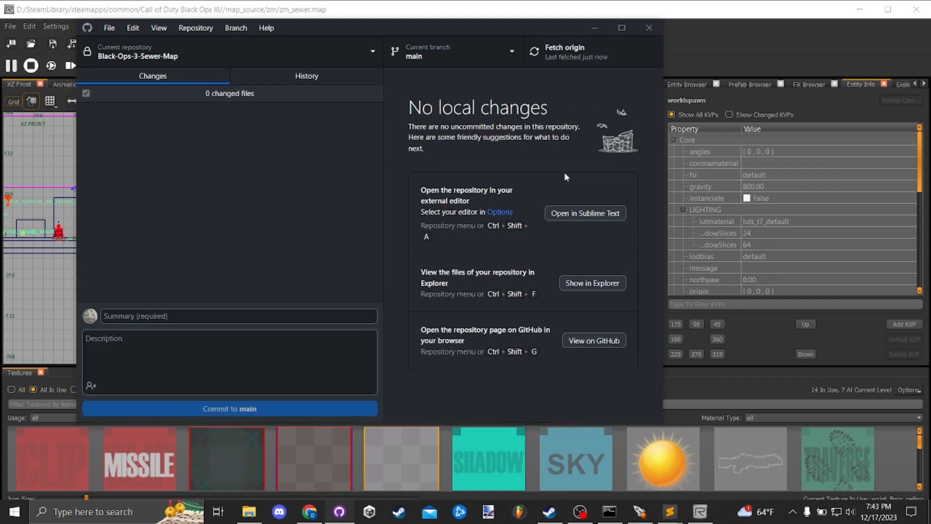
pyautogui.click(596, 28)
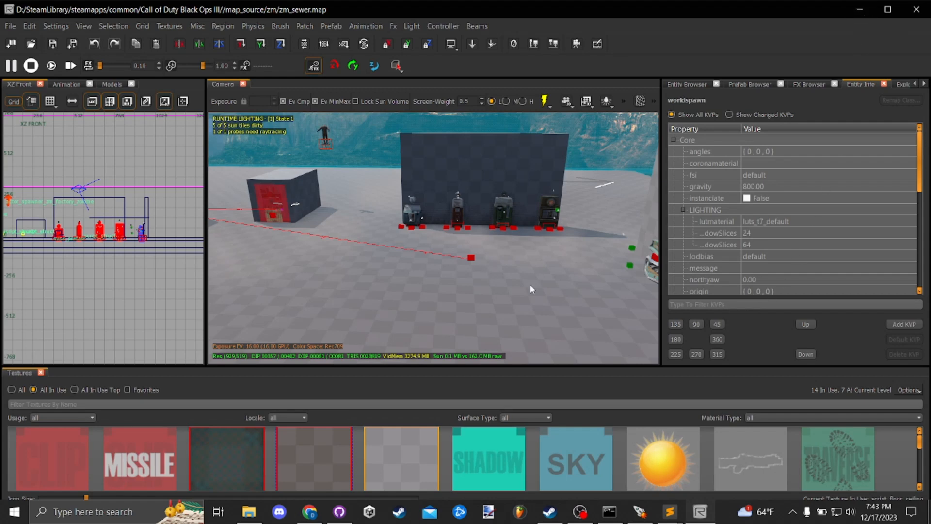
pyautogui.click(580, 512)
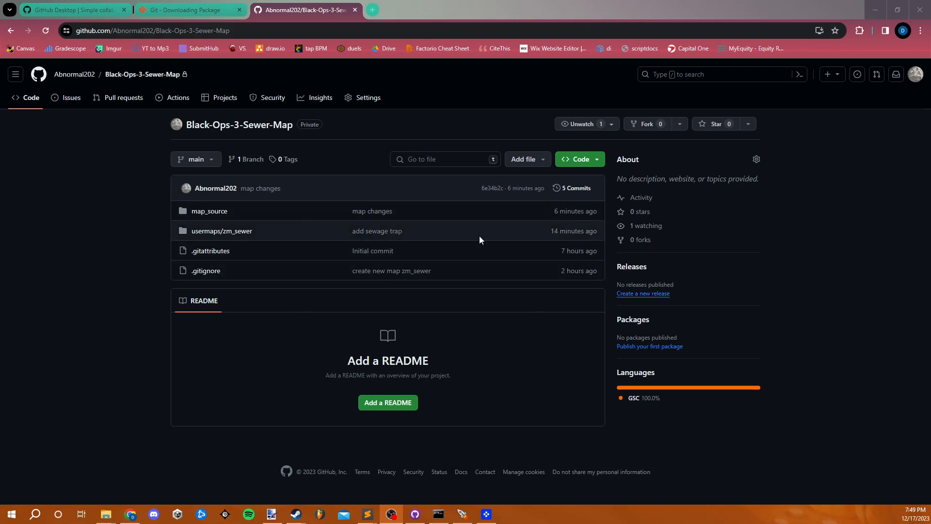
# - Review the commit messages in the Black-Ops-3-Sewer-Map repository on GitHub and look inside its map_source folder
pyautogui.moveTo(415, 233); pyautogui.dragTo(348, 230)
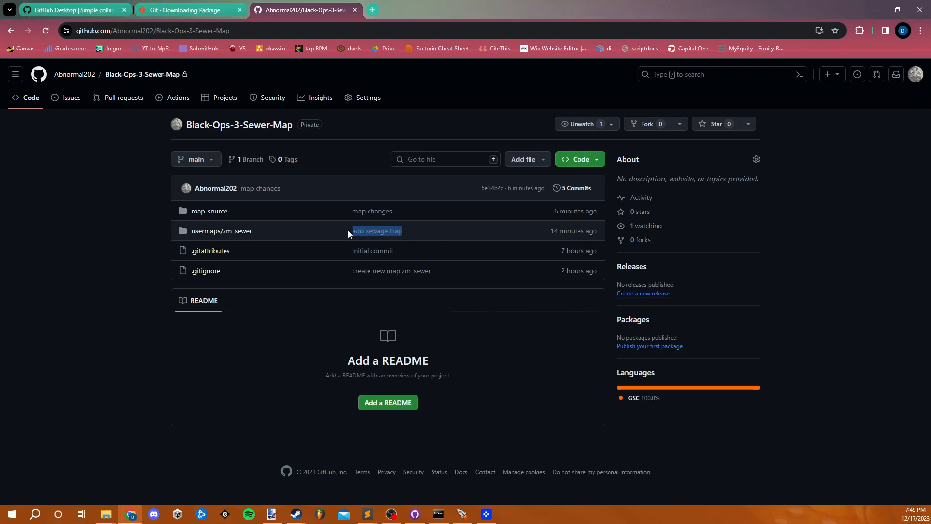
pyautogui.click(414, 232)
pyautogui.moveTo(407, 226); pyautogui.dragTo(351, 228)
pyautogui.click(401, 213)
pyautogui.moveTo(401, 214); pyautogui.dragTo(352, 213)
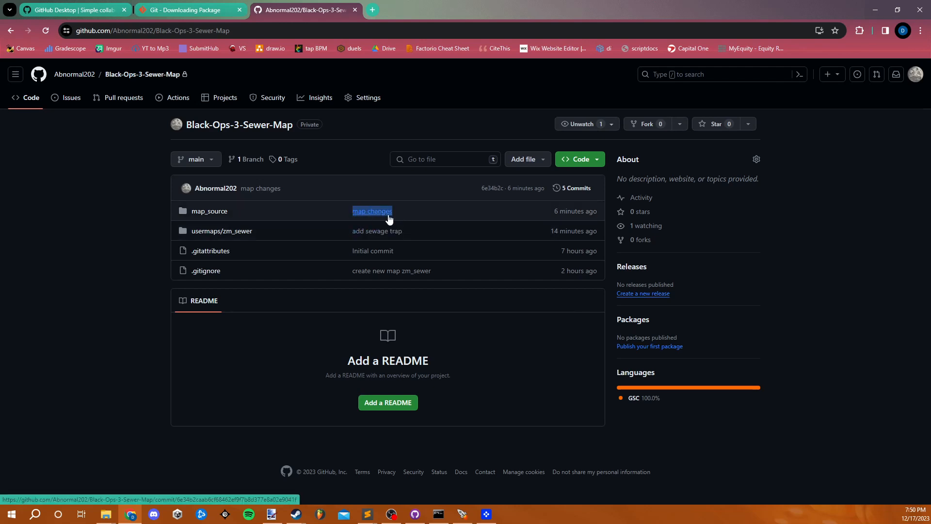
pyautogui.click(223, 212)
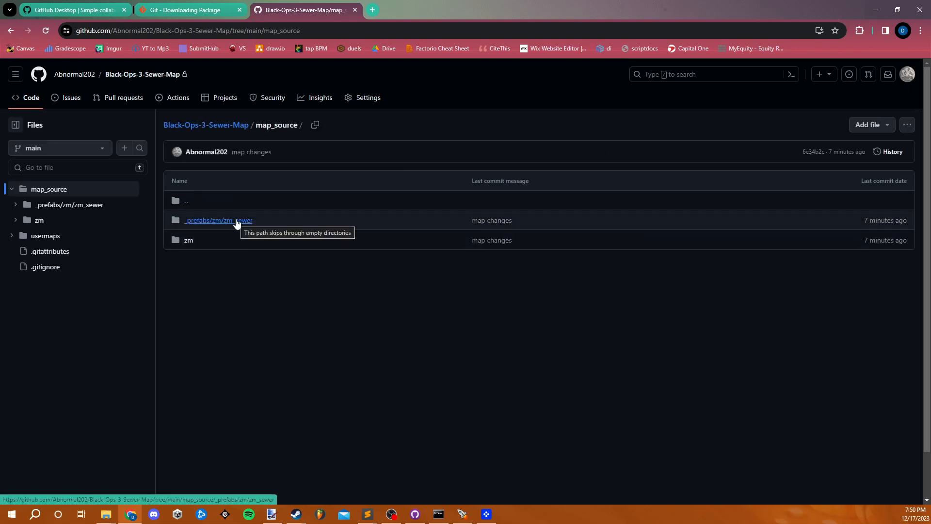
pyautogui.click(11, 31)
# - Switch to GitHub Desktop, fetch origin for Black-Ops-3-Sewer-Map and pull the new commits into main
pyautogui.moveTo(415, 521)
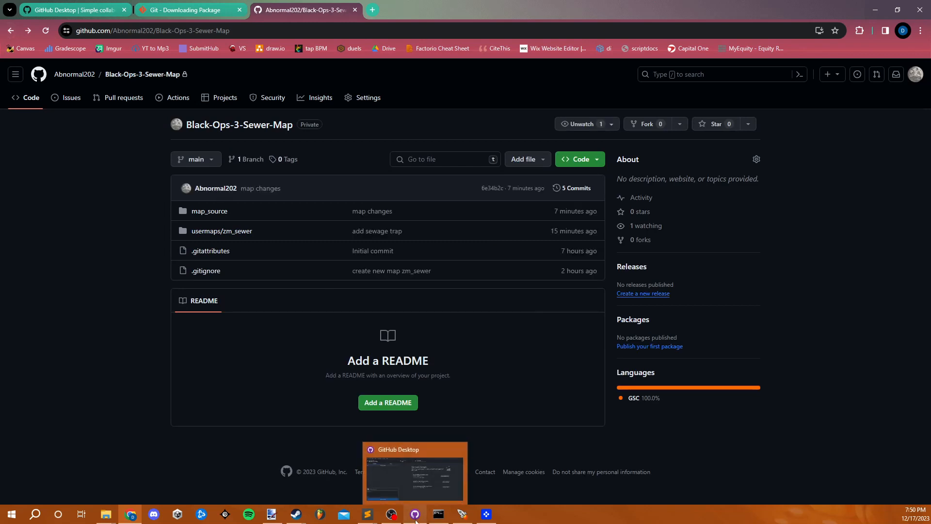
pyautogui.click(415, 515)
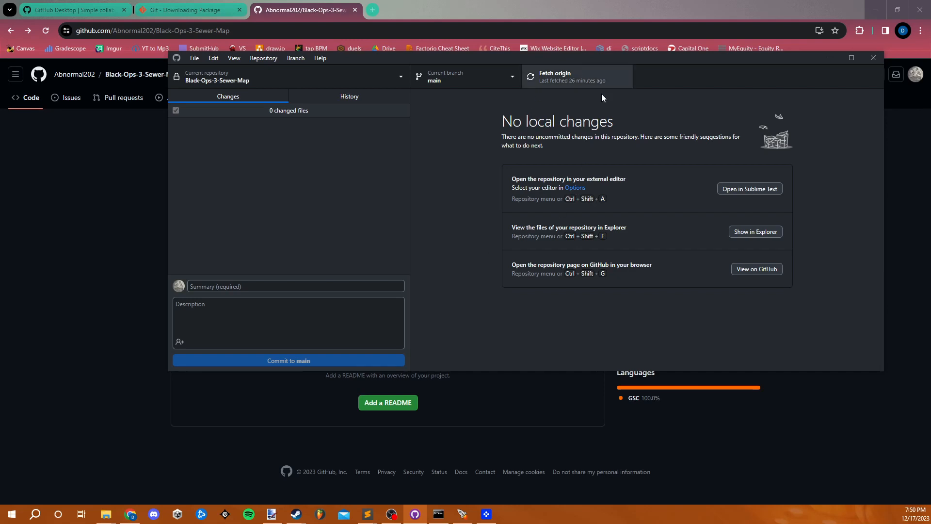
pyautogui.click(568, 83)
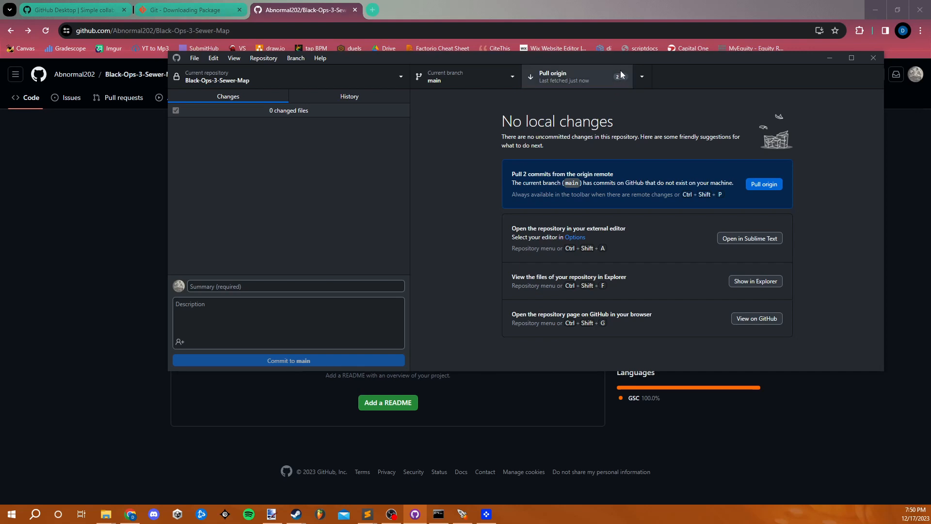
pyautogui.click(602, 79)
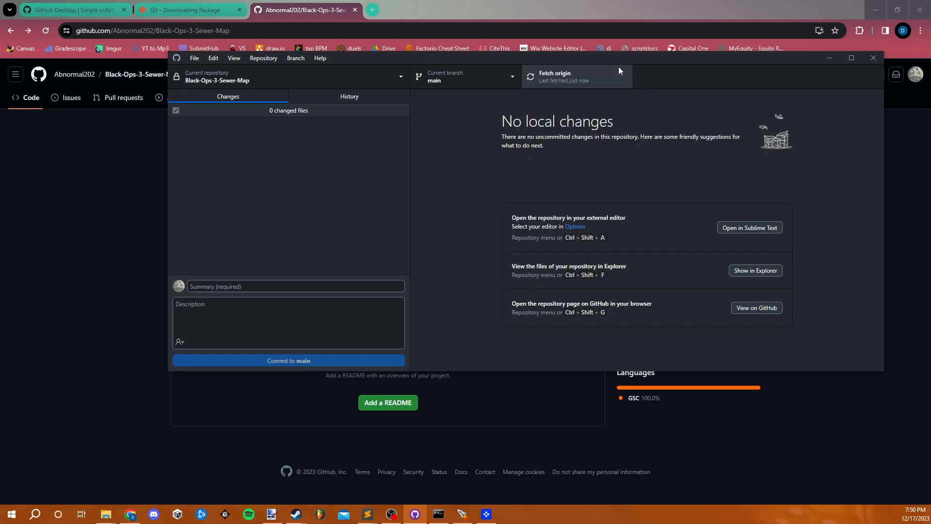
# - Switch to the Mod Tools Launcher, open the zm_sewer map folder, and view sewage_trap.gsc in its scripts/zm folder
pyautogui.click(462, 514)
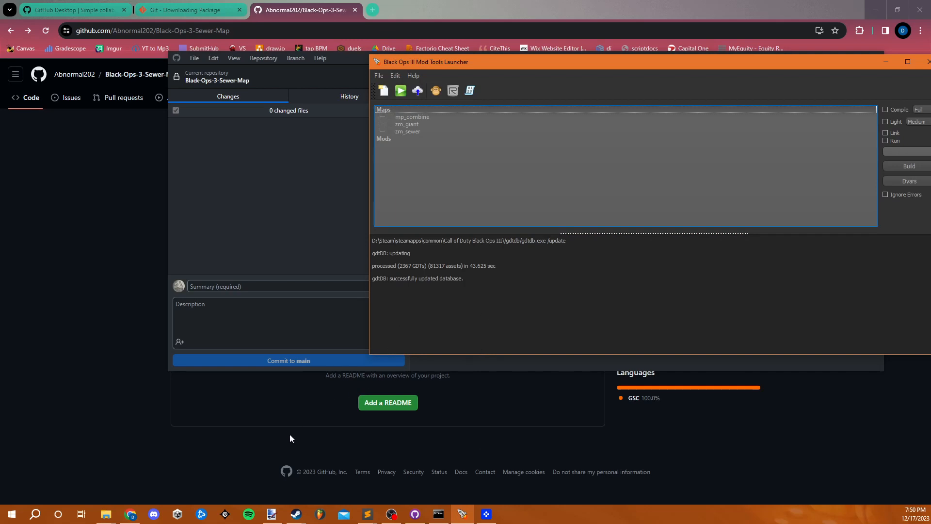
pyautogui.rightClick(420, 132)
pyautogui.click(444, 167)
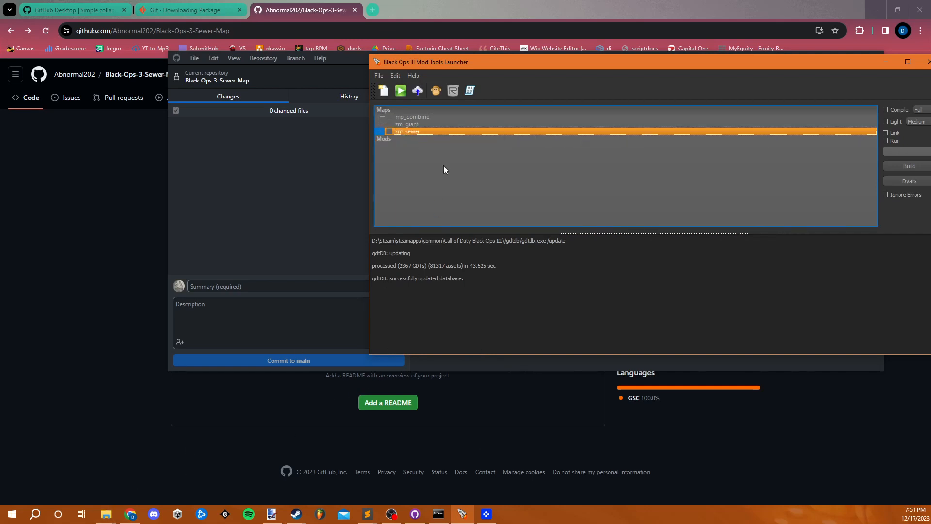
pyautogui.moveTo(930, 104); pyautogui.dragTo(247, 22)
pyautogui.doubleClick(262, 79)
pyautogui.doubleClick(264, 80)
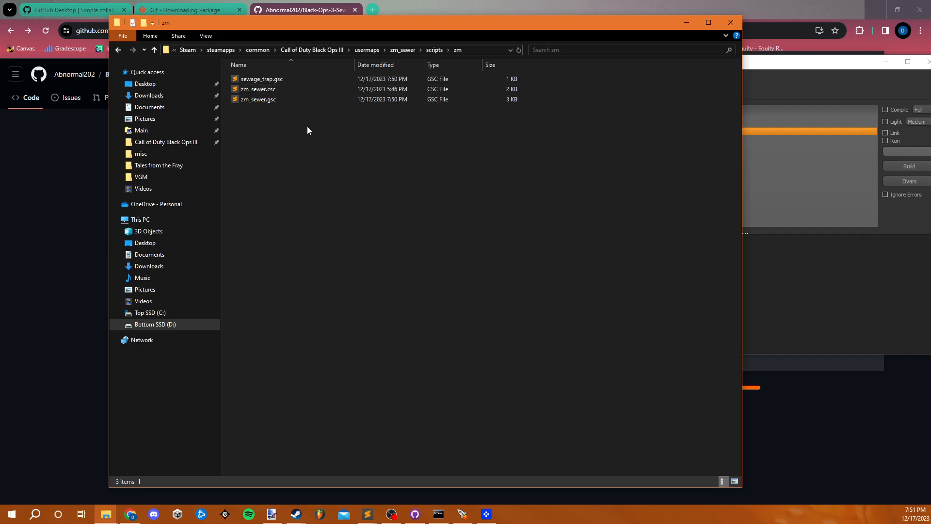
pyautogui.doubleClick(289, 80)
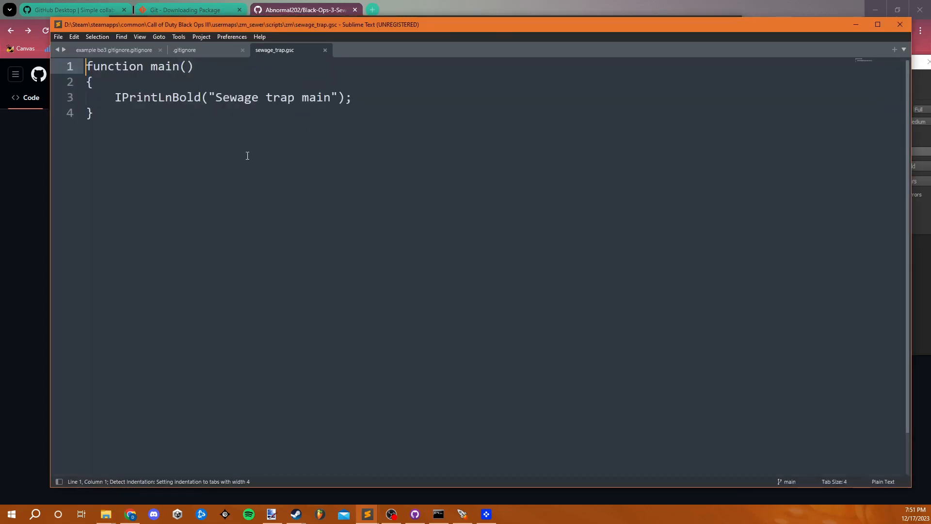
pyautogui.click(856, 24)
# - Open the zm_sewer map in Radiant from the Mod Tools Launcher
pyautogui.click(788, 237)
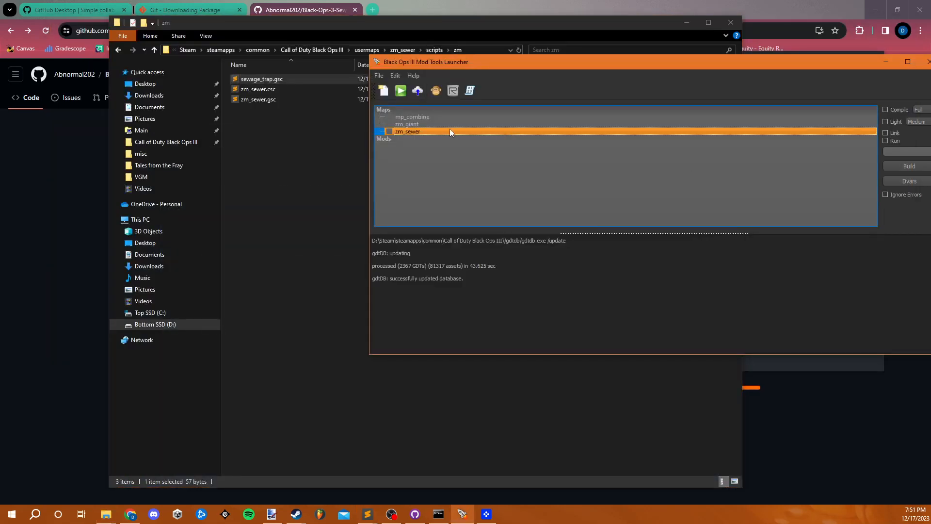
pyautogui.rightClick(427, 136)
pyautogui.click(436, 143)
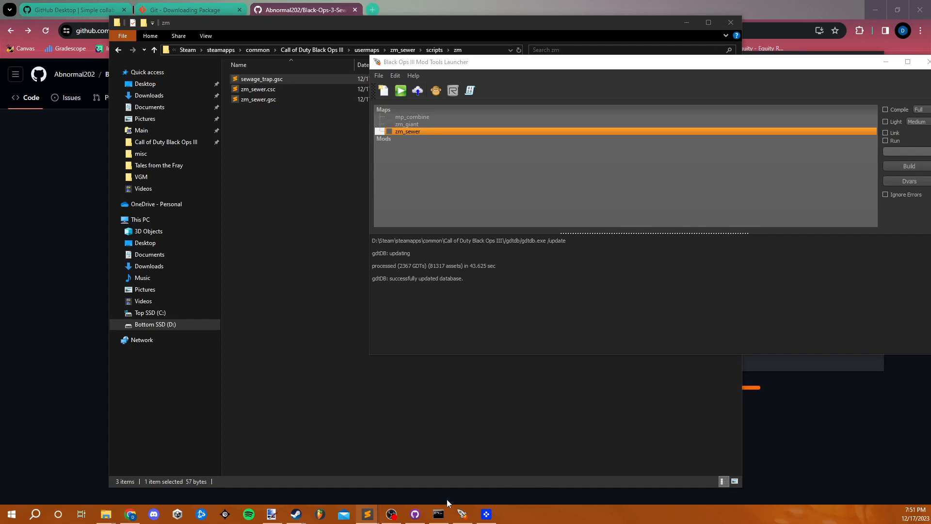
pyautogui.moveTo(463, 518)
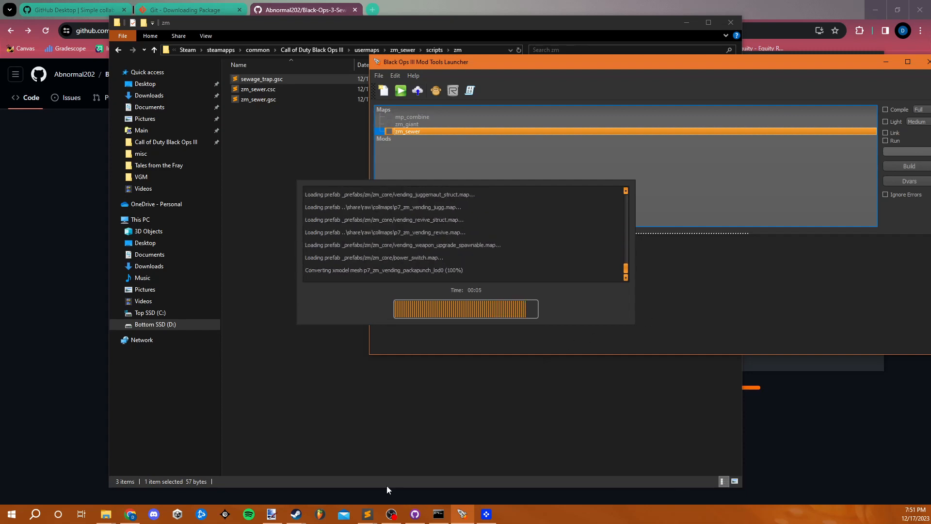
# - Switch to the .gitignore file in Sublime Text and review its section on files and folders outside usermaps
pyautogui.moveTo(367, 513)
pyautogui.moveTo(422, 481)
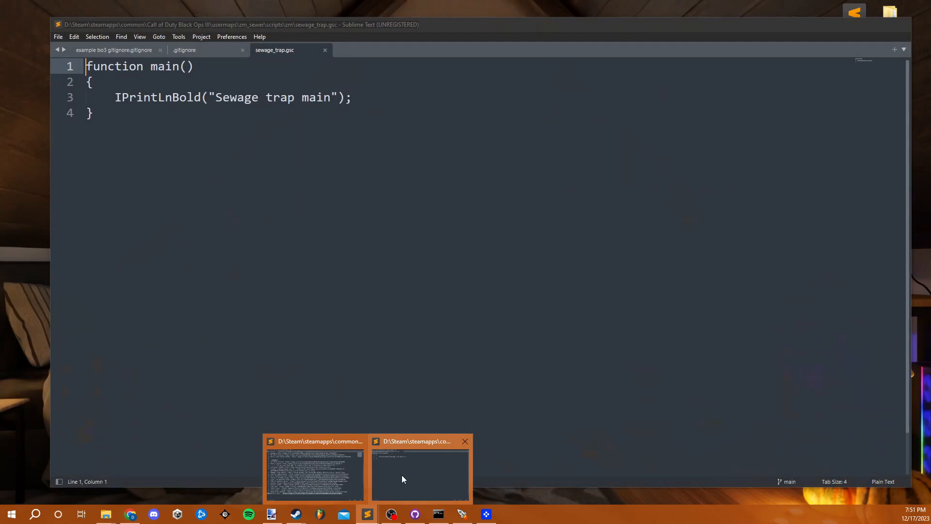
pyautogui.click(401, 477)
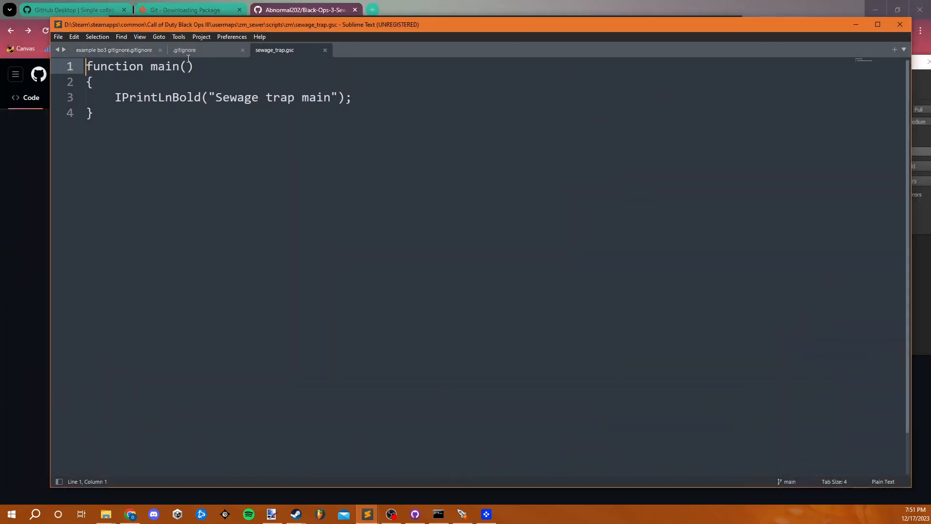
pyautogui.click(170, 50)
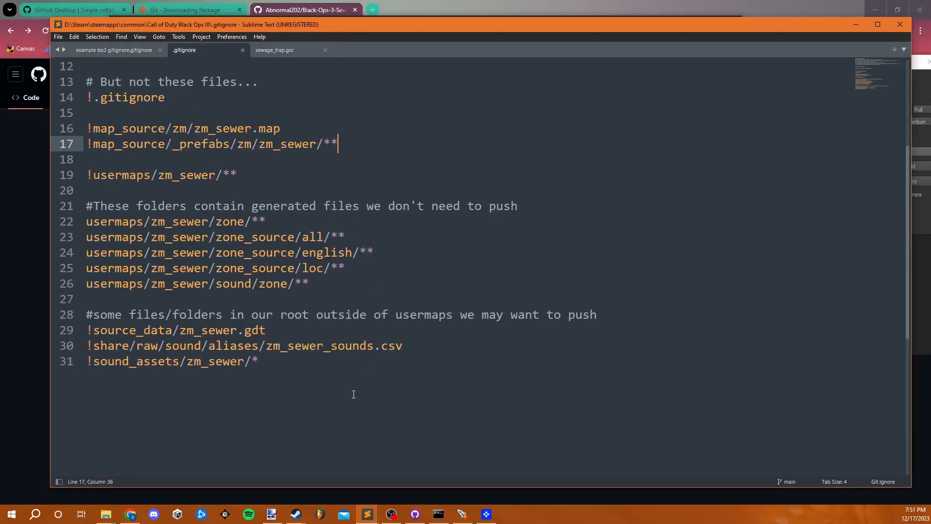
pyautogui.scroll(2, 327, 403)
pyautogui.moveTo(307, 409); pyautogui.dragTo(313, 350)
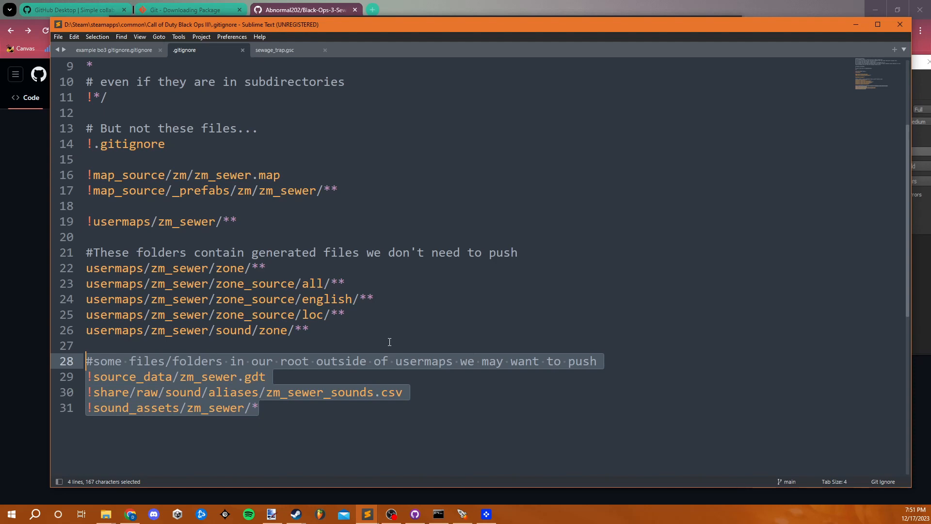
pyautogui.click(403, 330)
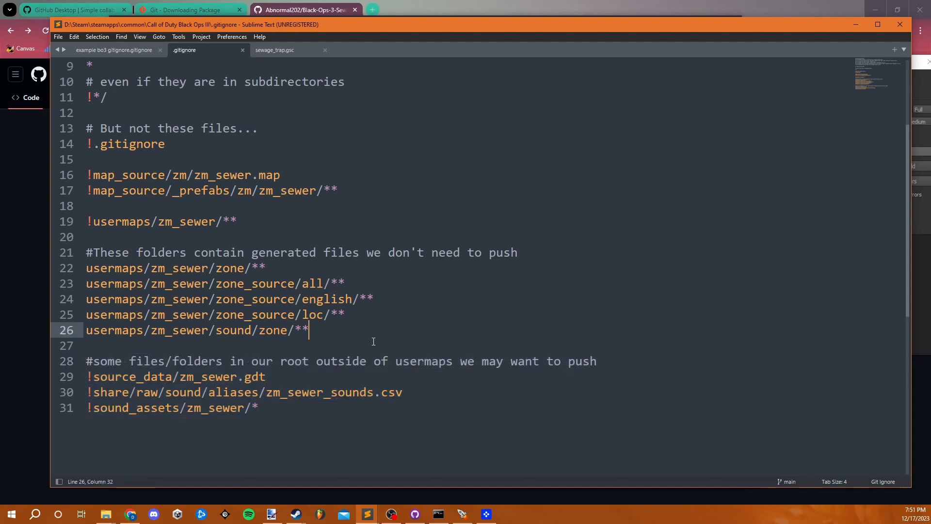
pyautogui.click(330, 375)
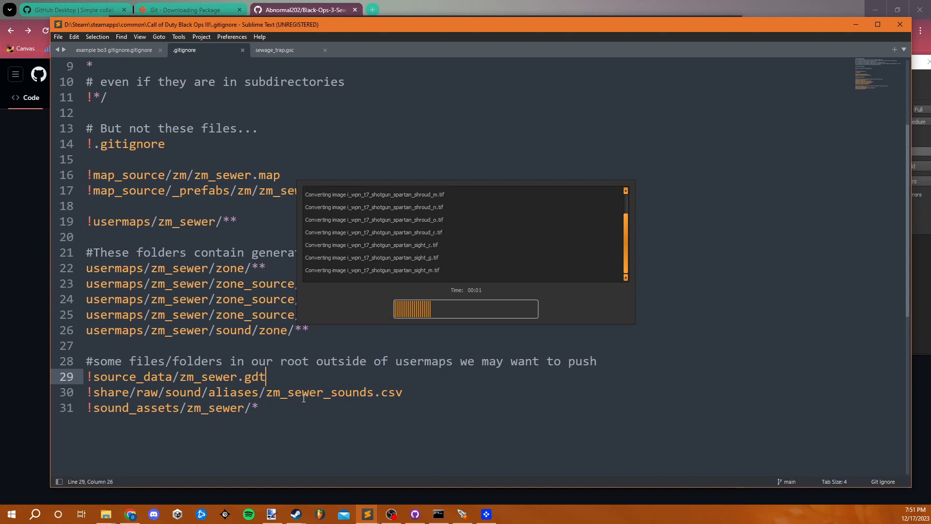
# - Examine the zm_sewer.gdt, zm_sewer_sounds.csv and sound_assets/zm_sewer entries in the .gitignore file
pyautogui.moveTo(179, 376); pyautogui.dragTo(267, 377)
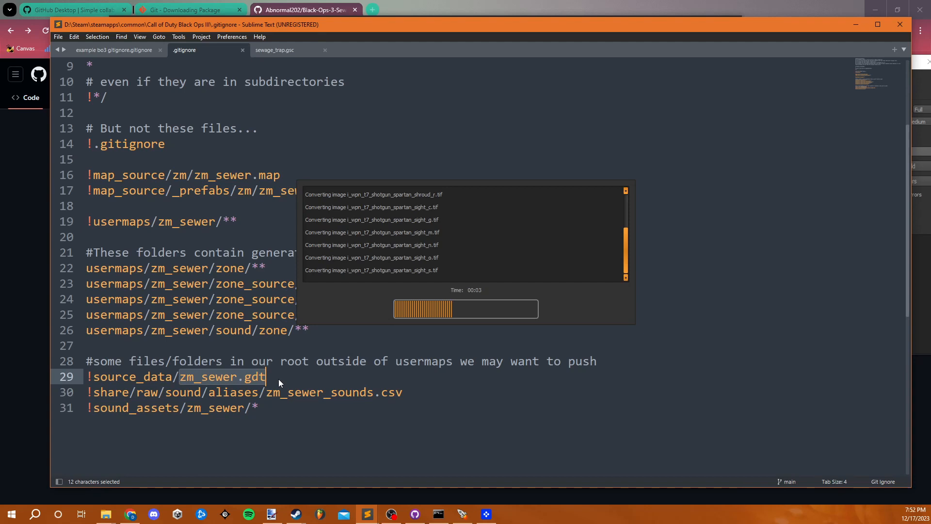
pyautogui.moveTo(403, 391); pyautogui.dragTo(266, 390)
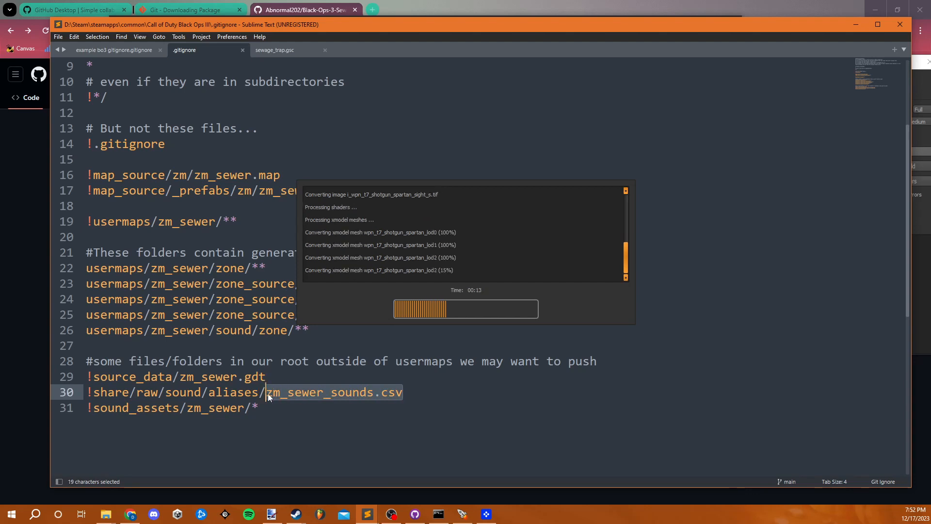
pyautogui.click(402, 394)
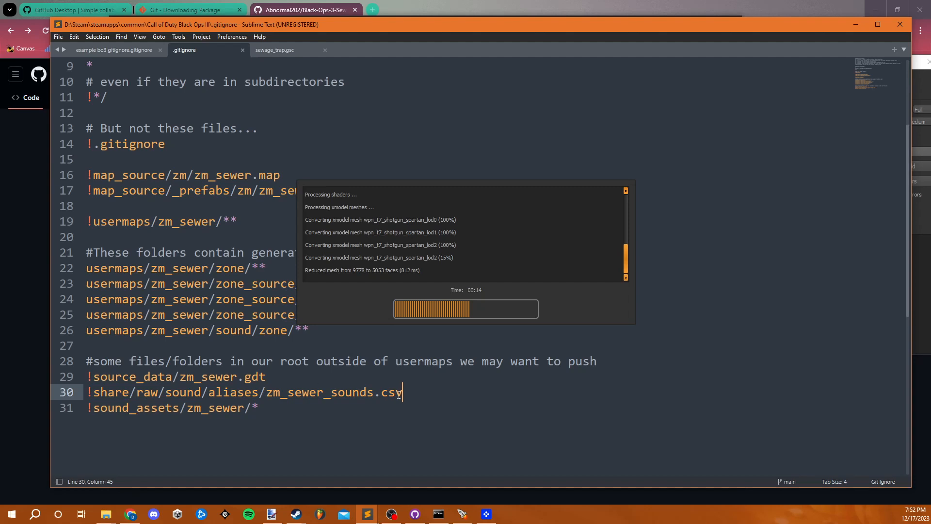
pyautogui.moveTo(403, 392); pyautogui.dragTo(265, 396)
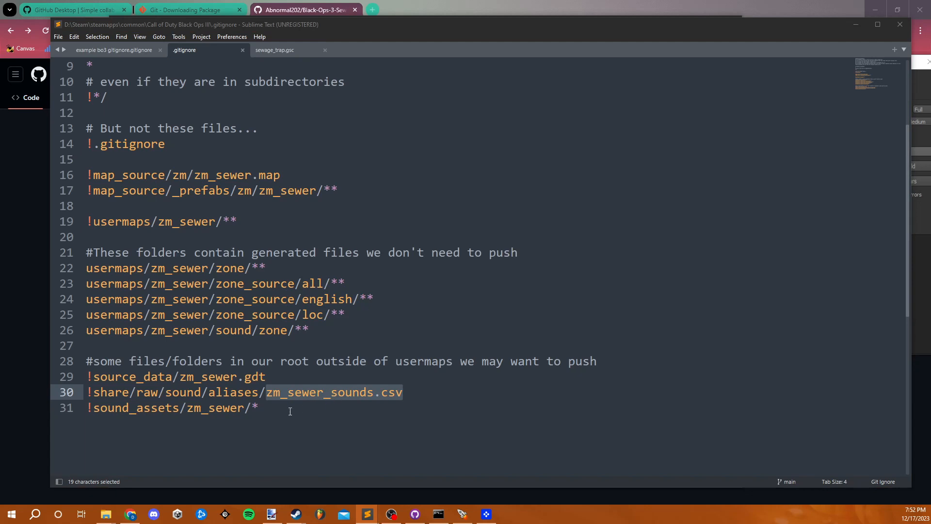
pyautogui.click(261, 406)
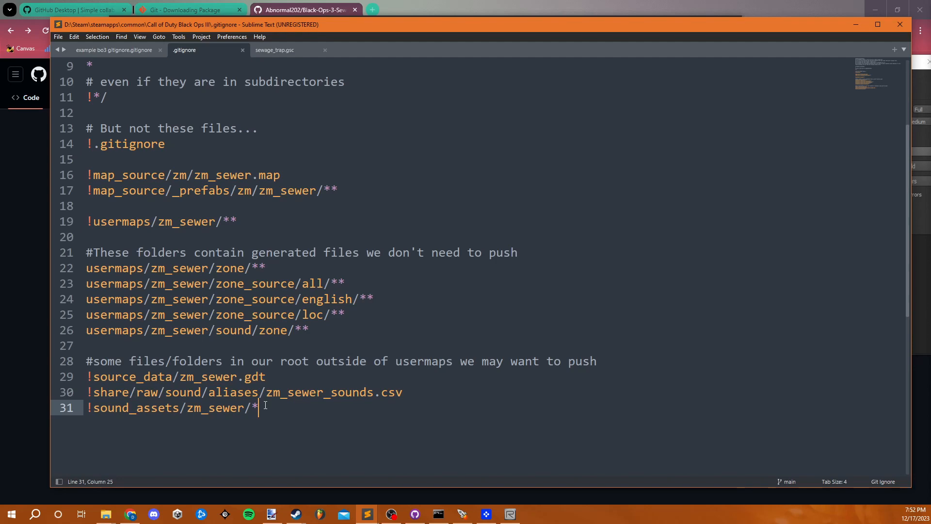
# - Inspect the pulled zm_sewer map in Radiant's camera view, selecting the rightside prefab to check it and clearing the selection
pyautogui.moveTo(930, 117); pyautogui.dragTo(60, 0)
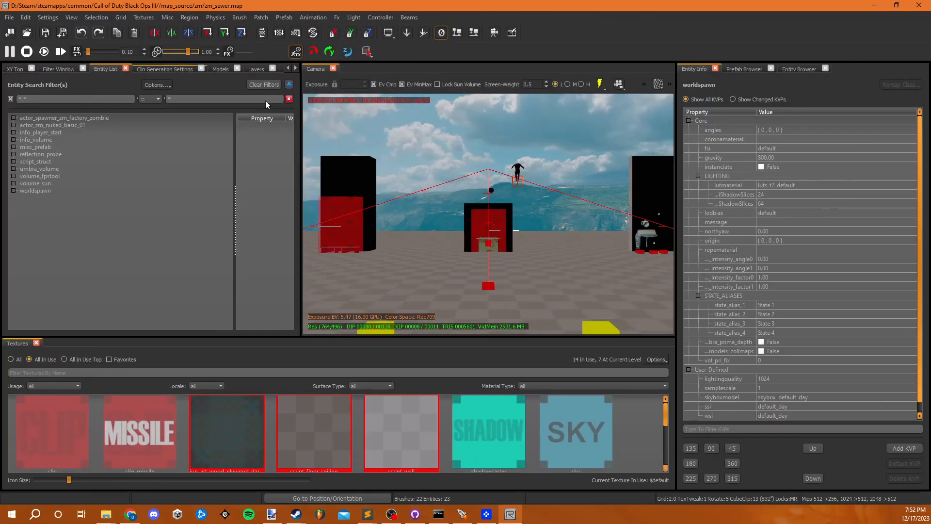
pyautogui.rightClick(532, 272)
pyautogui.rightClick(515, 278)
pyautogui.press('w')
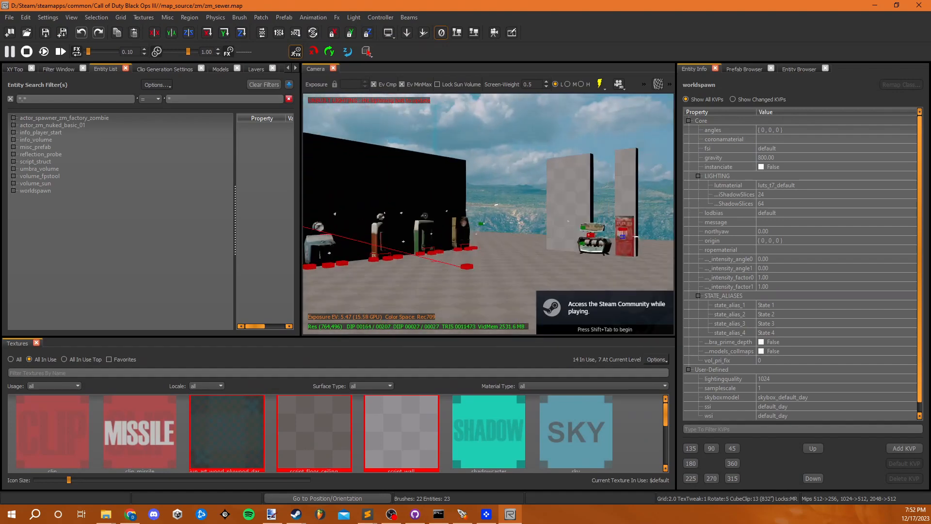
pyautogui.rightClick(511, 274)
pyautogui.keyDown('shift'); pyautogui.click(440, 164); pyautogui.keyUp('shift')
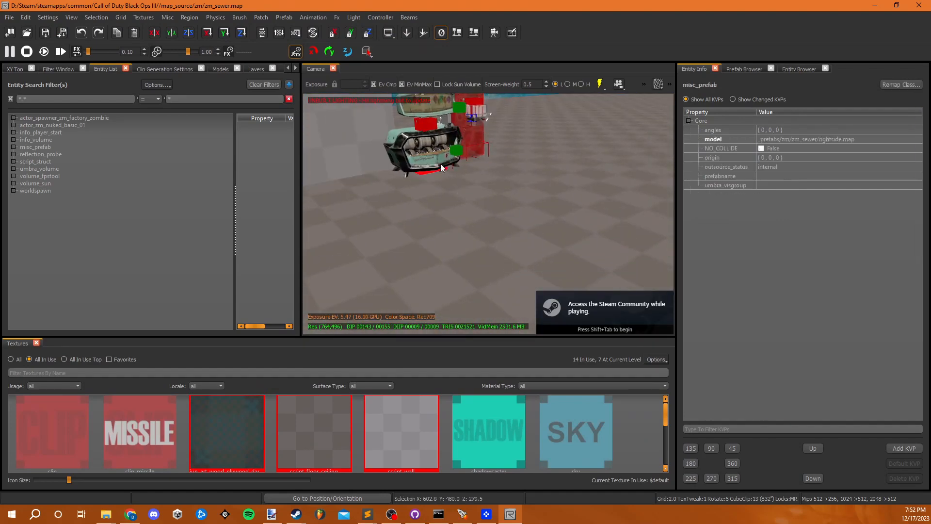
pyautogui.rightClick(499, 234)
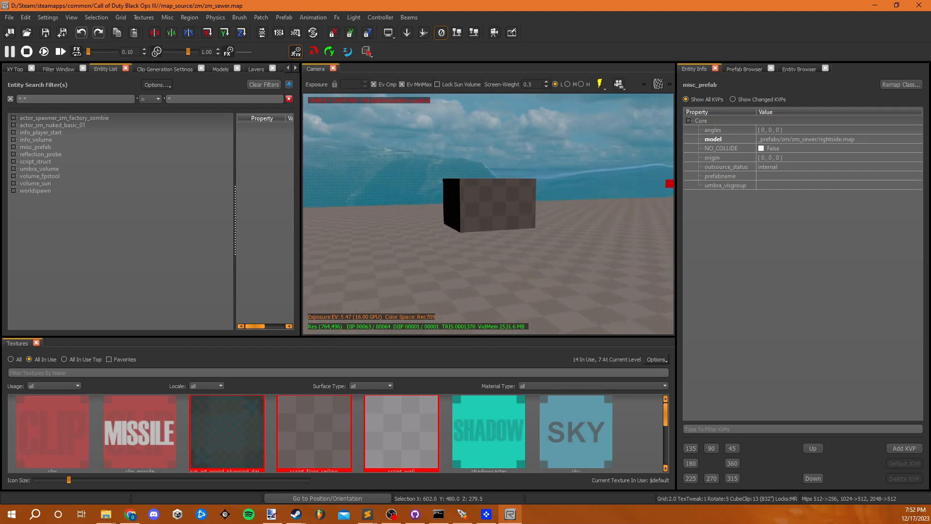
pyautogui.rightClick(488, 230)
pyautogui.press('Escape')
pyautogui.keyDown('shift'); pyautogui.click(490, 221); pyautogui.keyUp('shift')
pyautogui.press('Escape')
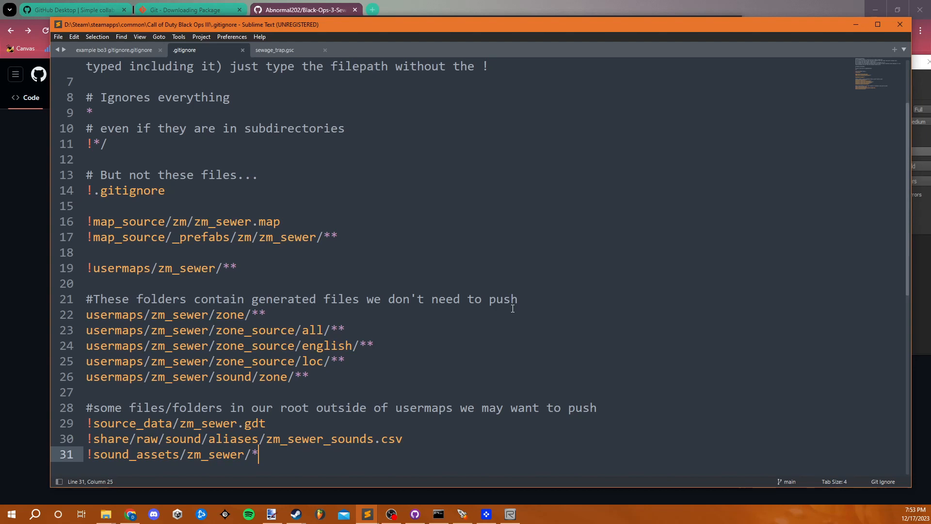
# - Switch to Chrome and open the Releases page of devraw.net in a new tab
pyautogui.click(462, 5)
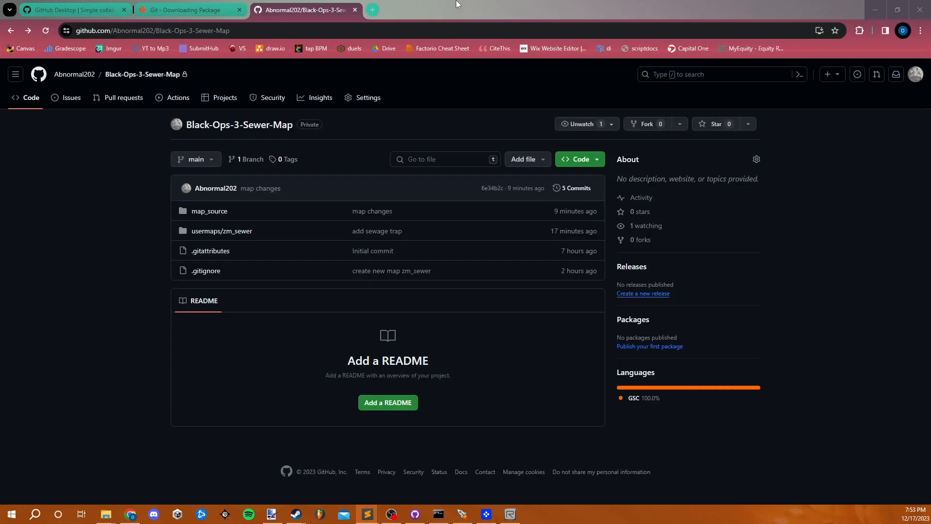
pyautogui.click(373, 10)
pyautogui.write('devraw.net')
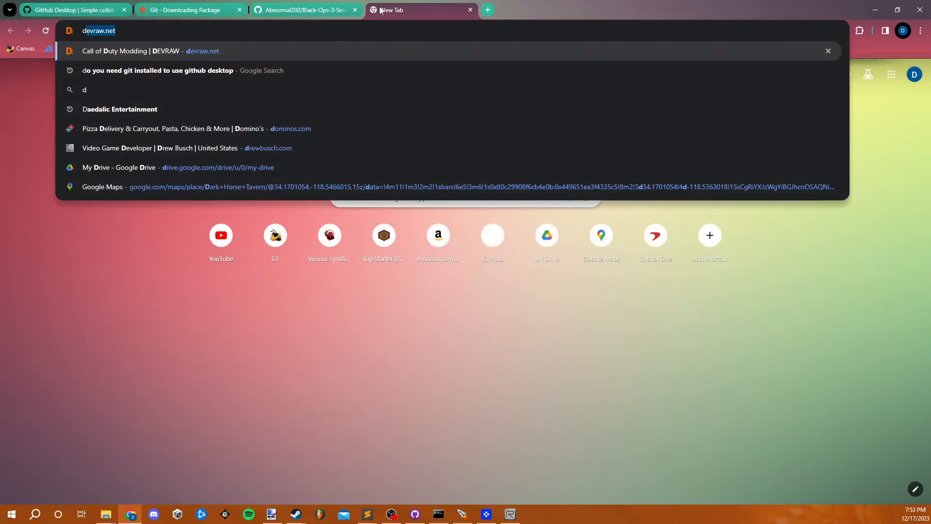
pyautogui.press('Return')
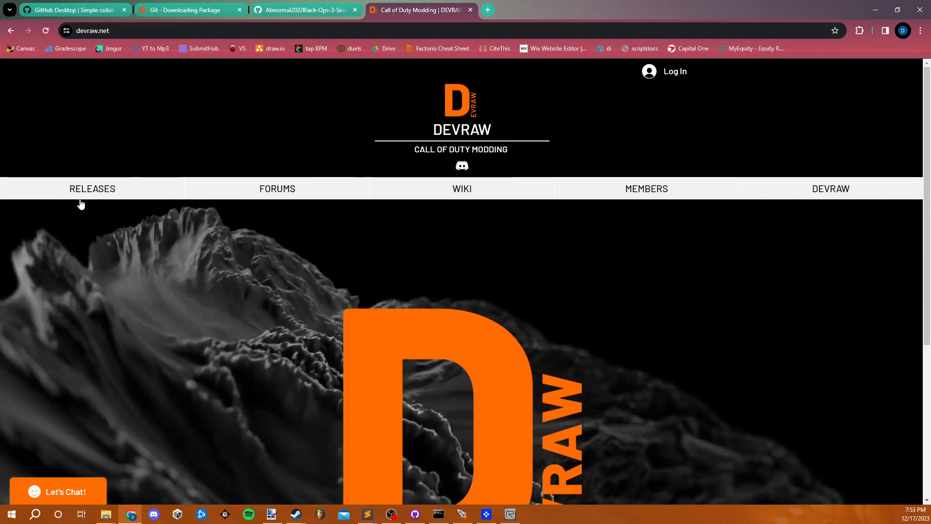
pyautogui.click(87, 197)
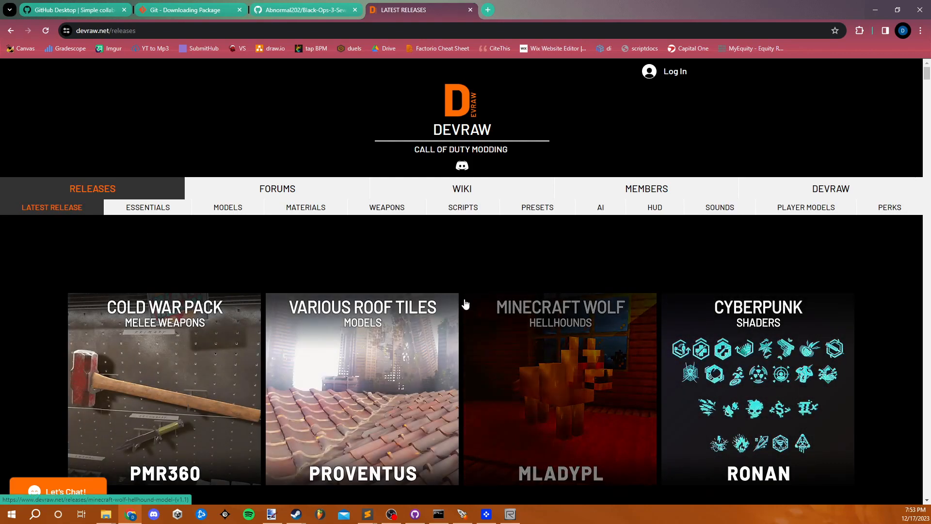
# - Browse the latest DEVRAW asset releases, return to the start of the list, and minimise the browser
pyautogui.scroll(-4, 459, 301)
pyautogui.scroll(-8, 460, 305)
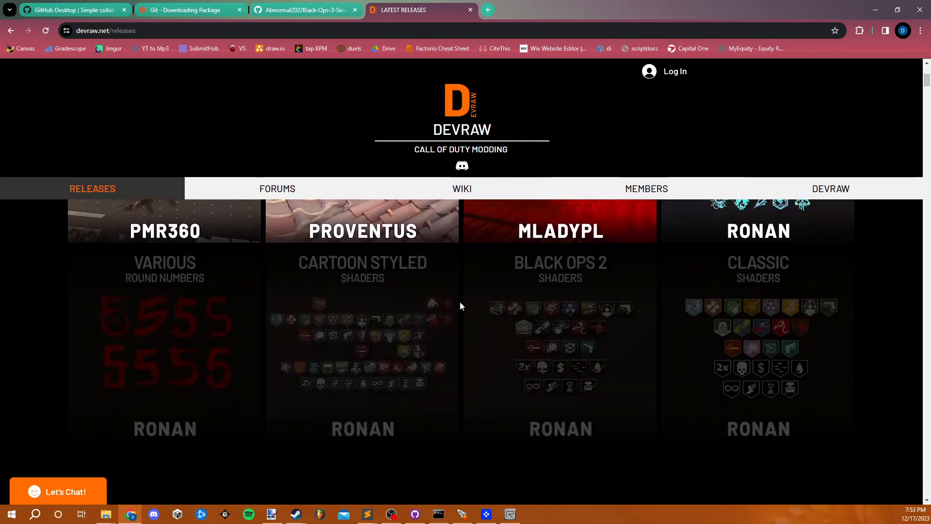
pyautogui.scroll(-9, 460, 305)
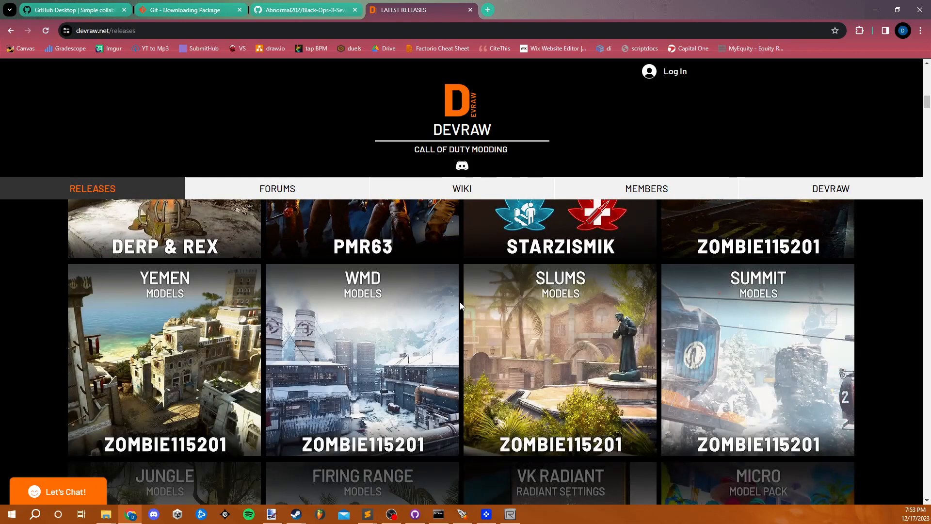
pyautogui.scroll(-4, 459, 306)
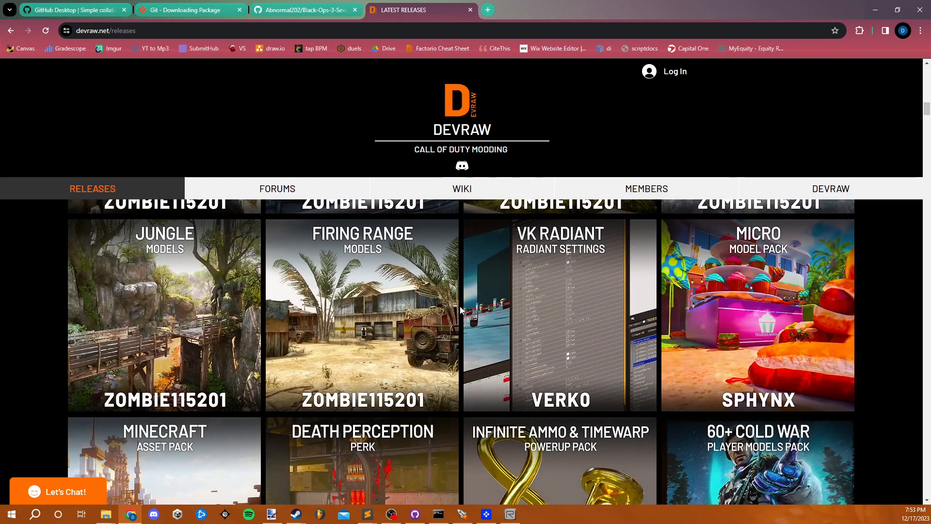
pyautogui.scroll(-2, 463, 314)
pyautogui.scroll(-3, 465, 318)
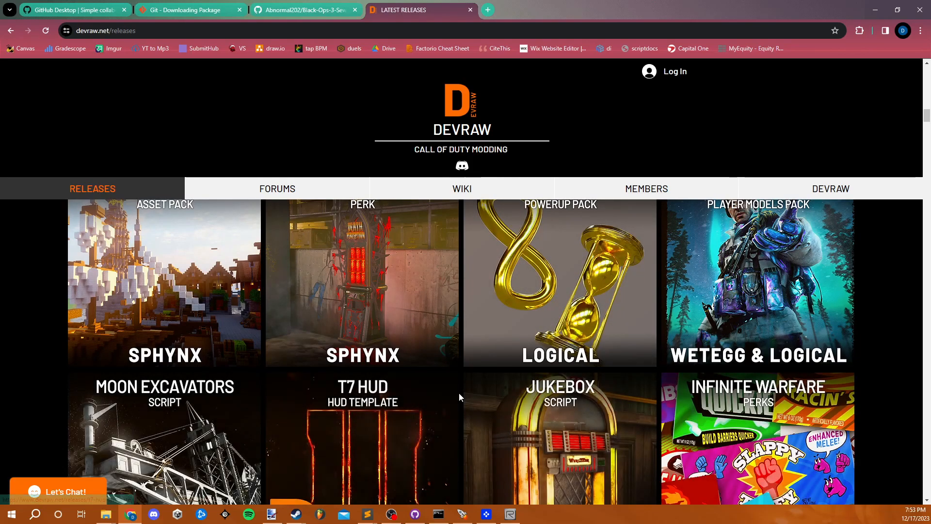
pyautogui.scroll(-5, 459, 395)
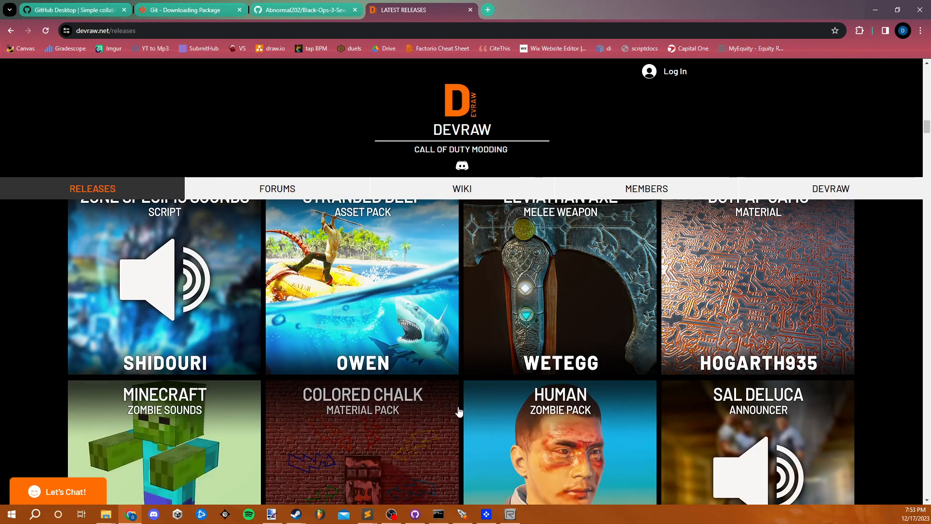
pyautogui.scroll(6, 464, 407)
pyautogui.scroll(15, 459, 411)
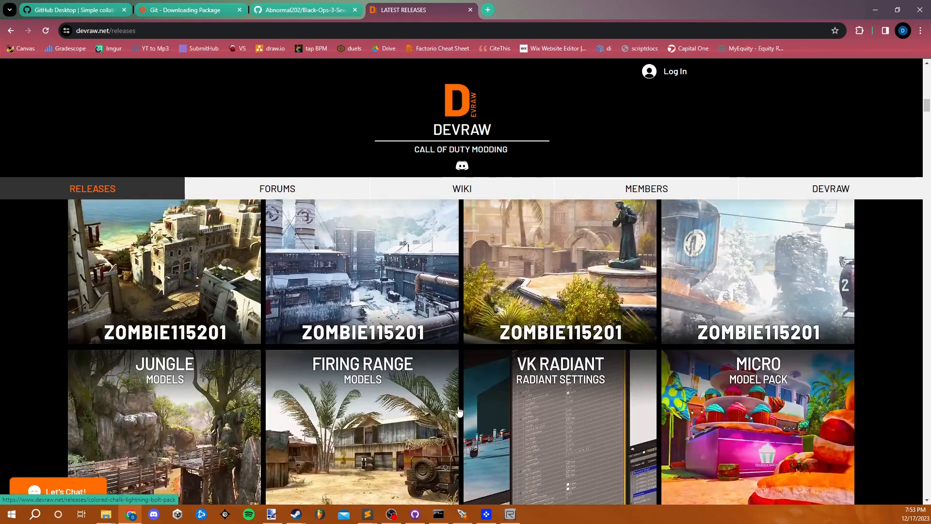
pyautogui.scroll(3, 460, 398)
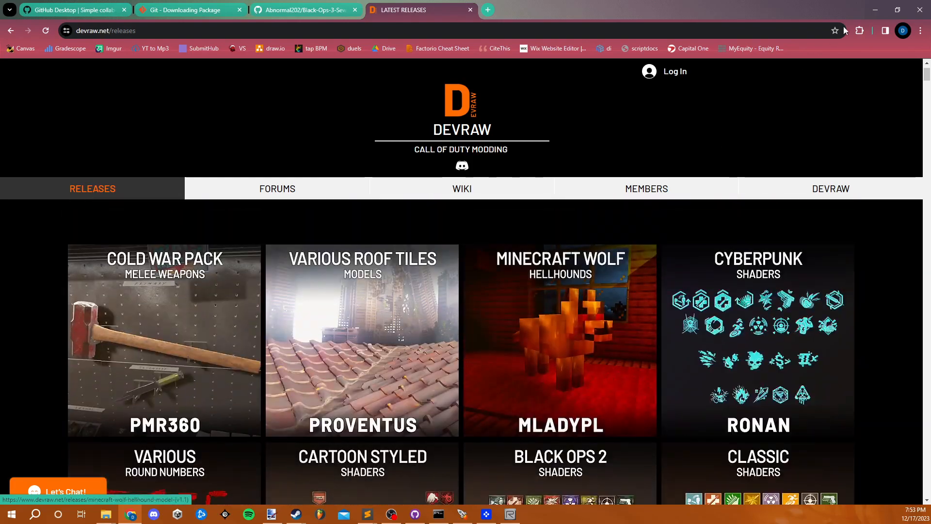
pyautogui.click(867, 14)
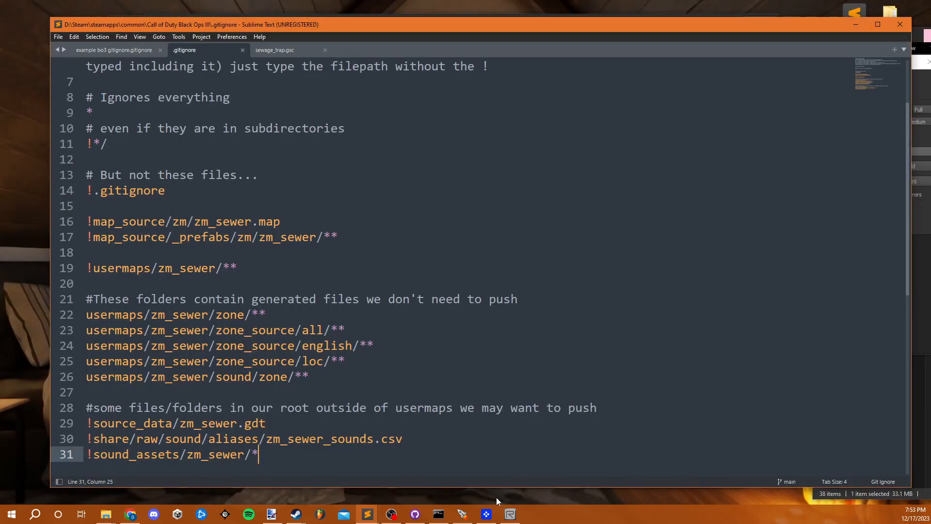
# - Switch back to Chrome, browse the DEVRAW releases for a larger asset pack, and open the Mystery Boxes pack page
pyautogui.moveTo(111, 518)
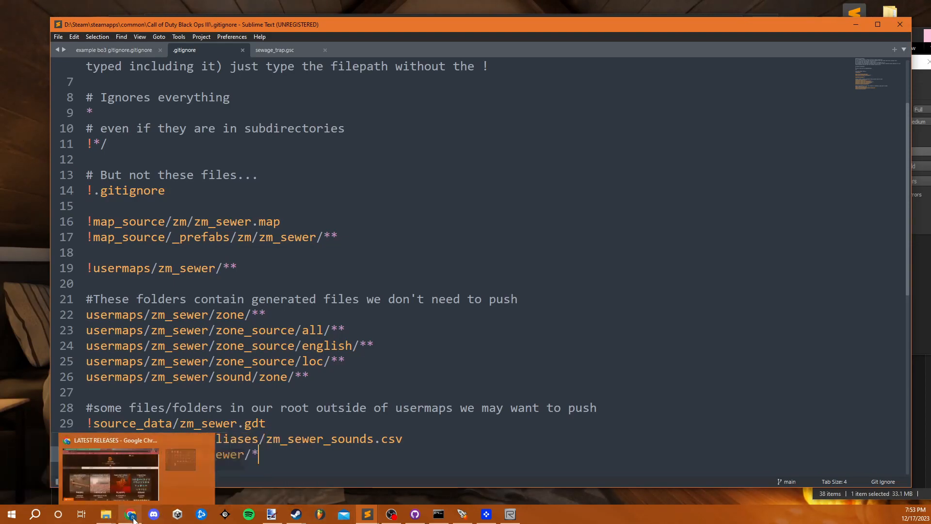
pyautogui.click(133, 518)
pyautogui.scroll(-15, 350, 434)
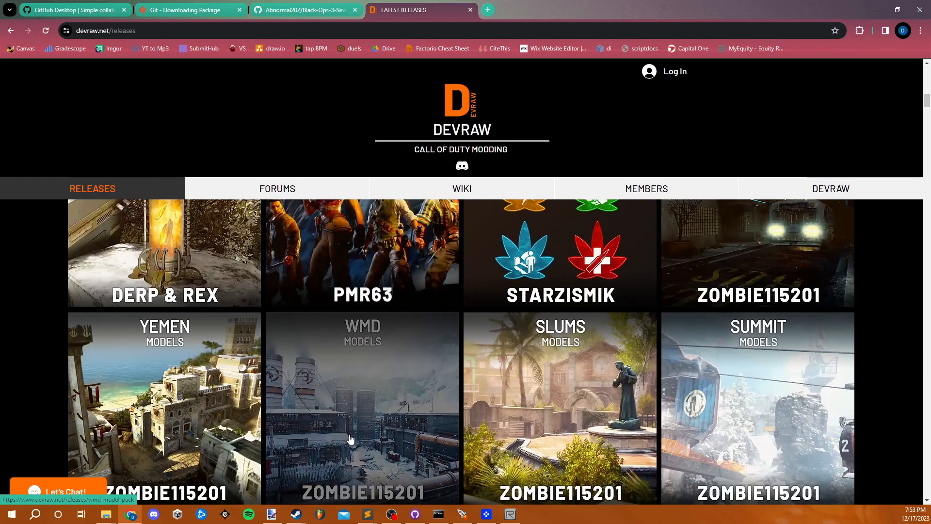
pyautogui.scroll(-20, 350, 434)
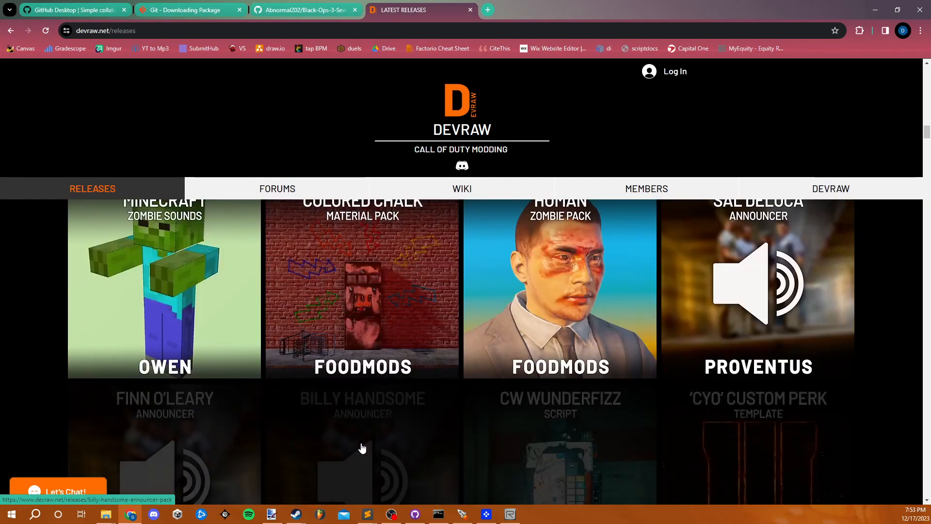
pyautogui.scroll(-10, 359, 447)
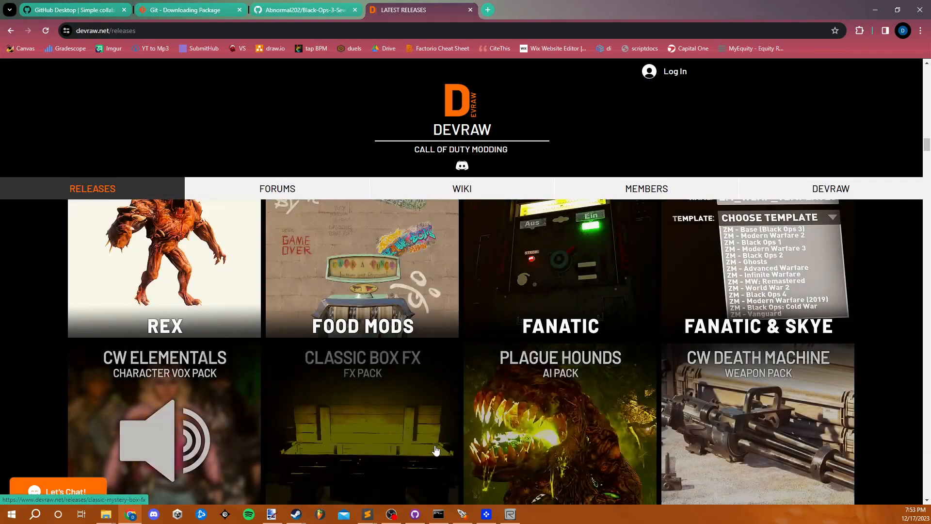
pyautogui.scroll(-7, 435, 450)
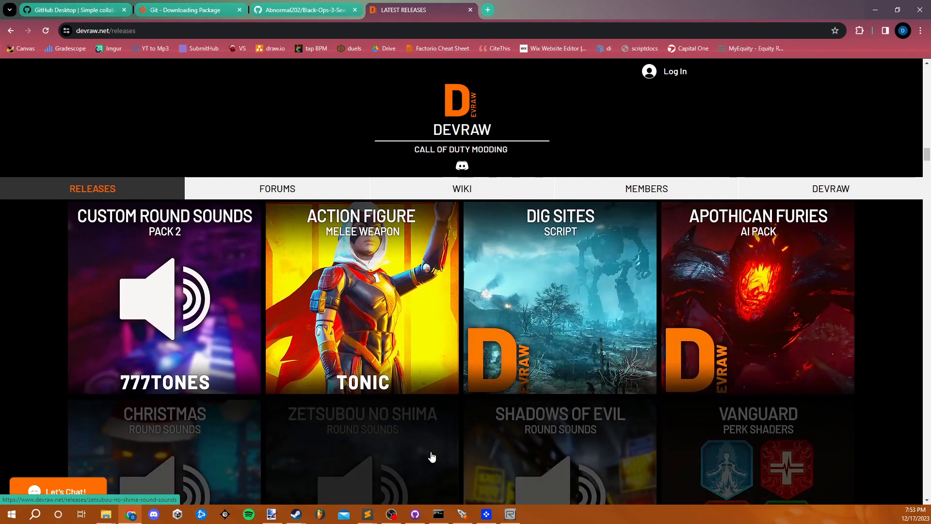
pyautogui.scroll(-6, 432, 457)
pyautogui.scroll(-4, 431, 456)
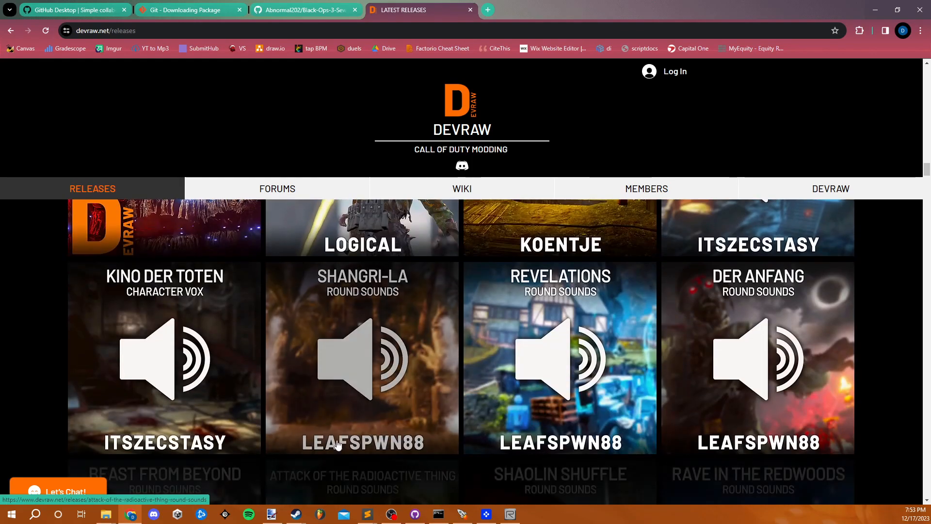
pyautogui.scroll(5, 281, 410)
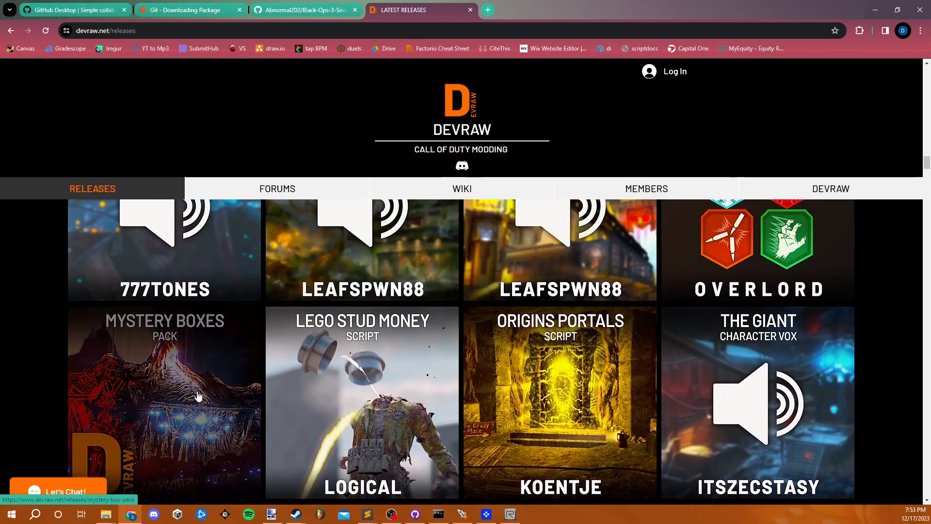
pyautogui.click(198, 396)
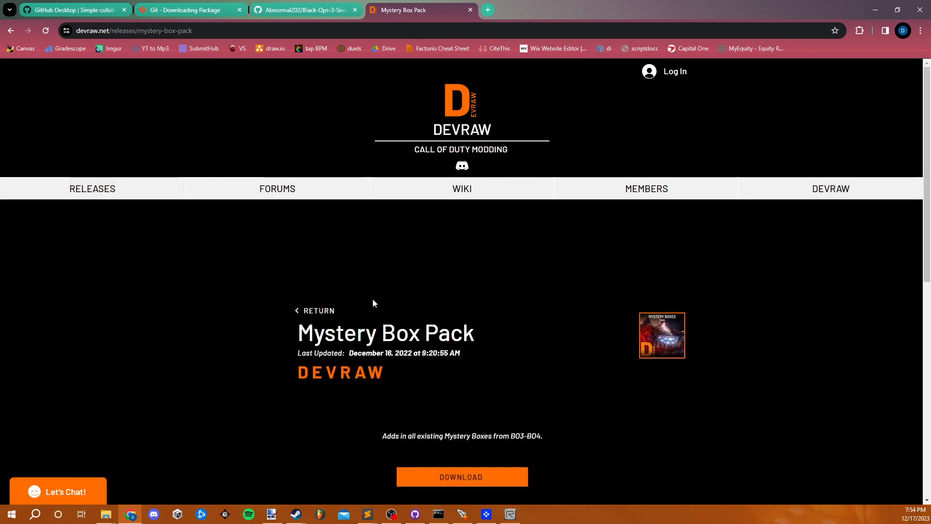
# - Download hb21_mystery_boxes_v2.0.2.zip from Google Drive despite the missing virus scan, and copy the download page's address
pyautogui.scroll(-2, 373, 310)
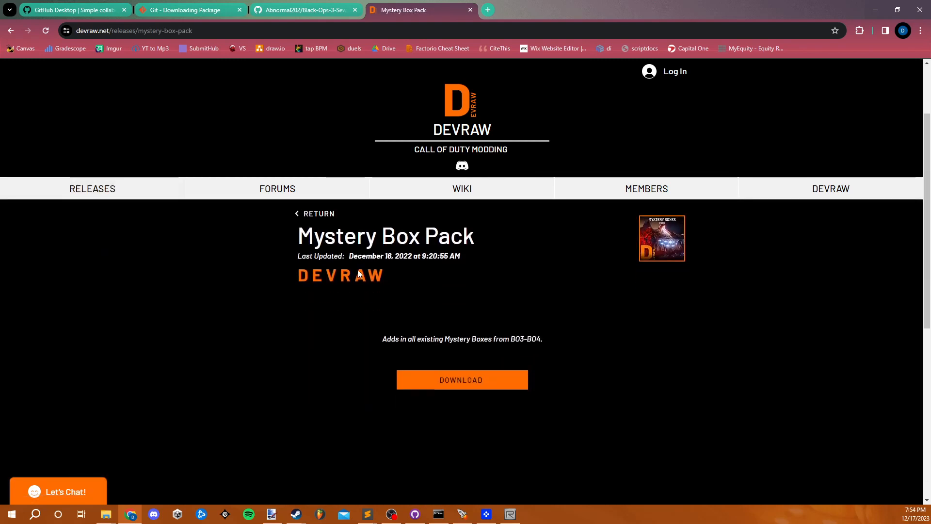
pyautogui.click(502, 386)
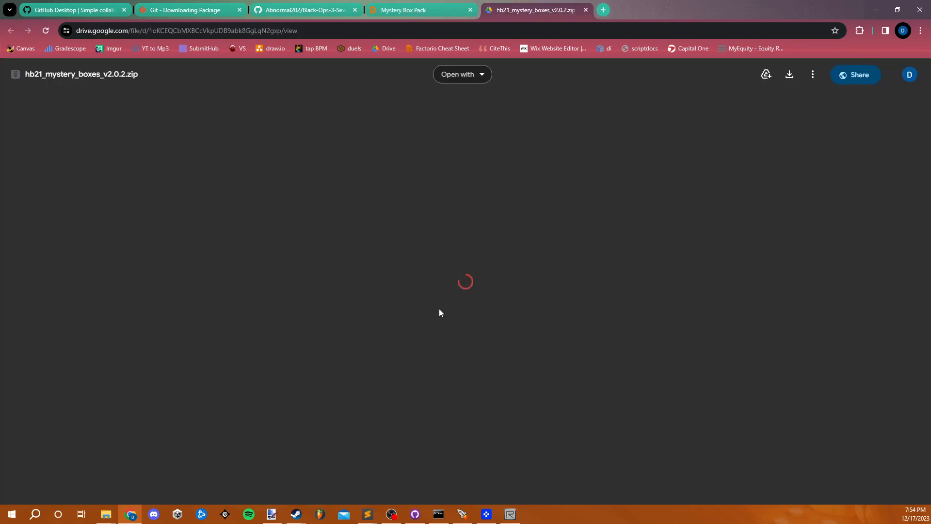
pyautogui.click(435, 268)
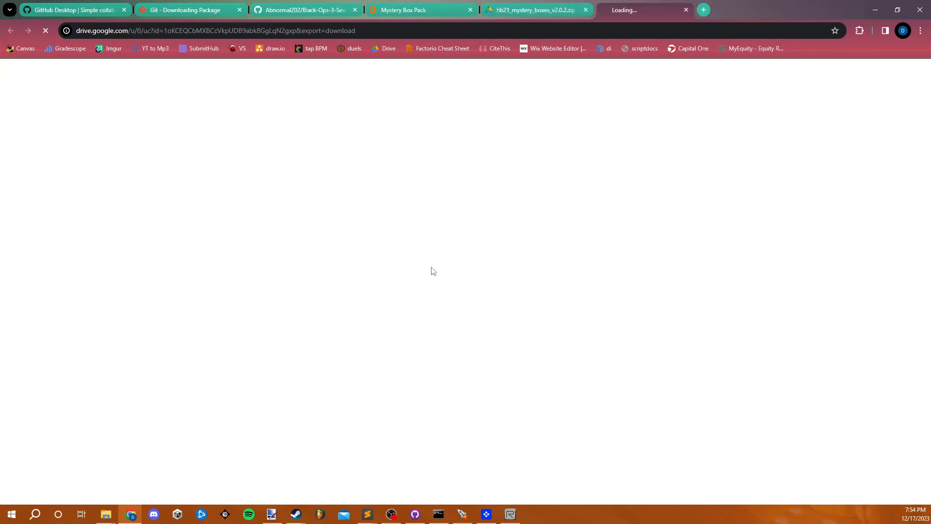
pyautogui.click(406, 142)
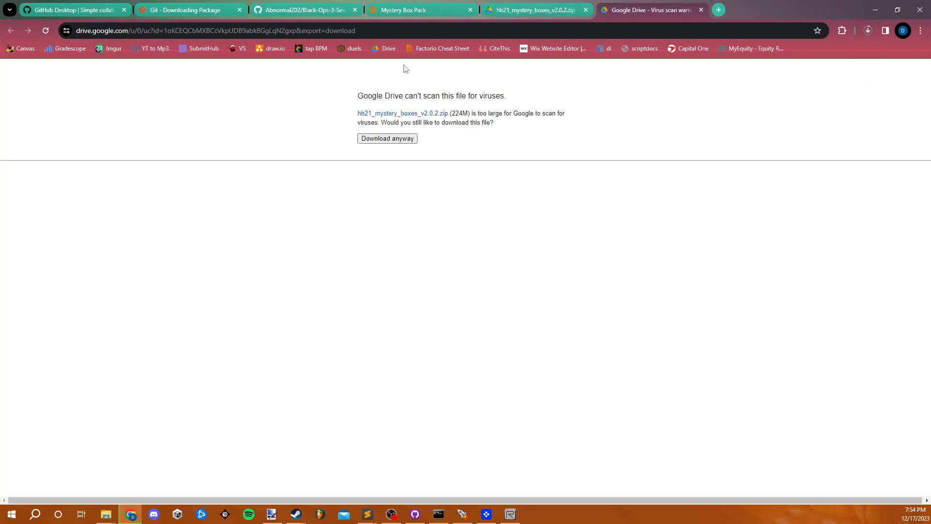
pyautogui.click(386, 30)
pyautogui.hotkey('ctrl', 'c')
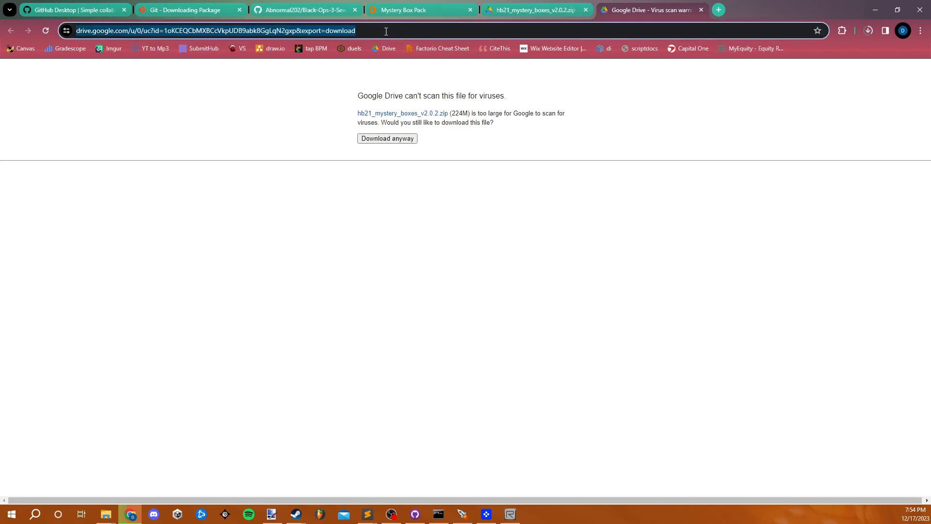
pyautogui.rightClick(385, 32)
# - Switch to File Explorer and create a text file named packages.txt in the Call of Duty Black Ops III root folder
pyautogui.moveTo(109, 518)
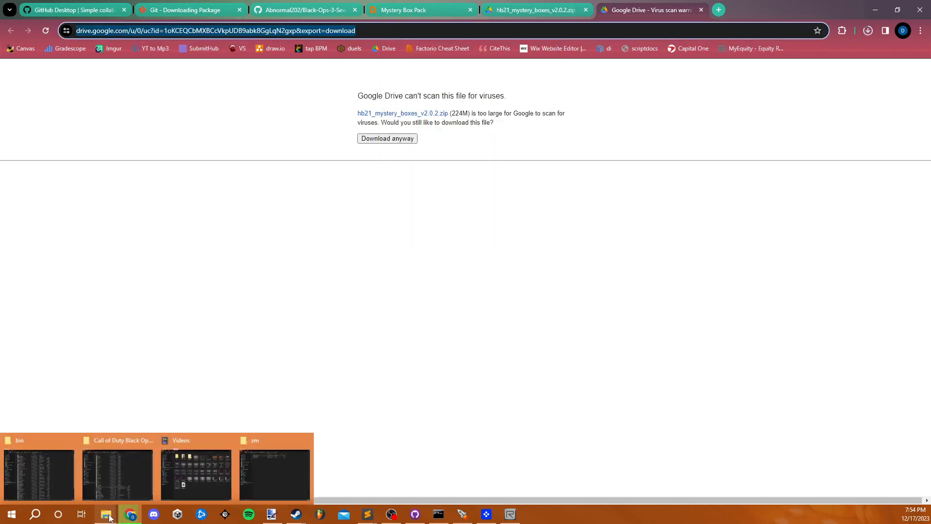
pyautogui.click(130, 479)
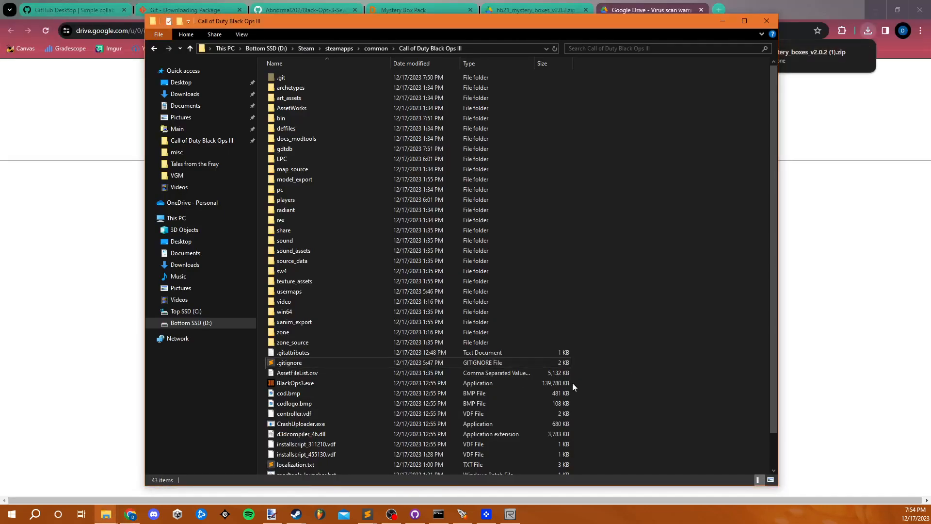
pyautogui.scroll(-1, 372, 382)
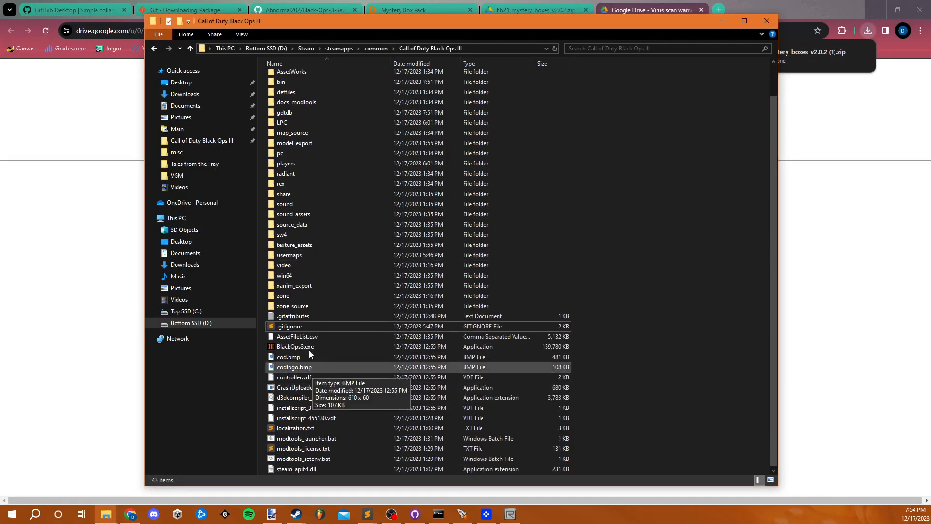
pyautogui.rightClick(584, 409)
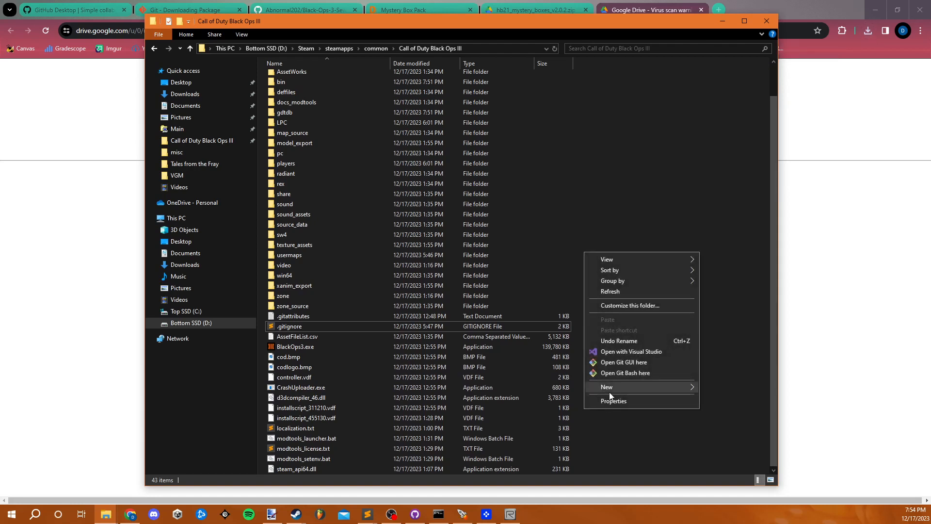
pyautogui.moveTo(670, 383)
pyautogui.click(721, 444)
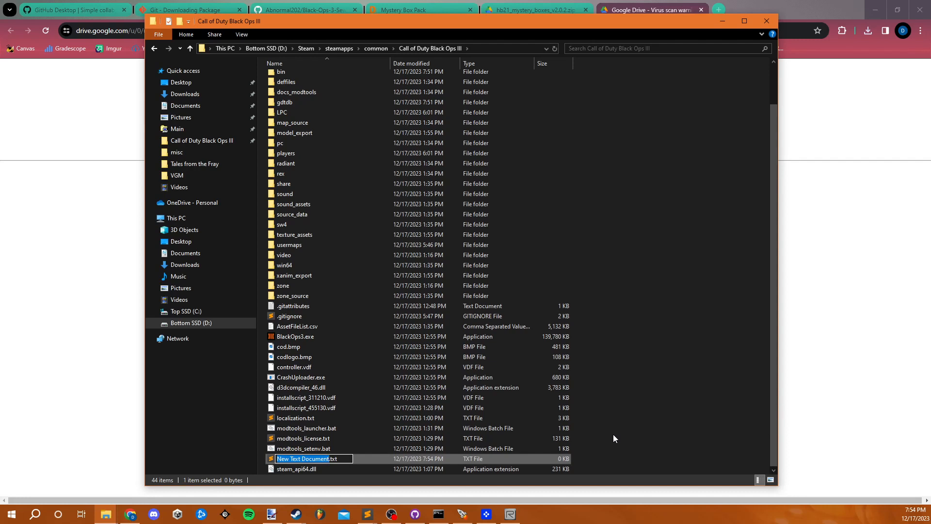
pyautogui.write('p')
pyautogui.write('ackages')
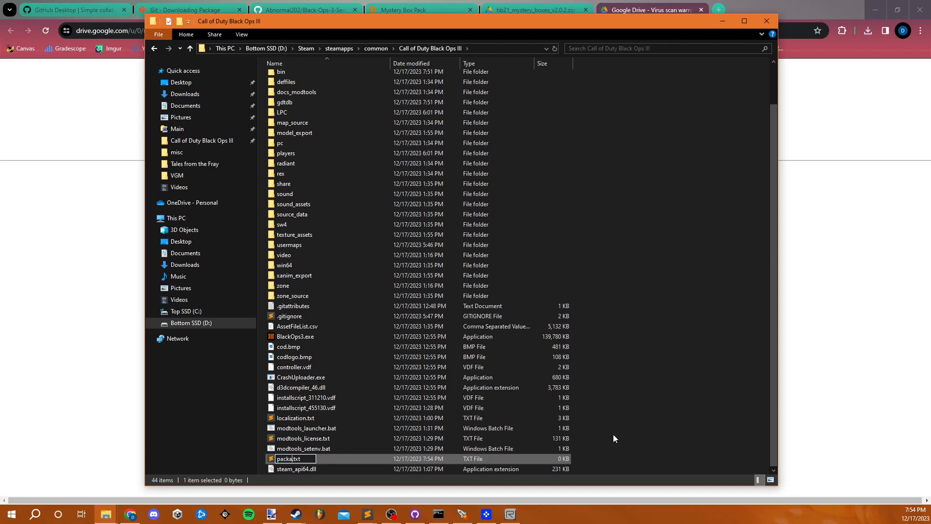
pyautogui.press('Return')
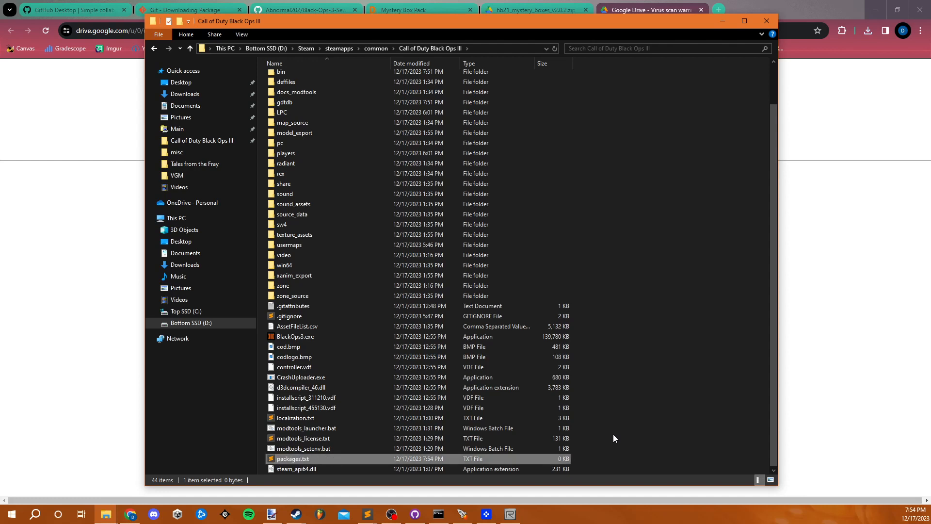
# - Open packages.txt and write the entry "1. HB21 Mystery boxes v2.0.2 :" followed by the copied Google Drive download link
pyautogui.doubleClick(391, 459)
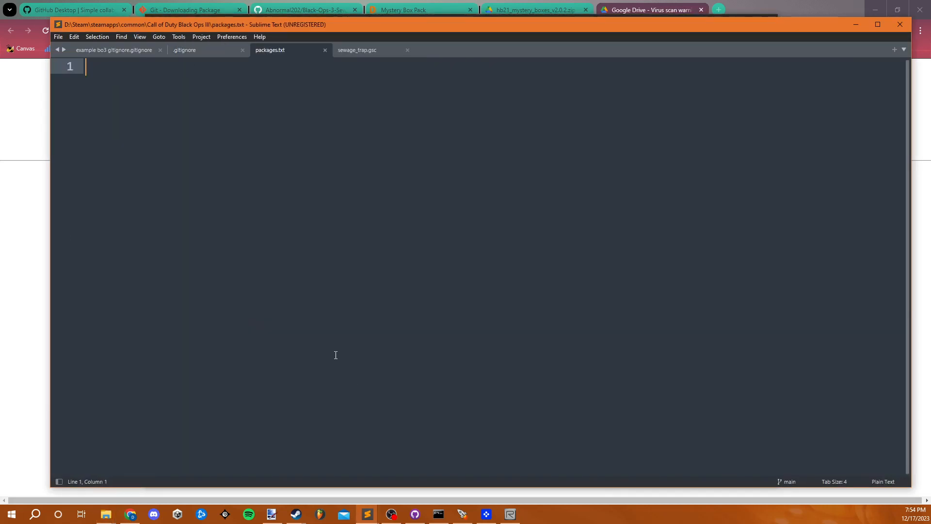
pyautogui.write('1. ')
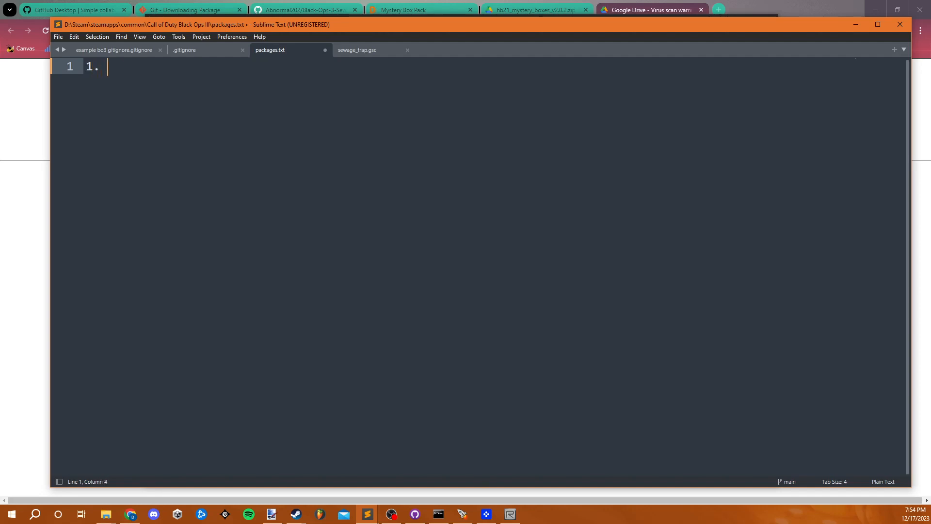
pyautogui.write('HB21')
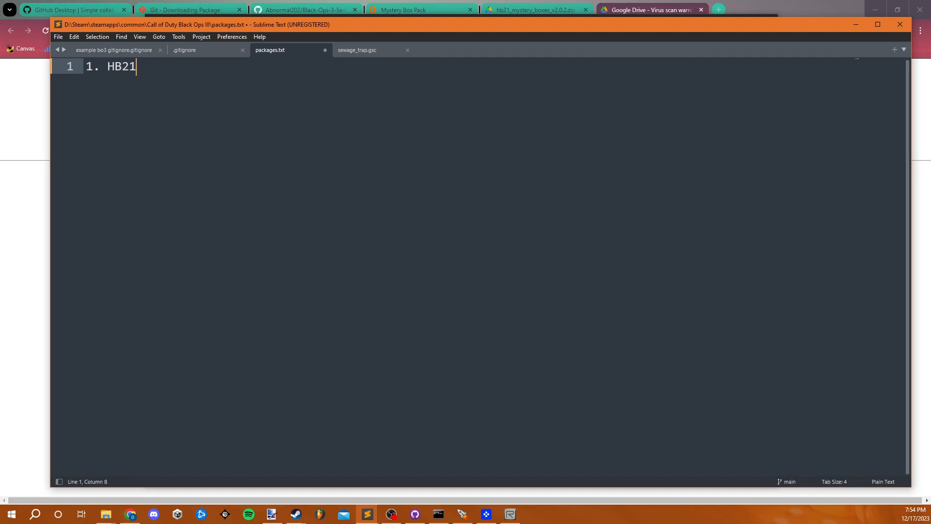
pyautogui.write(' Mystery boxes v2.0.2')
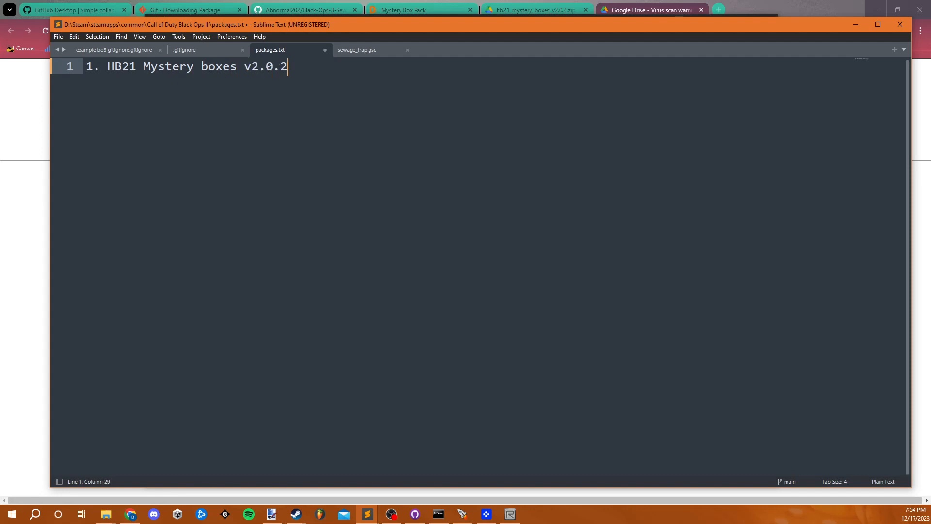
pyautogui.write(' :')
pyautogui.hotkey('ctrl', 'v')
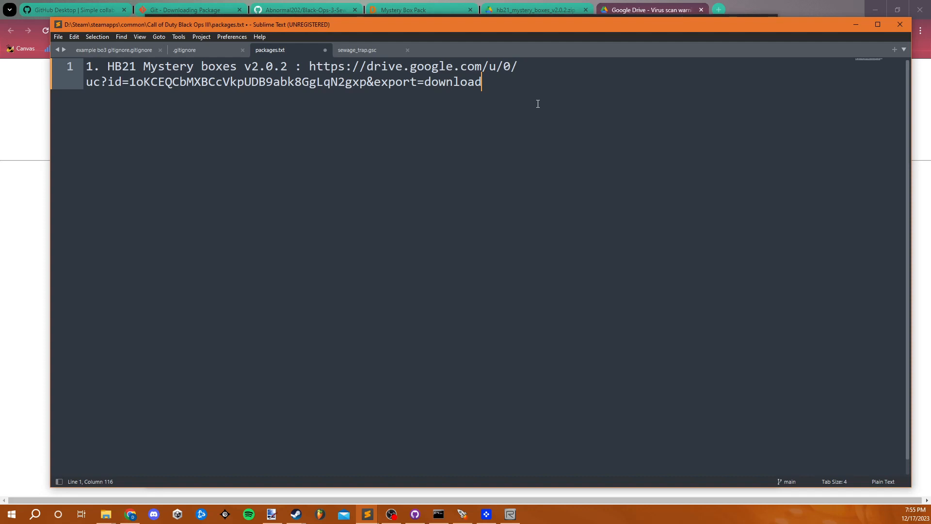
# - Begin a second list entry numbered "2." on a new line in packages.txt
pyautogui.press('Return')
pyautogui.write('2.')
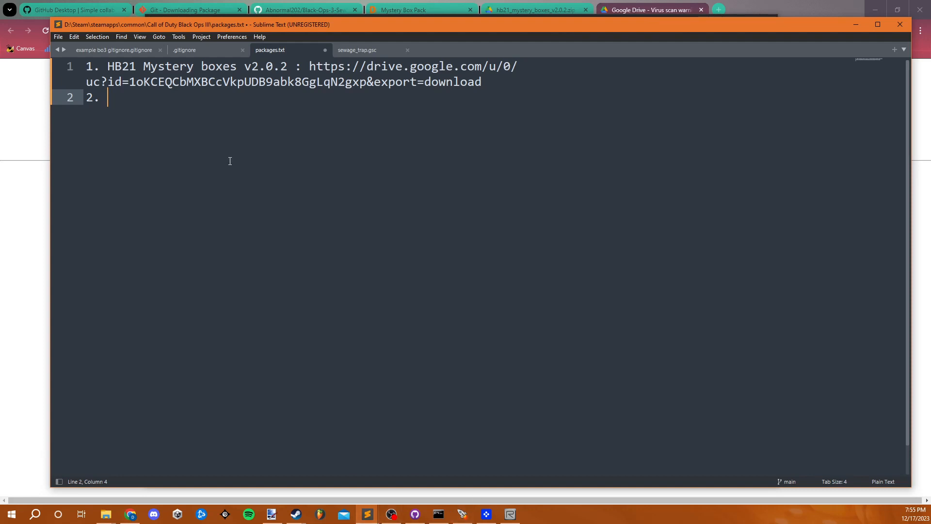
# - Save packages.txt, and add the line "!packages.txt" at the end of the .gitignore file and save it
pyautogui.hotkey('ctrl', 's')
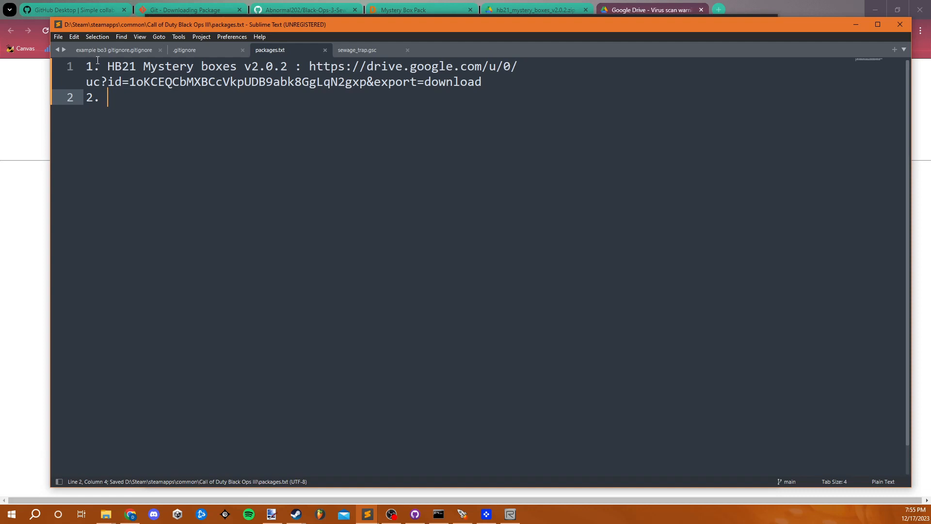
pyautogui.click(199, 50)
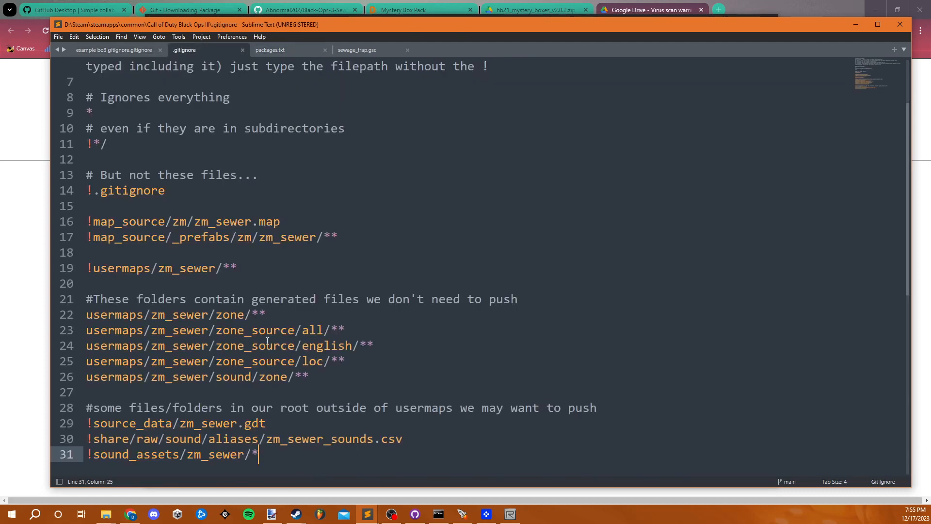
pyautogui.scroll(2, 268, 341)
pyautogui.scroll(-5, 262, 344)
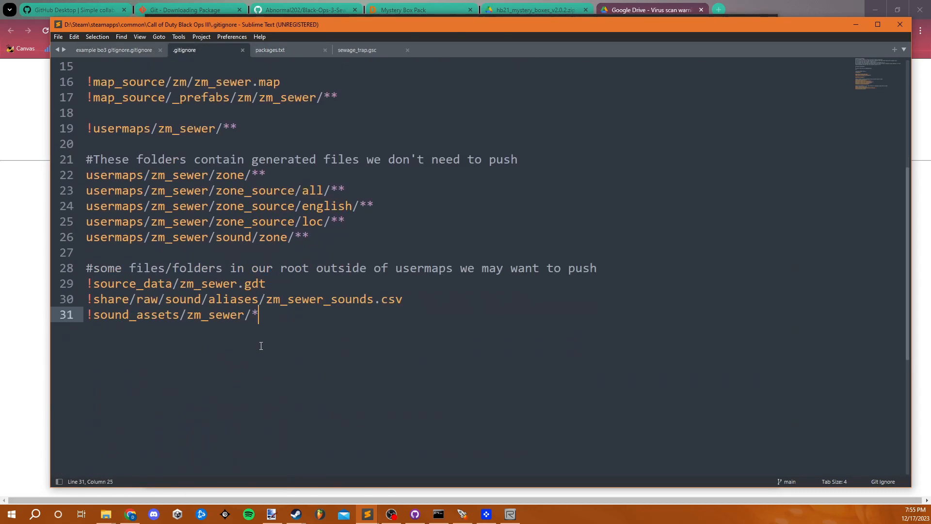
pyautogui.scroll(3, 262, 349)
pyautogui.scroll(-2, 271, 369)
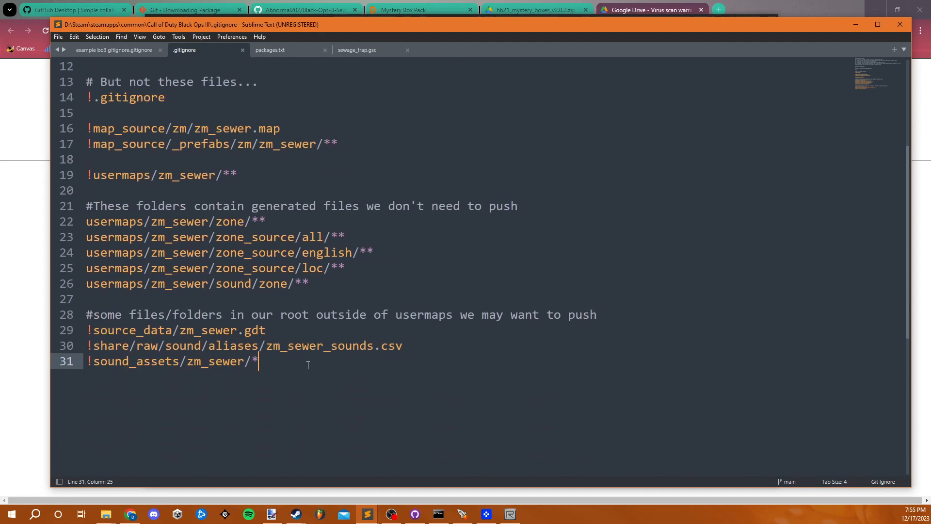
pyautogui.press('Return')
pyautogui.press('Return')
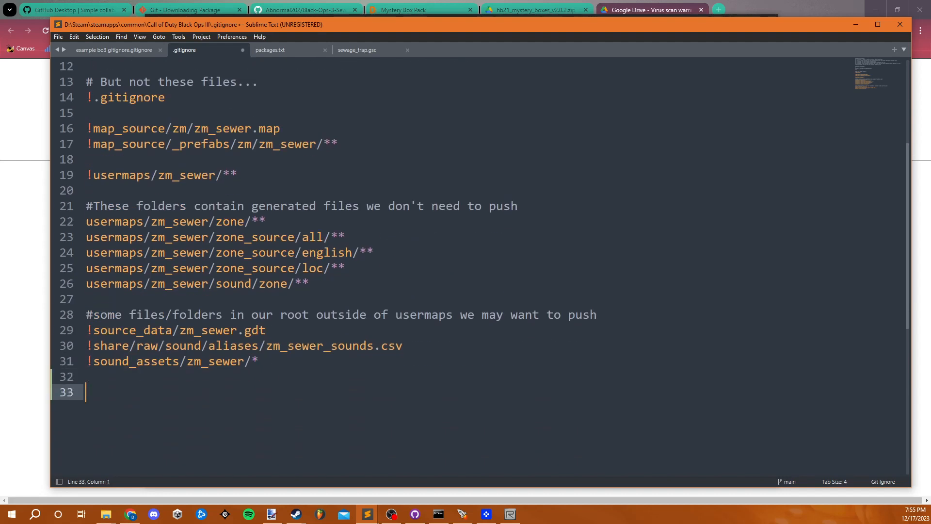
pyautogui.write('!')
pyautogui.scroll(4, 309, 349)
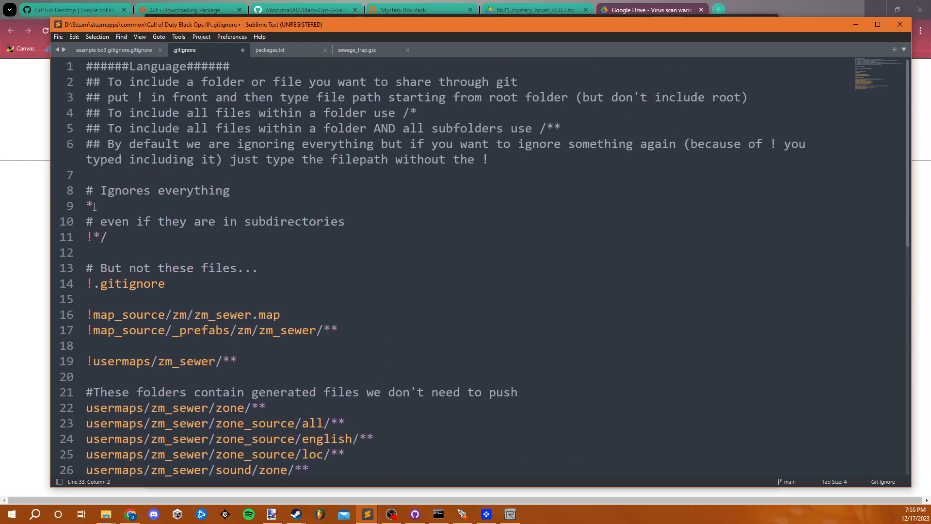
pyautogui.scroll(-4, 114, 228)
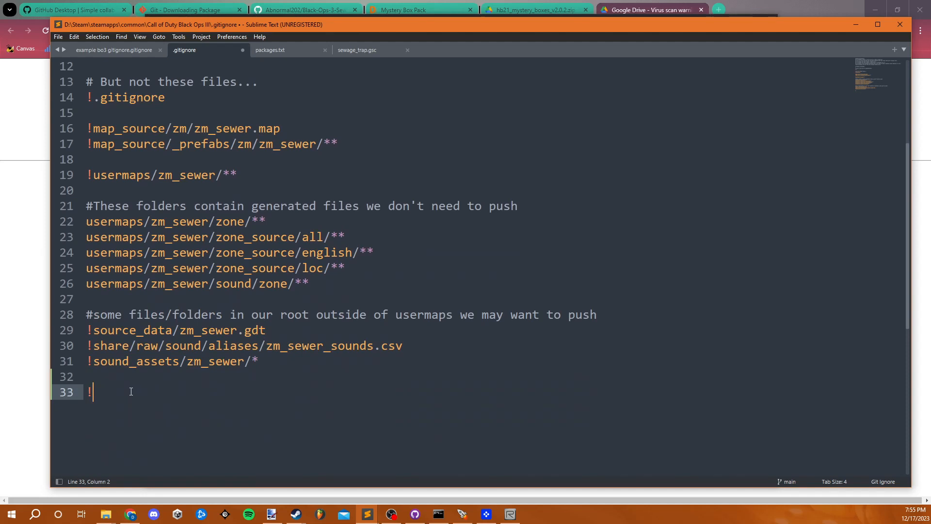
pyautogui.write('packages.txt')
pyautogui.hotkey('ctrl', 's')
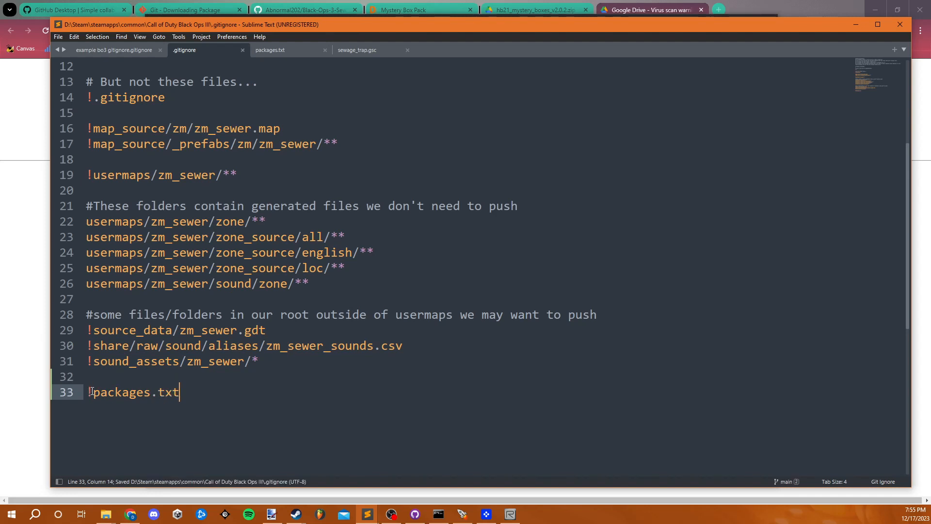
# - Review the new .gitignore entry, and switch to File Explorer to locate packages.txt in the Call of Duty Black Ops III root folder
pyautogui.click(92, 390)
pyautogui.scroll(4, 91, 391)
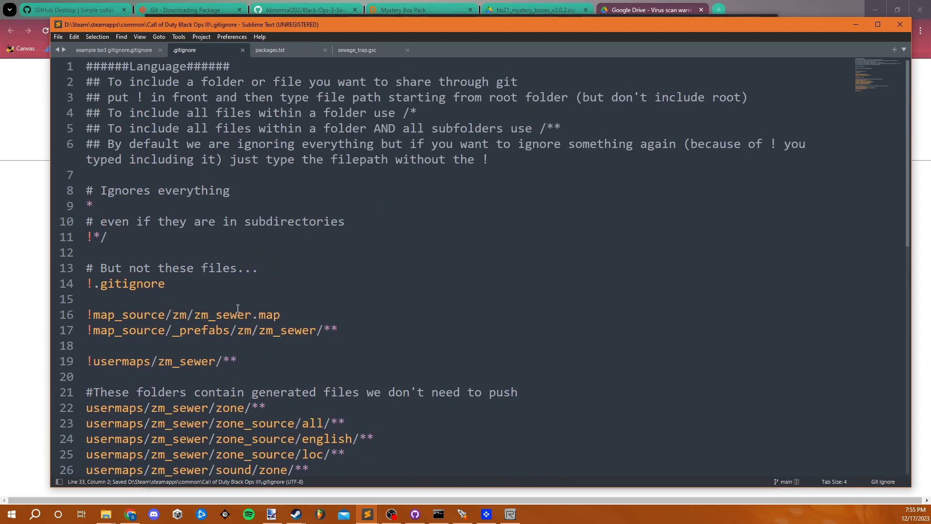
pyautogui.scroll(-4, 238, 308)
pyautogui.moveTo(106, 515)
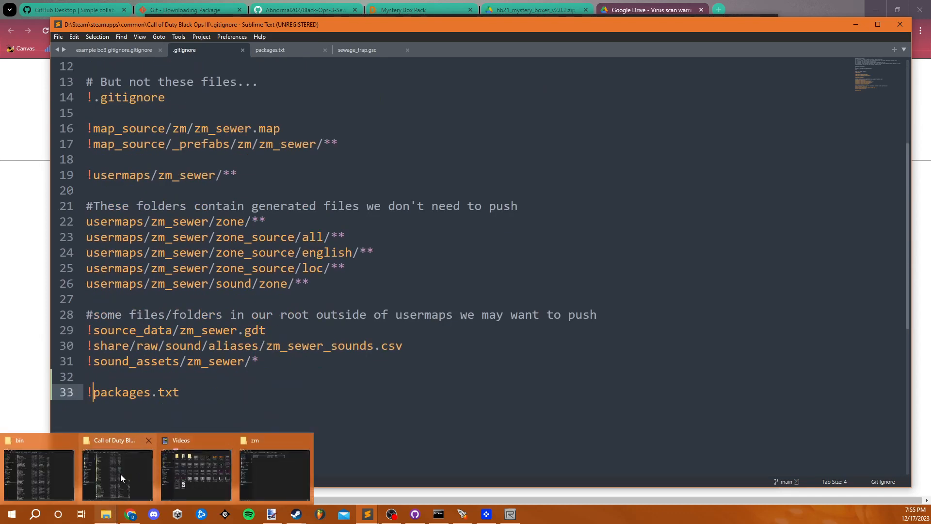
pyautogui.click(120, 478)
pyautogui.click(305, 459)
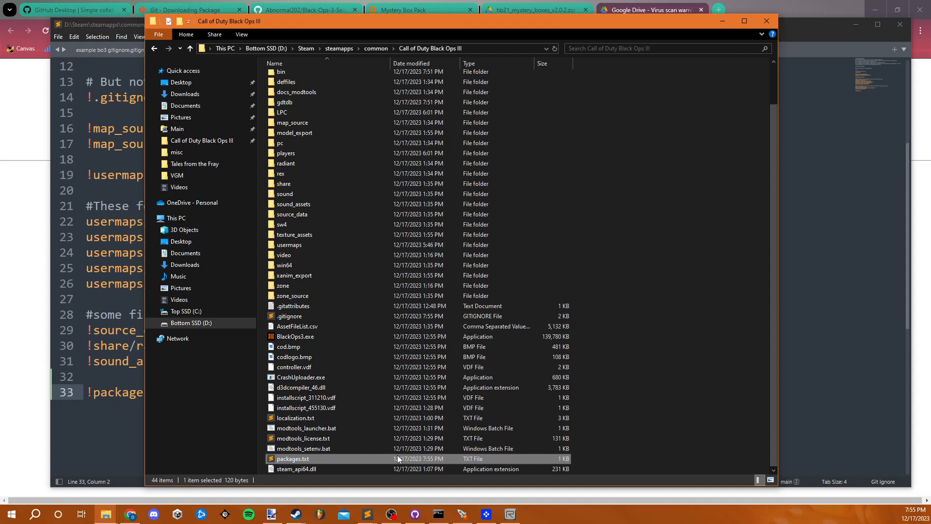
# - Switch to GitHub Desktop to review the pending changes to .gitignore and packages.txt, and return to packages.txt in Sublime Text
pyautogui.click(415, 514)
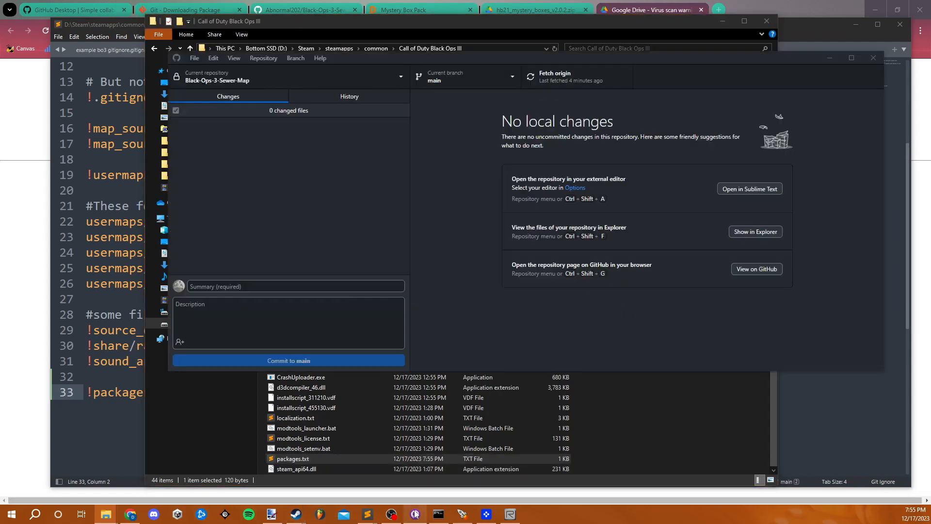
pyautogui.click(215, 139)
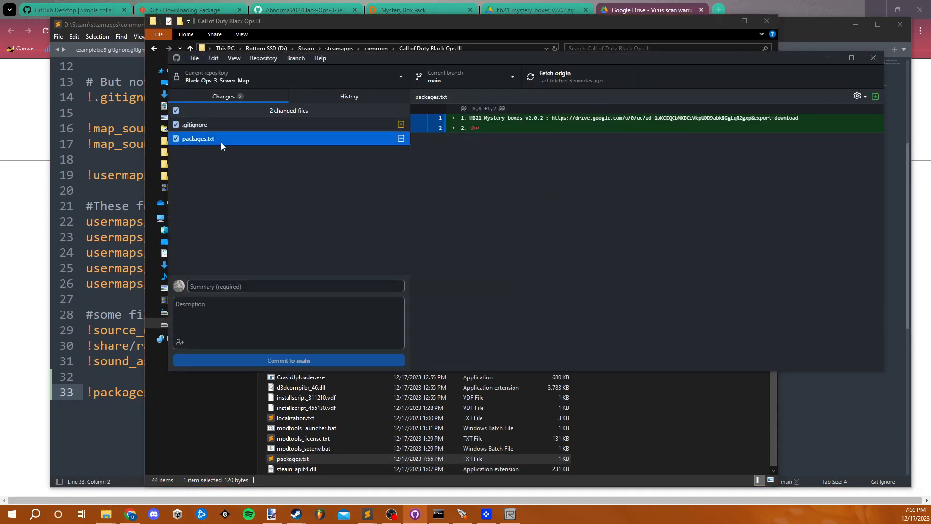
pyautogui.click(295, 127)
pyautogui.click(286, 139)
pyautogui.click(129, 284)
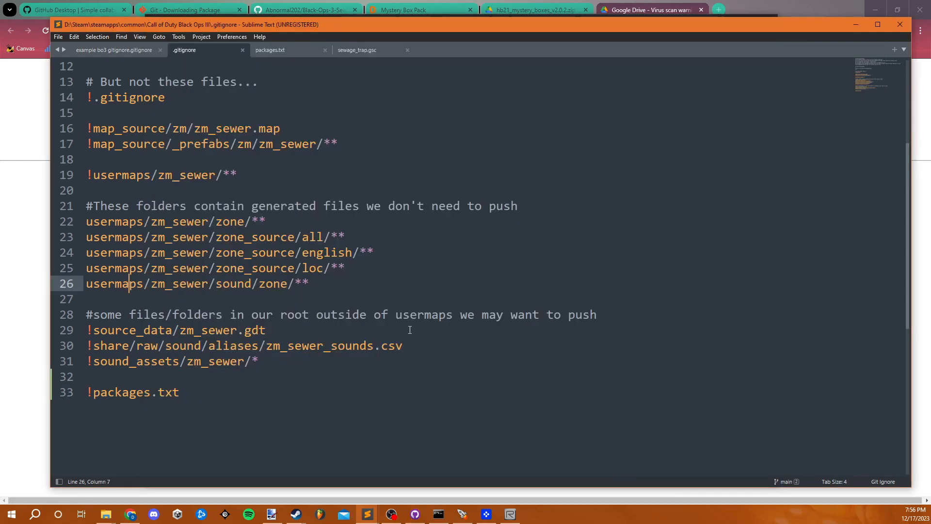
pyautogui.click(291, 49)
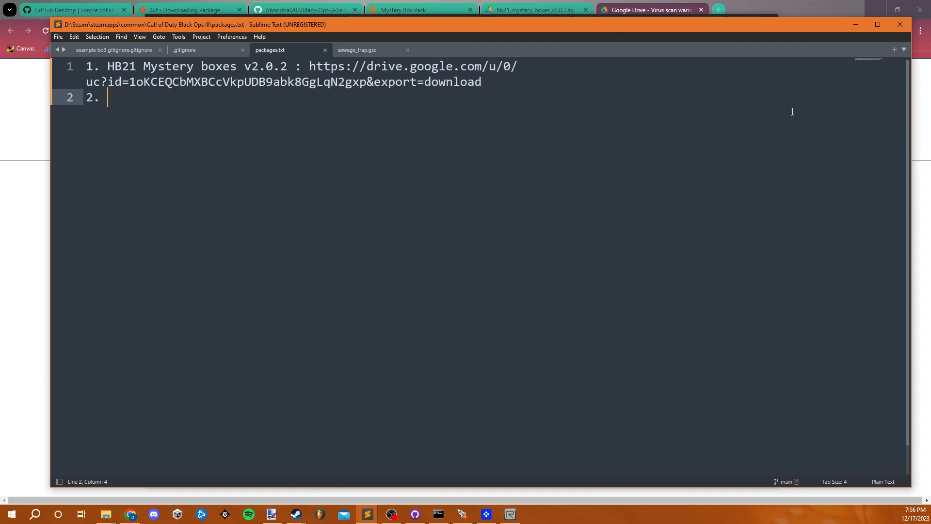
# - Open the downloaded hb21_mystery_boxes_v2.0.2 archive in WinRAR, and arrange the Call of Duty Black Ops III root folder window beside it
pyautogui.click(825, 8)
pyautogui.click(867, 31)
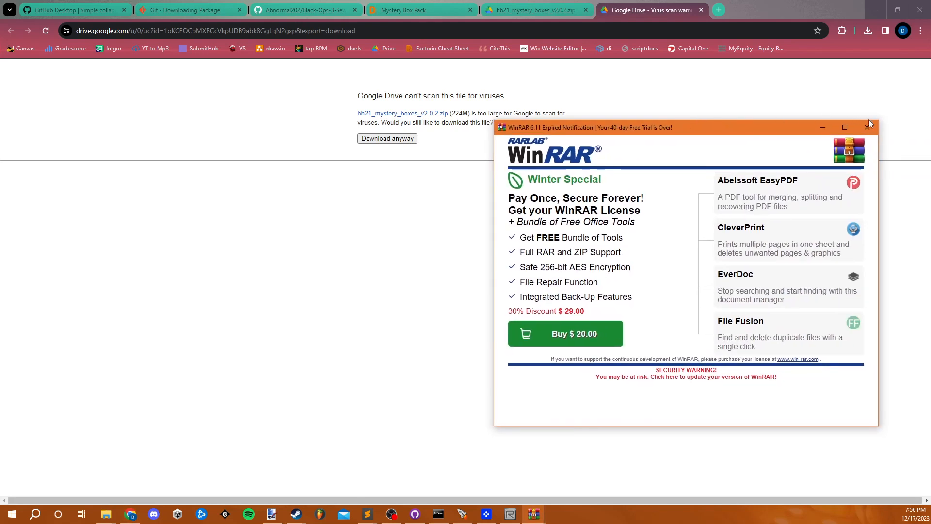
pyautogui.click(867, 128)
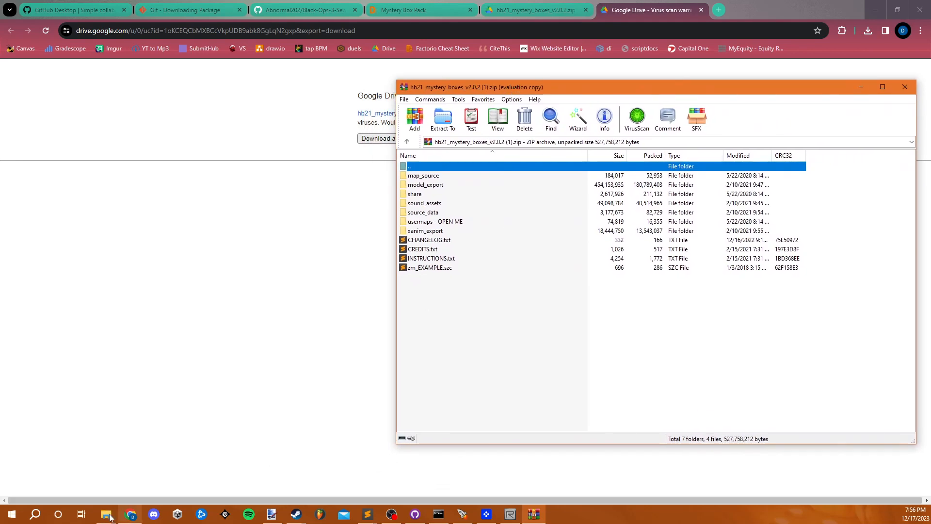
pyautogui.moveTo(105, 514)
pyautogui.click(131, 490)
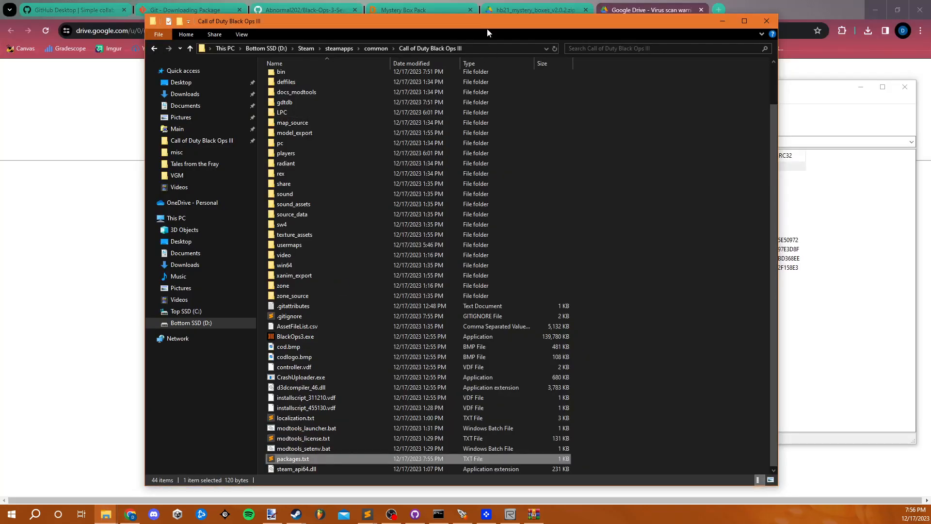
pyautogui.moveTo(488, 24); pyautogui.dragTo(350, 36)
pyautogui.click(710, 335)
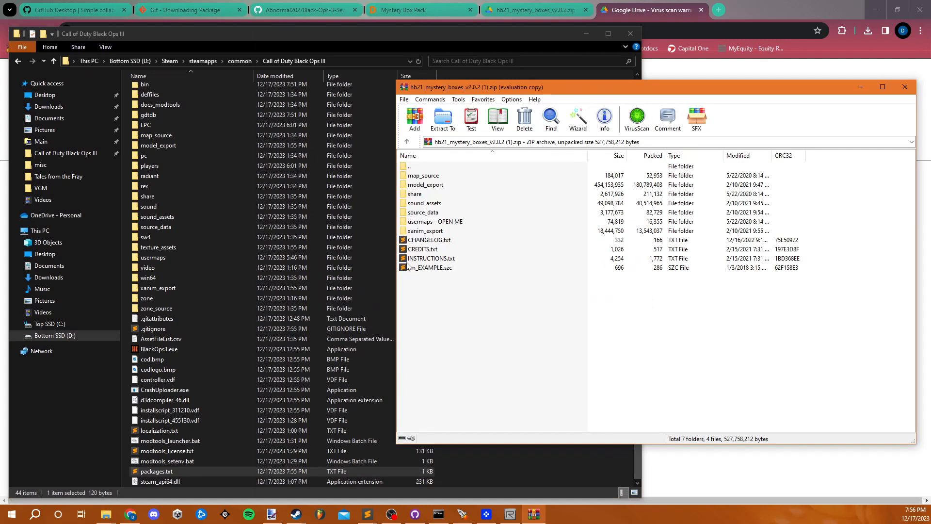
# - Extract all the archive's folders except "usermaps - OPEN ME" into the Call of Duty Black Ops III root folder
pyautogui.click(436, 235)
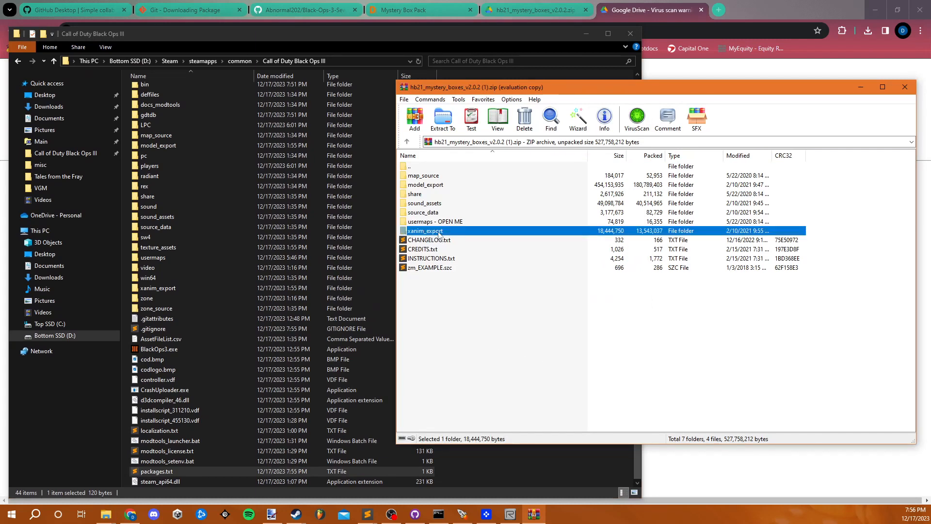
pyautogui.keyDown('shift'); pyautogui.click(448, 177); pyautogui.keyUp('shift')
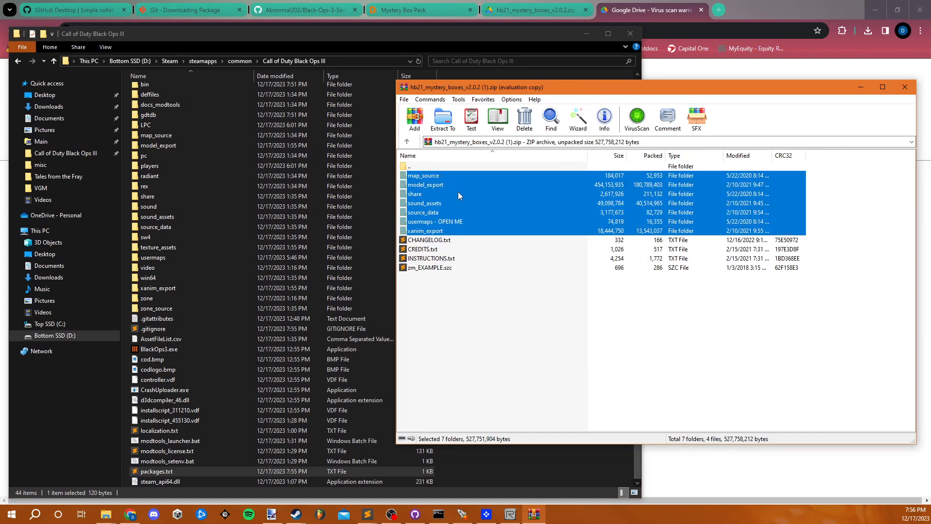
pyautogui.keyDown('ctrl'); pyautogui.click(450, 223); pyautogui.keyUp('ctrl')
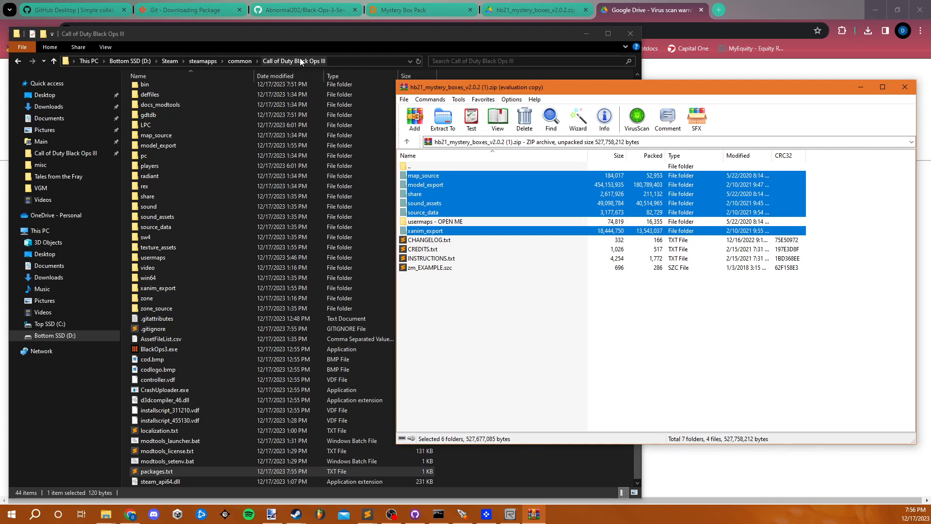
pyautogui.moveTo(485, 195); pyautogui.dragTo(126, 264)
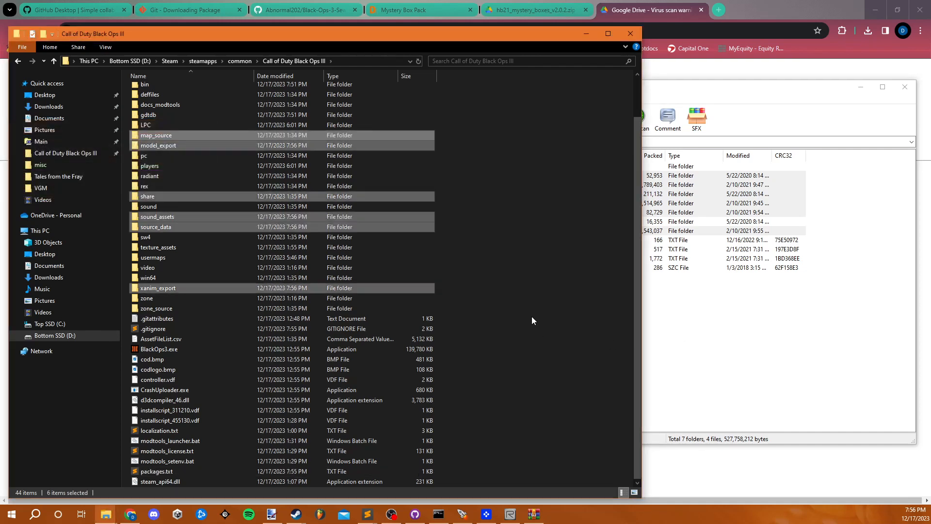
# - Extract the scripts folder from the archive's "usermaps - OPEN ME\YOUR_MAP_NAME" folder into usermaps\zm_sewer
pyautogui.doubleClick(437, 221)
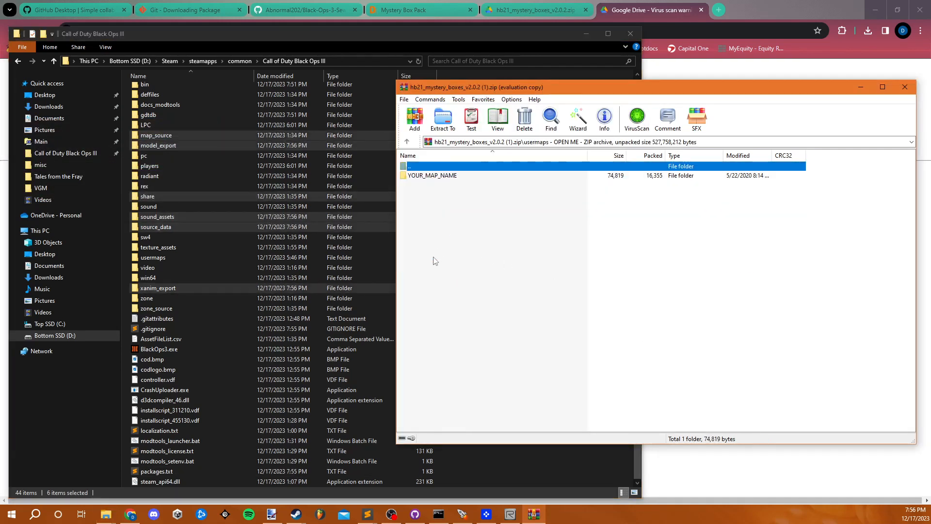
pyautogui.doubleClick(174, 257)
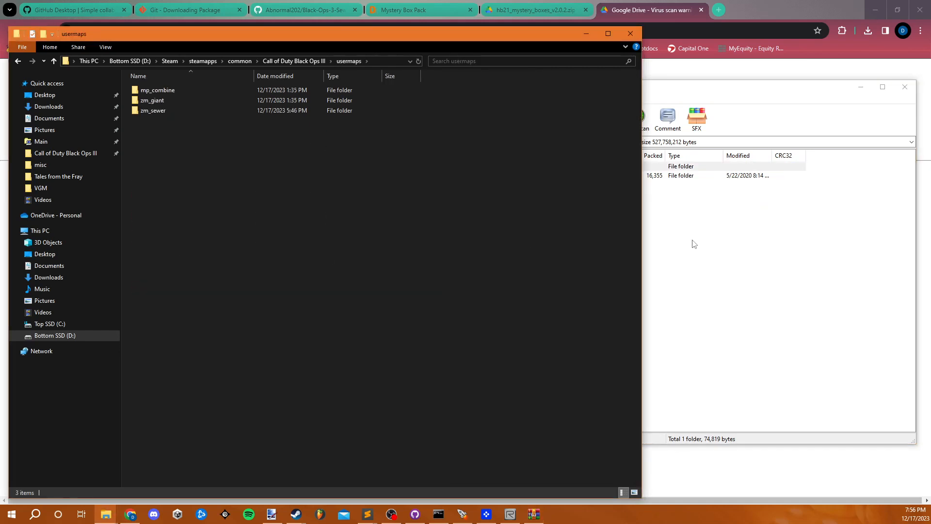
pyautogui.doubleClick(282, 115)
pyautogui.click(656, 258)
pyautogui.doubleClick(463, 175)
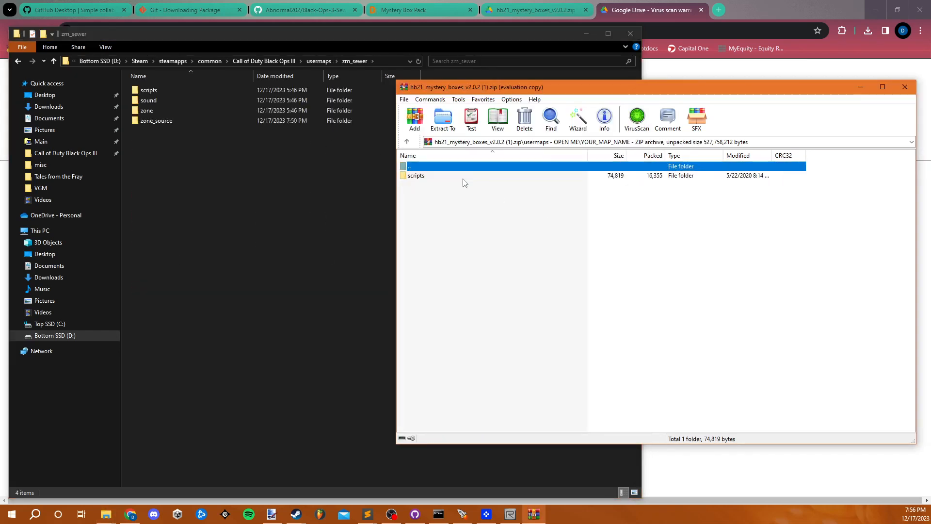
pyautogui.moveTo(442, 179)
pyautogui.mouseDown()
pyautogui.moveTo(301, 255)
pyautogui.moveTo(305, 241)
pyautogui.moveTo(293, 237)
pyautogui.moveTo(455, 191)
pyautogui.mouseUp()
pyautogui.doubleClick(439, 175)
pyautogui.doubleClick(433, 175)
pyautogui.doubleClick(433, 170)
pyautogui.doubleClick(433, 167)
pyautogui.moveTo(431, 177); pyautogui.dragTo(259, 214)
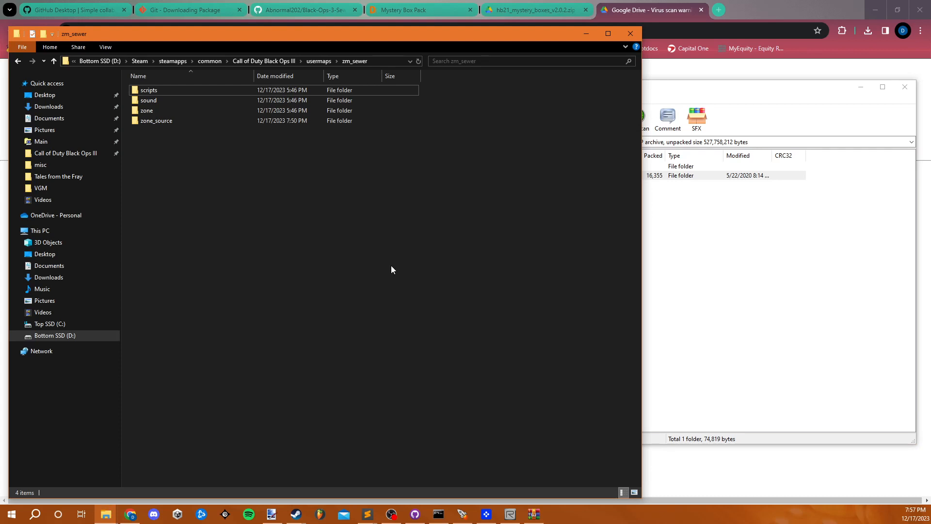
# - Switch to GitHub Desktop and examine the list of changed files after extracting the mystery box pack
pyautogui.click(698, 265)
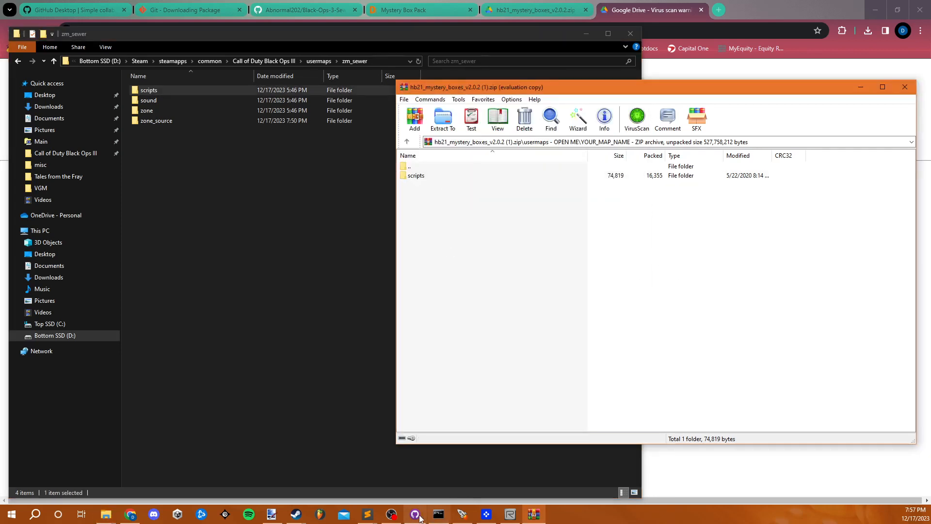
pyautogui.moveTo(415, 514)
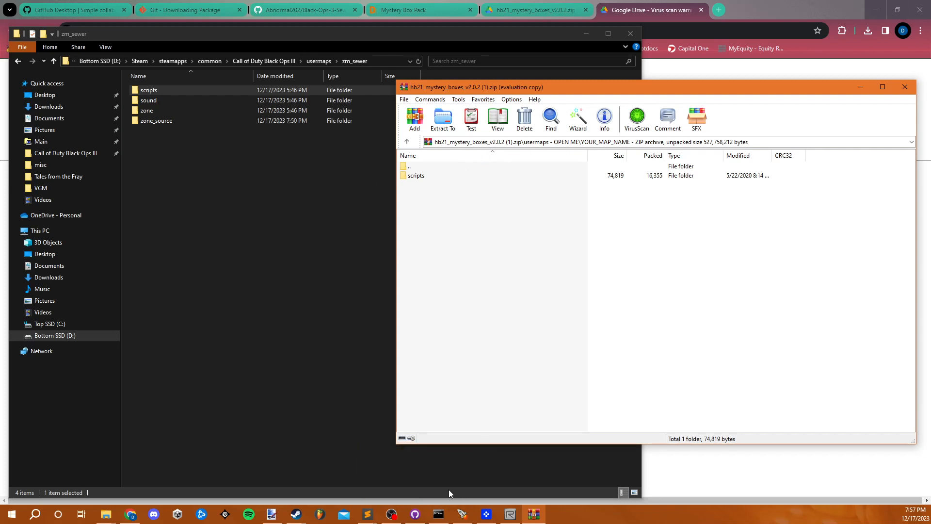
pyautogui.click(415, 514)
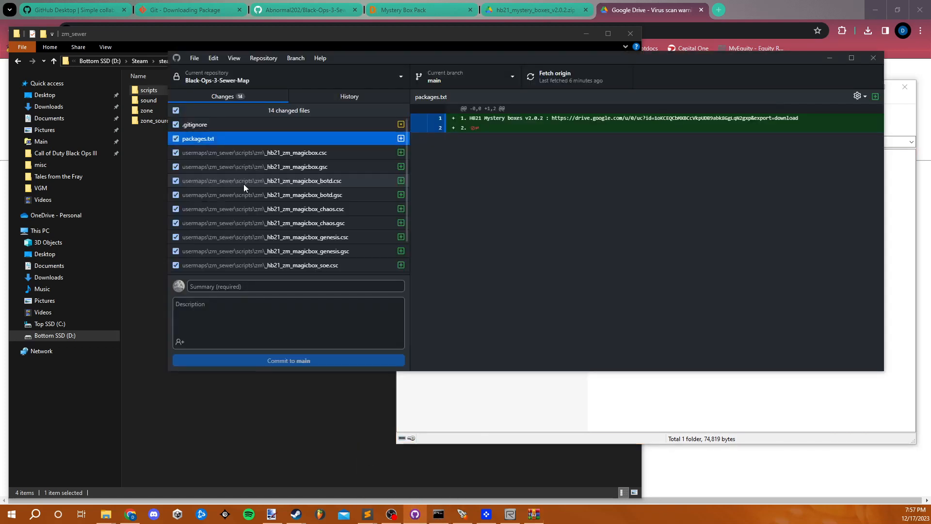
pyautogui.scroll(-1, 274, 156)
pyautogui.scroll(2, 276, 263)
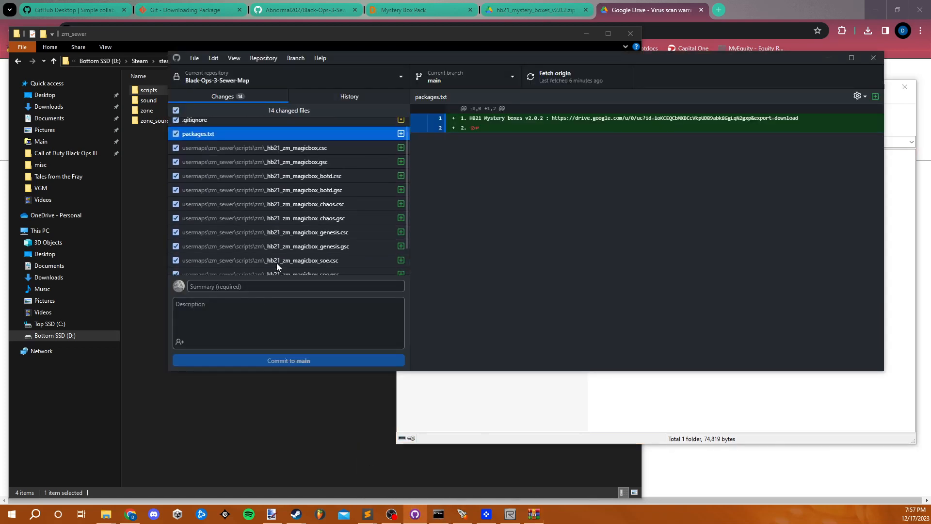
pyautogui.scroll(-2, 293, 168)
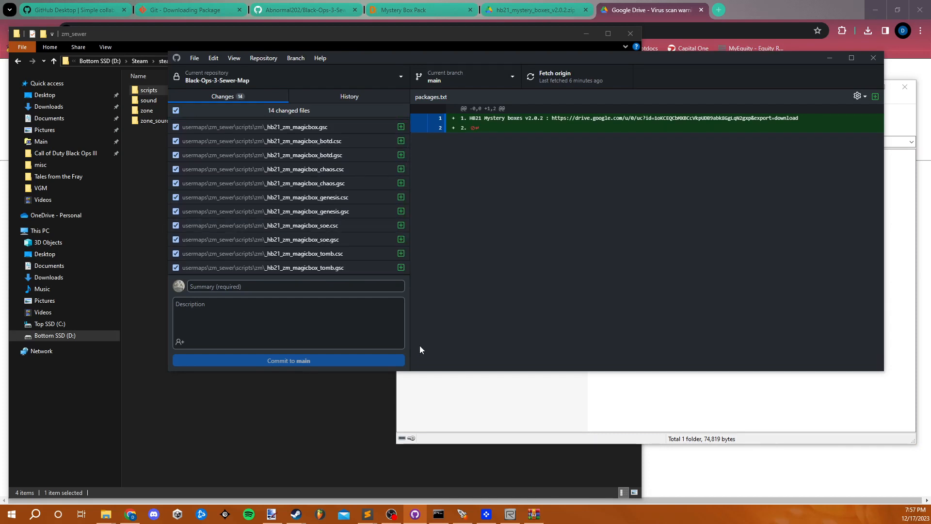
pyautogui.click(455, 384)
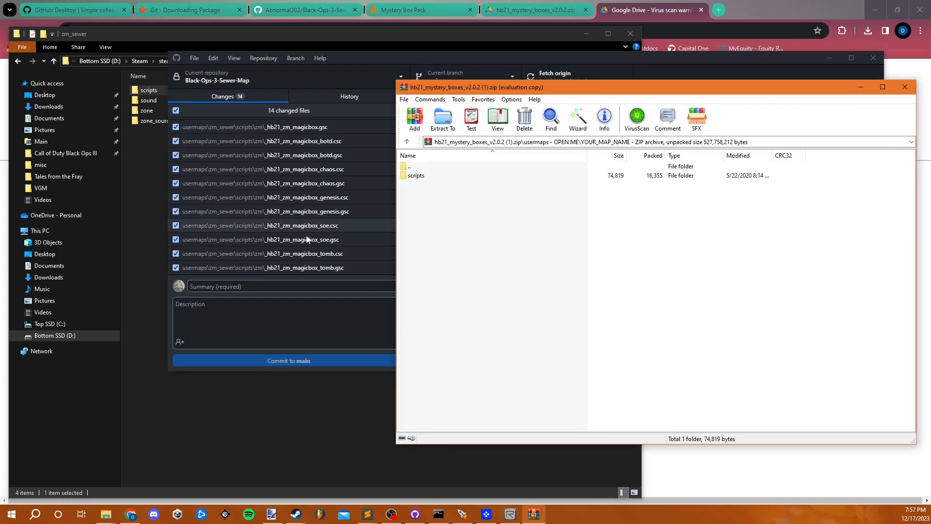
pyautogui.scroll(1, 302, 239)
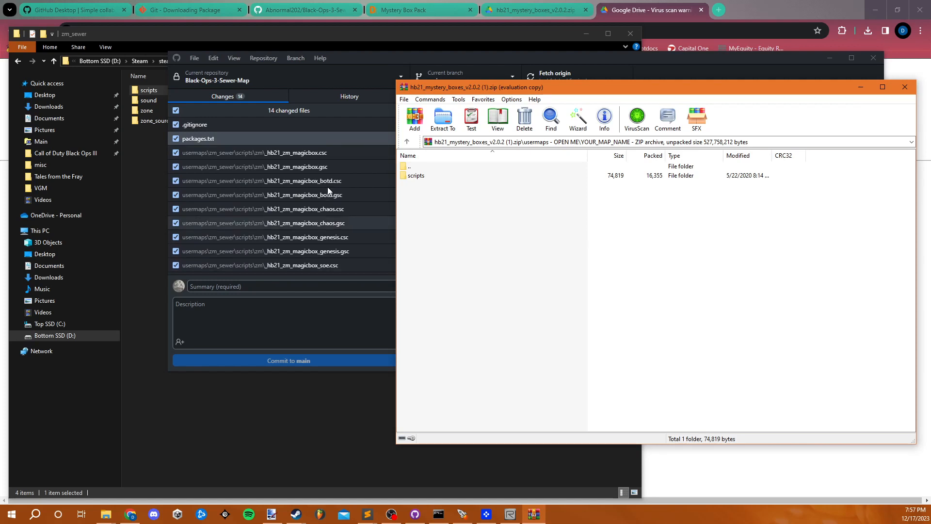
pyautogui.scroll(-1, 329, 249)
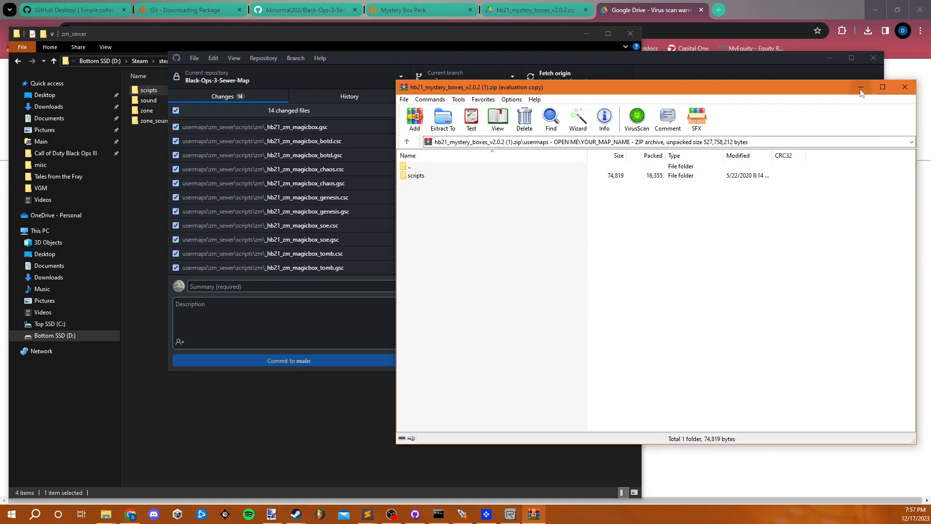
# - Return the mystery box archive to its top level and the File Explorer window to the Call of Duty Black Ops III root folder
pyautogui.doubleClick(427, 167)
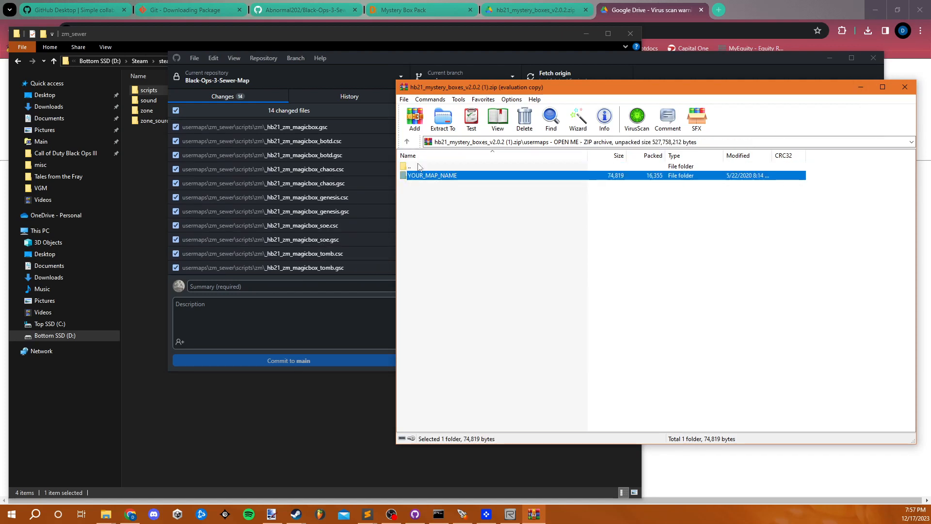
pyautogui.doubleClick(427, 167)
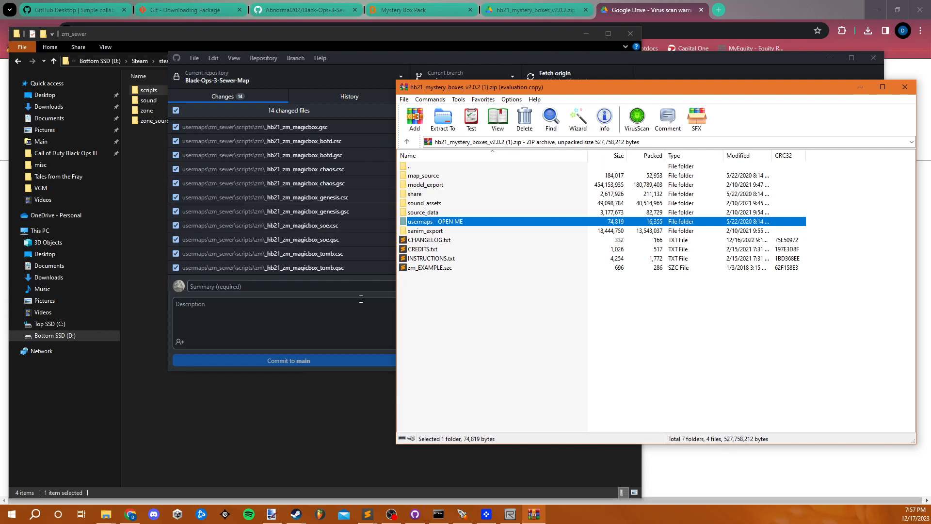
pyautogui.click(334, 286)
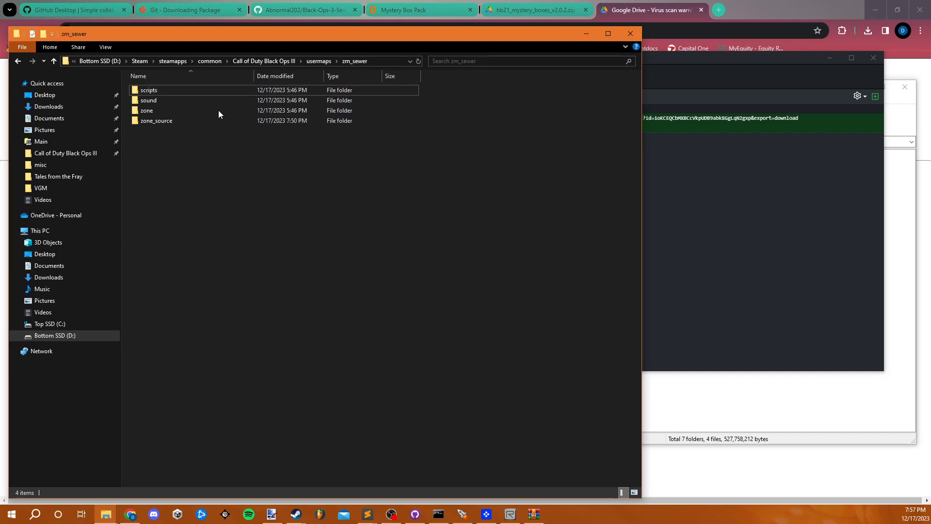
pyautogui.click(269, 61)
pyautogui.click(699, 408)
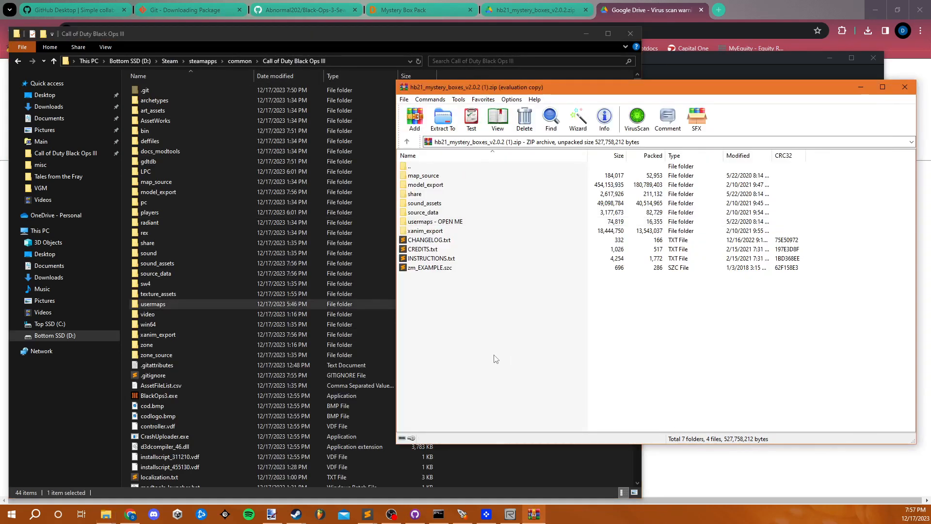
# - Open INSTRUCTIONS.txt from the archive in Sublime Text and read the installation instructions through Step 2
pyautogui.doubleClick(470, 261)
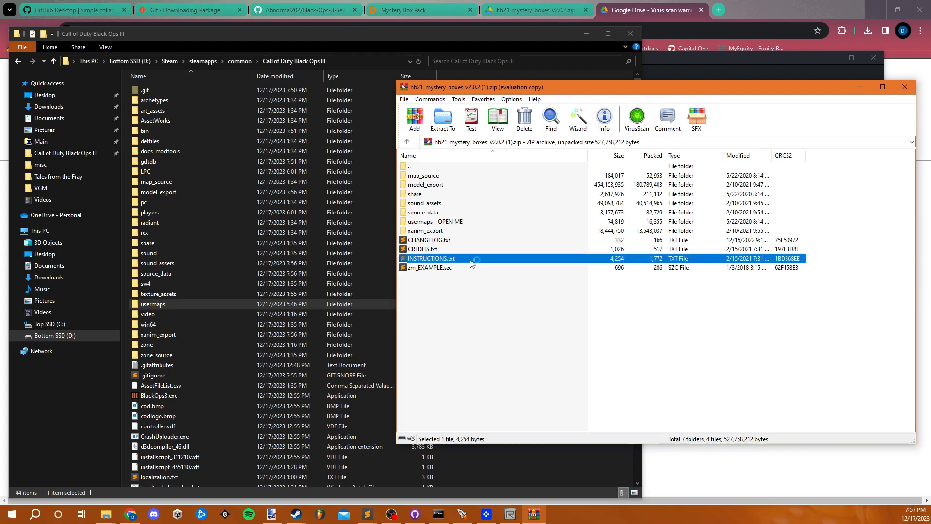
pyautogui.moveTo(423, 31); pyautogui.dragTo(601, 20)
pyautogui.scroll(-13, 405, 269)
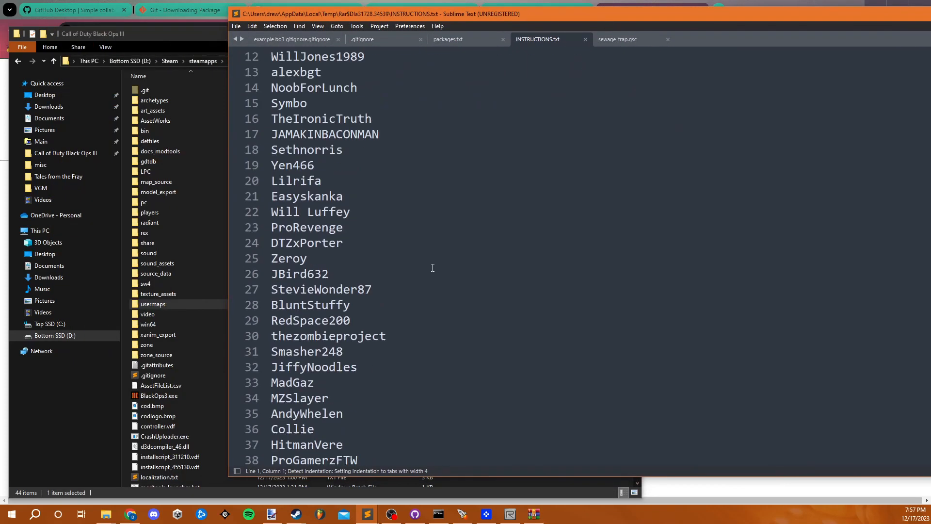
pyautogui.click(414, 513)
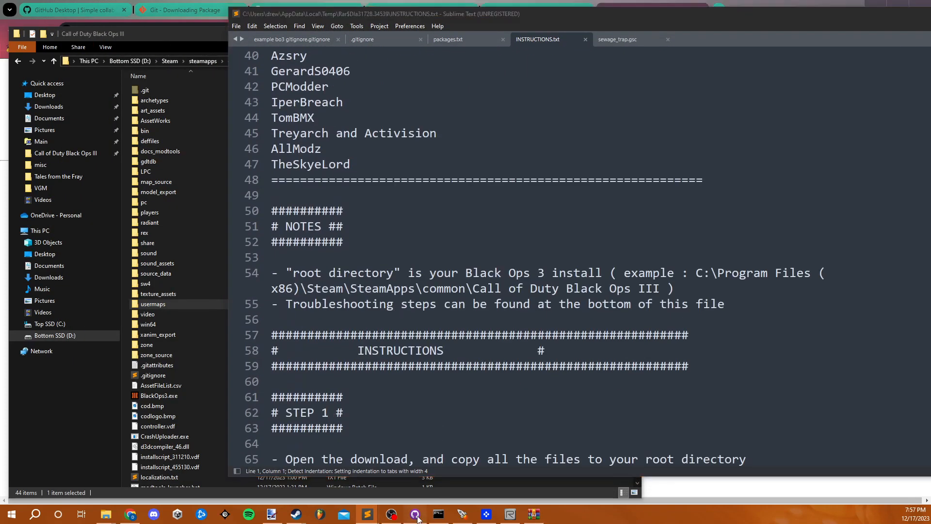
pyautogui.scroll(-3, 319, 155)
pyautogui.scroll(3, 319, 156)
pyautogui.scroll(-3, 319, 155)
pyautogui.click(830, 40)
pyautogui.scroll(-4, 421, 257)
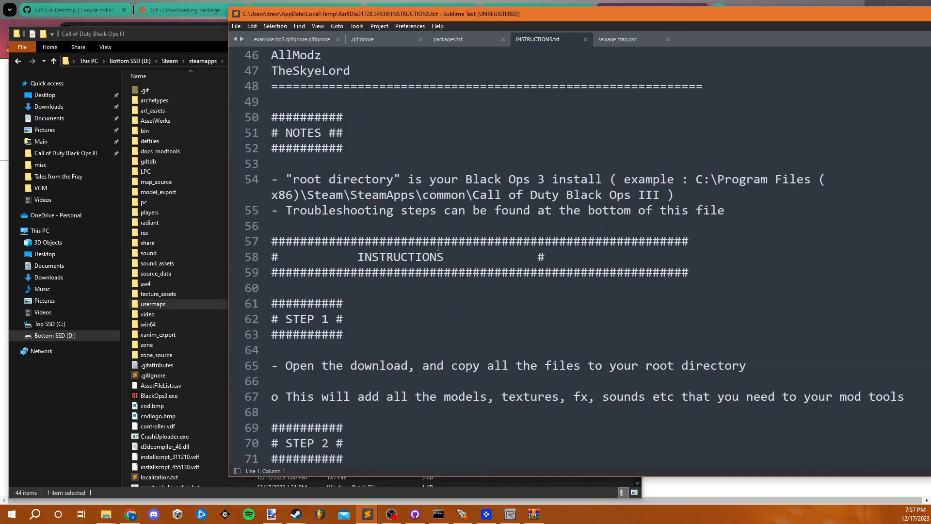
pyautogui.scroll(6, 422, 257)
pyautogui.scroll(-6, 421, 257)
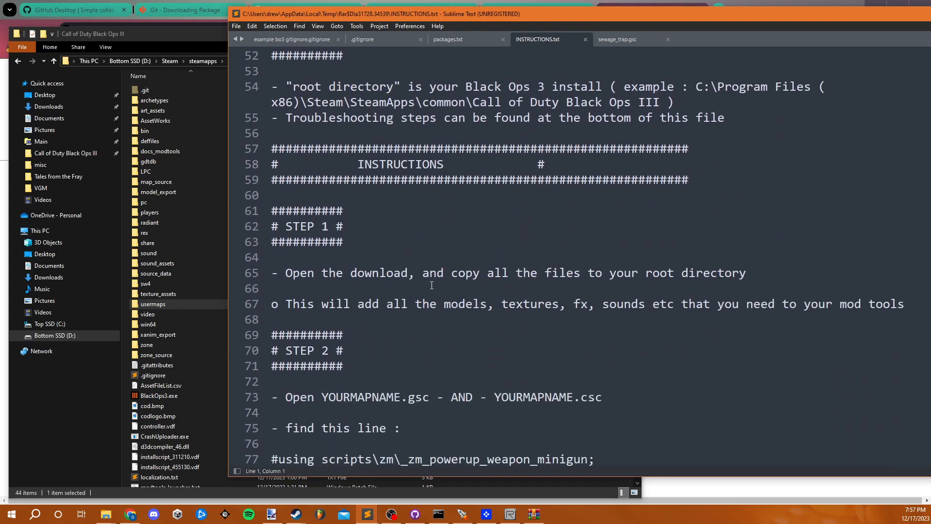
pyautogui.scroll(-5, 504, 274)
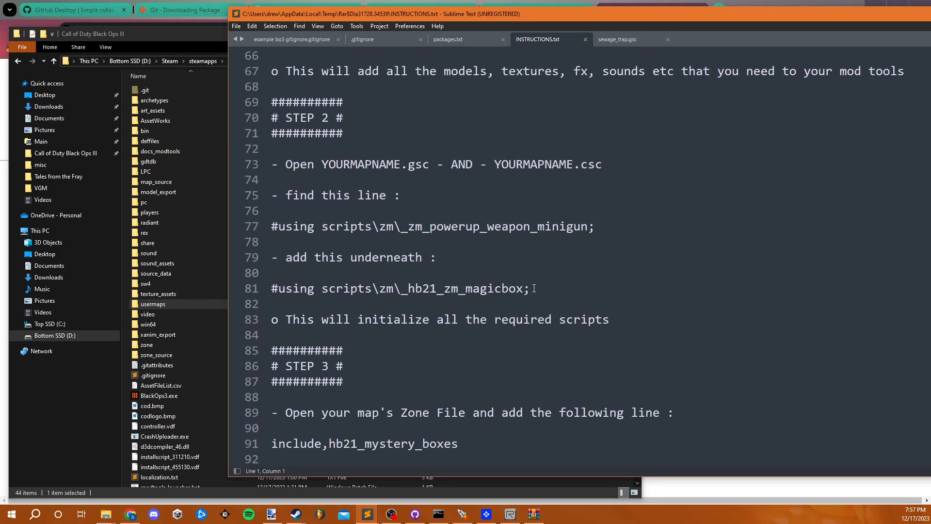
# - Copy the line "#using scripts\zm\_hb21_zm_magicbox;" from Step 2 of the instructions
pyautogui.click(545, 288)
pyautogui.keyDown('shift'); pyautogui.click(262, 288); pyautogui.keyUp('shift')
pyautogui.hotkey('ctrl', 'c')
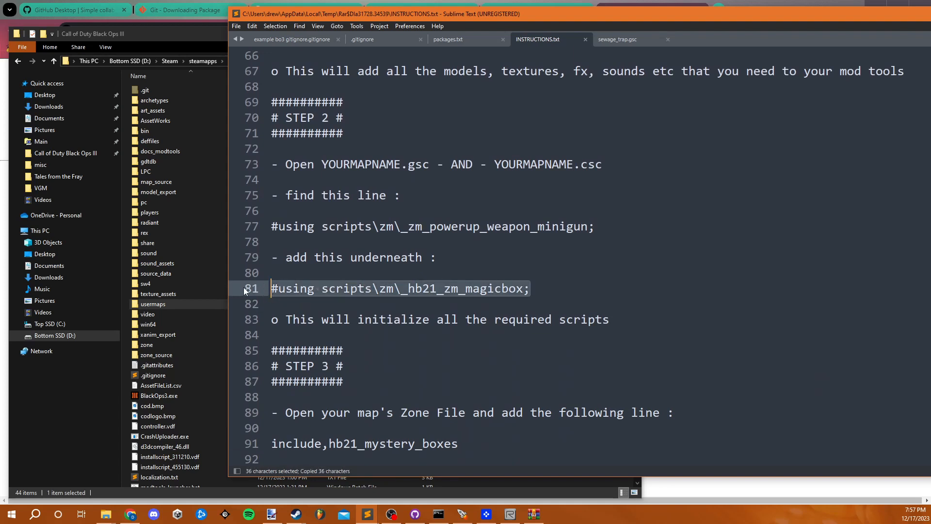
# - Open zm_sewer.gsc from usermaps\zm_sewer\scripts\zm and recheck where Step 2 of the instructions wants the copied line
pyautogui.doubleClick(173, 306)
pyautogui.doubleClick(172, 111)
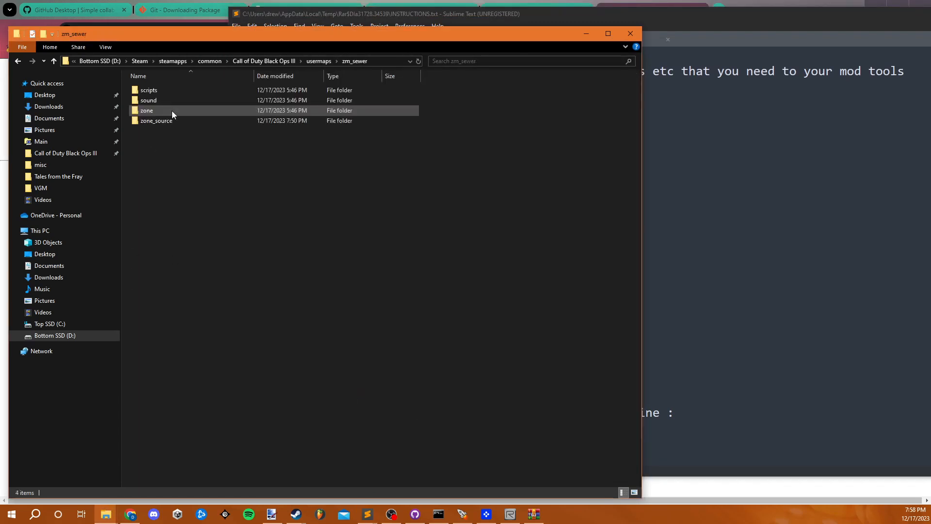
pyautogui.doubleClick(187, 90)
pyautogui.click(170, 92)
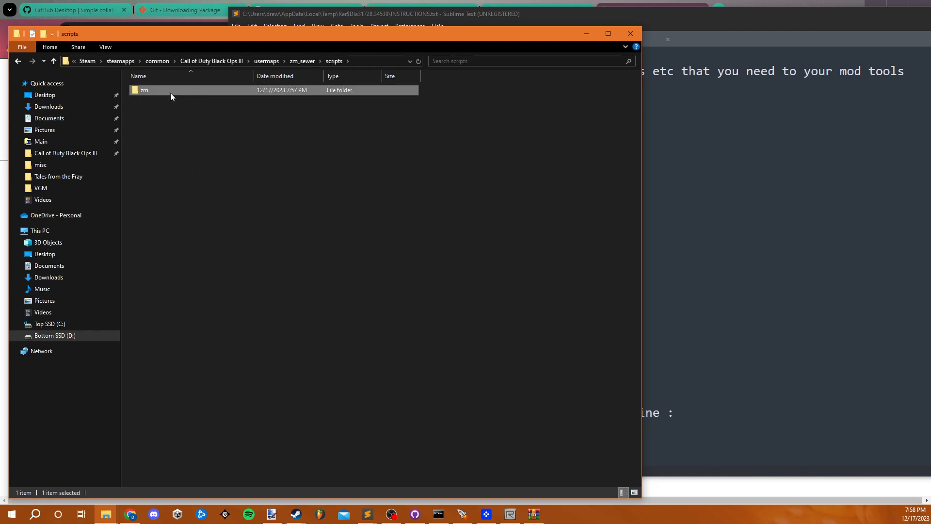
pyautogui.doubleClick(170, 93)
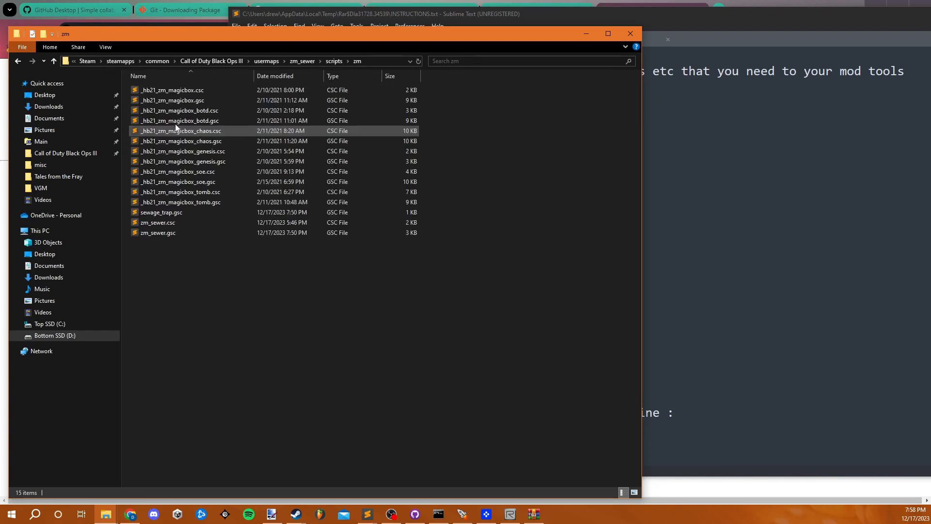
pyautogui.doubleClick(183, 232)
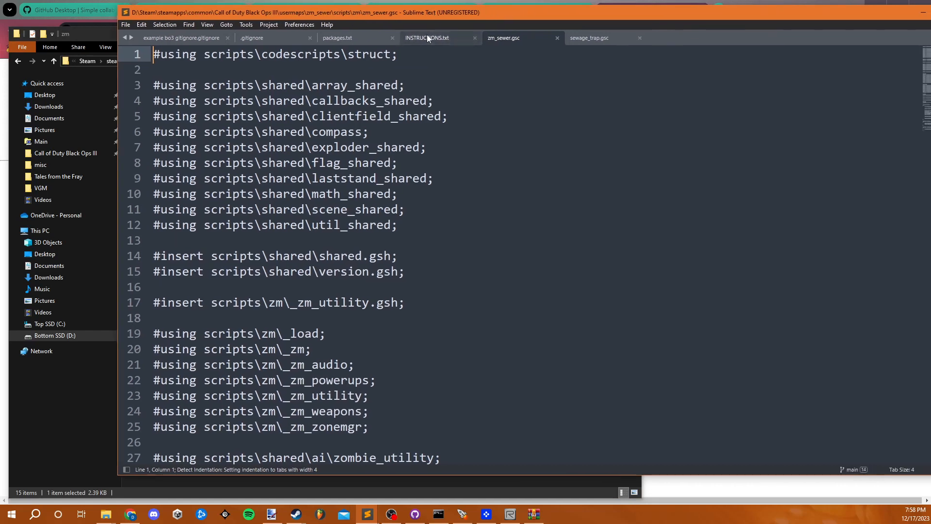
pyautogui.click(426, 37)
pyautogui.scroll(-3, 456, 176)
pyautogui.scroll(3, 456, 175)
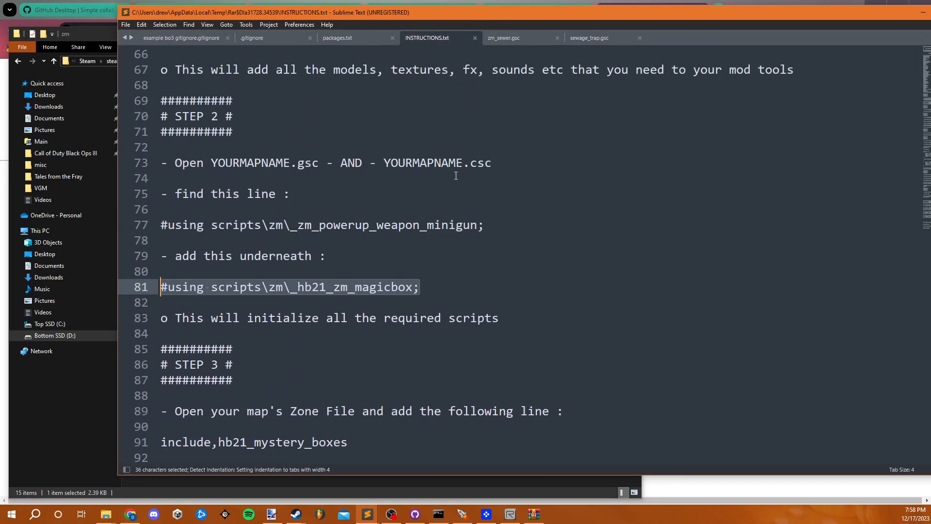
# - Insert "#using scripts\zm\_hb21_zm_magicbox;" below the sewage_trap line in zm_sewer.gsc and save the file
pyautogui.click(511, 38)
pyautogui.scroll(-4, 422, 209)
pyautogui.scroll(2, 429, 257)
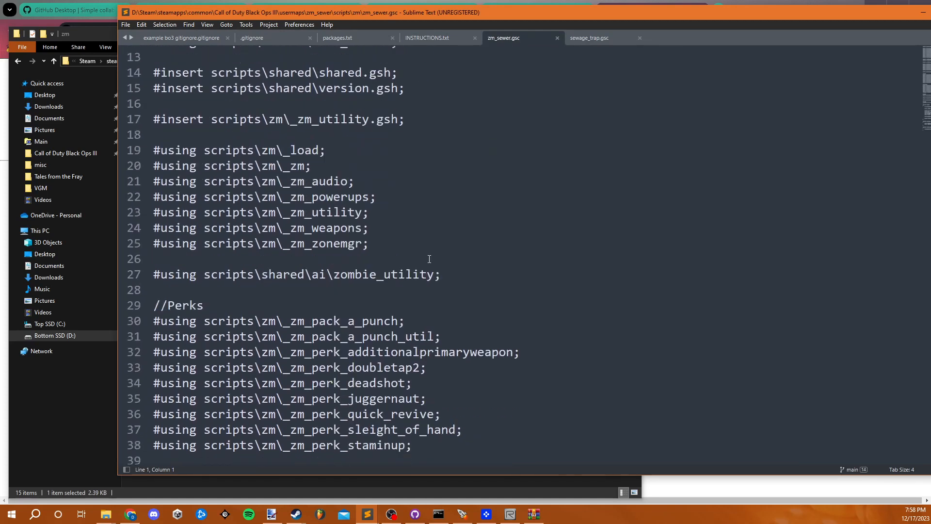
pyautogui.scroll(-7, 429, 266)
pyautogui.scroll(-4, 431, 268)
pyautogui.click(432, 279)
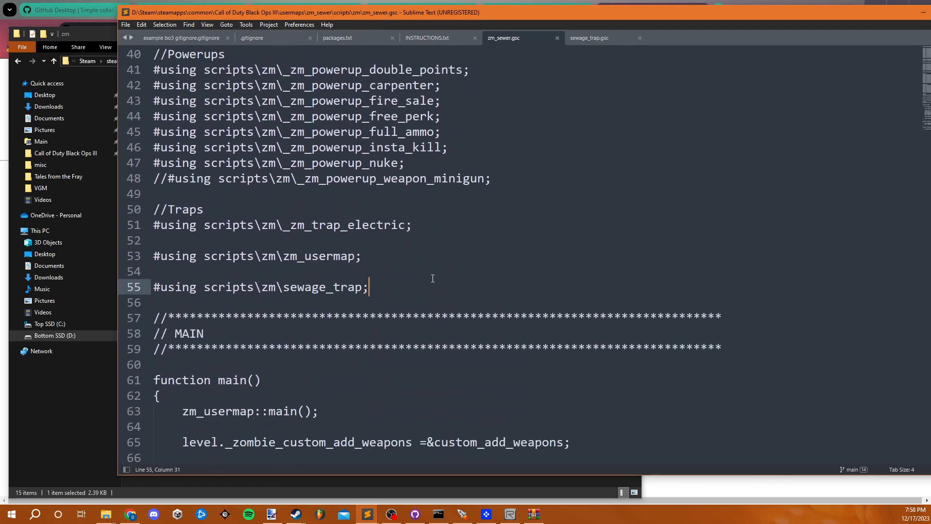
pyautogui.press('Return')
pyautogui.hotkey('ctrl', 'v')
pyautogui.hotkey('ctrl', 's')
# - Open zm_sewer.csc, insert "#using scripts\zm\_hb21_zm_magicbox;" below the zm_usermap line, and save the file
pyautogui.click(106, 38)
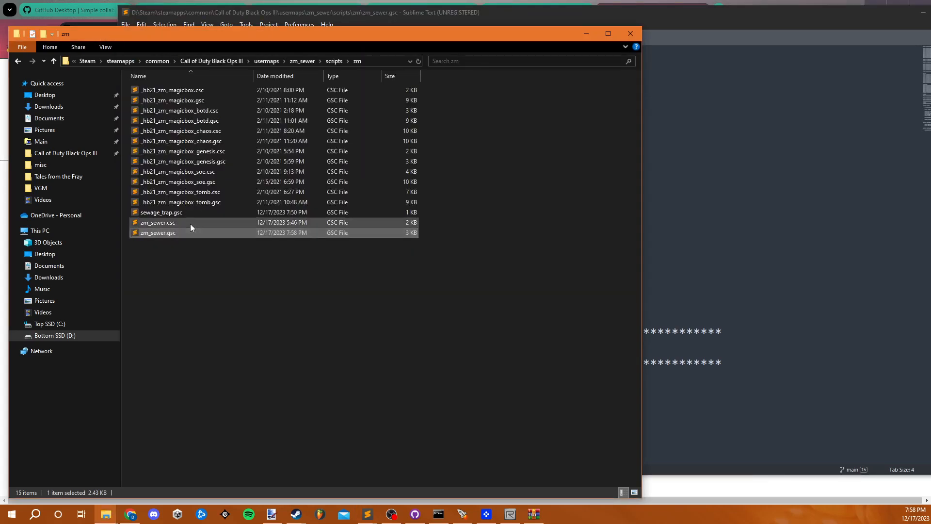
pyautogui.doubleClick(190, 223)
pyautogui.scroll(-8, 390, 249)
pyautogui.click(390, 249)
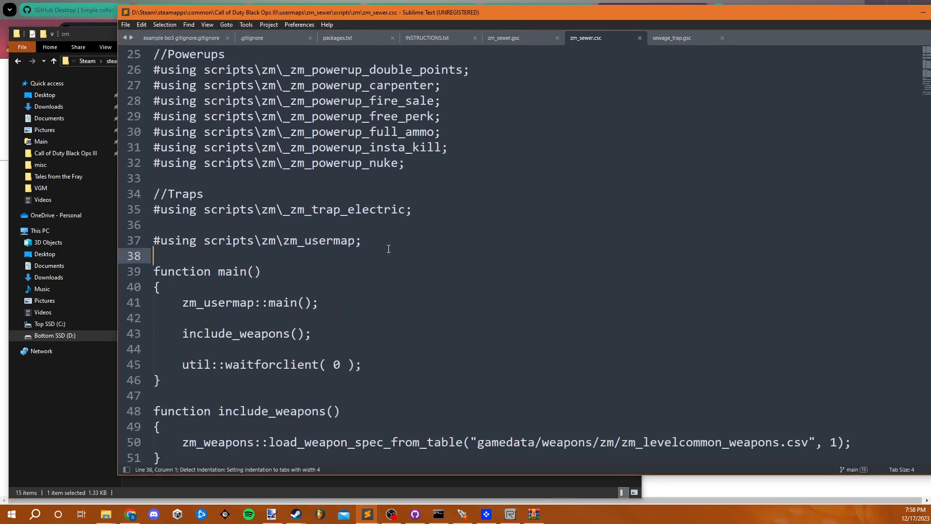
pyautogui.hotkey('ctrl', 'v')
pyautogui.hotkey('ctrl', 's')
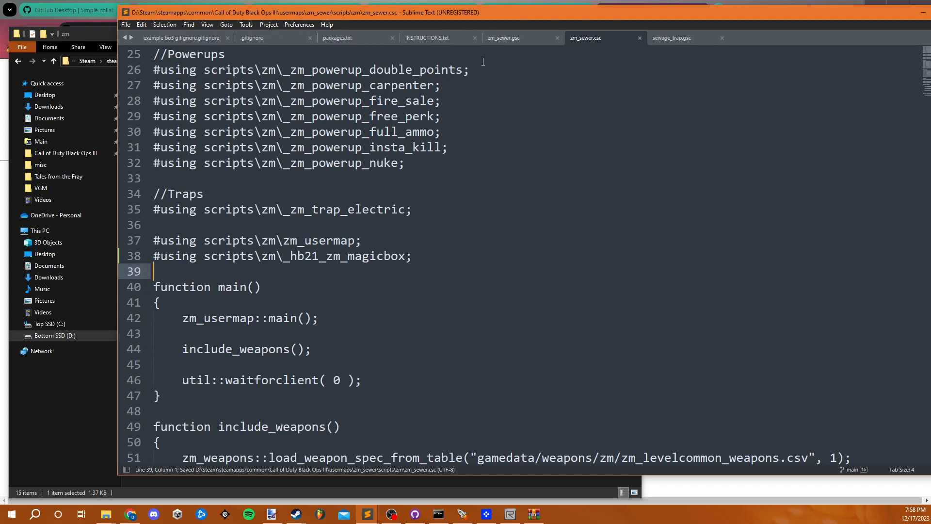
# - Copy the line "include,hb21_mystery_boxes" from Step 3 of INSTRUCTIONS.txt
pyautogui.click(435, 39)
pyautogui.scroll(-3, 416, 350)
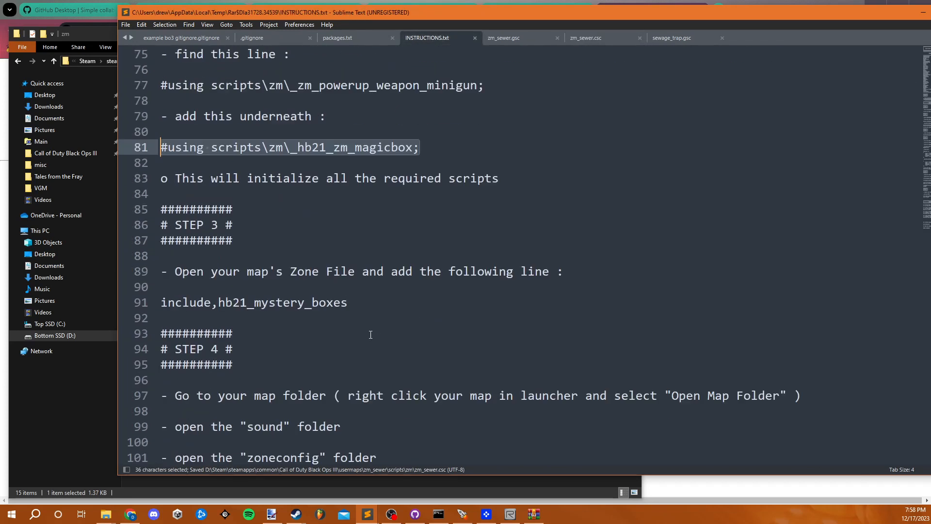
pyautogui.moveTo(363, 303); pyautogui.dragTo(112, 308)
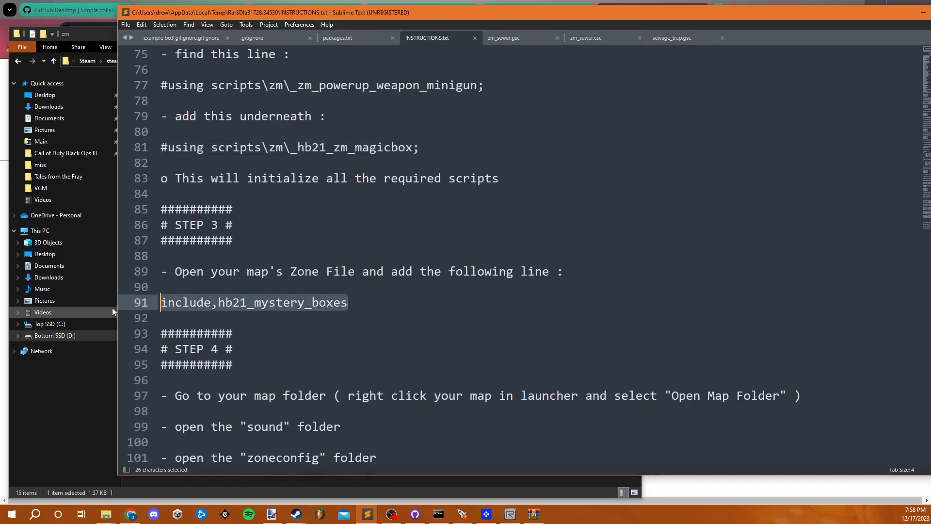
pyautogui.hotkey('ctrl', 'c')
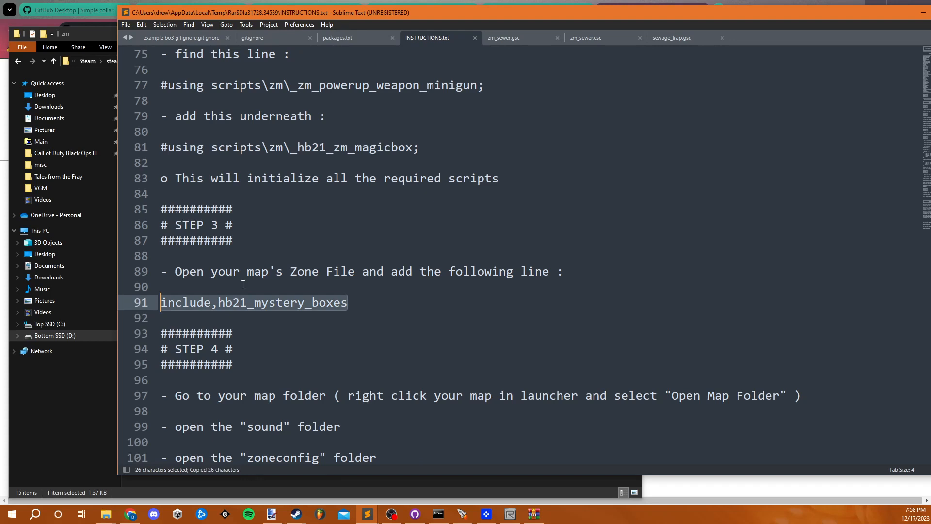
# - Open zm_sewer's zone file from the Mod Tools Launcher, add "include,hb21_mystery_boxes" on line 19, and save it
pyautogui.click(462, 514)
pyautogui.rightClick(409, 133)
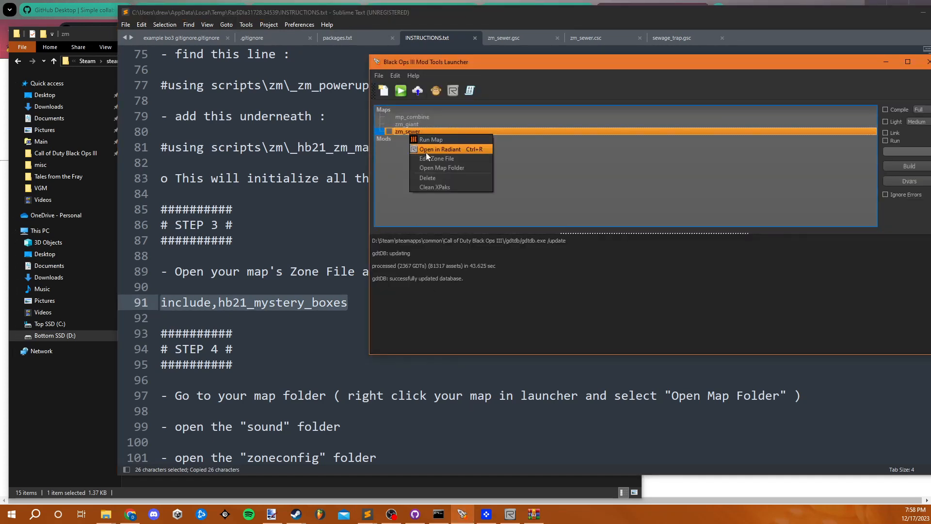
pyautogui.click(426, 159)
pyautogui.click(481, 324)
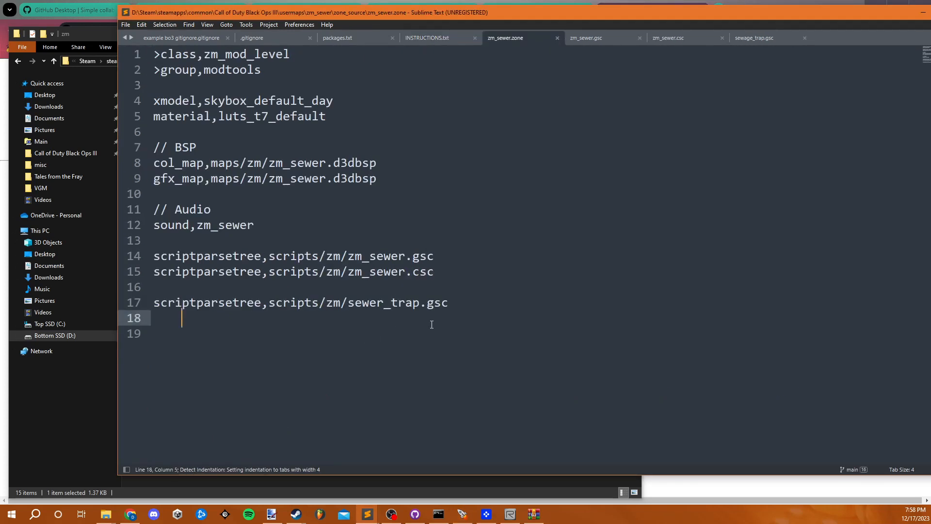
pyautogui.moveTo(481, 304); pyautogui.dragTo(154, 302)
pyautogui.click(192, 329)
pyautogui.press('BackSpace')
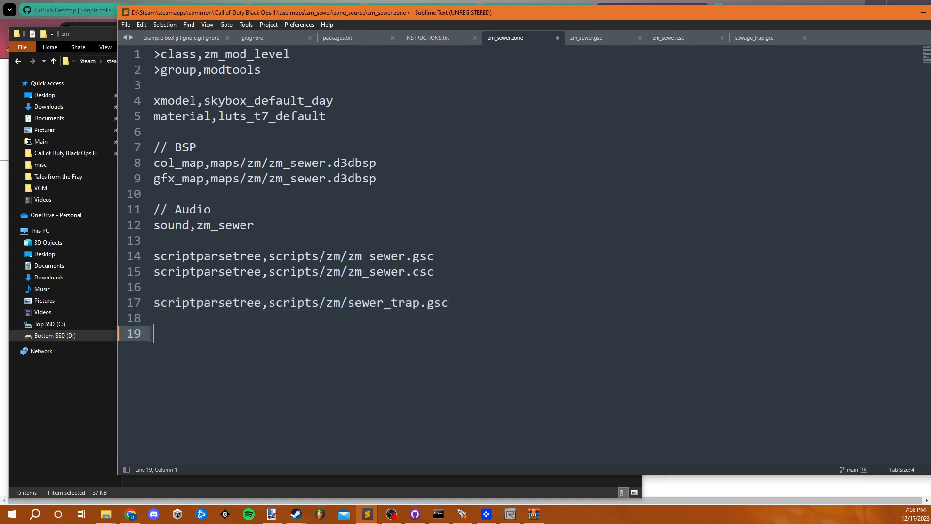
pyautogui.hotkey('ctrl', 'v')
pyautogui.hotkey('ctrl', 's')
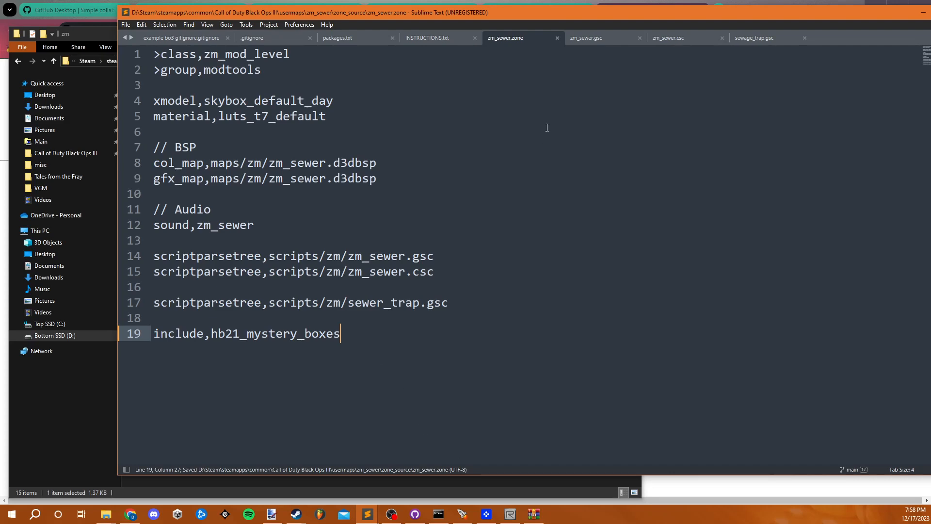
# - Copy the mysterybox_sounds ALIAS block from Step 4 of INSTRUCTIONS.txt
pyautogui.click(420, 38)
pyautogui.scroll(-7, 418, 349)
pyautogui.scroll(-3, 385, 363)
pyautogui.scroll(3, 393, 289)
pyautogui.scroll(-1, 340, 272)
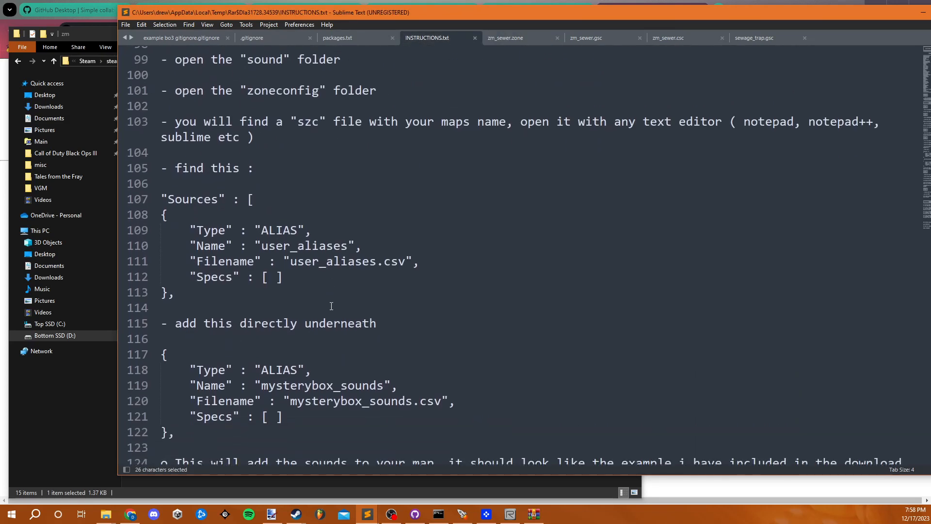
pyautogui.scroll(2, 332, 306)
pyautogui.scroll(-3, 326, 341)
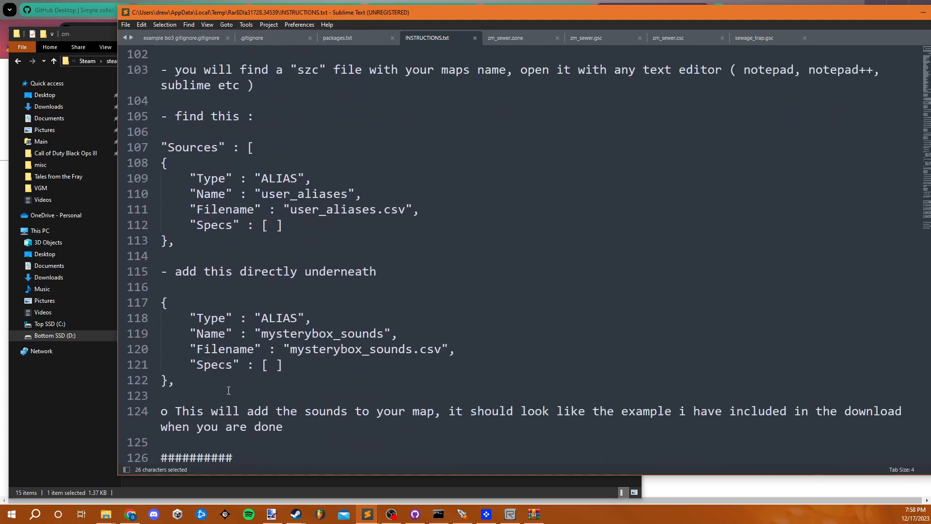
pyautogui.moveTo(190, 384); pyautogui.dragTo(118, 295)
pyautogui.hotkey('ctrl', 'c')
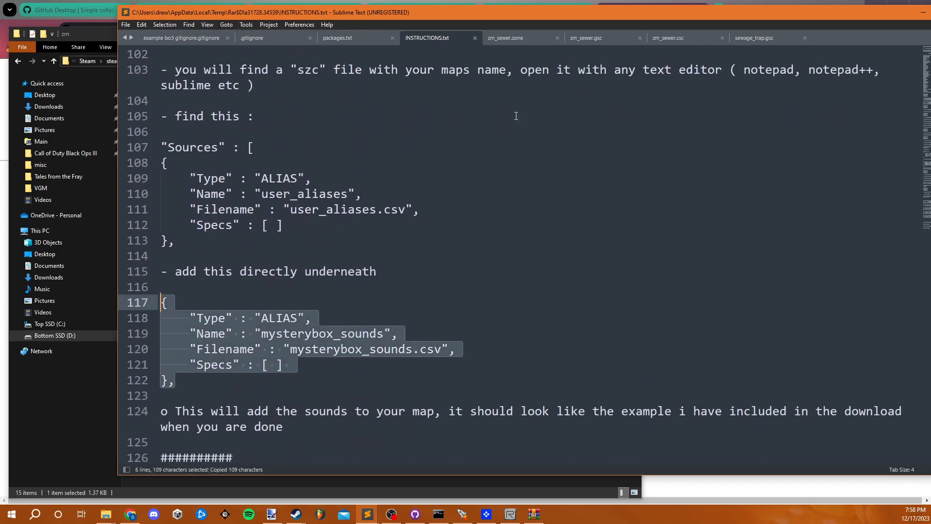
# - Open zm_sewer.szc from the usermaps\zm_sewer\sound\zoneconfig folder and locate the user_aliases block under "Sources"
pyautogui.click(94, 406)
pyautogui.click(306, 61)
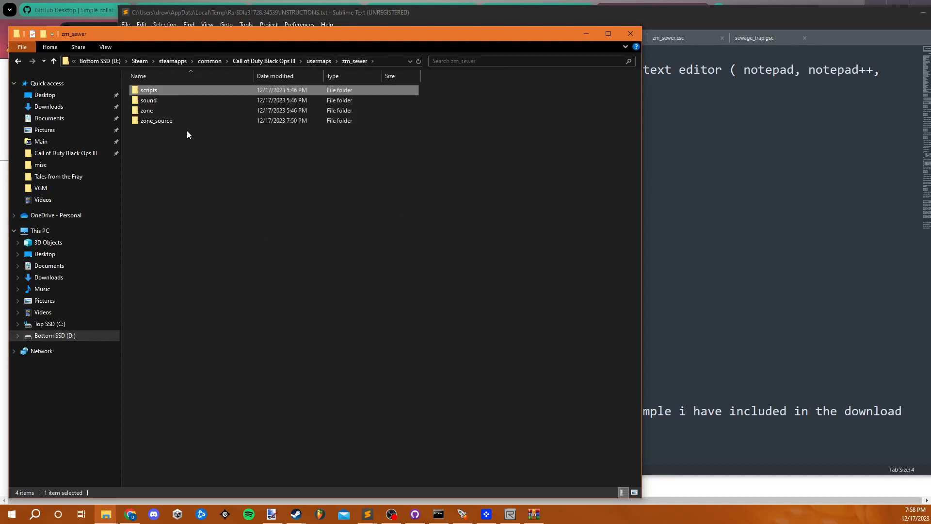
pyautogui.doubleClick(181, 119)
pyautogui.click(283, 63)
pyautogui.doubleClick(163, 101)
pyautogui.doubleClick(177, 91)
pyautogui.doubleClick(184, 90)
pyautogui.scroll(-4, 218, 194)
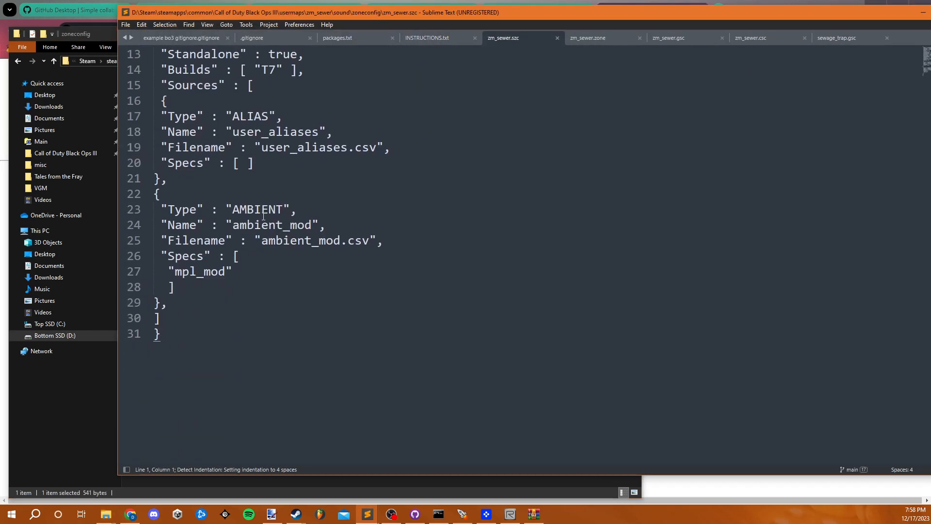
# - Insert the mysterybox_sounds ALIAS block directly below the user_aliases block in zm_sewer.szc and save the file
pyautogui.click(219, 172)
pyautogui.hotkey('ctrl', 'v')
pyautogui.hotkey('ctrl', 's')
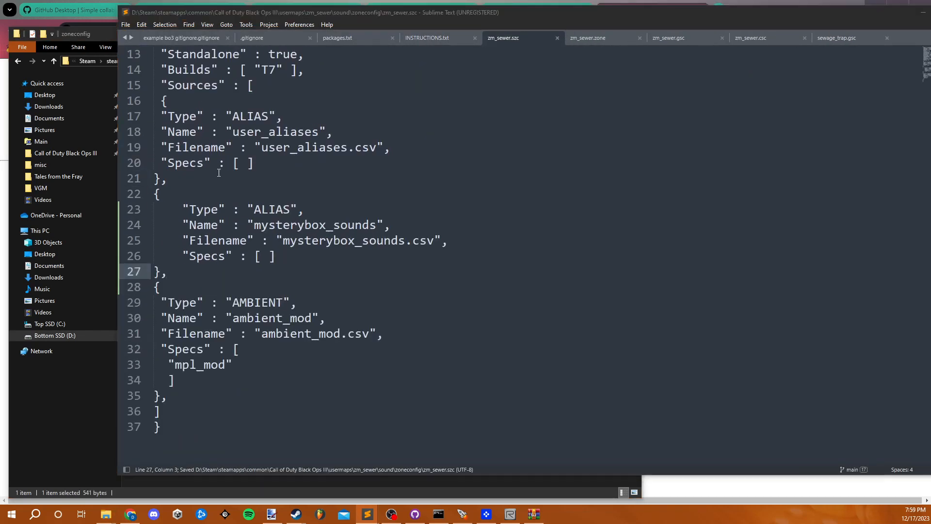
pyautogui.click(510, 290)
# - Read Steps 5 and 6 of INSTRUCTIONS.txt on placing the box prefabs in Radiant and compiling the map
pyautogui.click(450, 34)
pyautogui.scroll(-6, 444, 315)
pyautogui.scroll(-2, 441, 319)
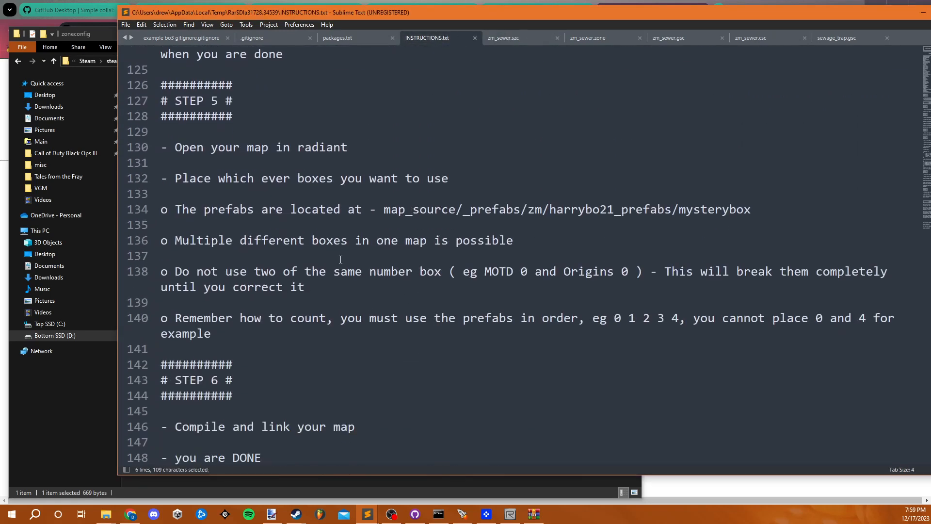
# - Switch to Radiant, reload the prefab list, and expand zm/harrybo21_prefabs/mysterybox as described in Step 5 of the instructions
pyautogui.moveTo(558, 248); pyautogui.dragTo(163, 193)
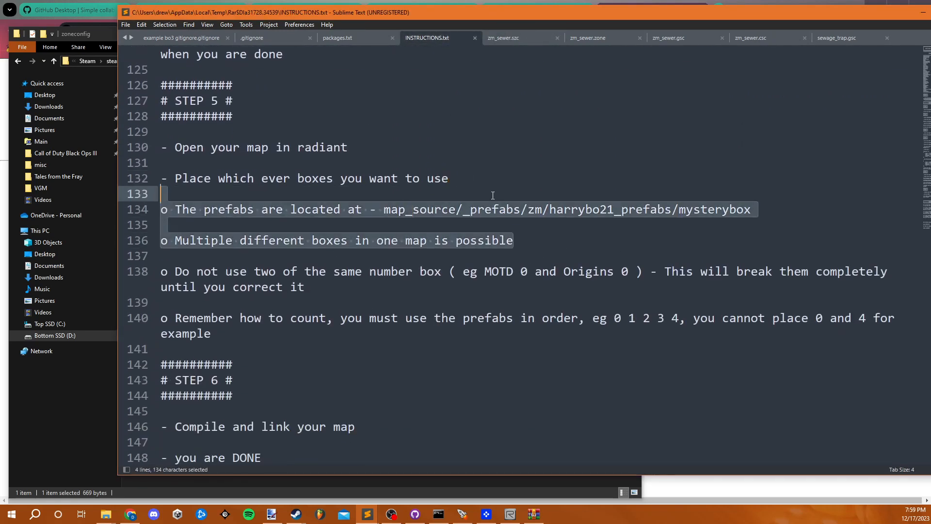
pyautogui.scroll(-1, 558, 401)
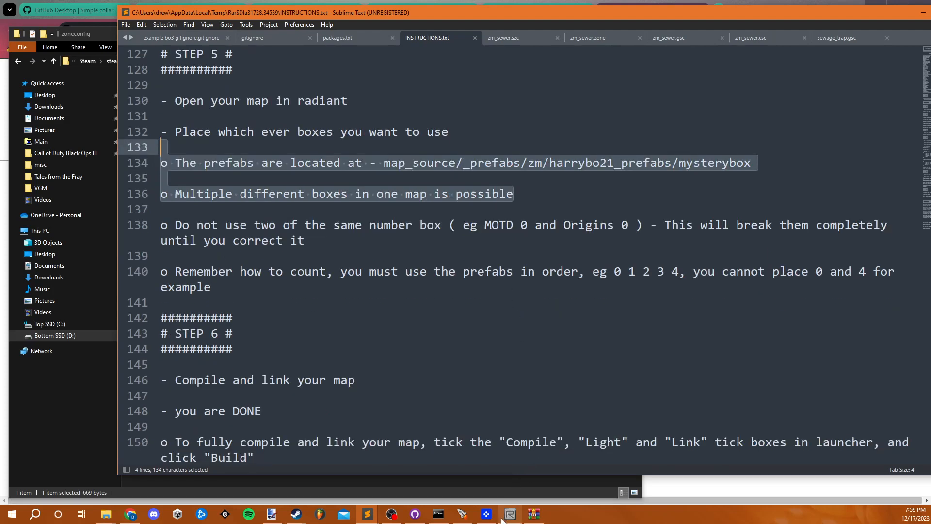
pyautogui.click(507, 517)
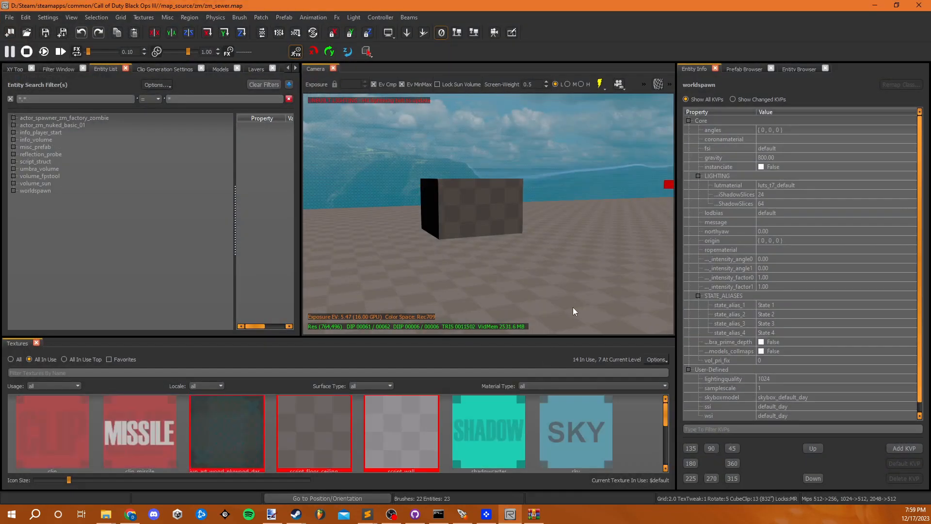
pyautogui.click(742, 69)
pyautogui.click(689, 191)
pyautogui.click(696, 198)
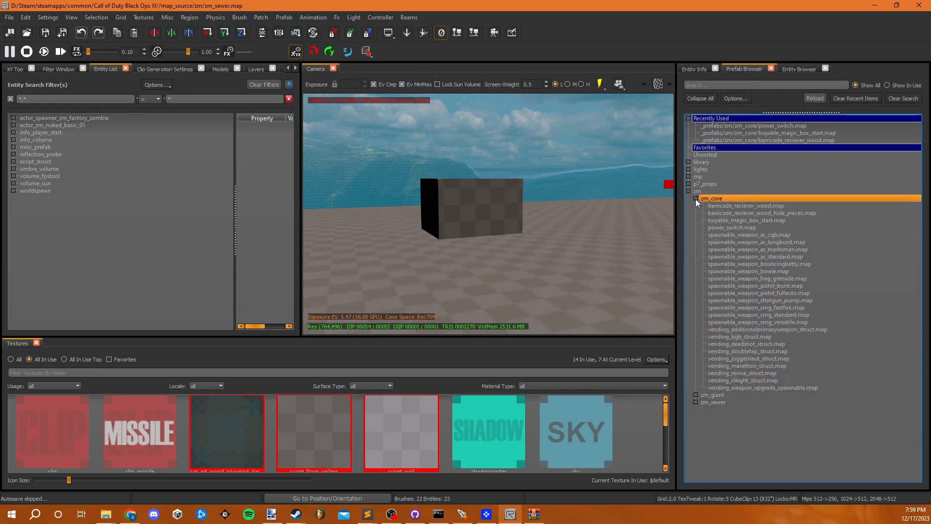
pyautogui.click(813, 98)
pyautogui.click(696, 205)
pyautogui.click(690, 207)
pyautogui.click(713, 228)
# - Place the t7_soe_mysterybox_0.map prefab on the floor beside the block and save zm_sewer.map
pyautogui.scroll(-3, 756, 278)
pyautogui.scroll(-3, 760, 307)
pyautogui.moveTo(759, 324); pyautogui.dragTo(485, 258)
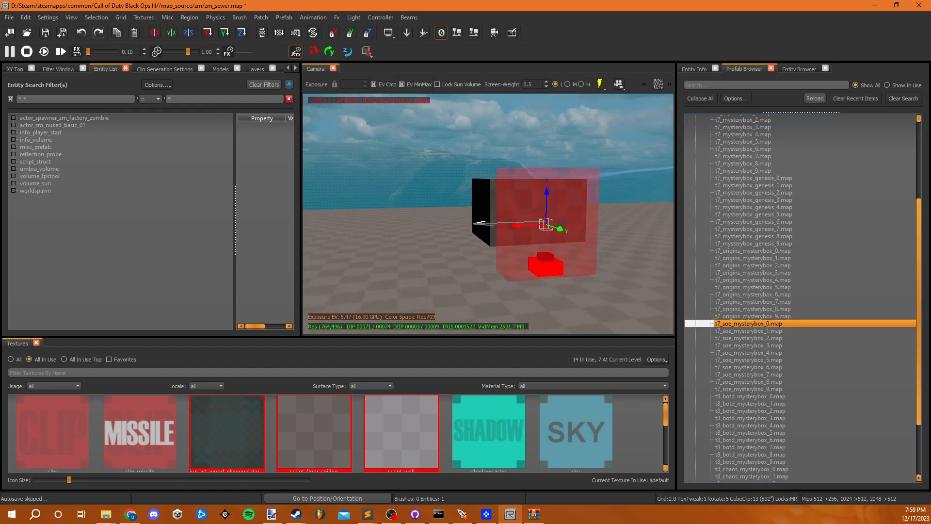
pyautogui.rightClick(517, 281)
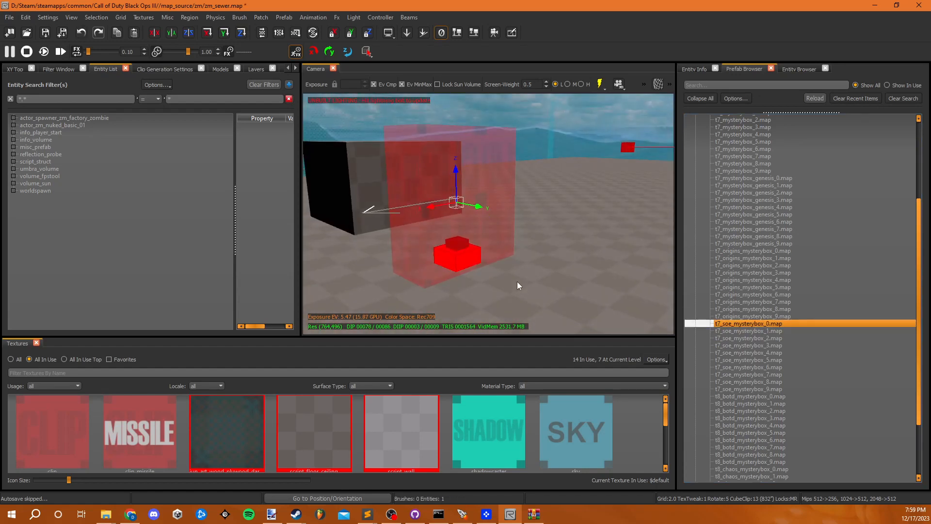
pyautogui.click(516, 279)
pyautogui.click(462, 253)
pyautogui.press('Escape')
pyautogui.hotkey('ctrl', 's')
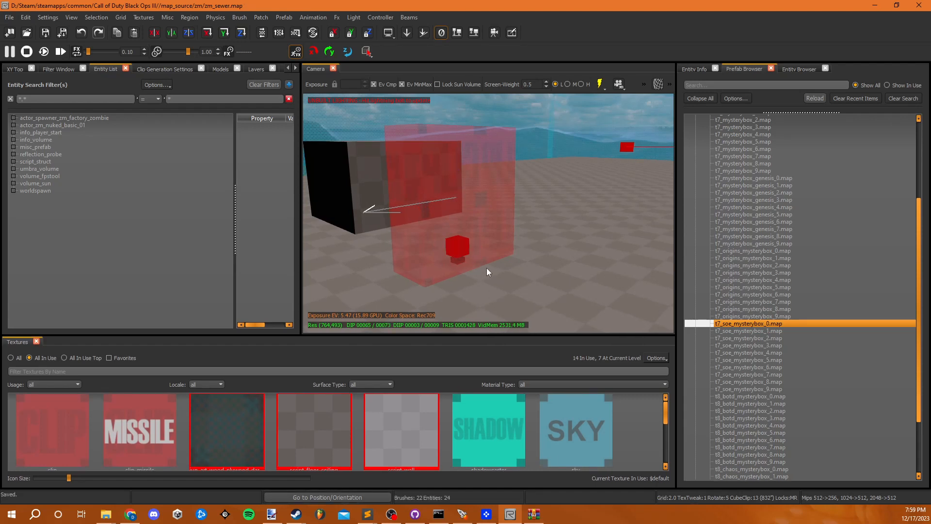
# - Turn on runtime lighting in the camera view, then close Radiant and export the changed lighting
pyautogui.rightClick(496, 261)
pyautogui.rightClick(497, 260)
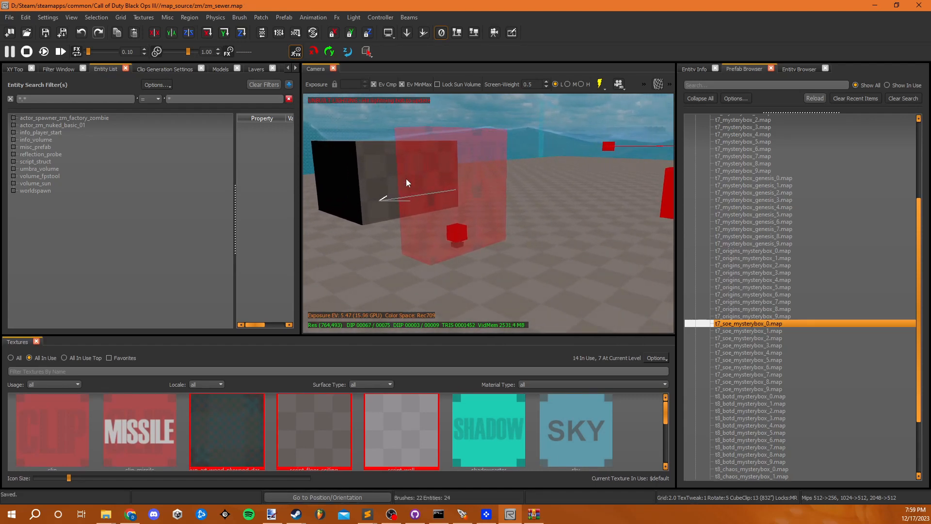
pyautogui.click(599, 86)
pyautogui.rightClick(530, 246)
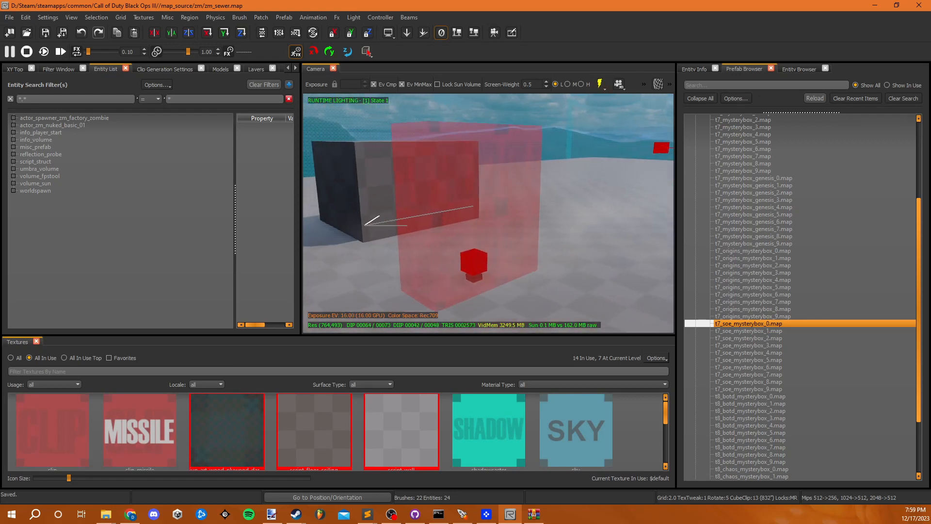
pyautogui.rightClick(586, 193)
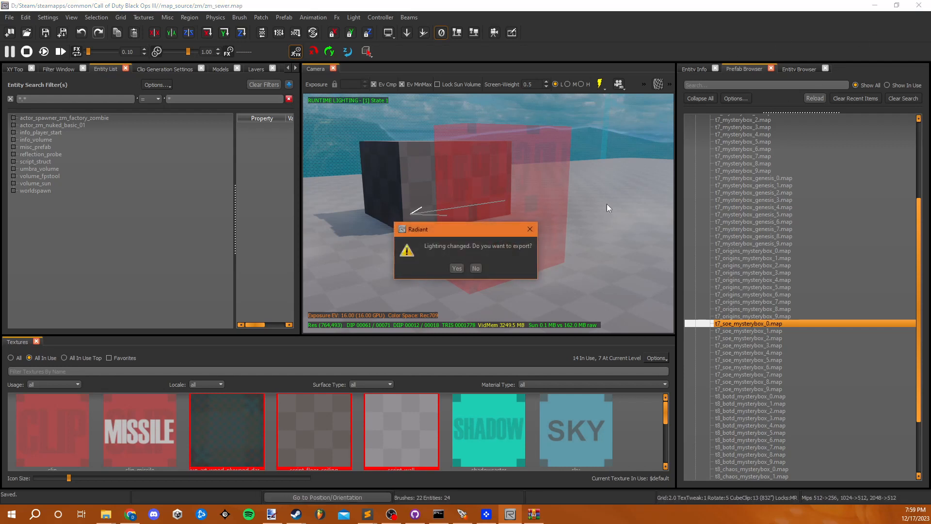
pyautogui.click(458, 268)
pyautogui.click(457, 300)
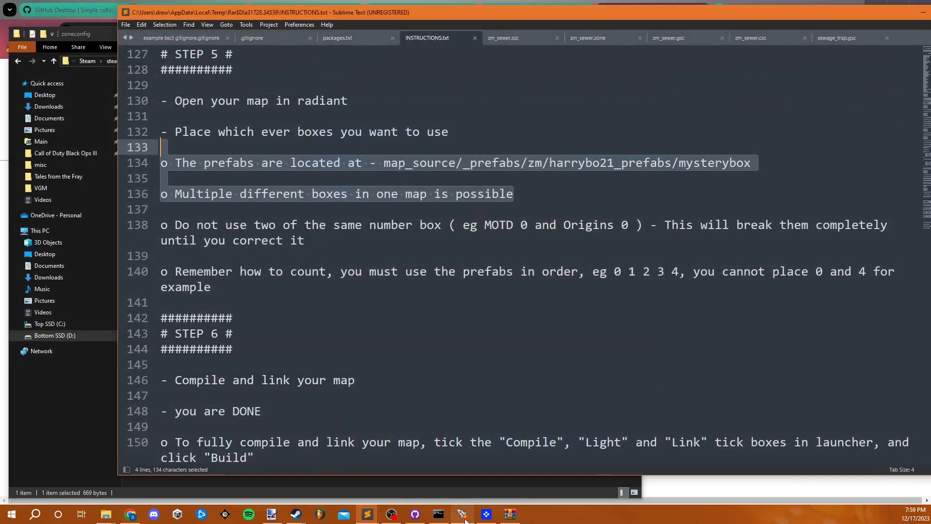
# - Build zm_sewer in the Mod Tools Launcher with Compile, Light and Link enabled
pyautogui.click(461, 514)
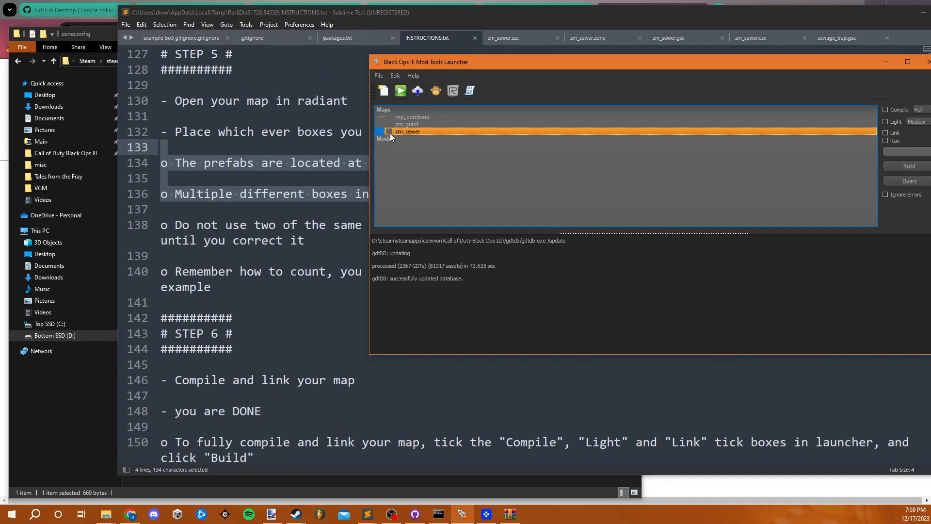
pyautogui.click(885, 110)
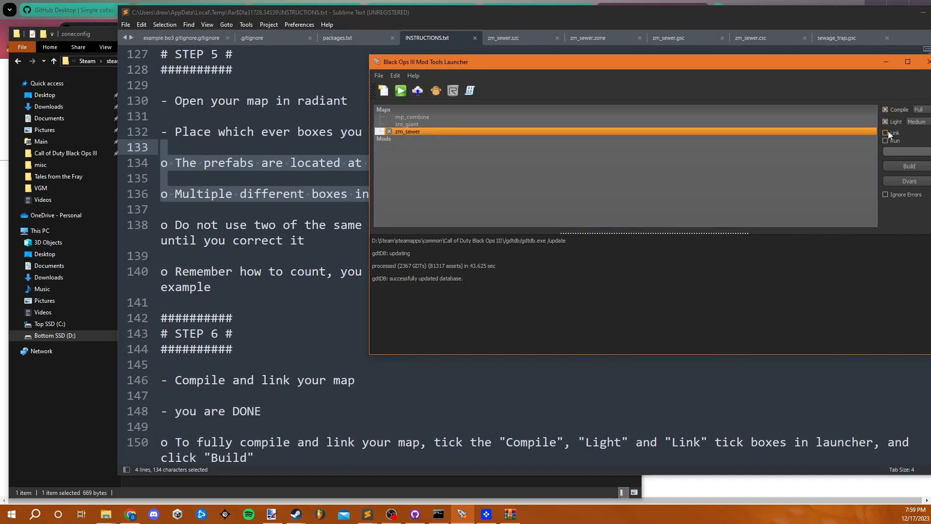
pyautogui.click(913, 128)
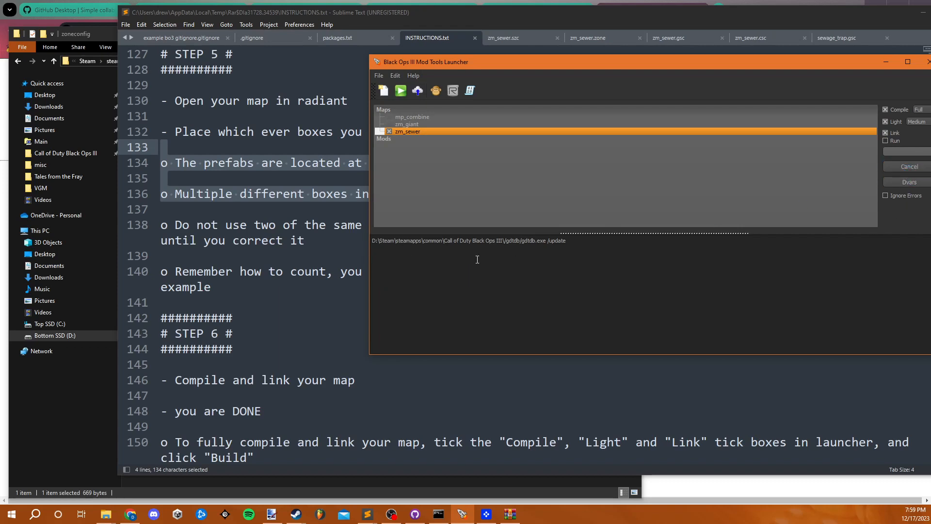
# - Review the steps in INSTRUCTIONS.txt once more and put the text editor away
pyautogui.click(307, 302)
pyautogui.scroll(-5, 340, 394)
pyautogui.scroll(20, 340, 393)
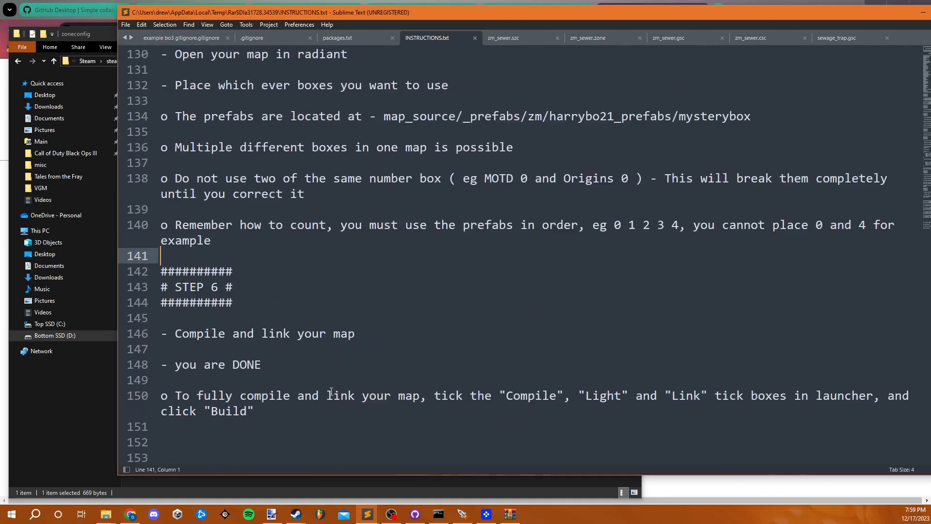
pyautogui.scroll(5, 328, 388)
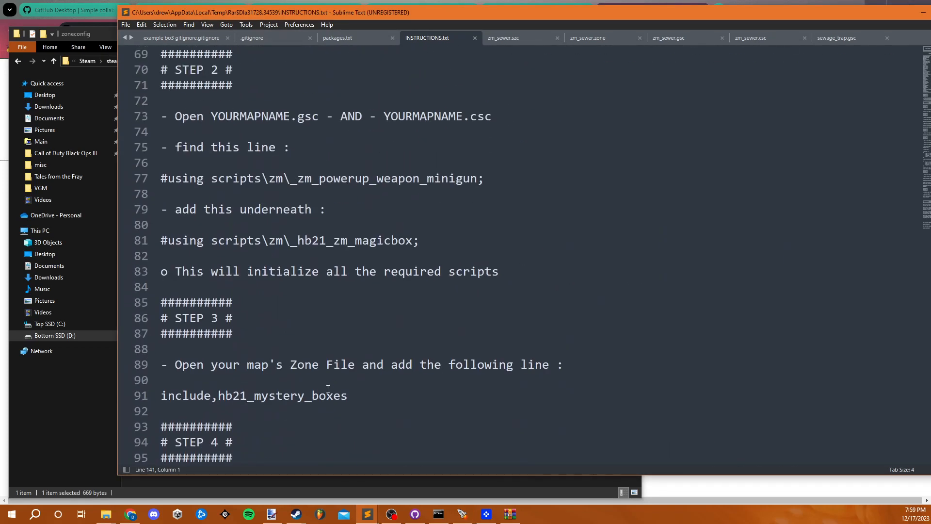
pyautogui.click(323, 391)
pyautogui.scroll(5, 322, 392)
pyautogui.scroll(-1, 322, 391)
pyautogui.click(917, 17)
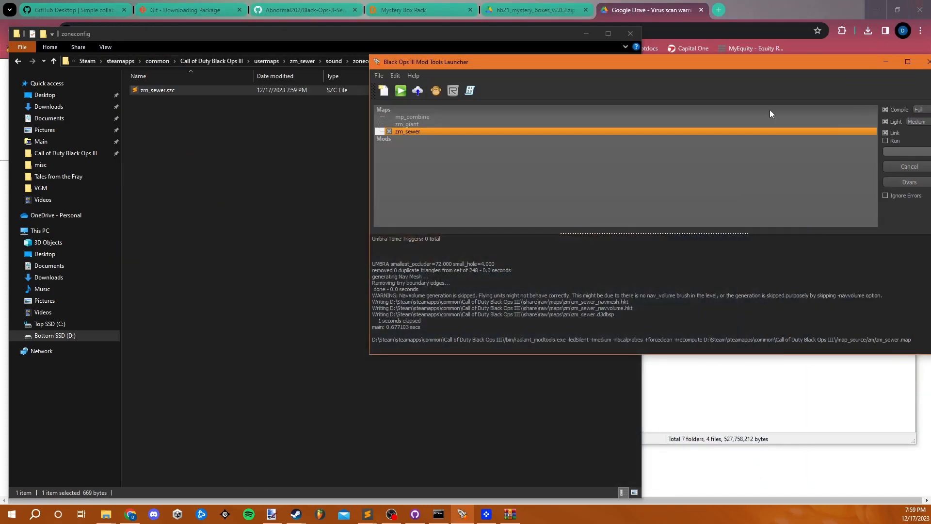
# - Switch to GitHub Desktop and review the changed files of the Black-Ops-3-Sewer-Map repository
pyautogui.click(283, 176)
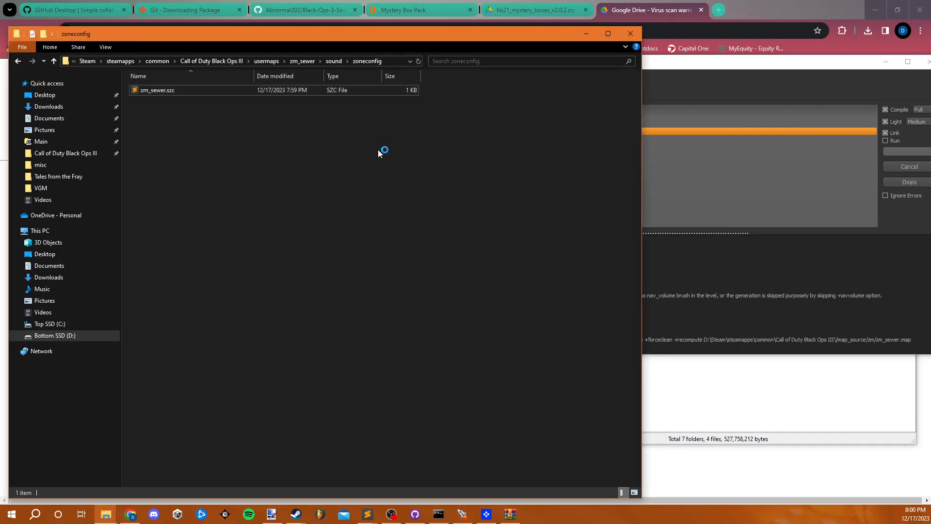
pyautogui.click(414, 516)
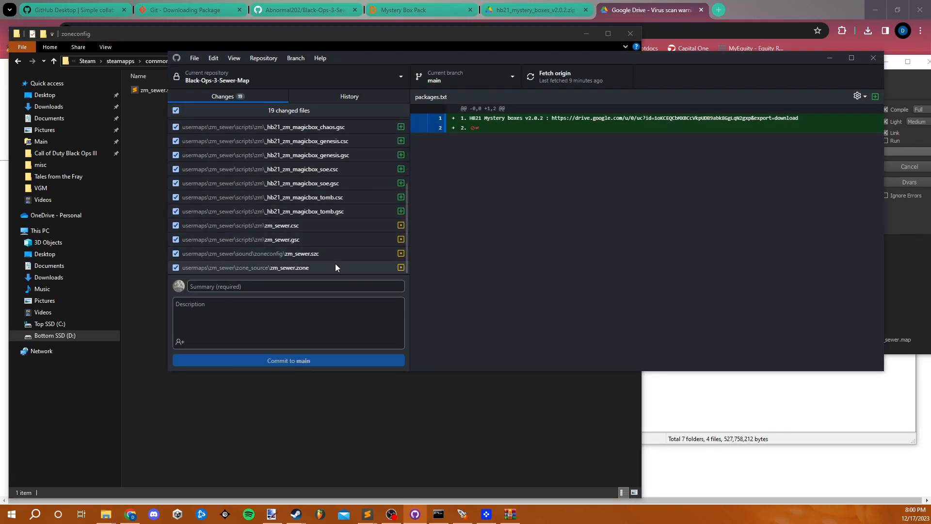
pyautogui.scroll(1, 336, 264)
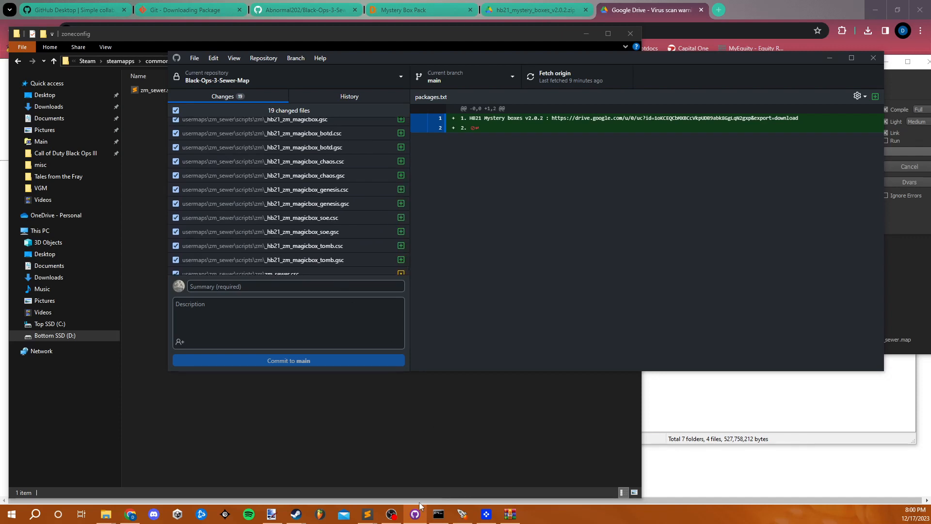
# - Go back to File Explorer and navigate up through usermaps to the Call of Duty Black Ops III root folder
pyautogui.moveTo(367, 513)
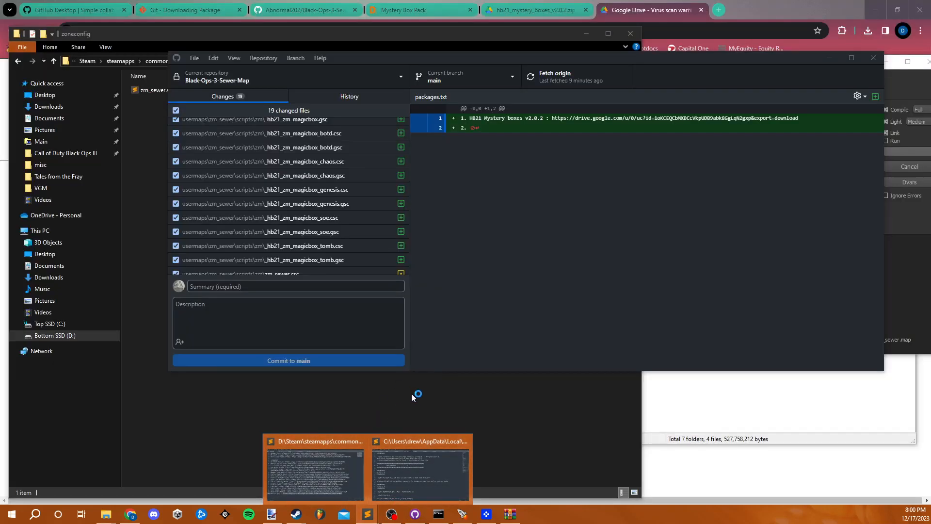
pyautogui.click(411, 394)
pyautogui.click(269, 61)
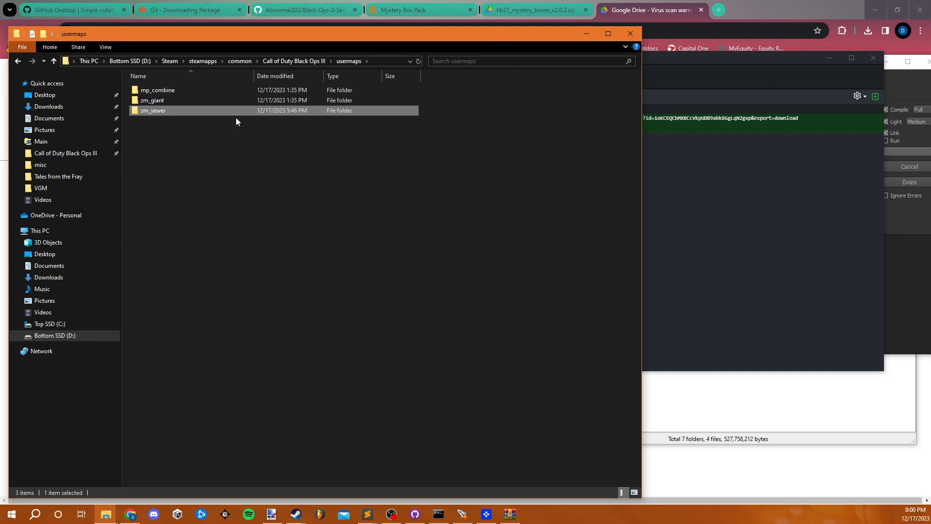
pyautogui.click(291, 166)
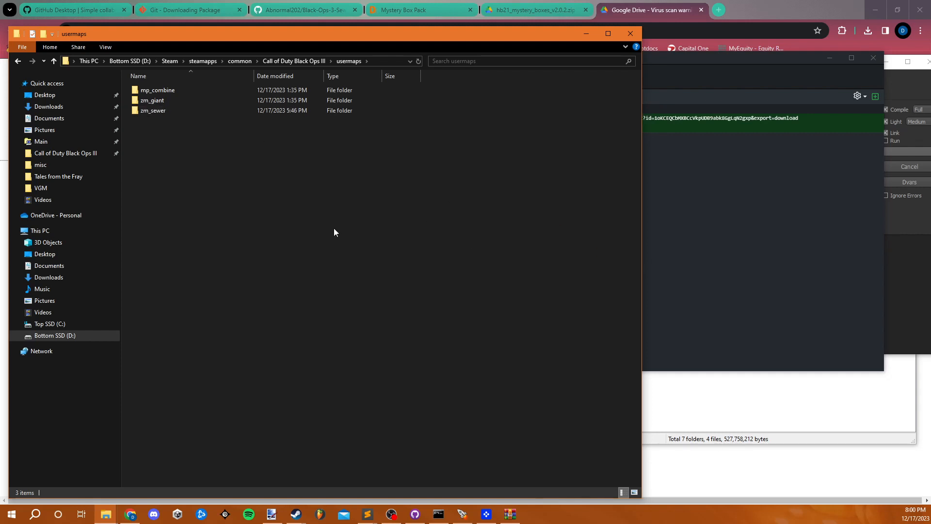
pyautogui.click(301, 61)
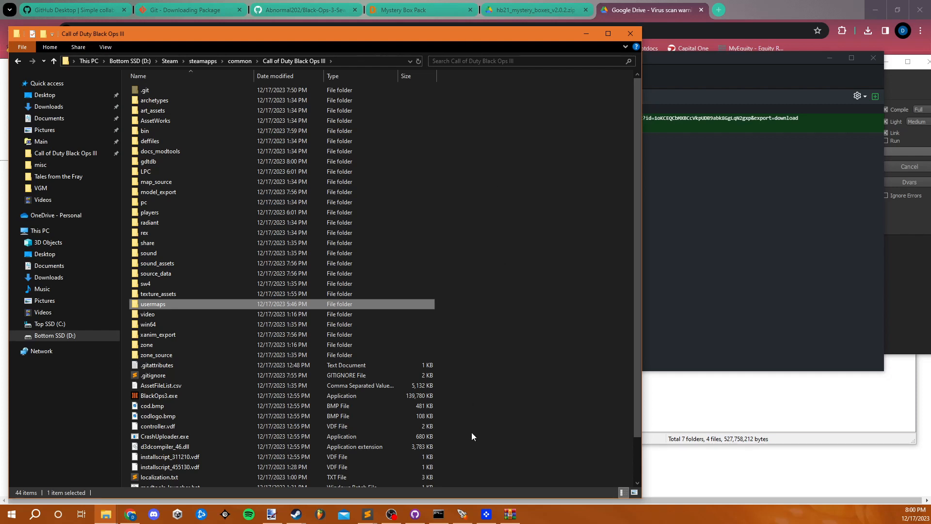
# - Examine the hb21_mystery_boxes_v2.0.2 archive's folders, browsing into model_export and its subfolders, against the game's root folder
pyautogui.click(510, 514)
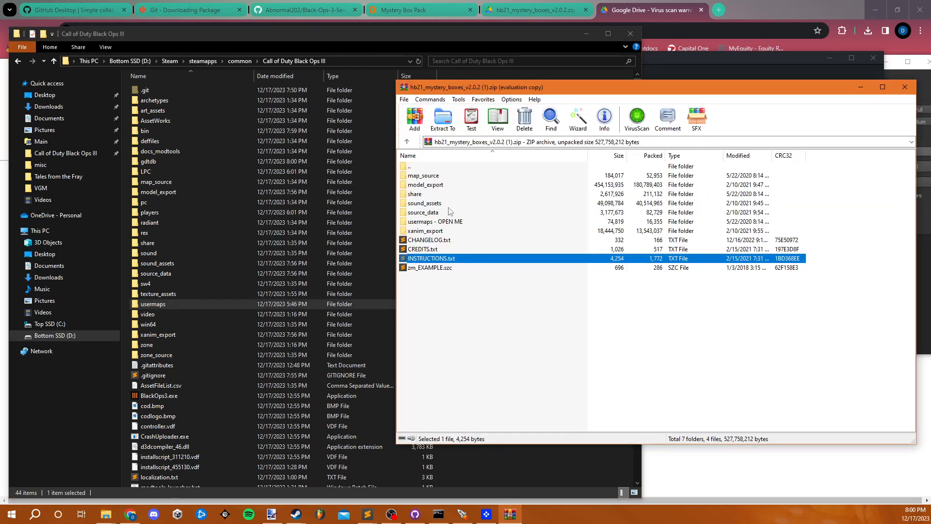
pyautogui.click(443, 184)
pyautogui.click(439, 178)
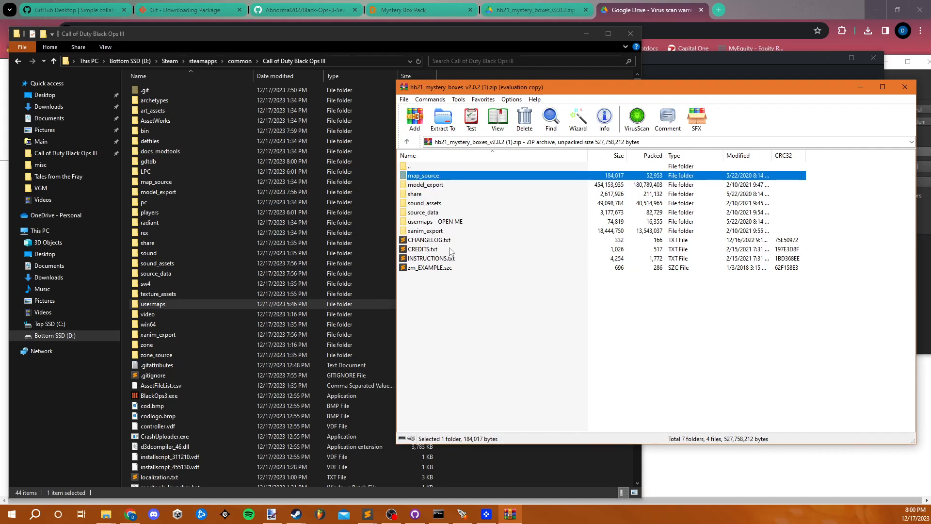
pyautogui.doubleClick(437, 185)
pyautogui.doubleClick(448, 176)
pyautogui.doubleClick(457, 175)
pyautogui.doubleClick(442, 166)
pyautogui.doubleClick(442, 166)
pyautogui.doubleClick(442, 167)
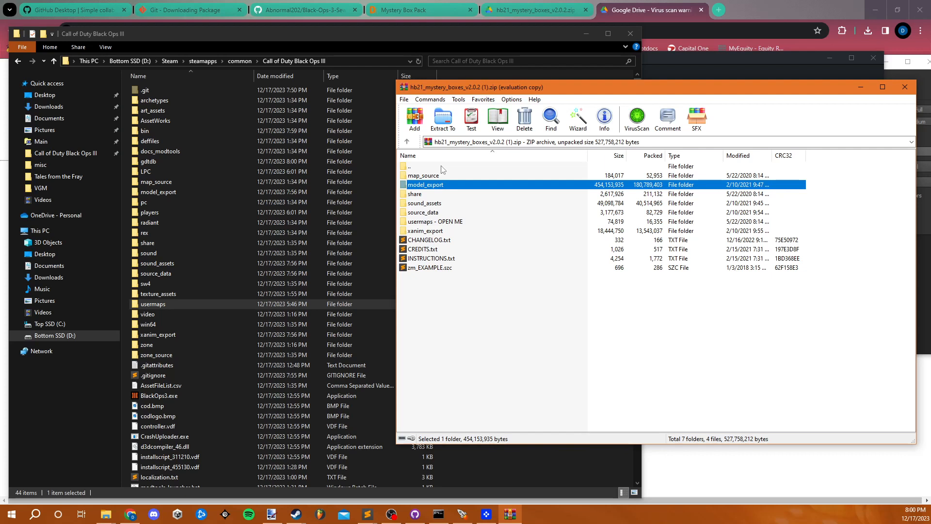
pyautogui.click(437, 230)
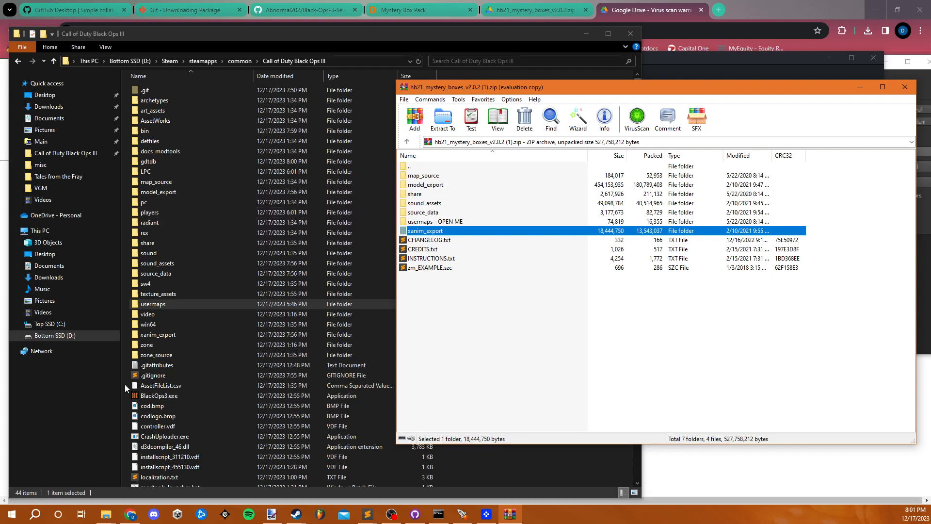
# - Open packages.txt from the game's root folder to review its download link, then bring up the Mystery Box Pack page in the browser
pyautogui.click(224, 415)
pyautogui.scroll(-2, 224, 415)
pyautogui.doubleClick(190, 470)
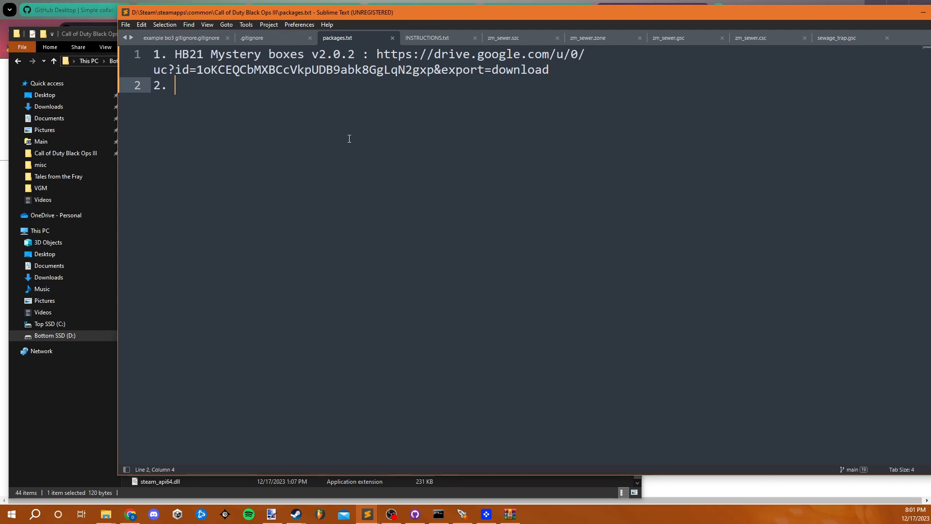
pyautogui.moveTo(549, 71); pyautogui.dragTo(376, 57)
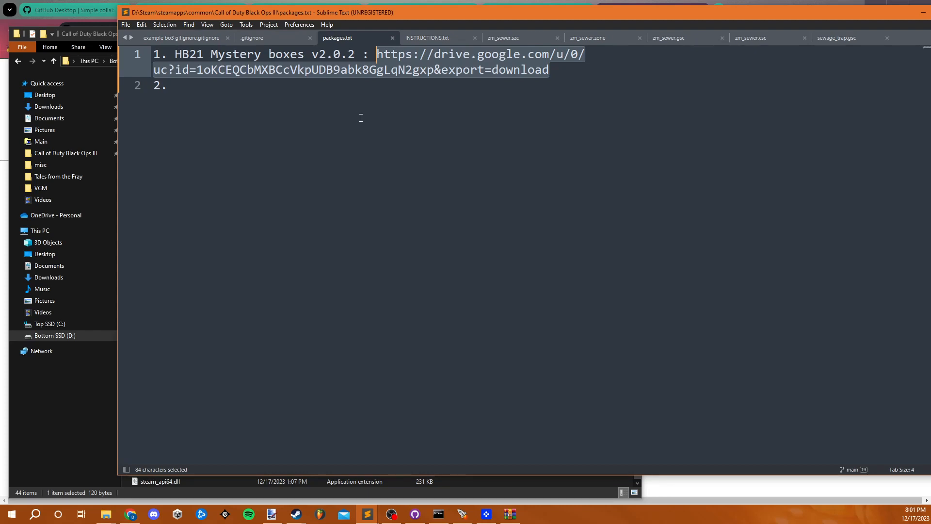
pyautogui.click(301, 96)
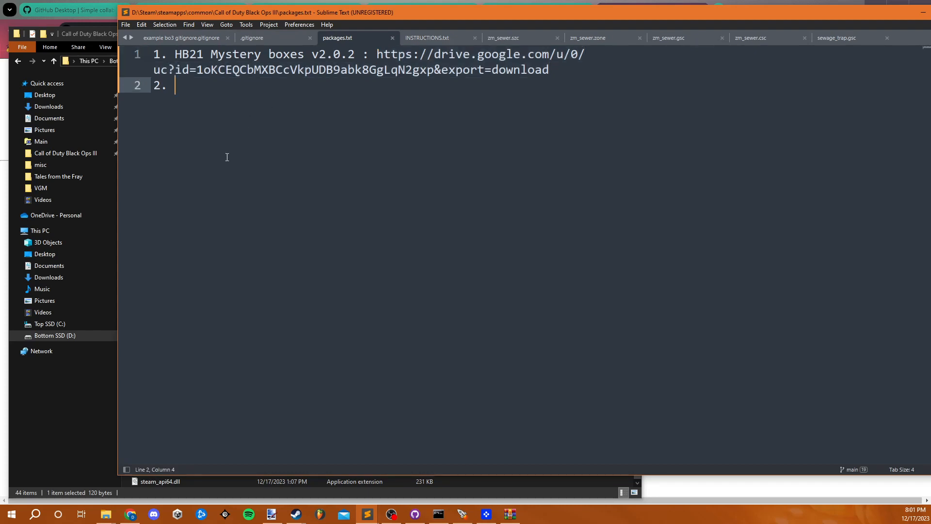
pyautogui.hotkey('ctrl', 'a')
pyautogui.click(185, 90)
pyautogui.hotkey('alt', 'Tab')
pyautogui.click(406, 13)
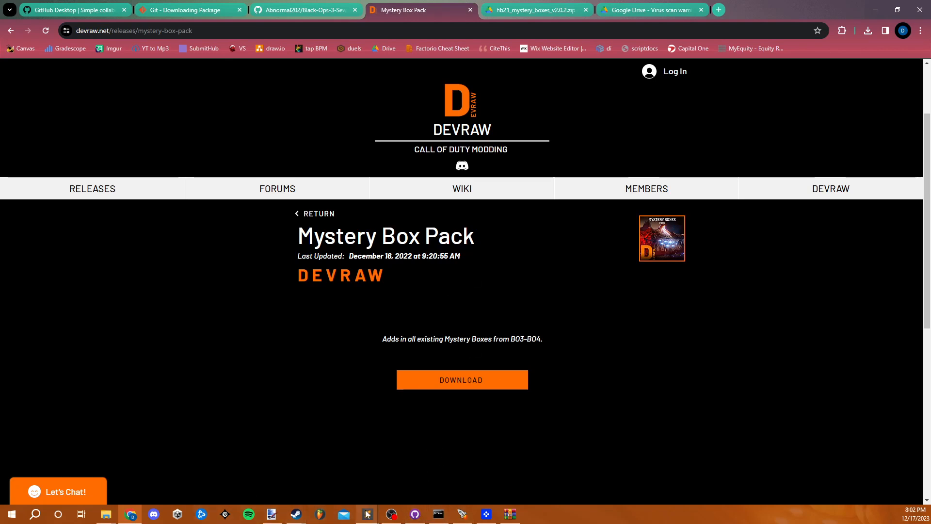
# - Check the zm_sewer build progress in the Mod Tools Launcher and return to the pending changes in GitHub Desktop
pyautogui.moveTo(367, 513)
pyautogui.moveTo(399, 487)
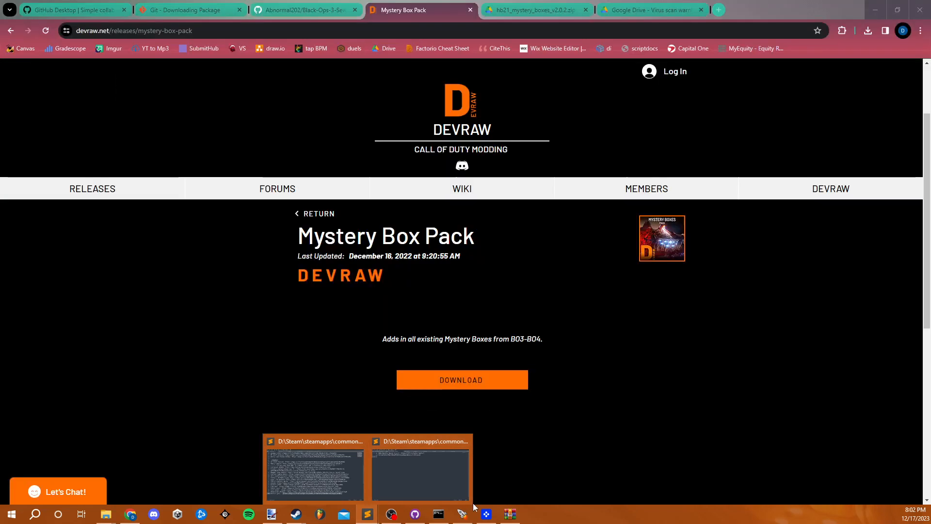
pyautogui.click(461, 514)
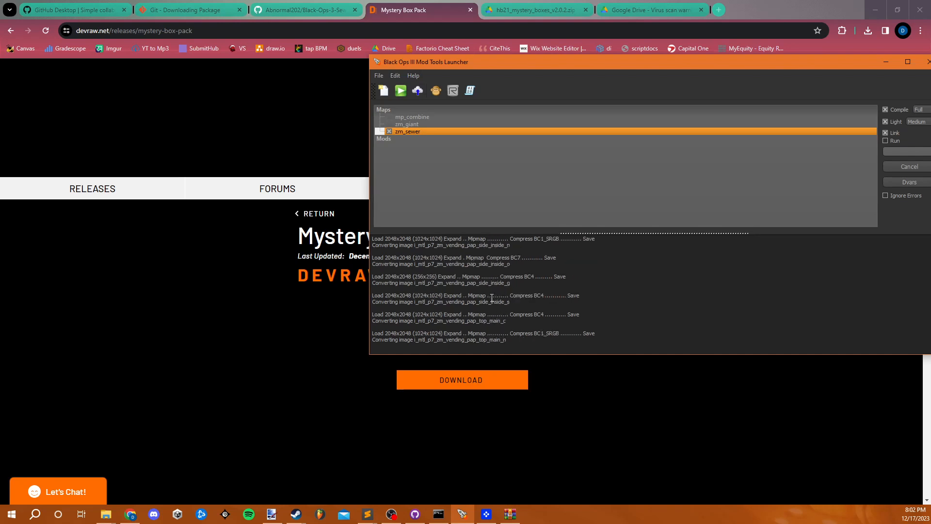
pyautogui.click(415, 514)
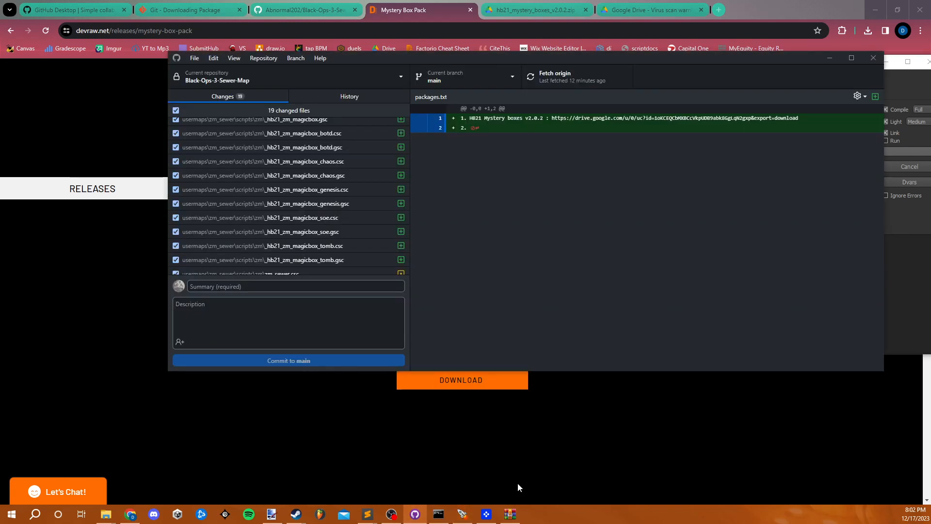
# - Review the full list of changed files for the Black-Ops-3-Sewer-Map repository, then bring up the Mod Tools Launcher
pyautogui.scroll(-2, 339, 243)
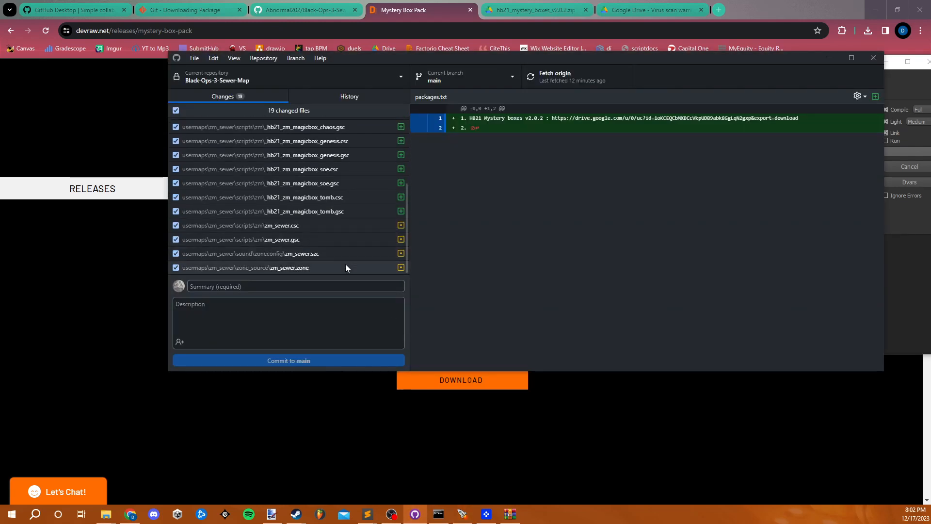
pyautogui.scroll(5, 347, 266)
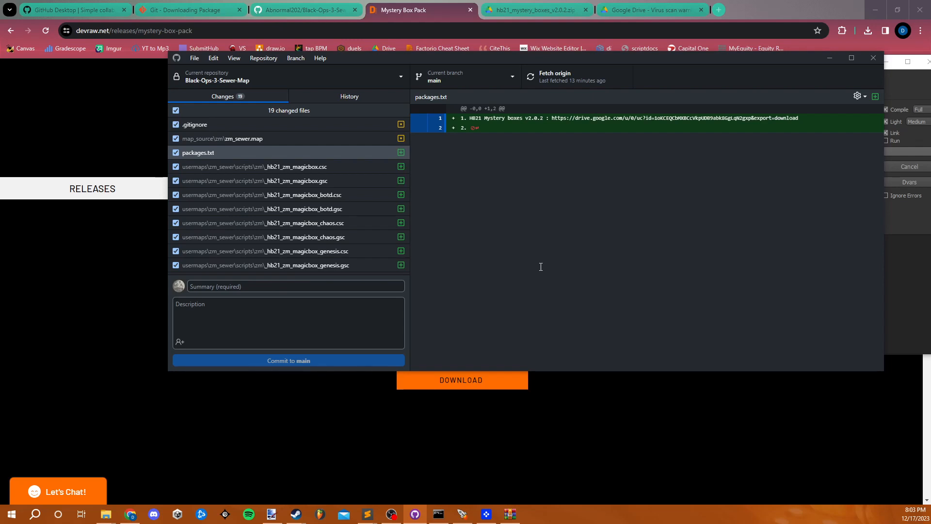
pyautogui.click(462, 514)
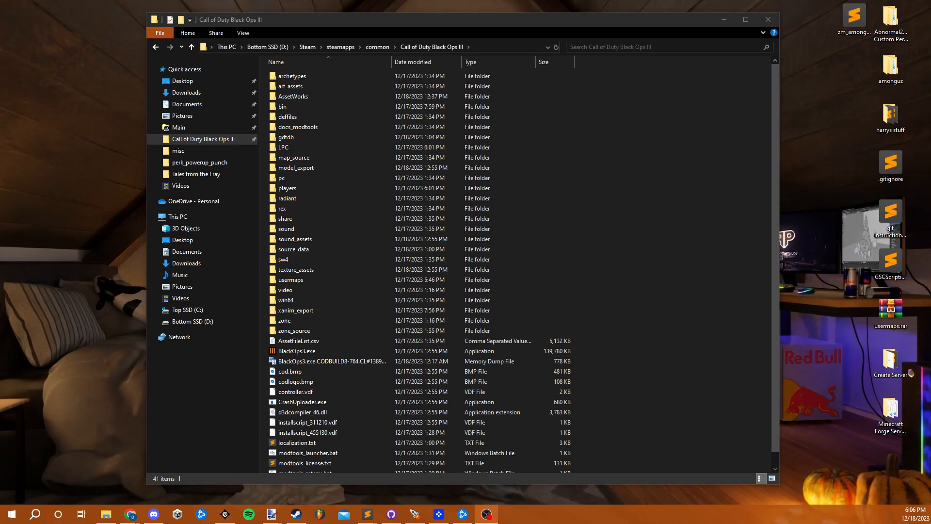
# - Look through the contents of the Call of Duty Black Ops III root folder in File Explorer
pyautogui.scroll(-2, 583, 275)
pyautogui.scroll(2, 583, 276)
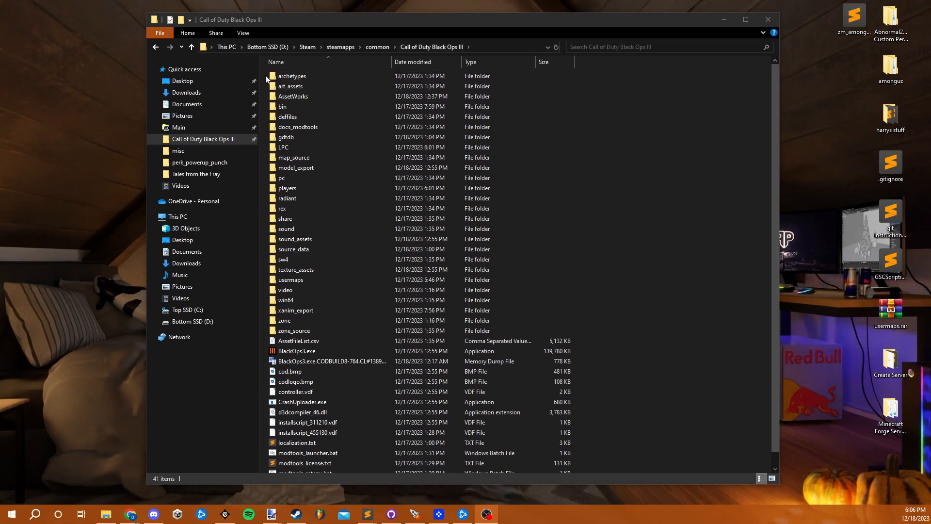
pyautogui.scroll(-1, 266, 76)
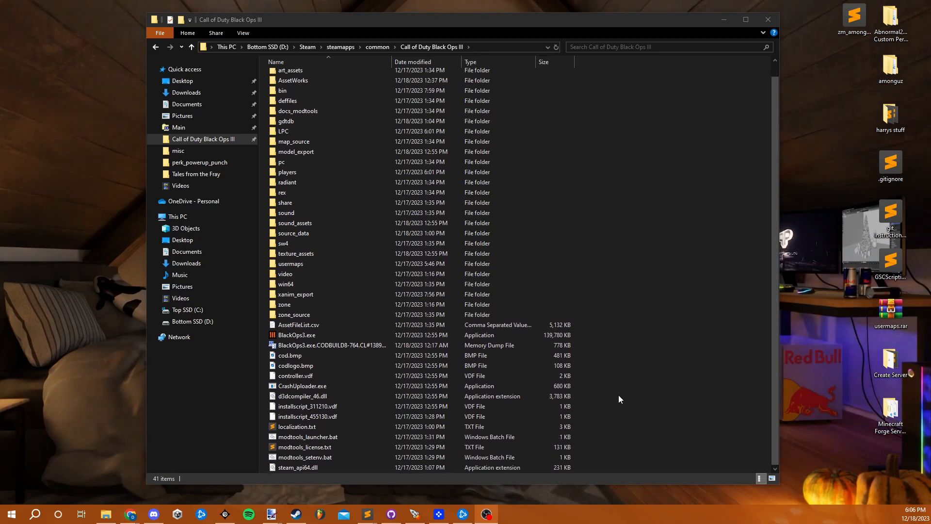
pyautogui.scroll(1, 274, 165)
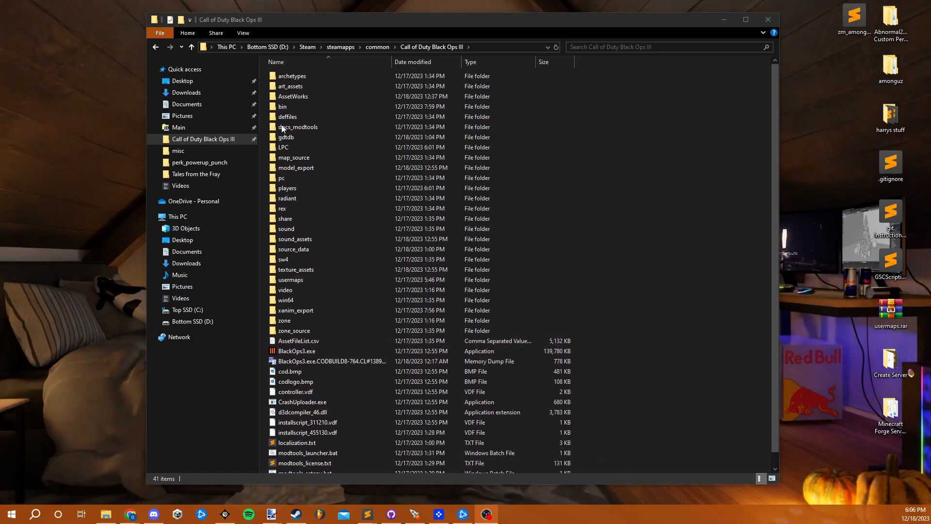
pyautogui.scroll(-1, 293, 423)
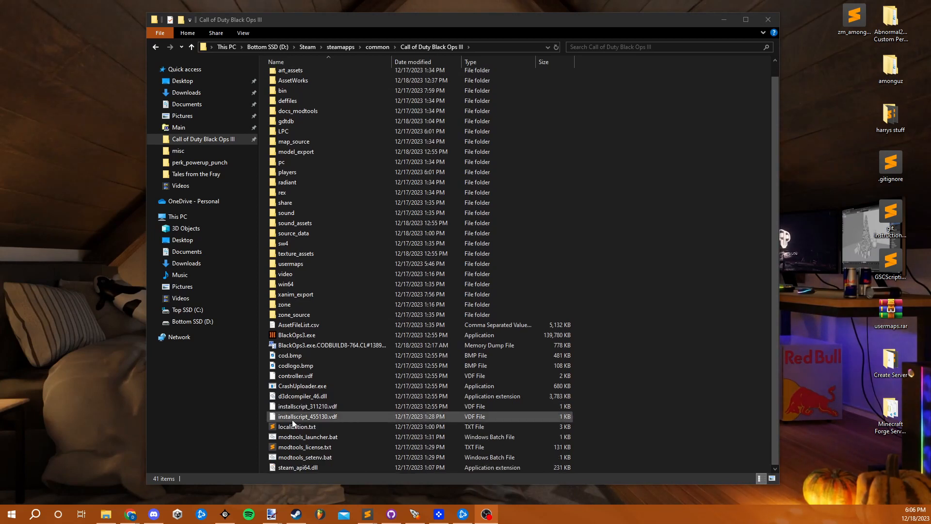
pyautogui.scroll(1, 504, 208)
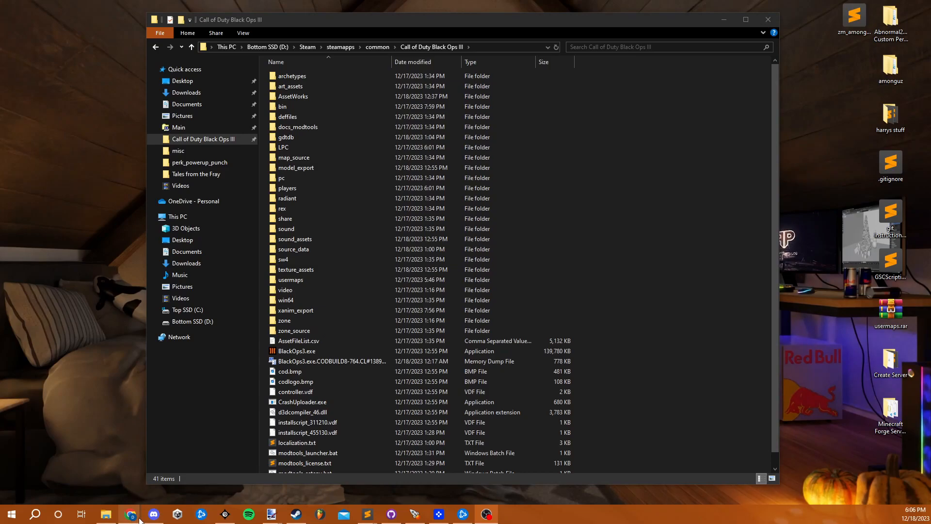
# - Check the GitHub repositories page in the browser and the repository list in GitHub Desktop, minimizing each window
pyautogui.moveTo(139, 520)
pyautogui.click(178, 479)
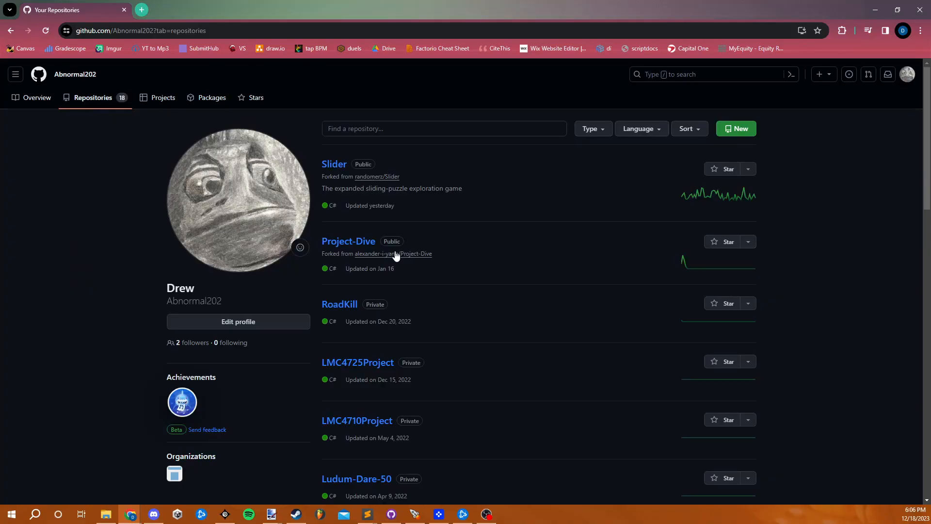
pyautogui.scroll(-10, 395, 338)
pyautogui.scroll(10, 418, 374)
pyautogui.click(875, 10)
pyautogui.scroll(-1, 442, 430)
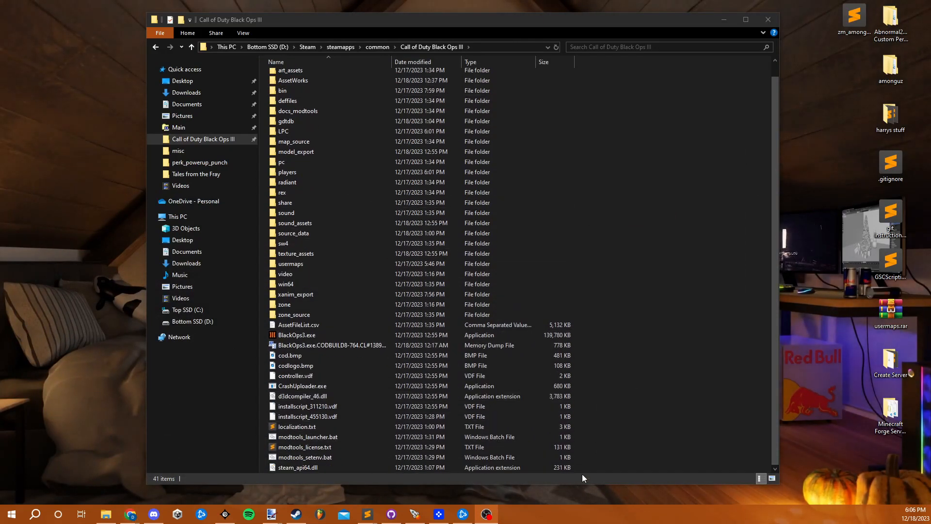
pyautogui.click(391, 515)
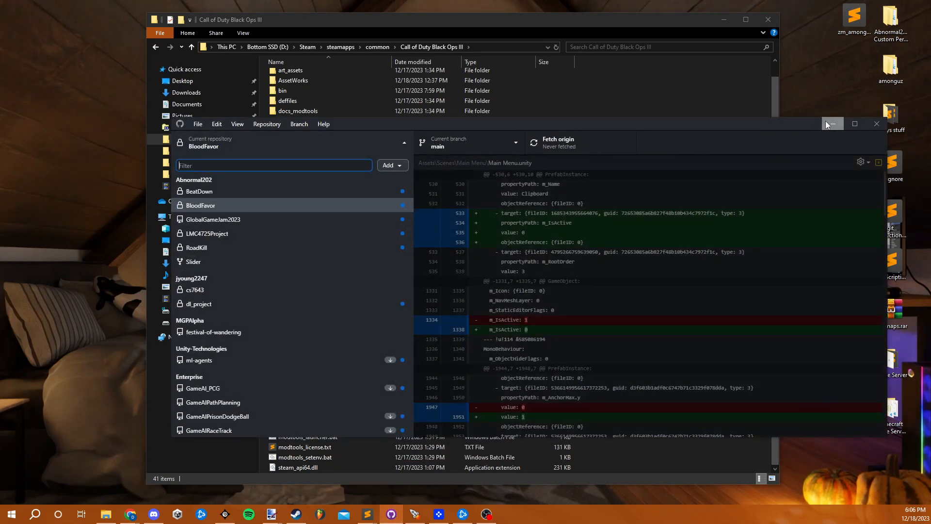
pyautogui.click(826, 122)
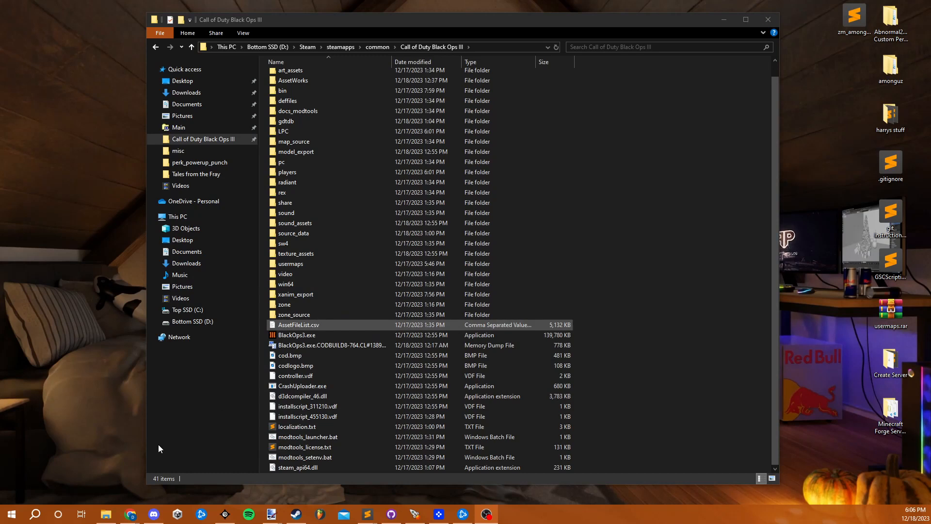
# - Find and launch Git Bash, and place its window over the empty area beside the root folder's file list
pyautogui.click(36, 515)
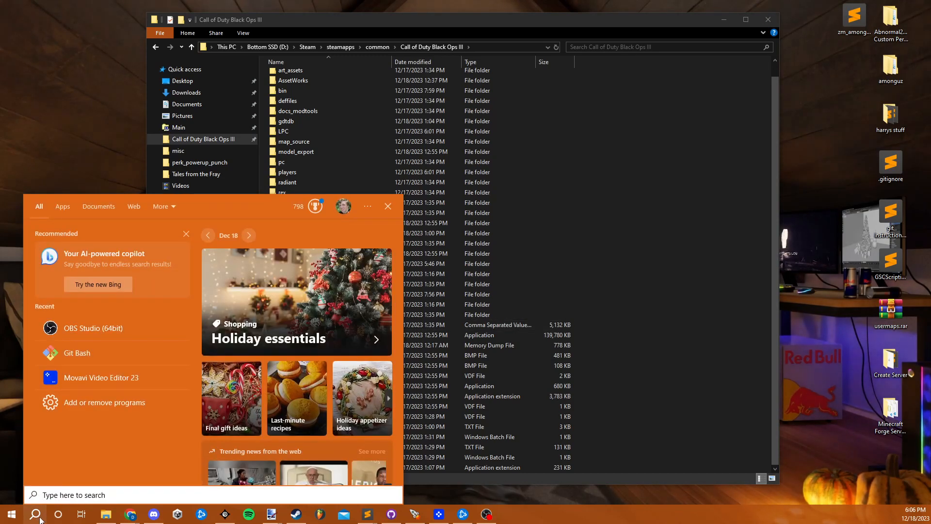
pyautogui.write('git bash')
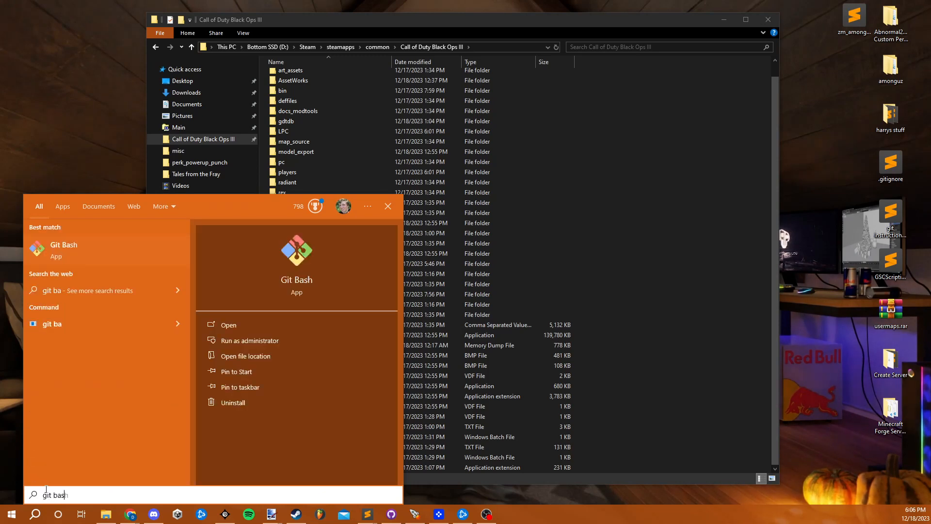
pyautogui.click(104, 245)
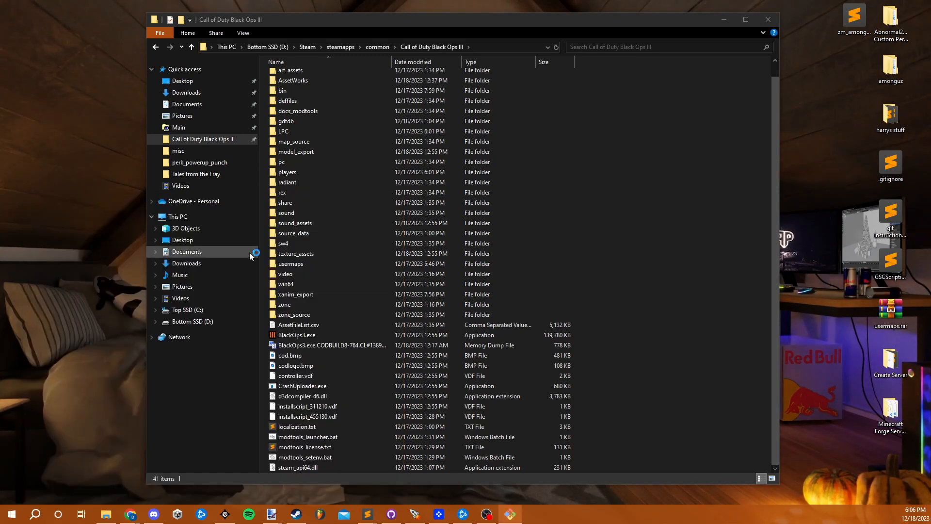
pyautogui.moveTo(519, 216); pyautogui.dragTo(531, 178)
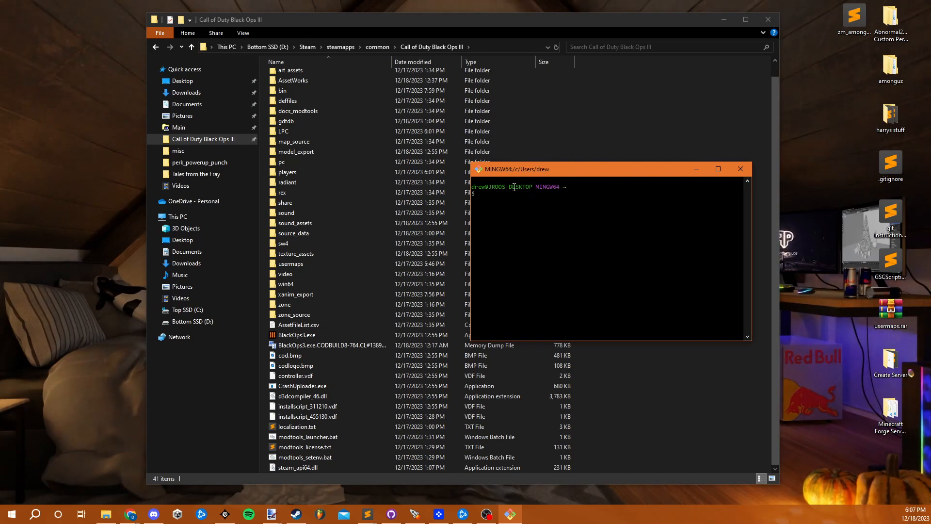
pyautogui.moveTo(533, 169); pyautogui.dragTo(570, 111)
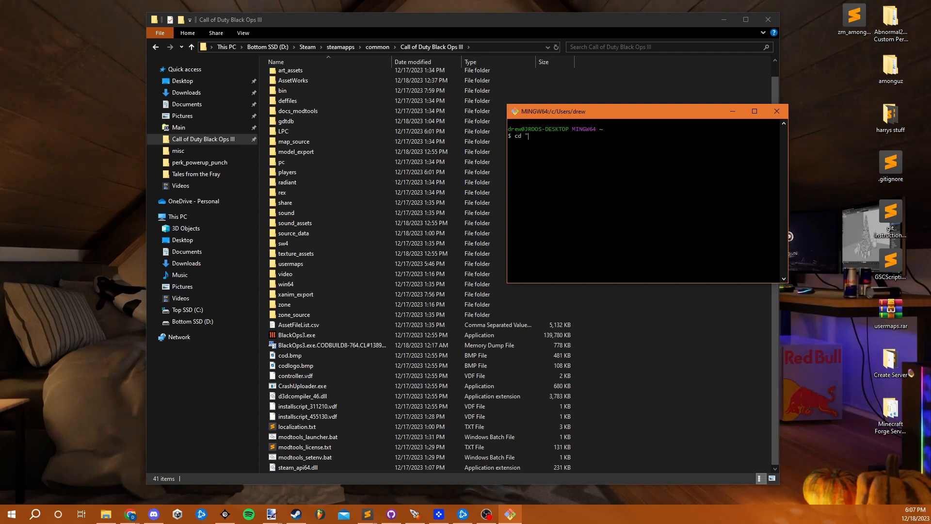
# - Copy the root folder's path from File Explorer and run cd "D:\Steam\steamapps\common\Call of Duty Black Ops III" in Git Bash
pyautogui.click(476, 45)
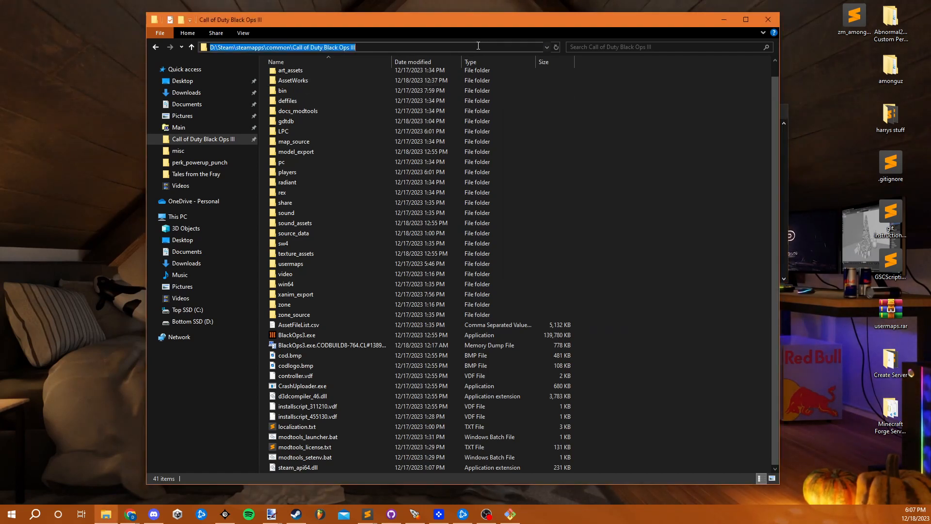
pyautogui.rightClick(476, 45)
pyautogui.click(502, 78)
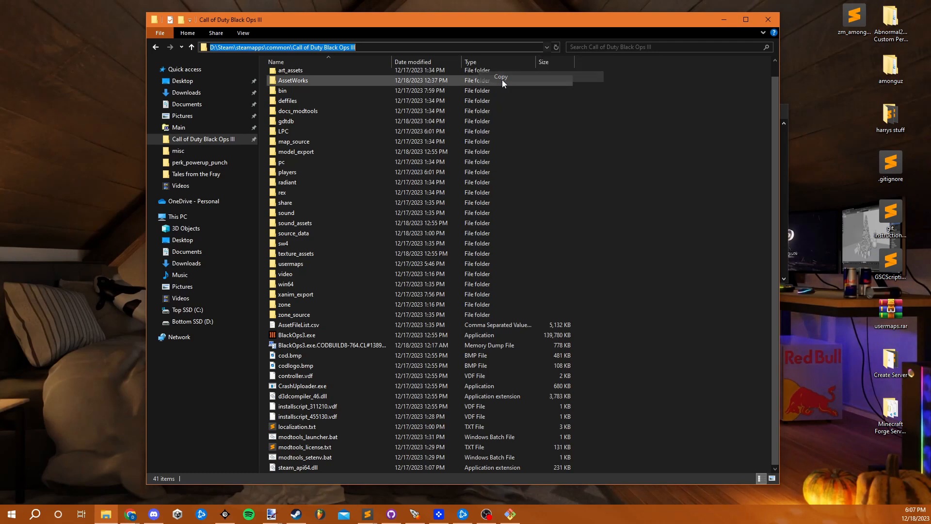
pyautogui.click(510, 513)
pyautogui.write('"')
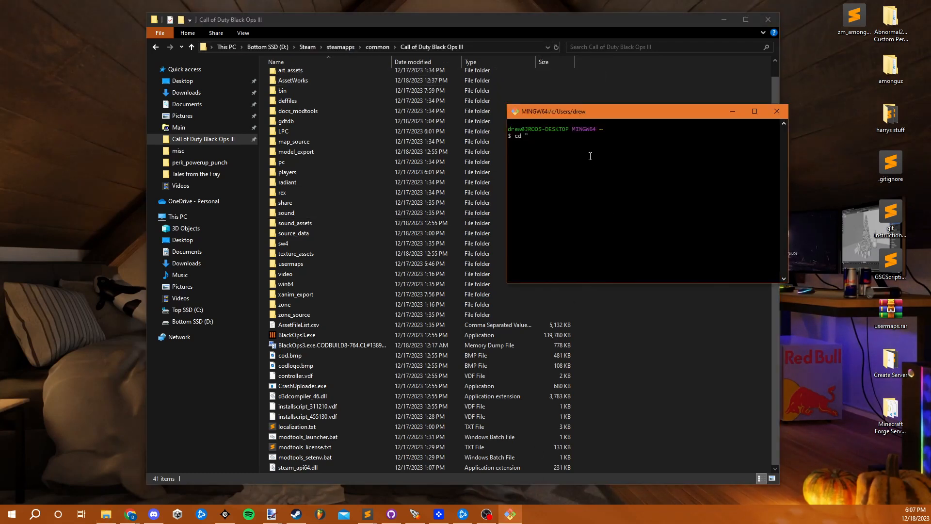
pyautogui.rightClick(581, 145)
pyautogui.click(606, 179)
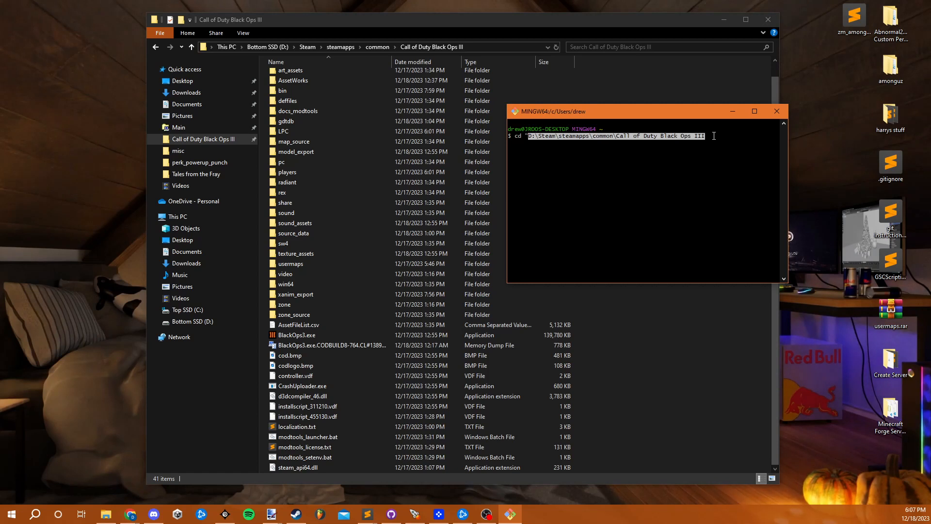
pyautogui.write('"')
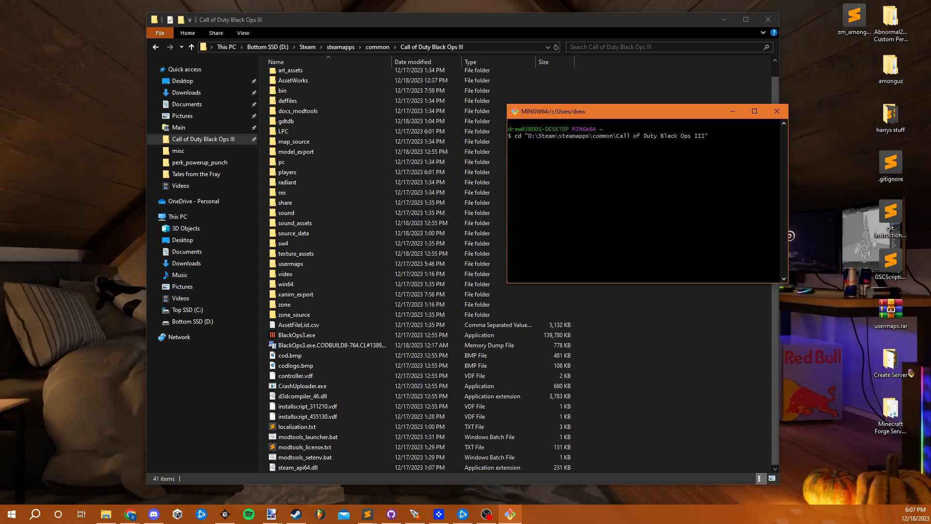
pyautogui.press('Return')
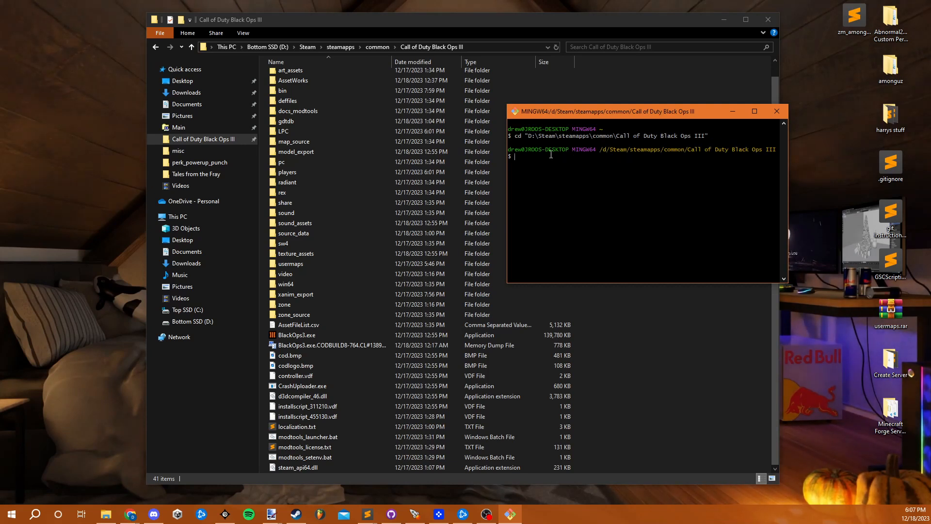
# - Run git init in the Call of Duty Black Ops III directory and locate the .git folder in File Explorer
pyautogui.moveTo(645, 152); pyautogui.dragTo(782, 147)
pyautogui.click(683, 178)
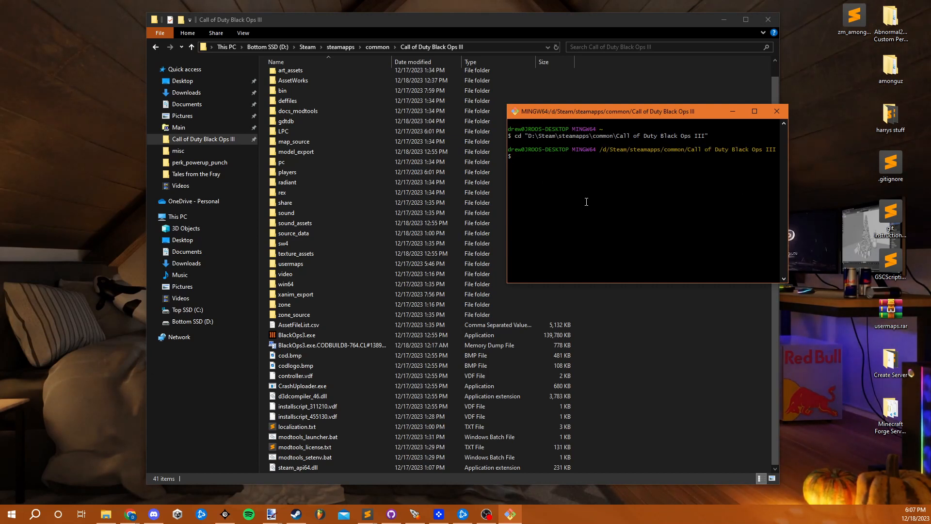
pyautogui.write('git init')
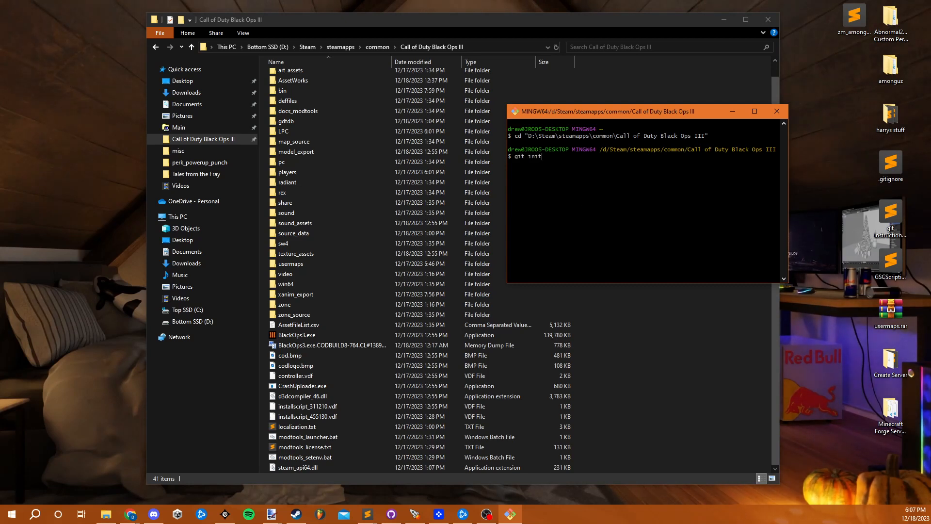
pyautogui.press('Return')
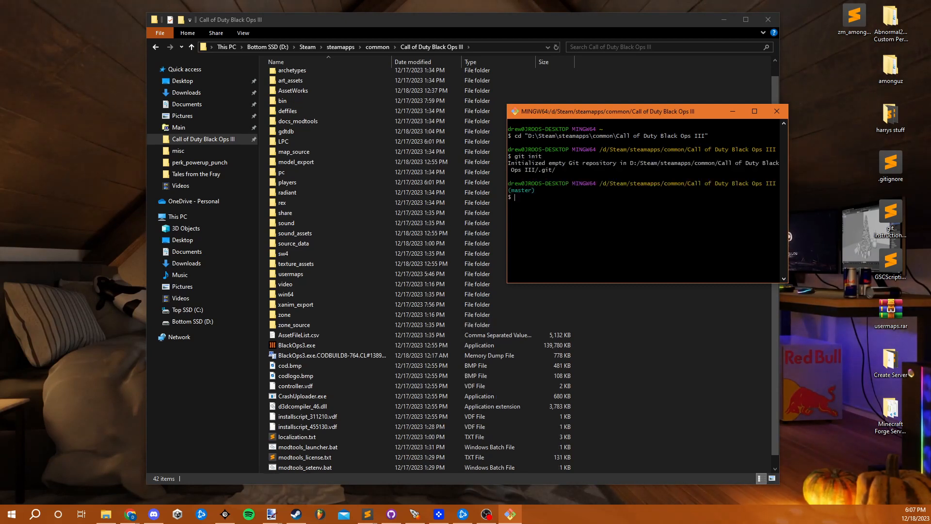
pyautogui.scroll(1, 423, 246)
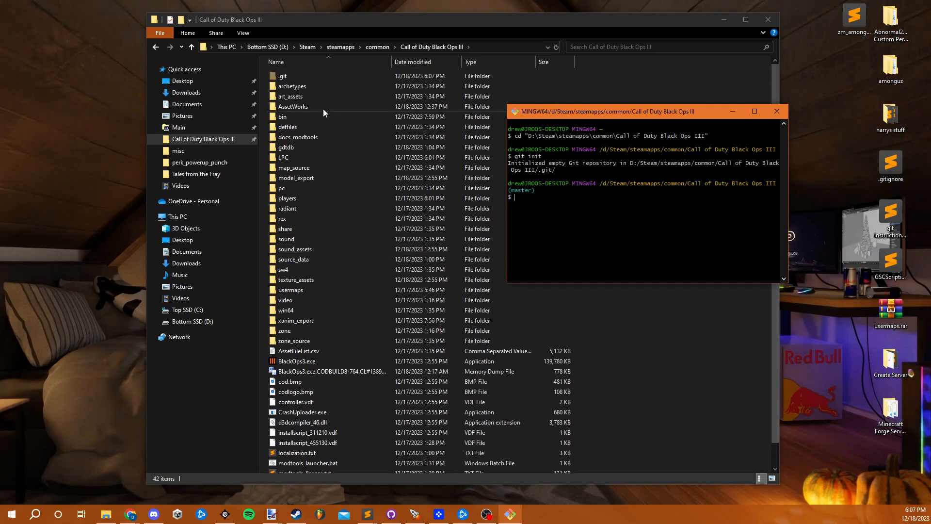
pyautogui.click(310, 77)
pyautogui.scroll(-1, 371, 242)
pyautogui.click(370, 253)
pyautogui.scroll(1, 374, 255)
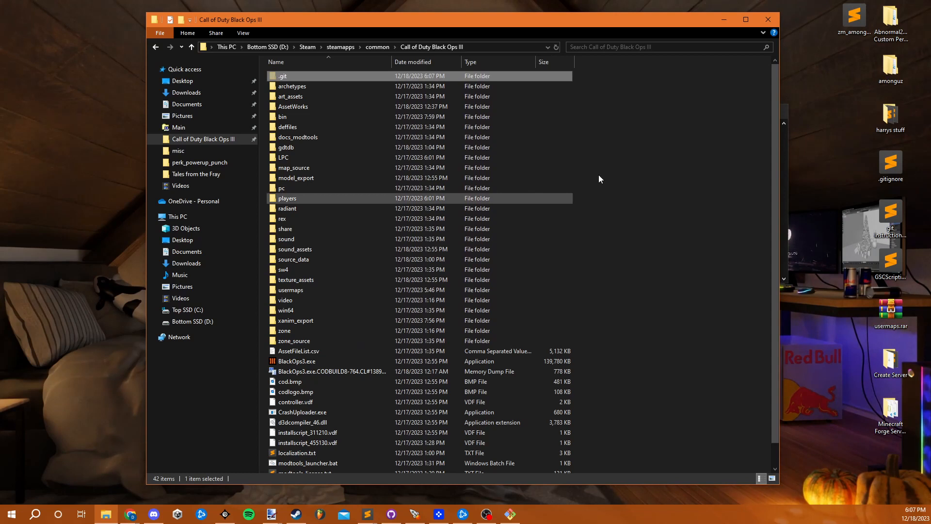
# - Create a new text document named .gitignore in the root folder, accepting the extension change, and open it in Sublime Text
pyautogui.click(610, 274)
pyautogui.scroll(-1, 522, 352)
pyautogui.rightClick(606, 319)
pyautogui.moveTo(656, 466)
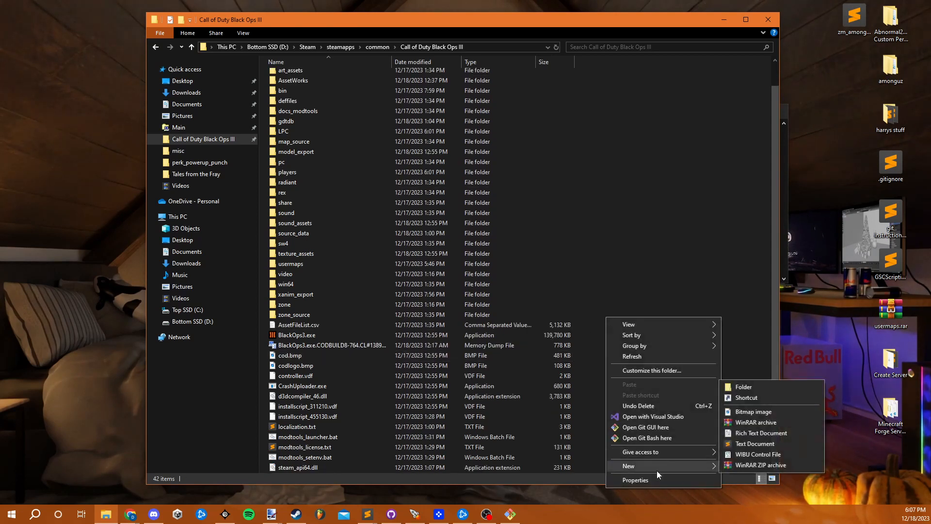
pyautogui.click(760, 444)
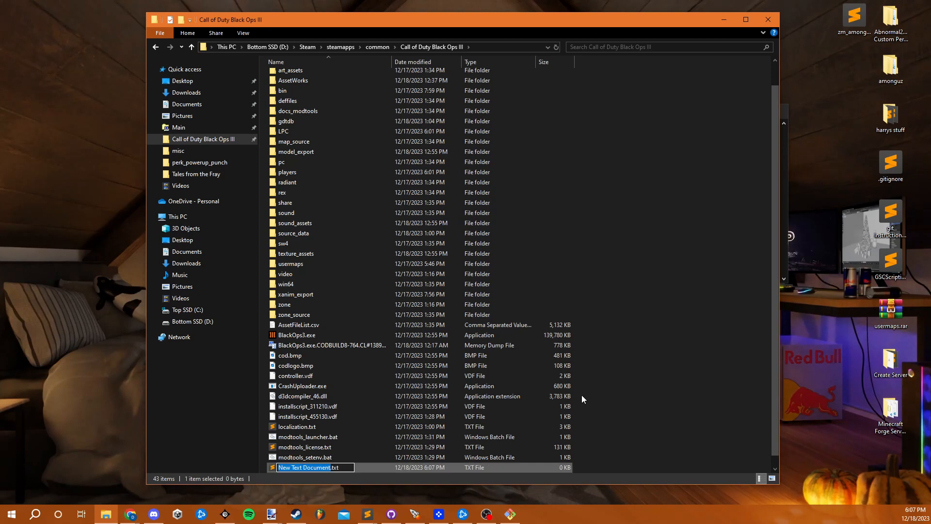
pyautogui.press('BackSpace')
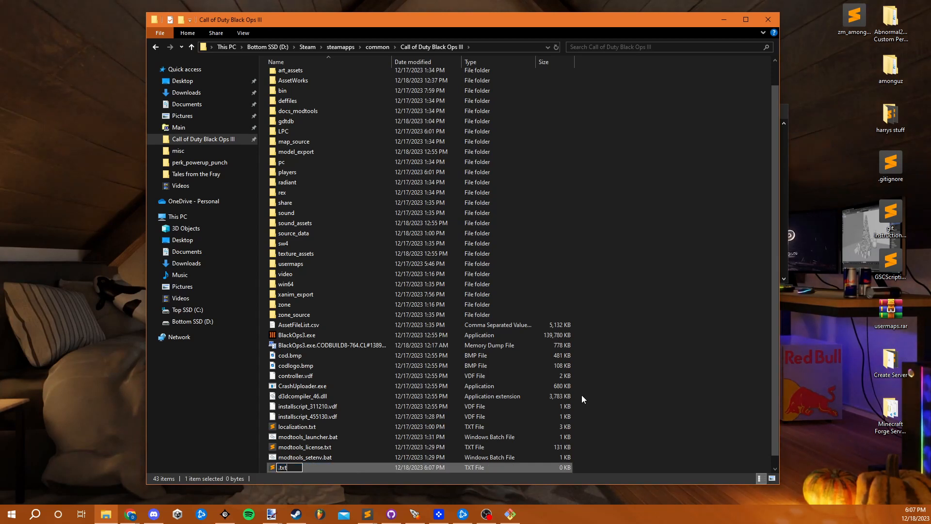
pyautogui.write('.gitignore')
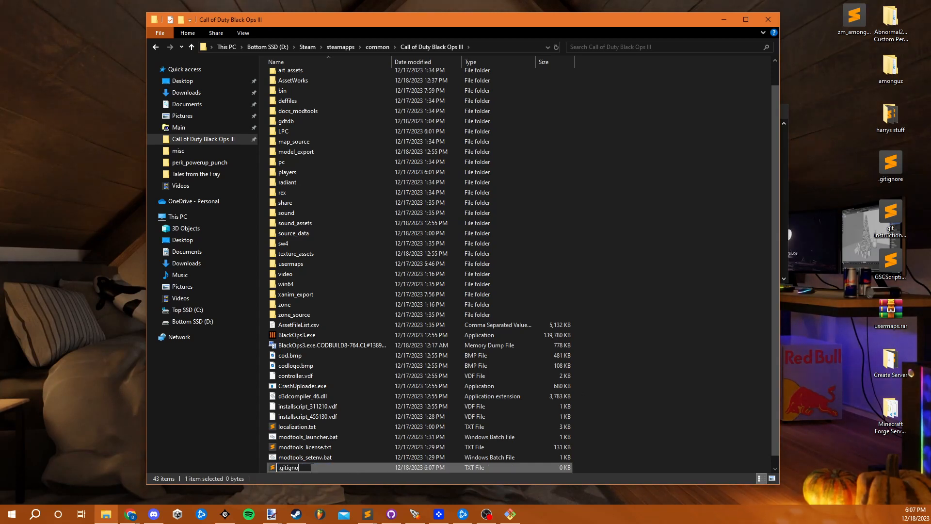
pyautogui.press('Return')
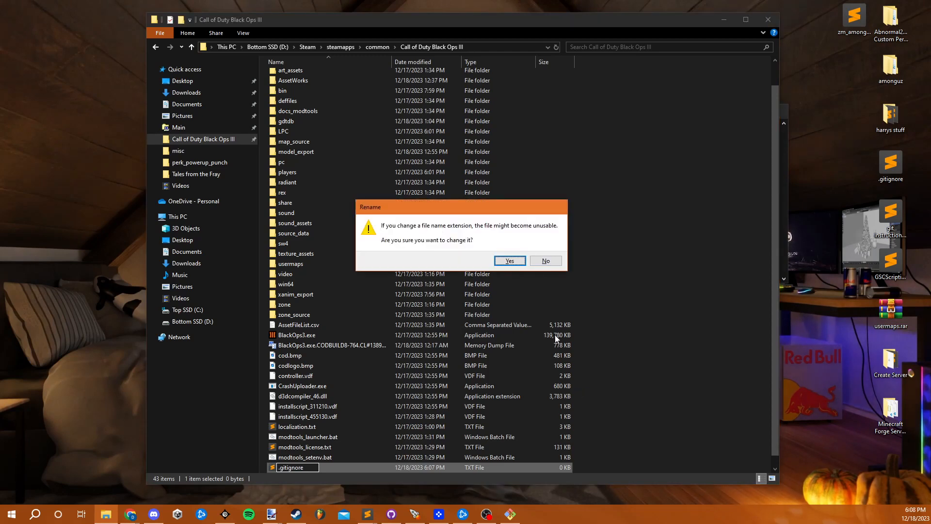
pyautogui.click(509, 261)
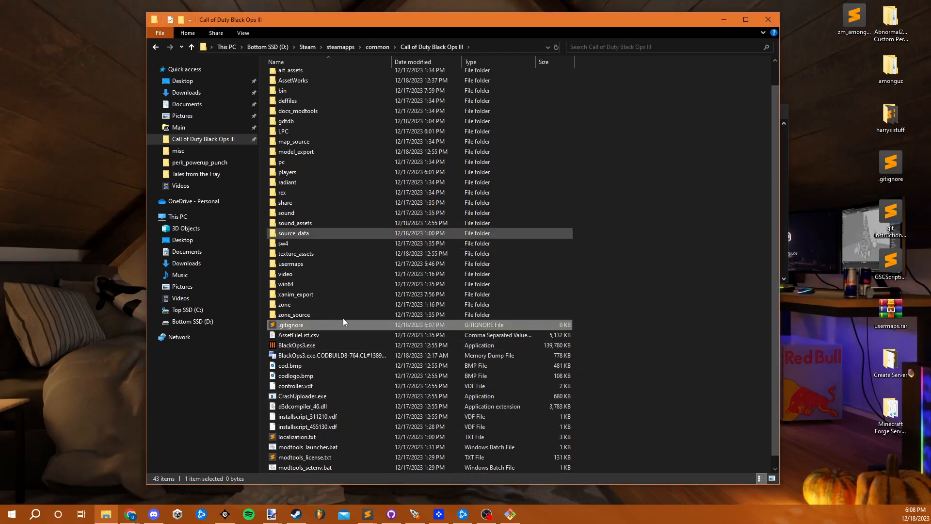
pyautogui.doubleClick(329, 324)
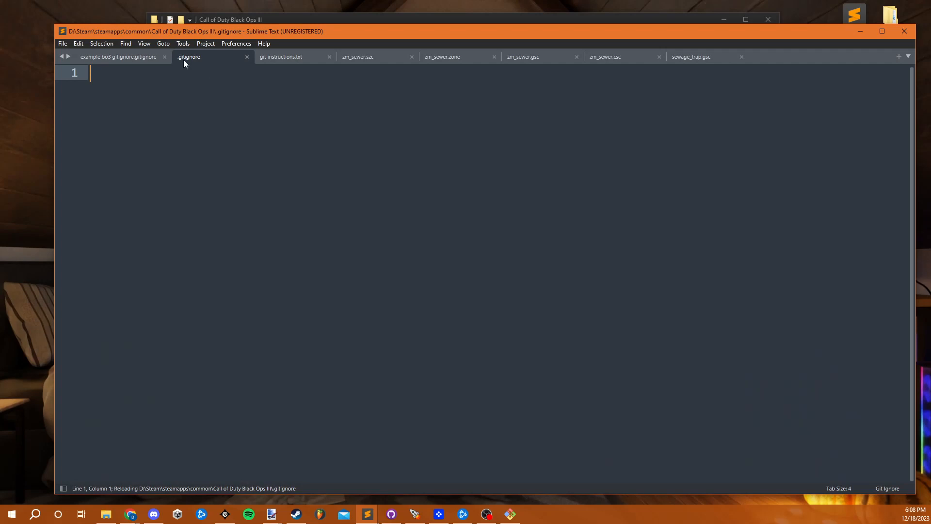
# - Copy the entire contents of example bo3 gitignore.gitignore into the empty .gitignore file and save it
pyautogui.click(124, 58)
pyautogui.scroll(-5, 260, 219)
pyautogui.scroll(4, 259, 220)
pyautogui.hotkey('ctrl', 'a')
pyautogui.hotkey('ctrl', 'c')
pyautogui.click(223, 62)
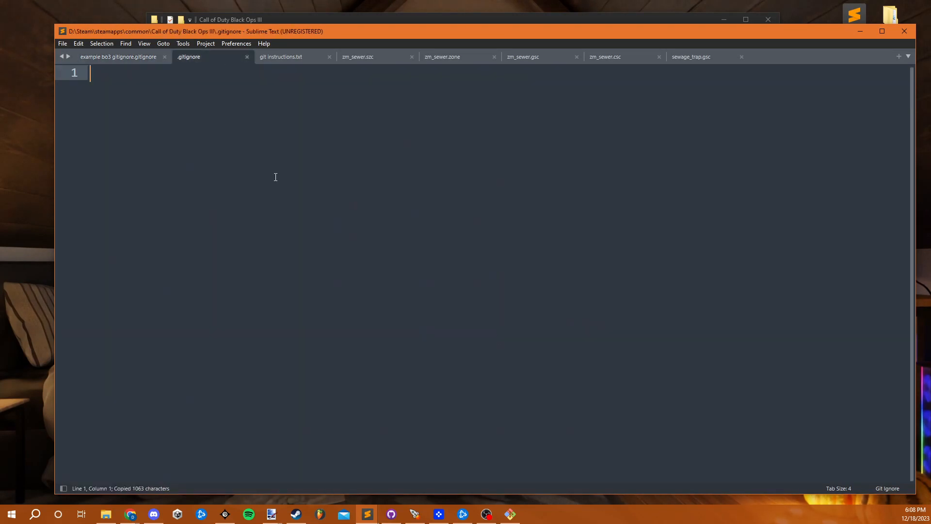
pyautogui.hotkey('ctrl', 'v')
pyautogui.scroll(2, 315, 247)
pyautogui.hotkey('ctrl', 's')
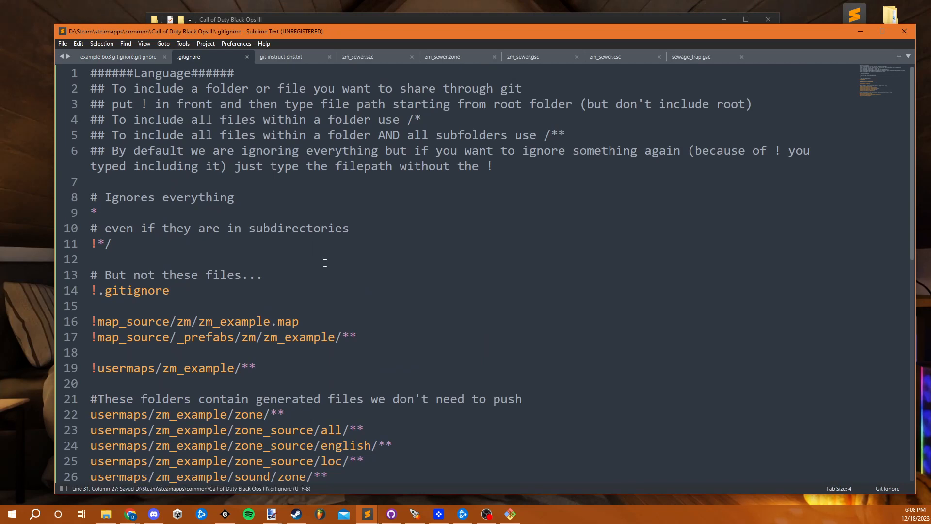
pyautogui.scroll(-2, 322, 260)
pyautogui.scroll(2, 301, 264)
pyautogui.click(860, 32)
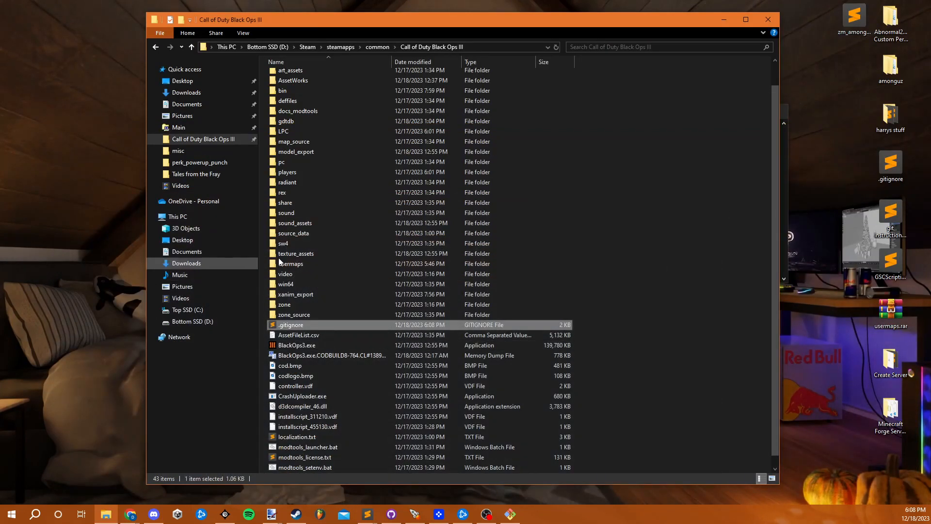
# - Switch to GitHub Desktop and add the Call of Duty Black Ops III root folder as a local repository
pyautogui.click(510, 513)
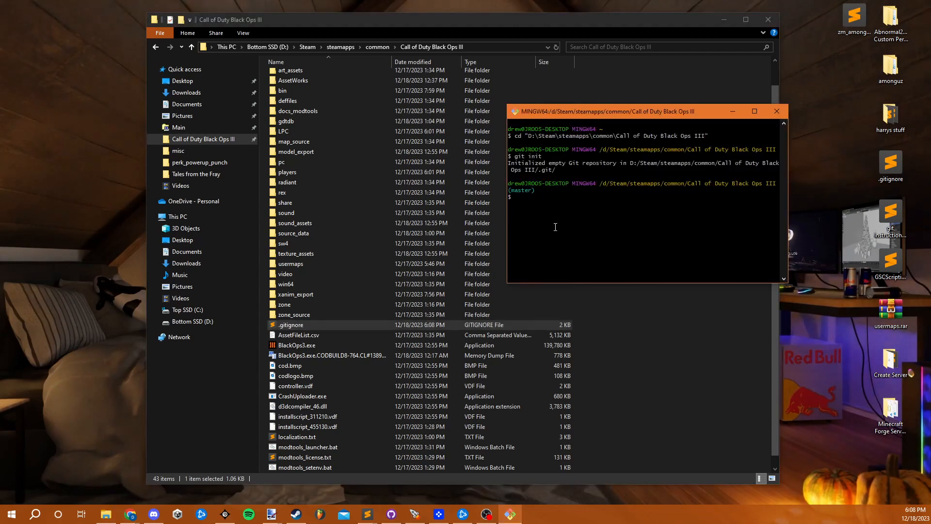
pyautogui.moveTo(624, 118); pyautogui.dragTo(607, 99)
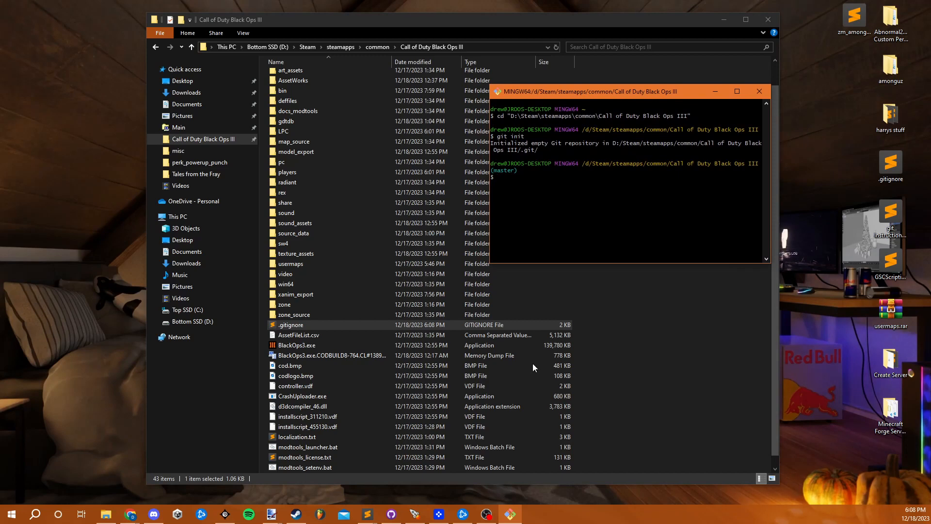
pyautogui.click(392, 513)
pyautogui.moveTo(431, 139); pyautogui.dragTo(488, 121)
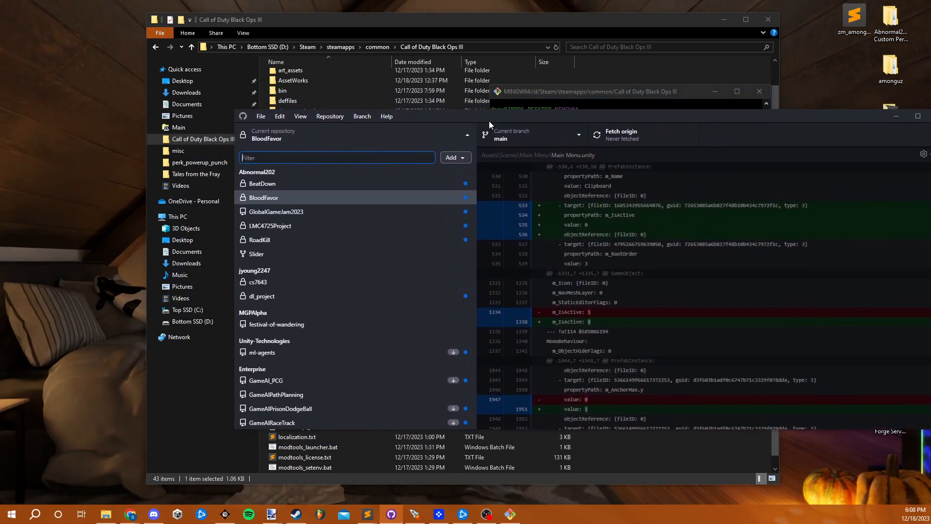
pyautogui.click(260, 116)
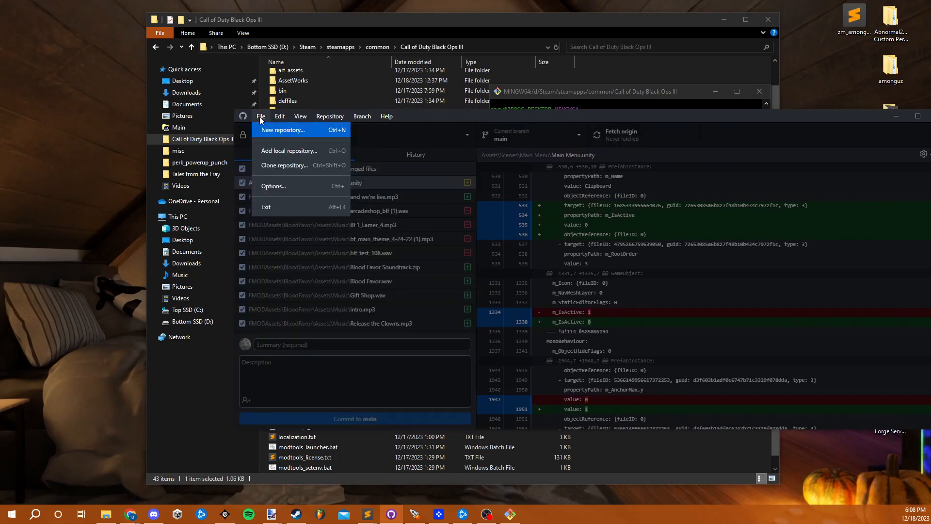
pyautogui.click(268, 152)
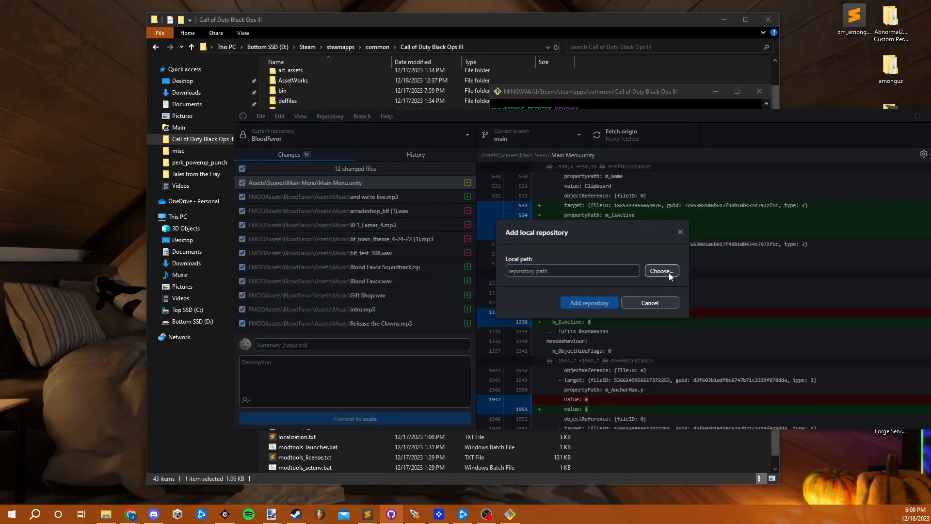
pyautogui.click(668, 272)
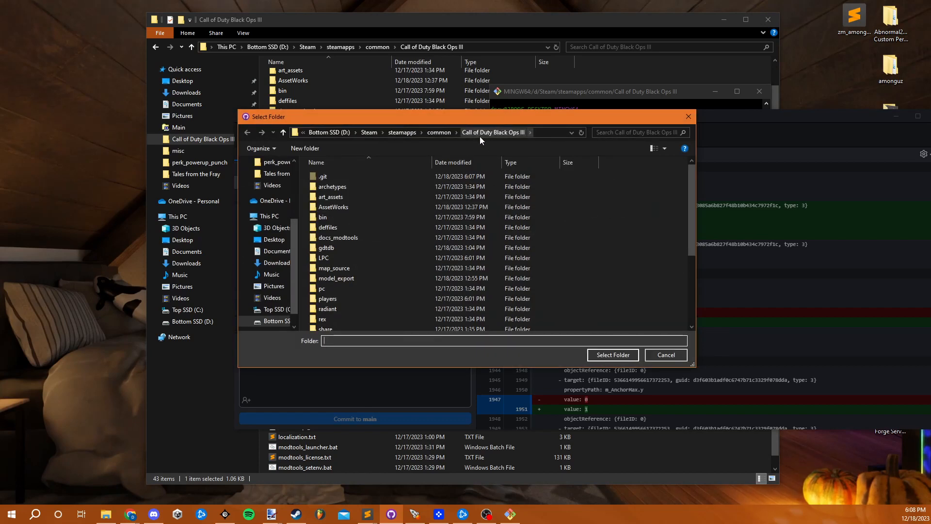
pyautogui.click(610, 356)
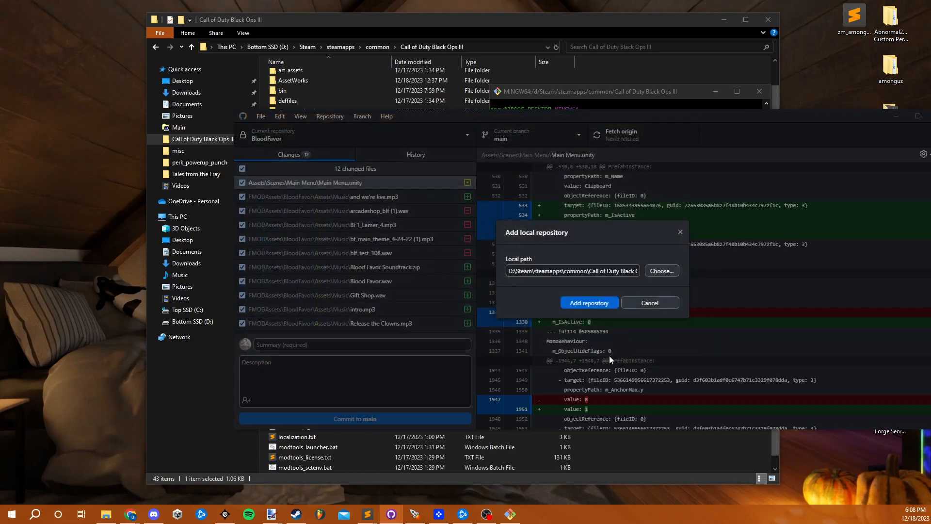
pyautogui.click(605, 302)
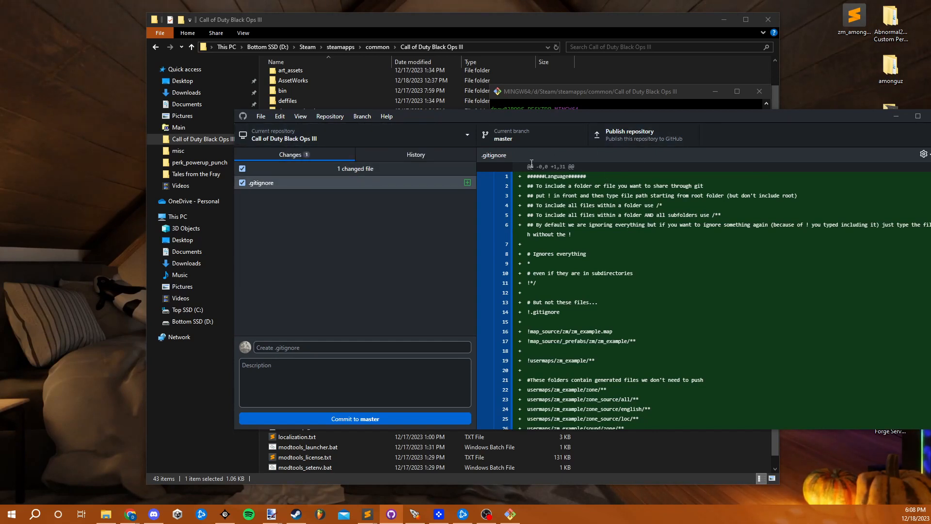
# - Commit the .gitignore file to master and publish the repository to GitHub.com as a private repository named Sewer Map
pyautogui.click(390, 419)
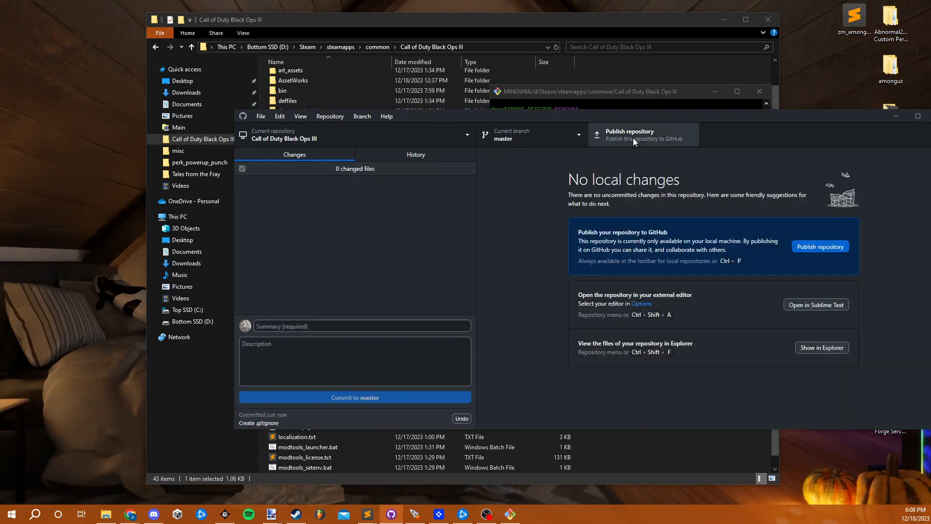
pyautogui.click(627, 135)
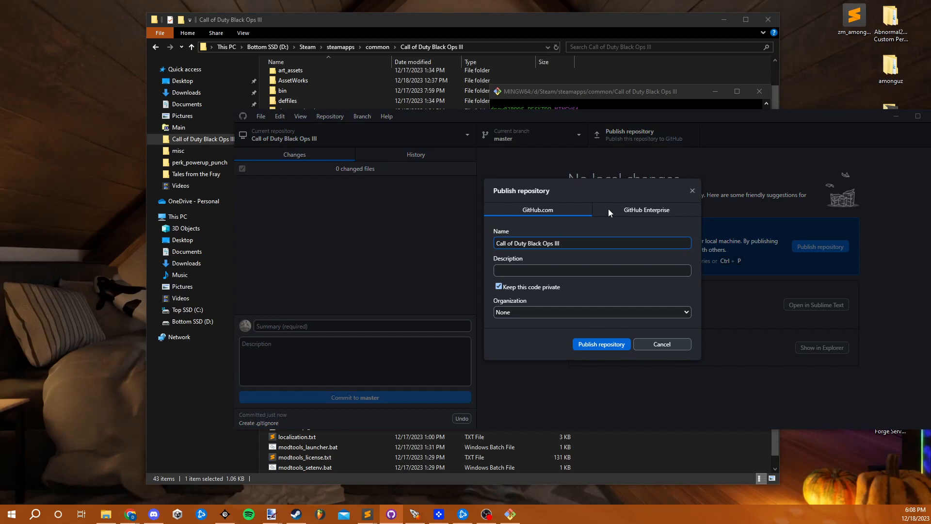
pyautogui.moveTo(570, 242); pyautogui.dragTo(490, 242)
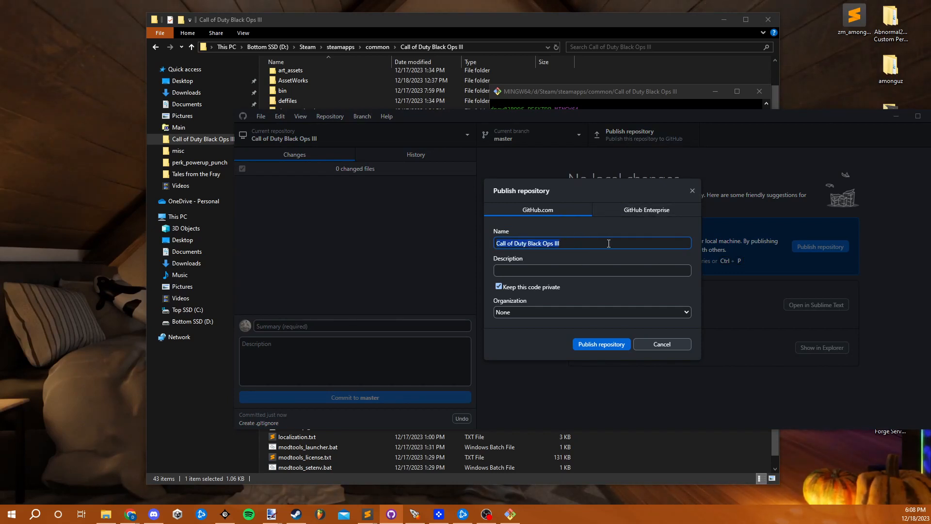
pyautogui.write('Sewer Map')
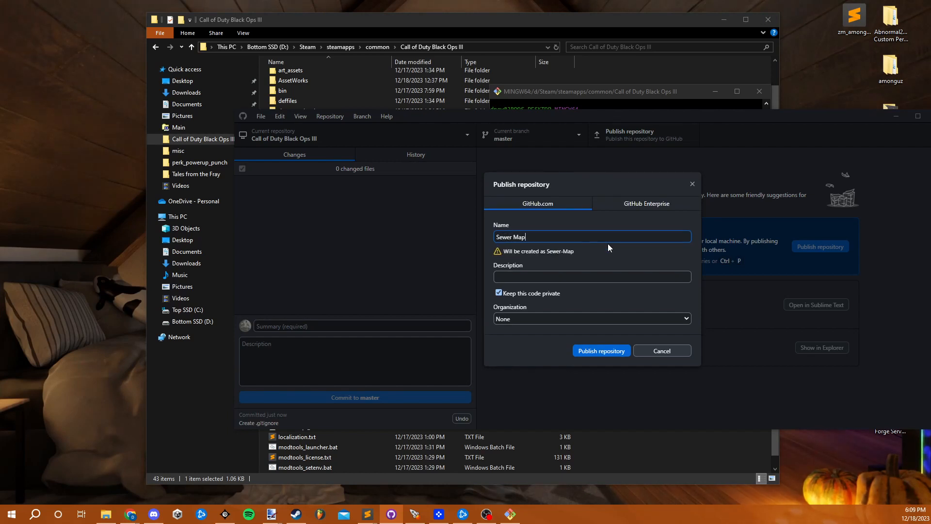
pyautogui.click(615, 354)
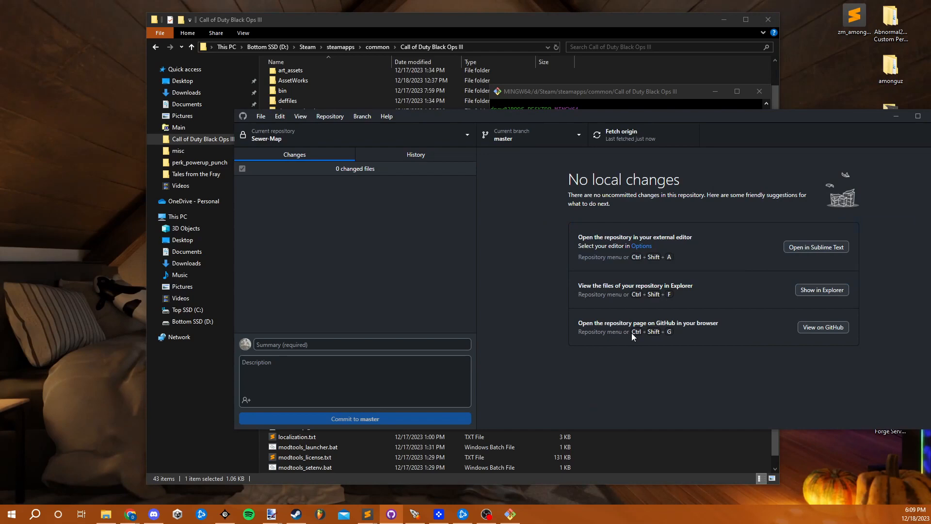
# - Reopen .gitignore from the root folder and change the included usermaps entry on line 19 to !usermaps/zm_sewer/**
pyautogui.click(378, 33)
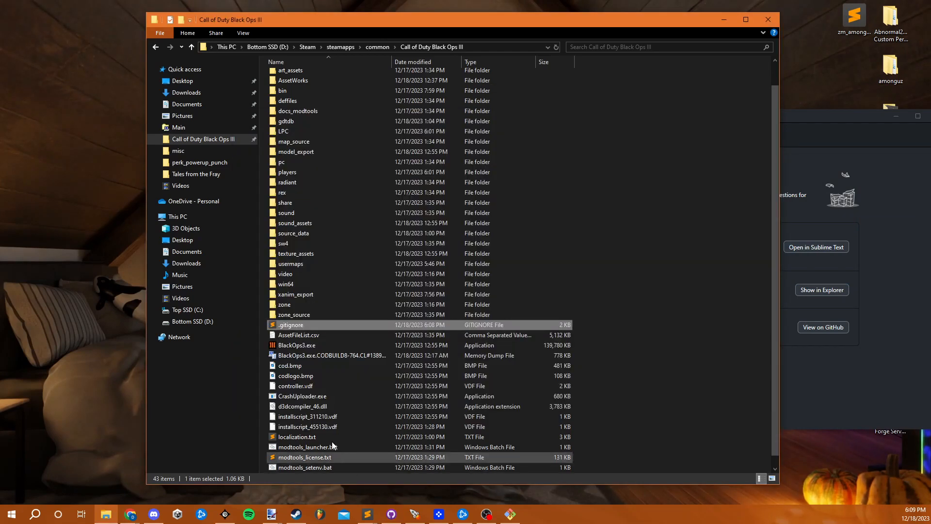
pyautogui.scroll(-1, 335, 429)
pyautogui.doubleClick(319, 315)
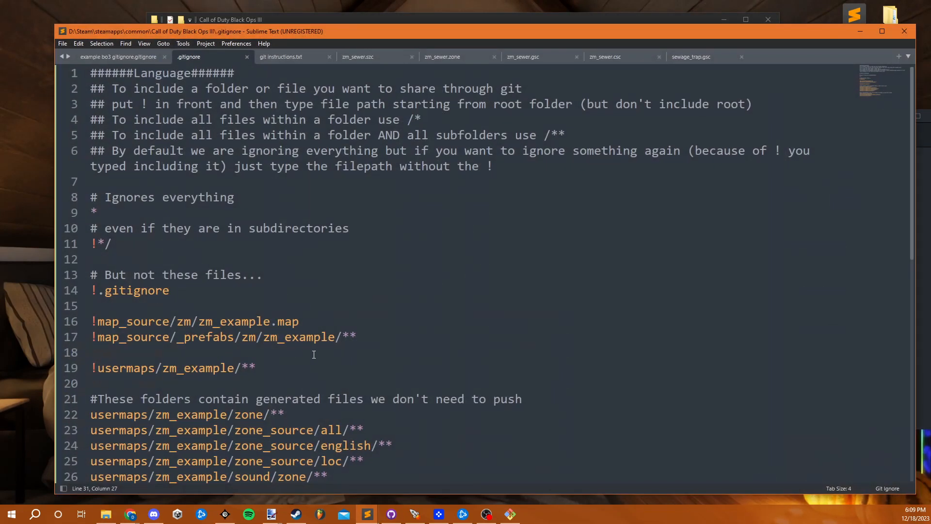
pyautogui.doubleClick(189, 180)
pyautogui.click(222, 181)
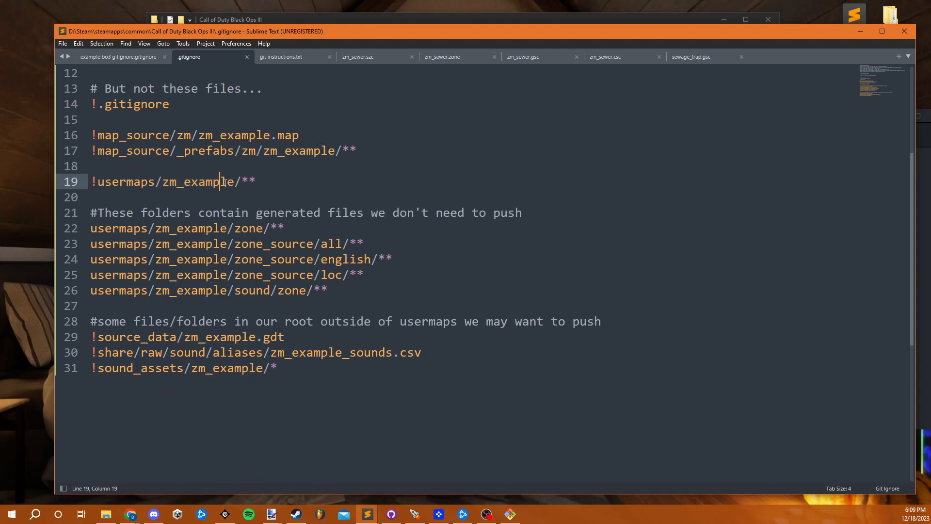
pyautogui.moveTo(234, 181); pyautogui.dragTo(185, 181)
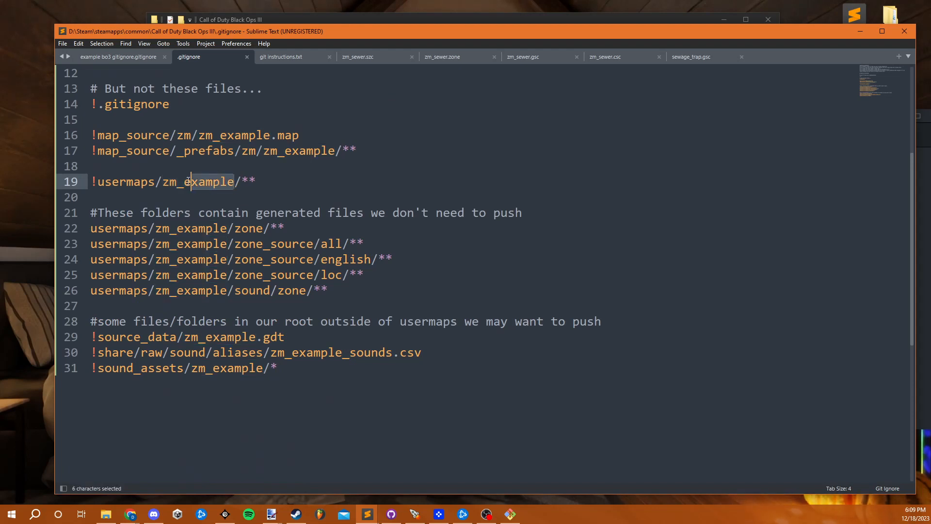
pyautogui.write('sewer')
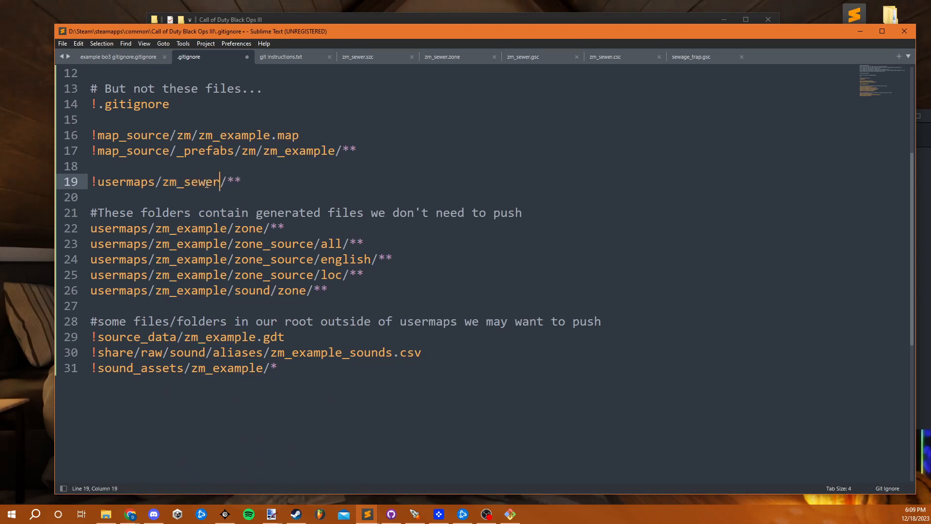
# - Replace zm_example with zm_sewer in the map_source, generated usermaps folder, source_data and sound_assets entries of .gitignore, and save the file
pyautogui.doubleClick(205, 181)
pyautogui.hotkey('ctrl', 'c')
pyautogui.doubleClick(292, 152)
pyautogui.hotkey('ctrl', 'v')
pyautogui.doubleClick(246, 137)
pyautogui.hotkey('ctrl', 'v')
pyautogui.doubleClick(190, 228)
pyautogui.hotkey('ctrl', 'v')
pyautogui.doubleClick(191, 244)
pyautogui.hotkey('ctrl', 'v')
pyautogui.doubleClick(192, 259)
pyautogui.hotkey('ctrl', 'v')
pyautogui.doubleClick(193, 274)
pyautogui.hotkey('ctrl', 'v')
pyautogui.doubleClick(194, 290)
pyautogui.hotkey('ctrl', 'v')
pyautogui.doubleClick(219, 336)
pyautogui.hotkey('ctrl', 'v')
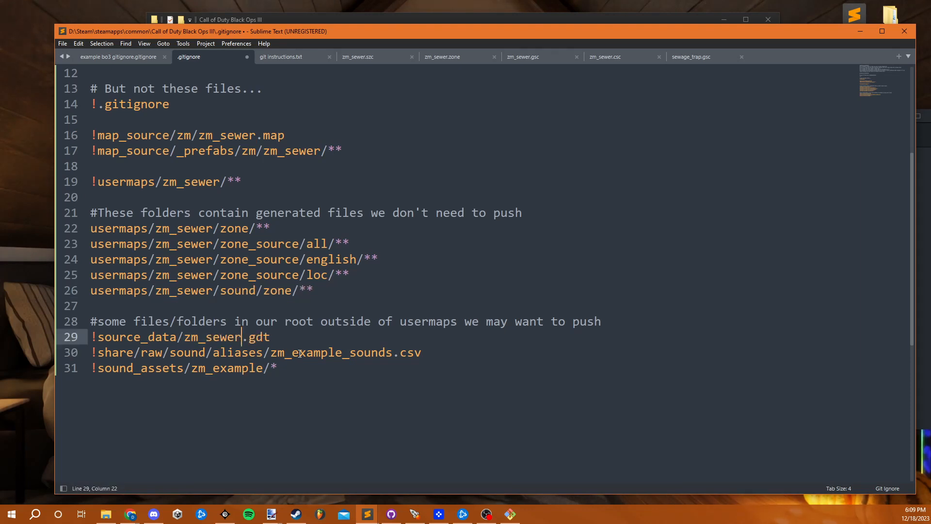
pyautogui.doubleClick(228, 368)
pyautogui.hotkey('ctrl', 'v')
pyautogui.hotkey('ctrl', 's')
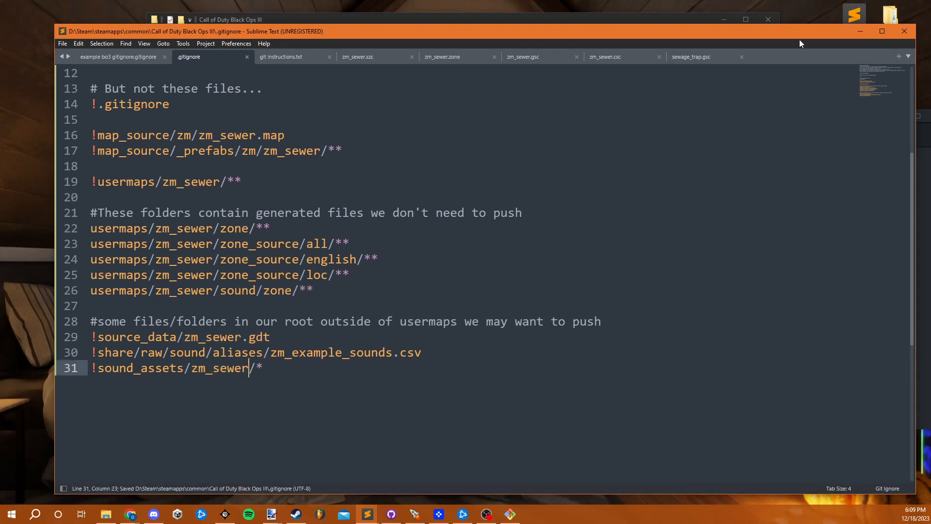
pyautogui.click(860, 31)
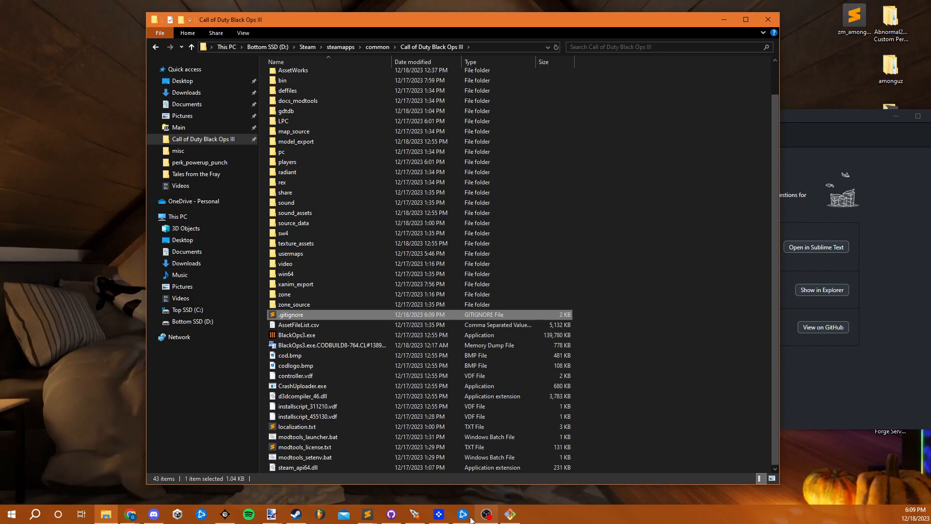
# - Review the changed map files in GitHub Desktop, commit them to master with the summary "init commit", and push to origin
pyautogui.click(384, 515)
pyautogui.click(361, 226)
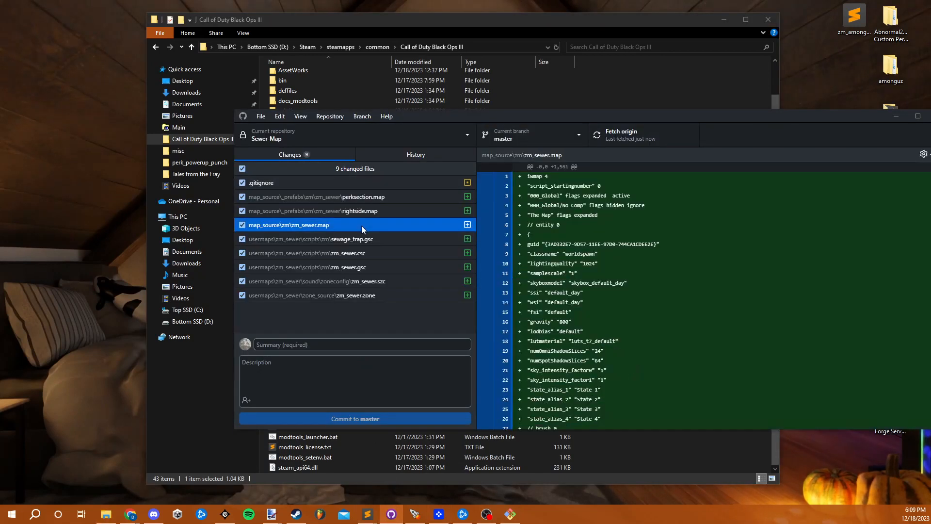
pyautogui.click(379, 295)
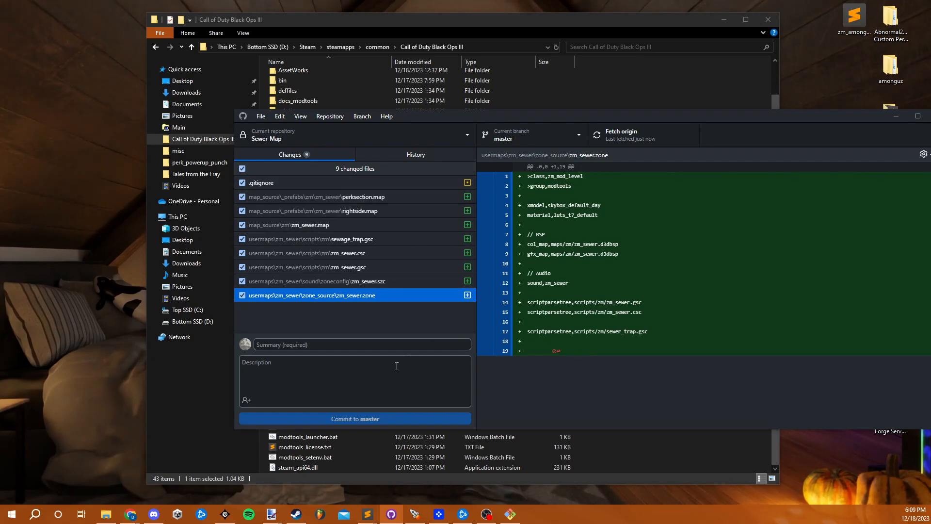
pyautogui.click(352, 344)
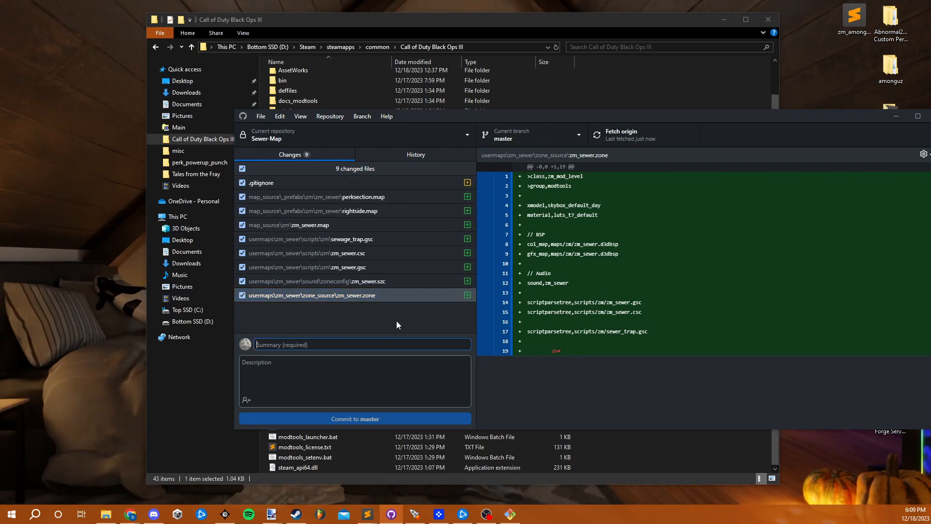
pyautogui.write('init commit')
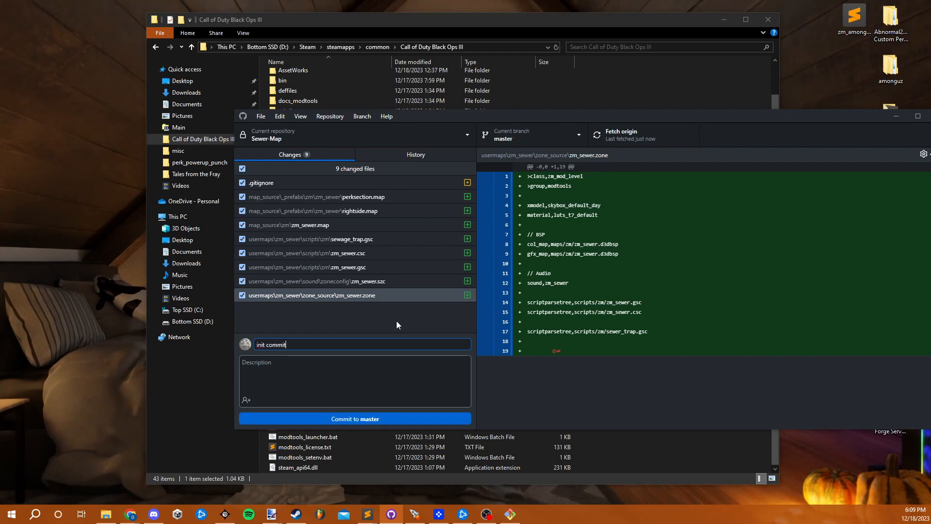
pyautogui.click(403, 418)
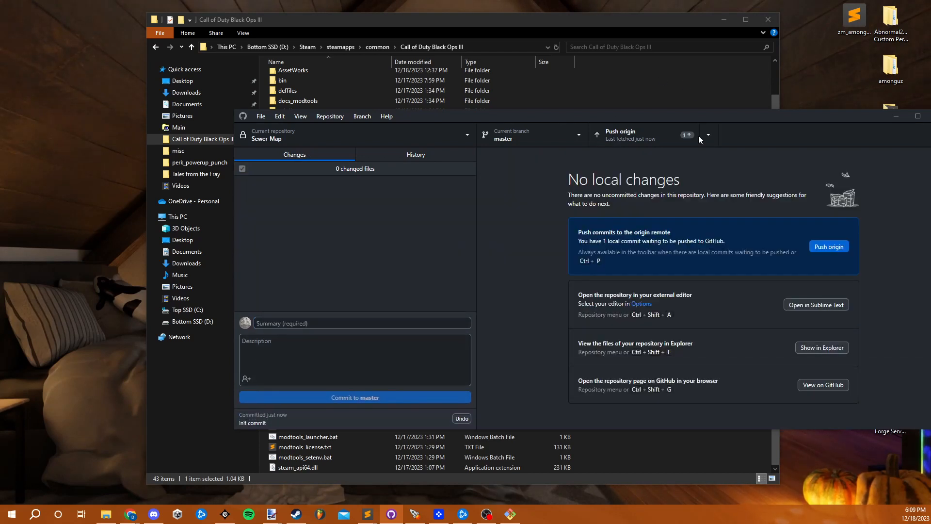
pyautogui.click(665, 132)
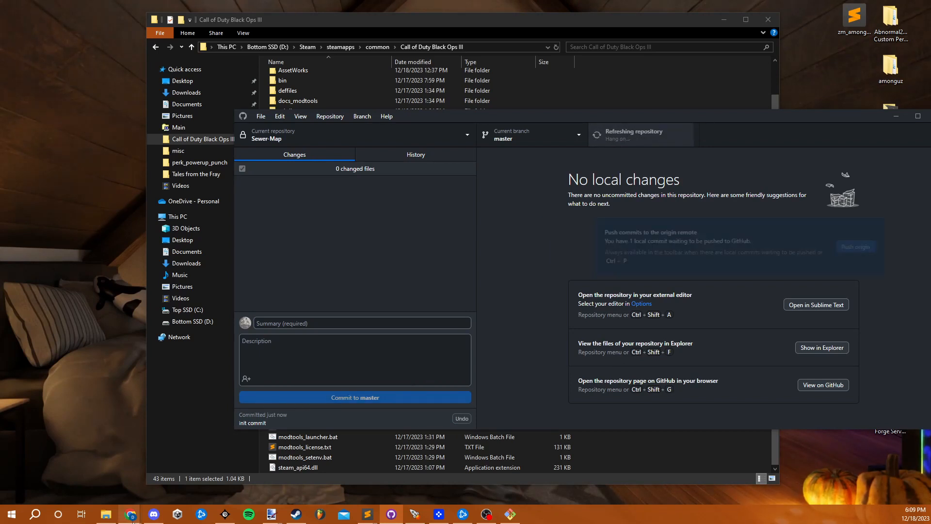
# - Examine the pushed Sewer-Map repository on the refreshed GitHub repositories page in the browser, and return to the root folder in File Explorer
pyautogui.moveTo(132, 518)
pyautogui.click(173, 478)
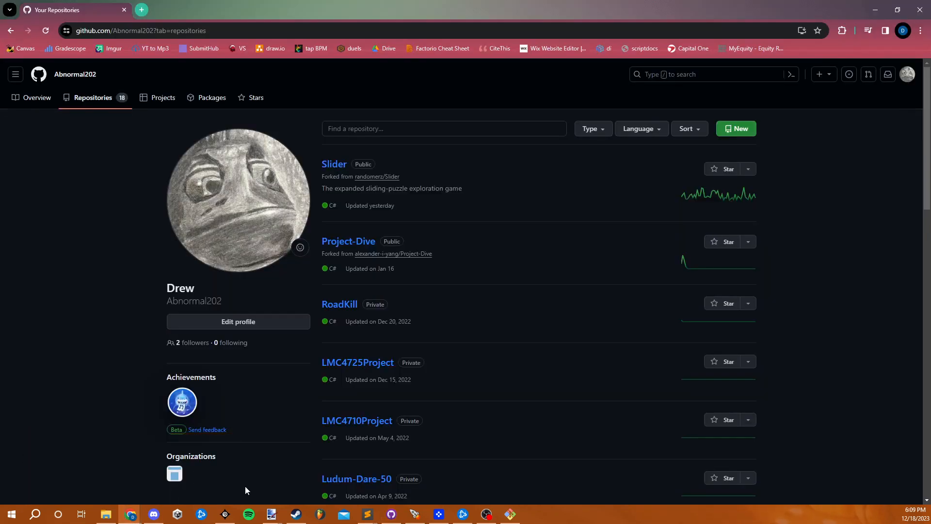
pyautogui.press('F5')
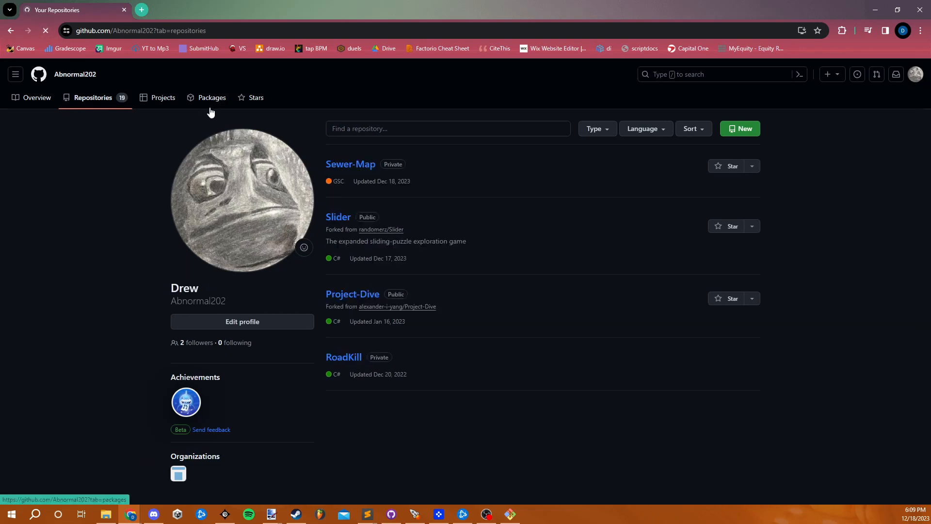
pyautogui.click(342, 165)
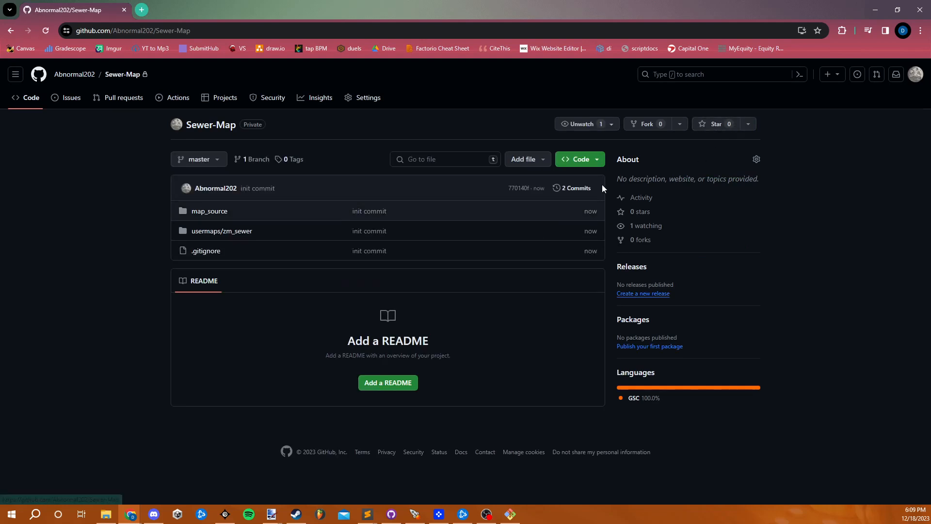
pyautogui.click(874, 10)
pyautogui.click(429, 48)
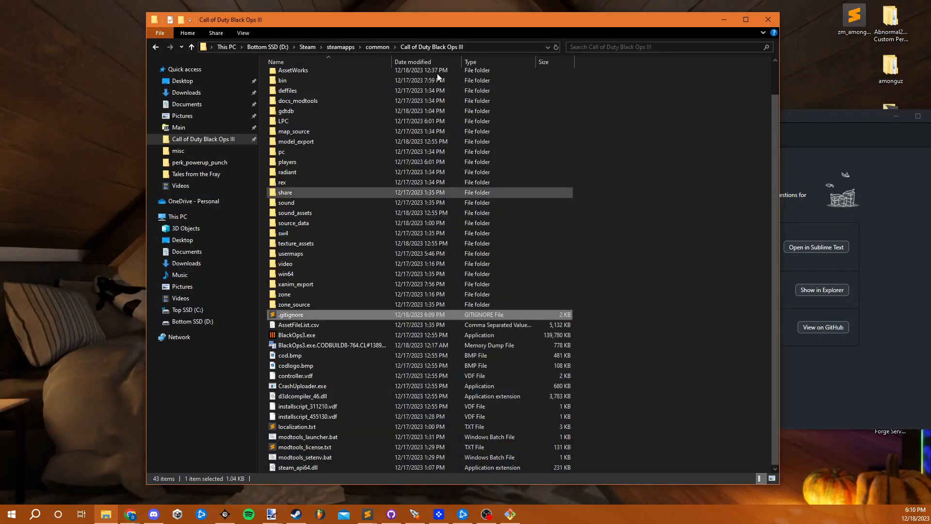
pyautogui.scroll(1, 572, 378)
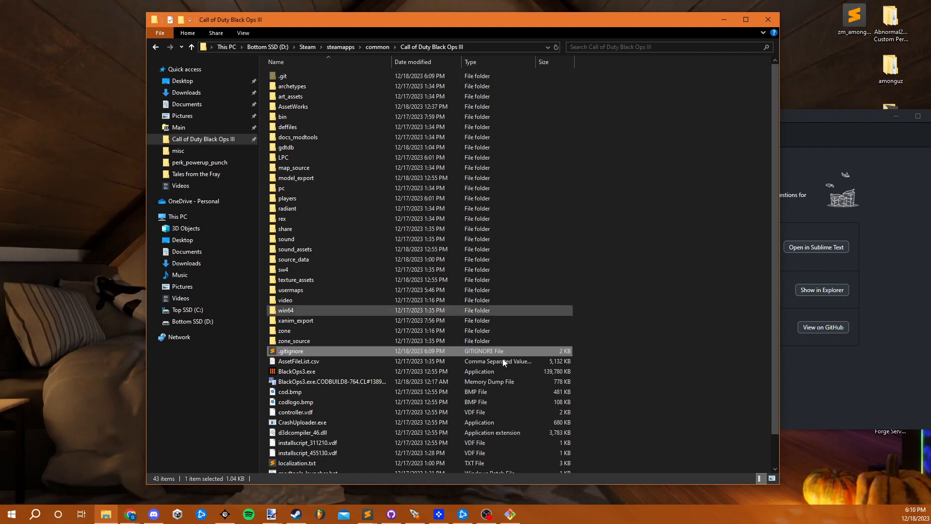
pyautogui.scroll(-2, 488, 331)
pyautogui.click(604, 333)
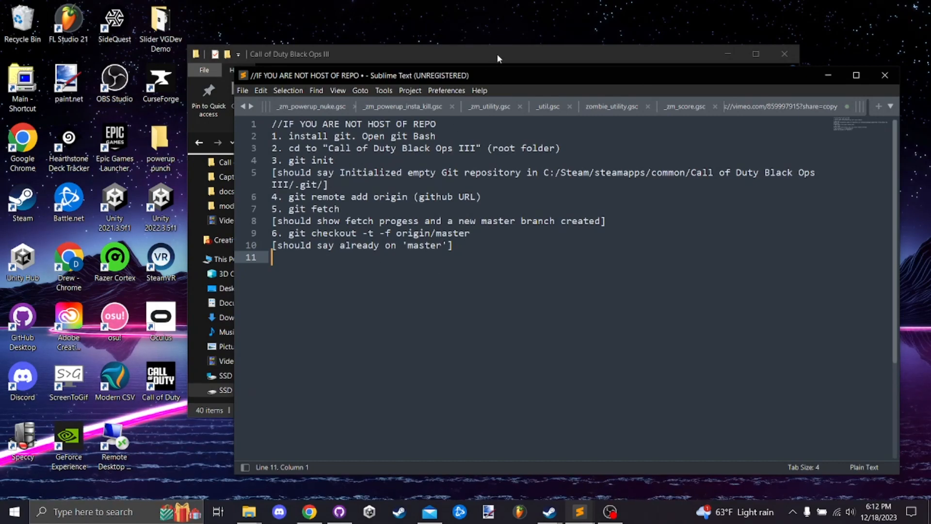
# - Look through the second computer's Call of Duty Black Ops III root folder and arrange its window beside the non-host instructions in Sublime Text
pyautogui.moveTo(370, 58); pyautogui.dragTo(344, 56)
pyautogui.scroll(8, 393, 272)
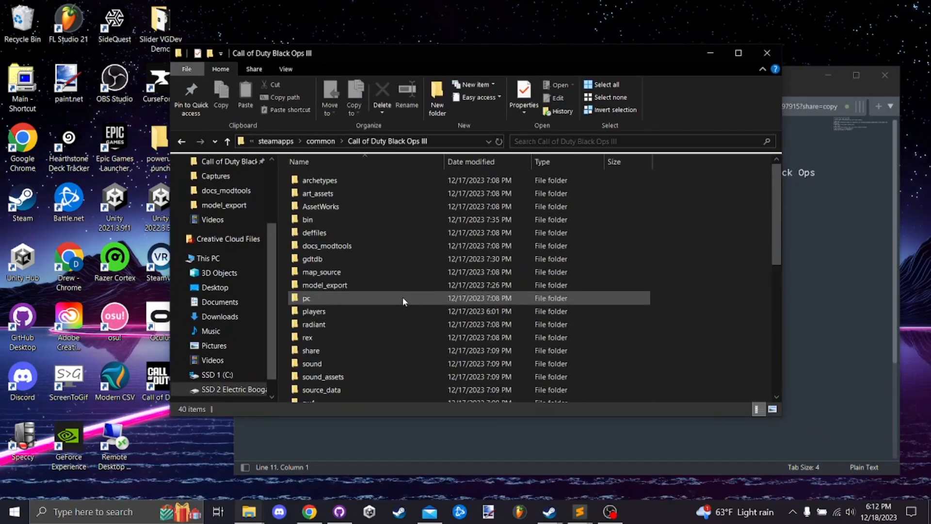
pyautogui.scroll(-8, 387, 238)
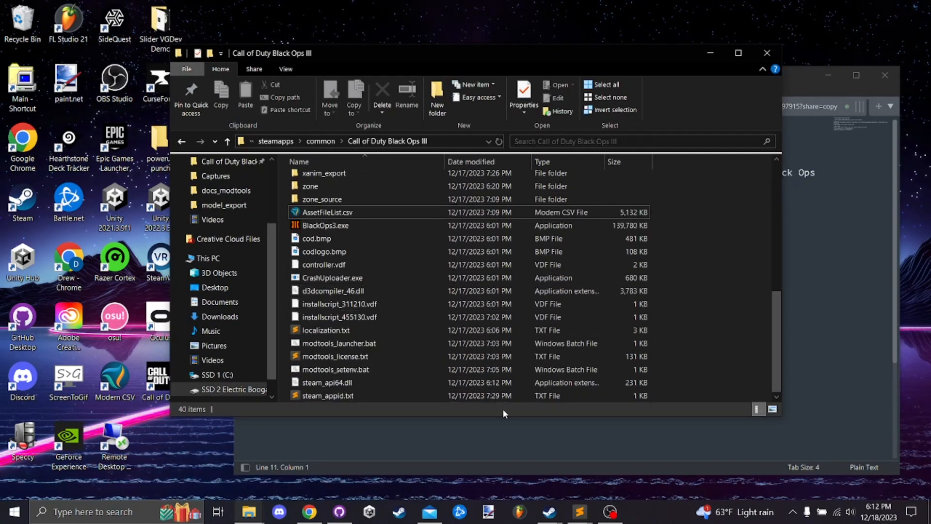
pyautogui.click(821, 265)
pyautogui.moveTo(496, 79); pyautogui.dragTo(610, 74)
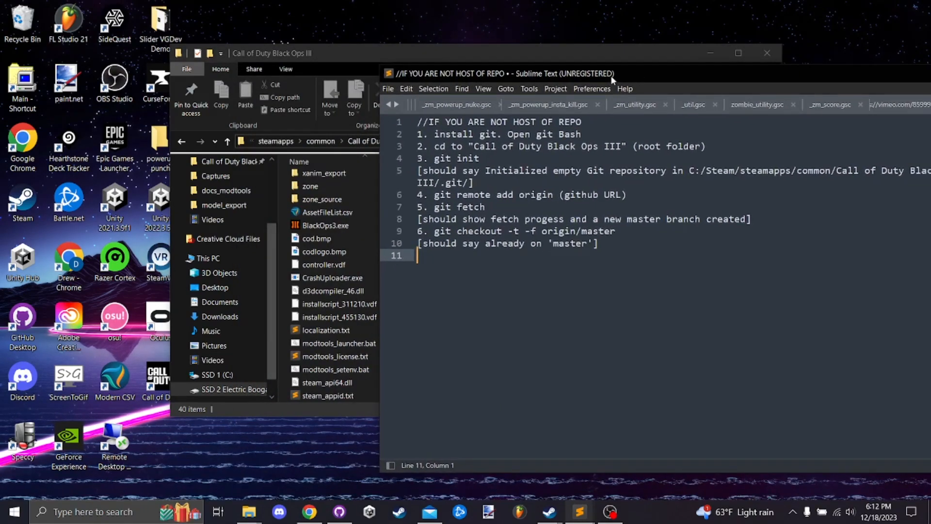
pyautogui.moveTo(540, 56); pyautogui.dragTo(419, 53)
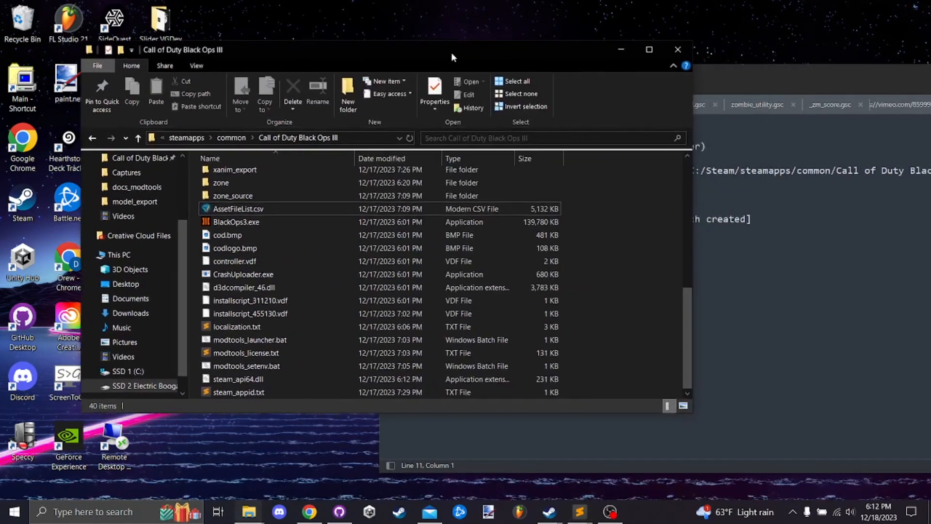
pyautogui.moveTo(685, 77); pyautogui.dragTo(685, 64)
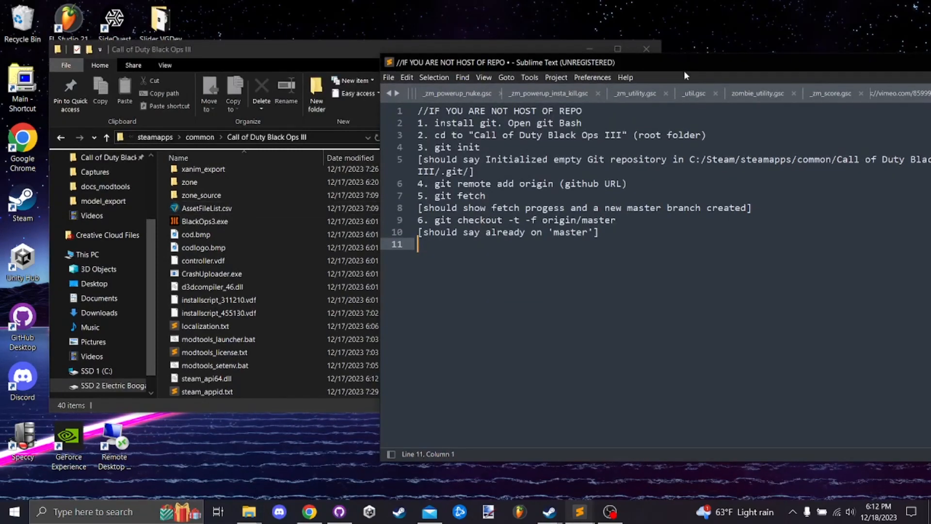
# - Launch Git Bash and place its window so the root folder and the instructions can still be read
pyautogui.click(129, 512)
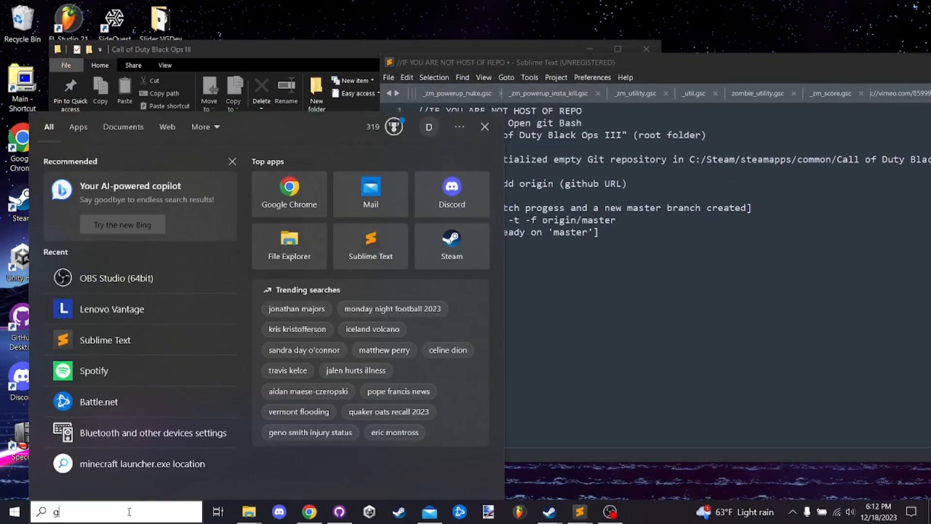
pyautogui.write('git bash')
pyautogui.press('Return')
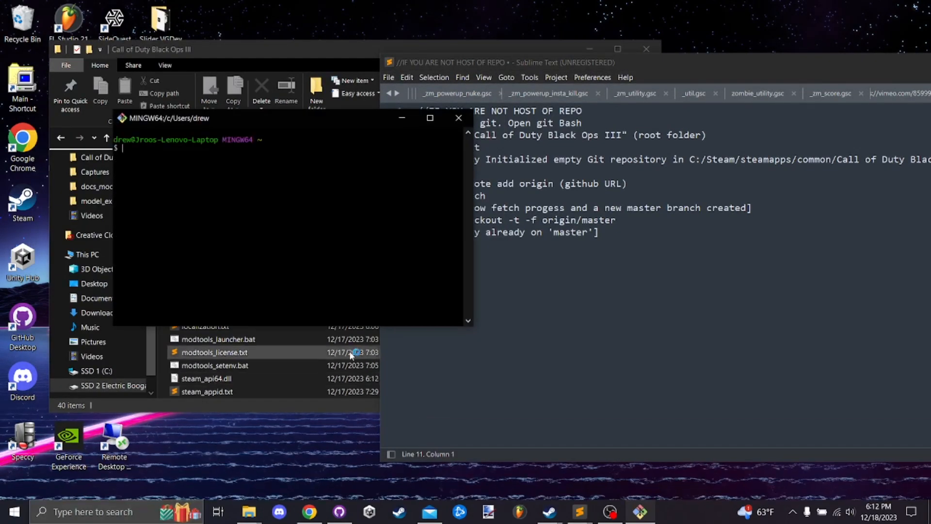
pyautogui.moveTo(300, 120); pyautogui.dragTo(401, 246)
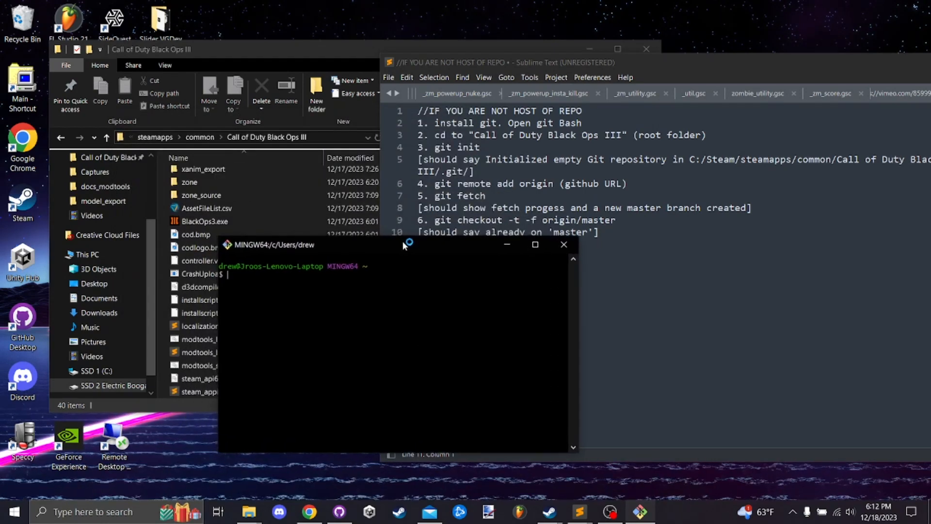
# - Change the Git Bash directory to "D:\SteamLibrary\steamapps\common\Call of Duty Black Ops III", using the path copied from File Explorer
pyautogui.write('cd')
pyautogui.click(325, 141)
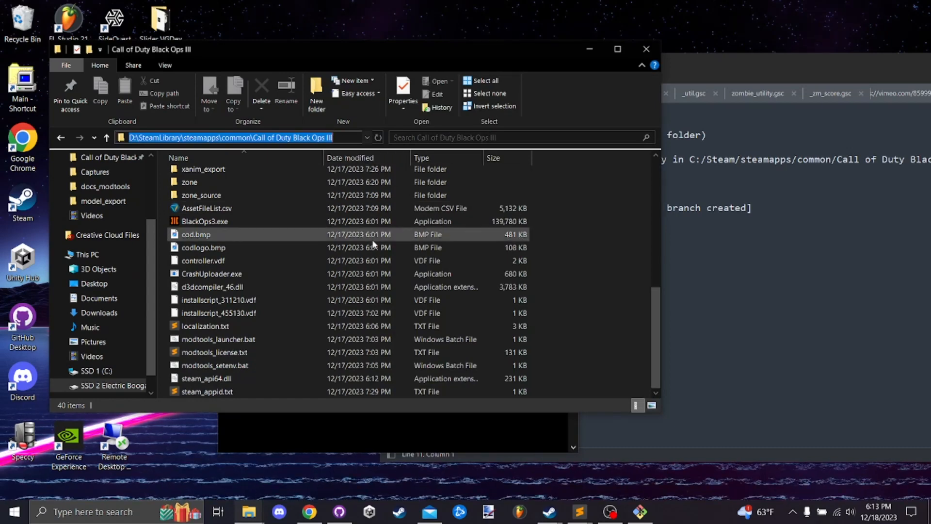
pyautogui.click(353, 355)
pyautogui.write('"')
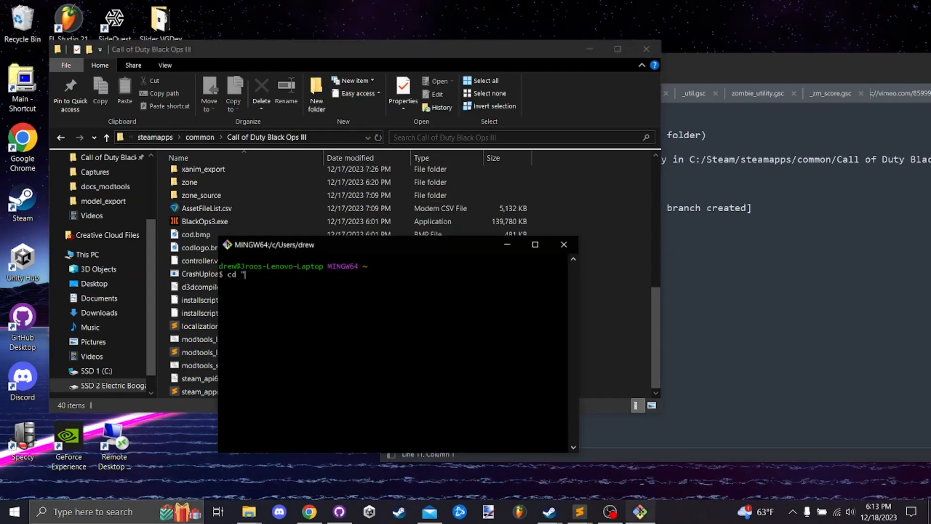
pyautogui.rightClick(254, 281)
pyautogui.click(284, 316)
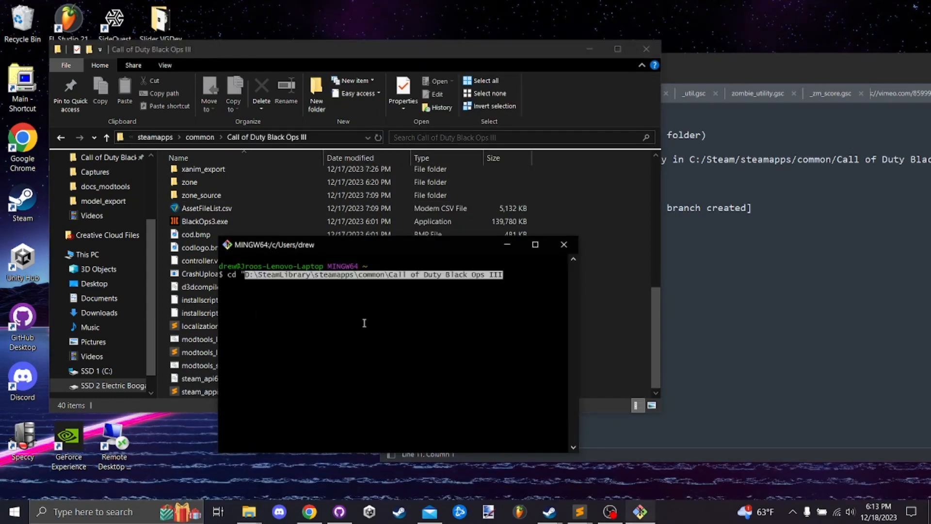
pyautogui.press('Right')
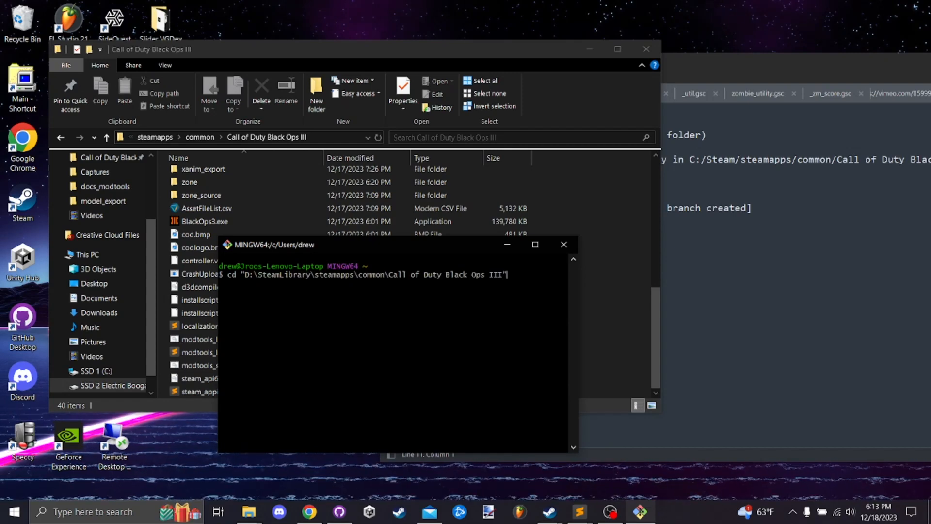
pyautogui.press('Return')
# - Initialize a Git repository in the root folder with git init and check the folder for .git
pyautogui.click(688, 319)
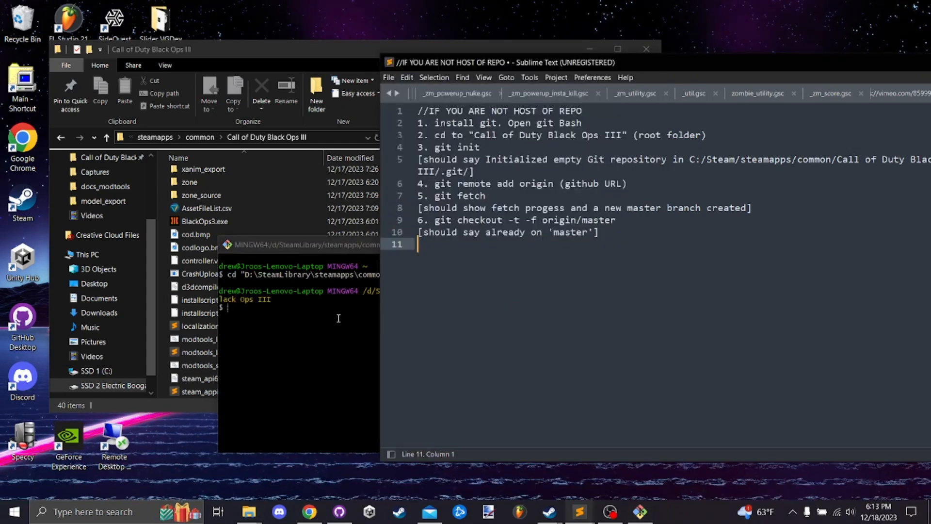
pyautogui.click(319, 340)
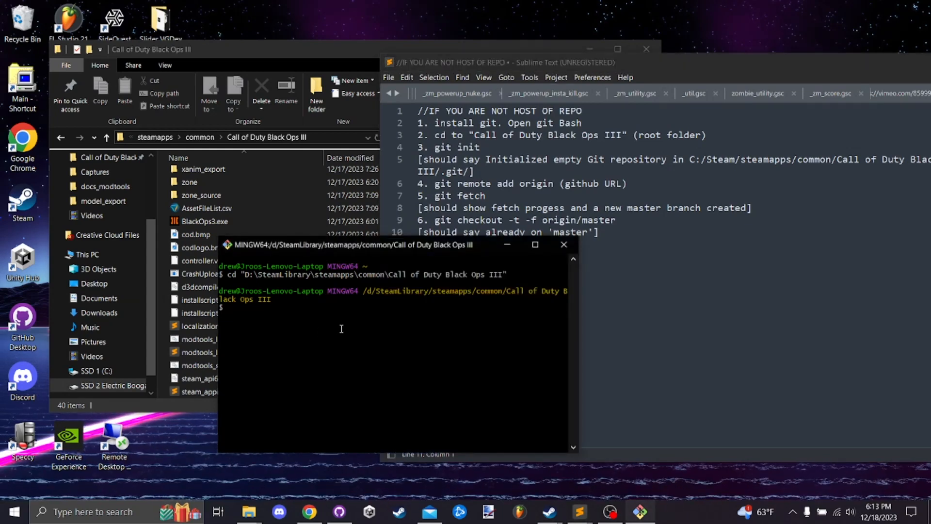
pyautogui.write('git ini')
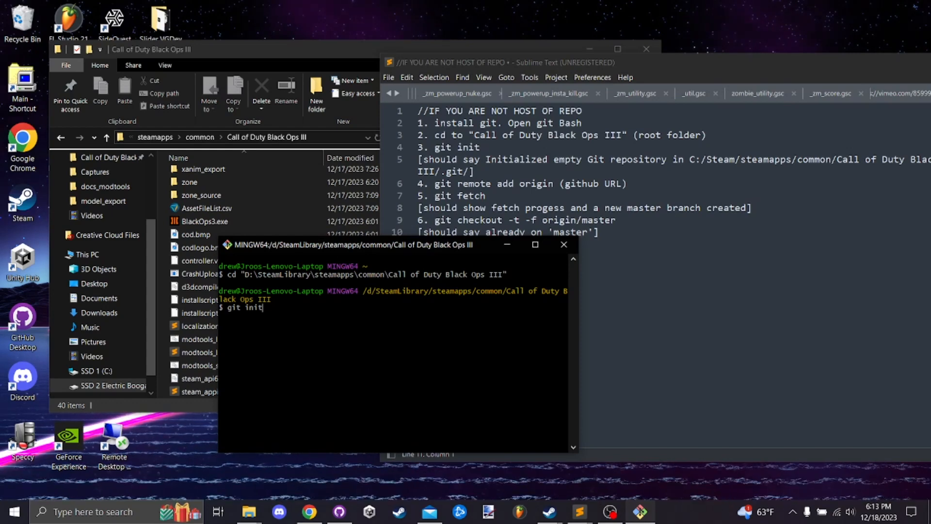
pyautogui.write('t')
pyautogui.press('Return')
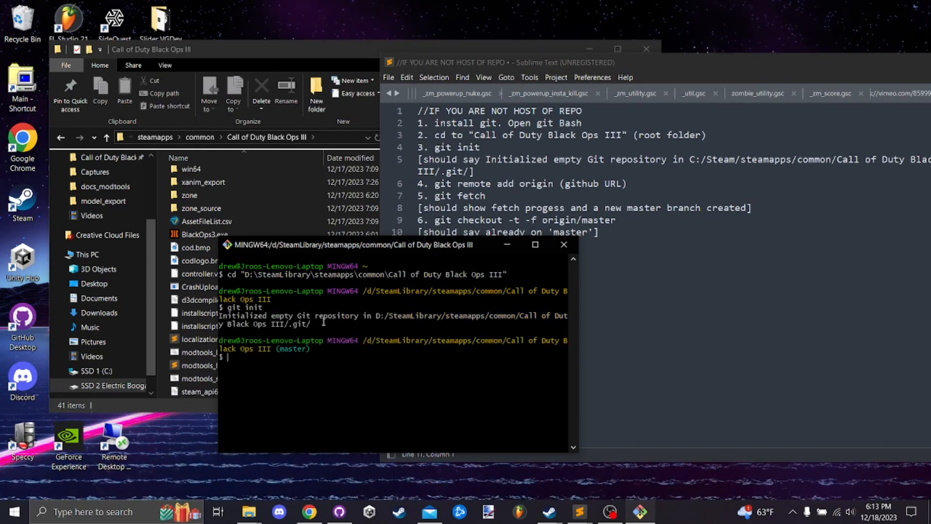
pyautogui.scroll(6, 205, 347)
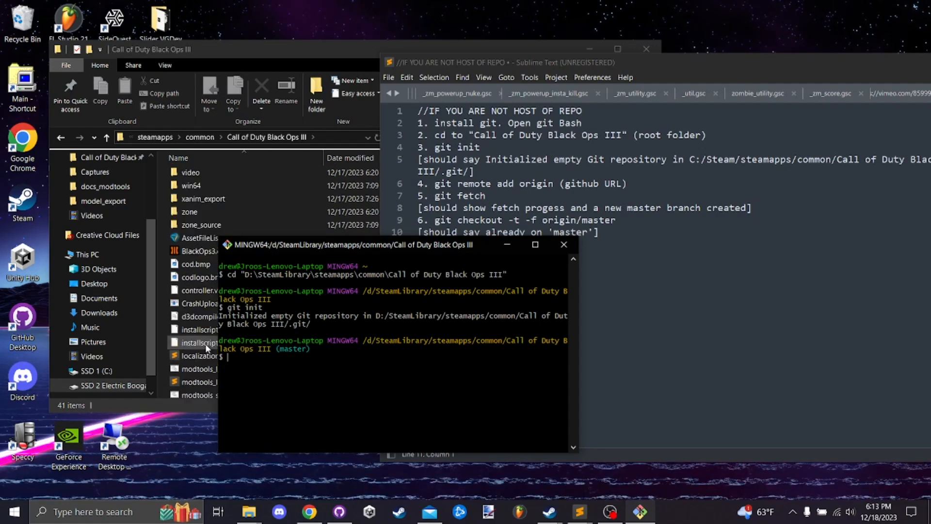
pyautogui.scroll(1, 204, 346)
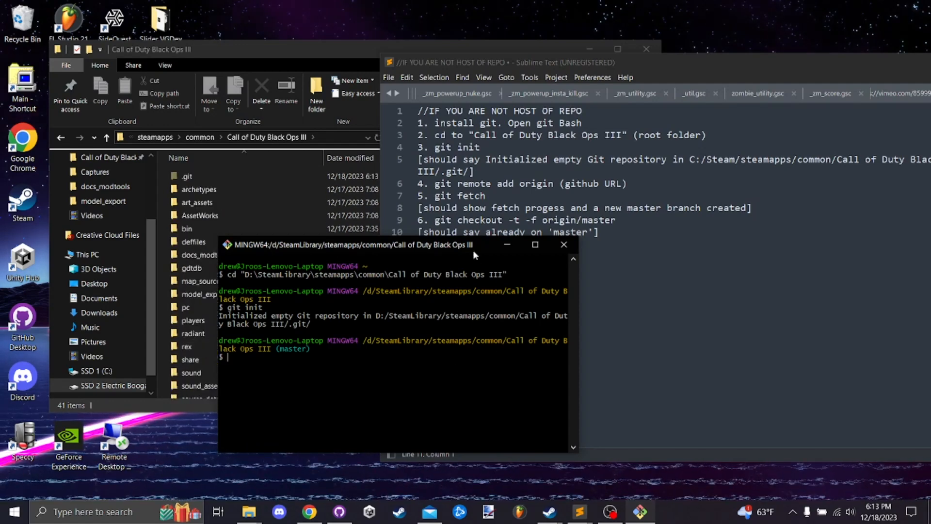
# - Copy the HTTPS clone URL of the Sewer-Map repository from GitHub in Chrome and return to the desktop windows
pyautogui.moveTo(482, 245); pyautogui.dragTo(450, 239)
pyautogui.moveTo(558, 186); pyautogui.dragTo(429, 184)
pyautogui.moveTo(629, 183); pyautogui.dragTo(560, 185)
pyautogui.click(309, 512)
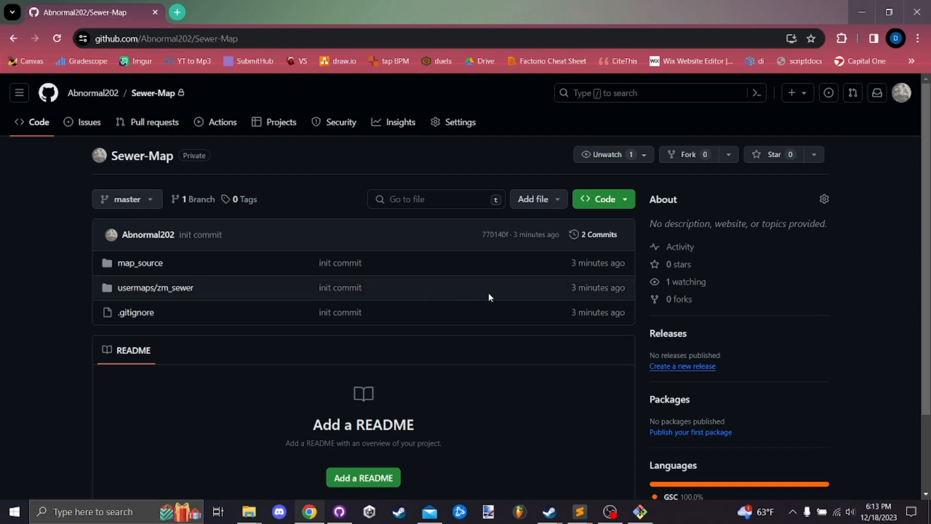
pyautogui.click(610, 201)
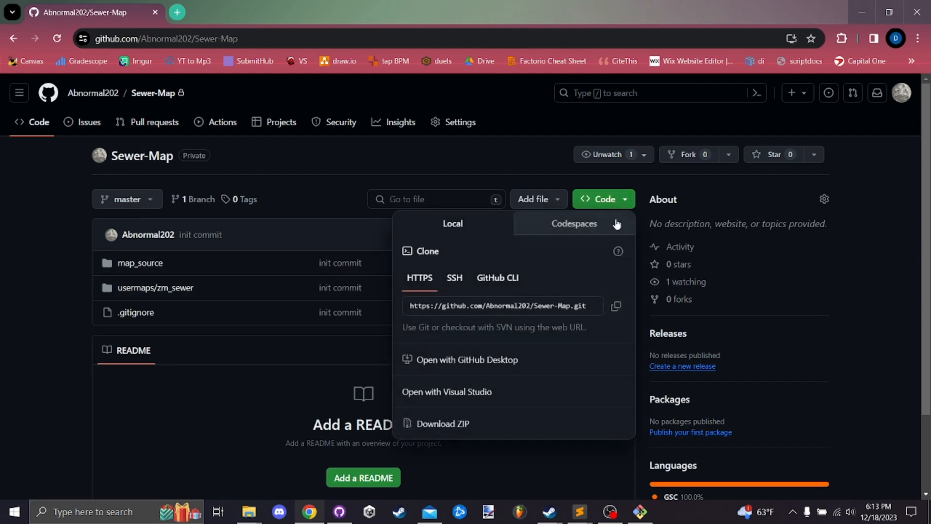
pyautogui.click(617, 307)
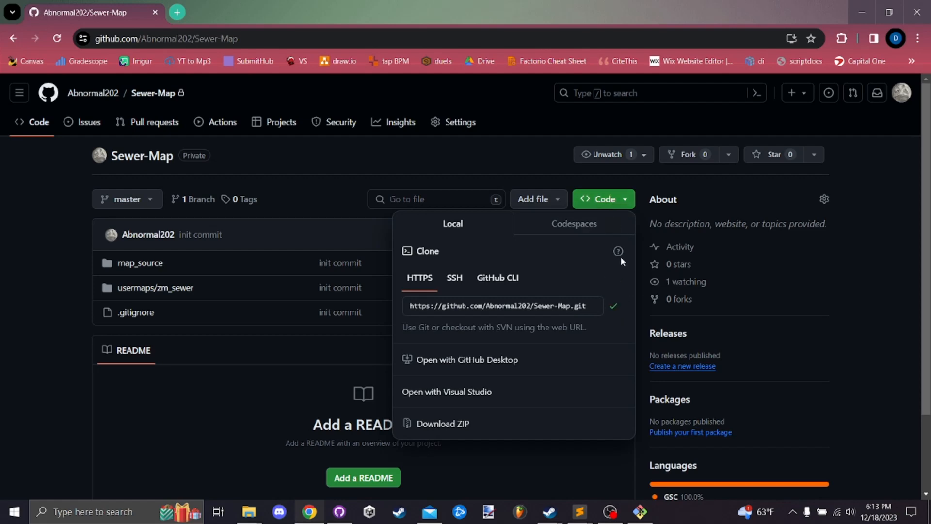
pyautogui.click(862, 11)
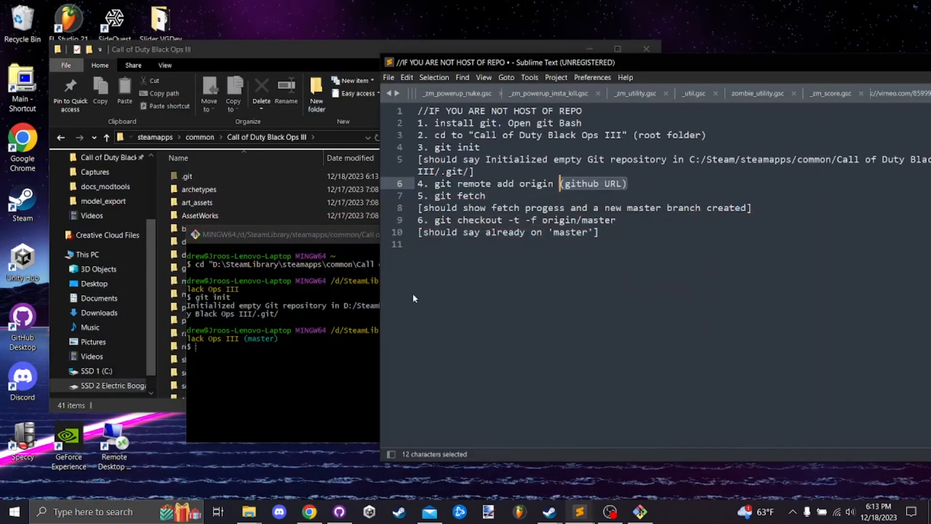
# - Add the copied Sewer-Map URL as the origin remote with git remote add origin in Git Bash
pyautogui.click(311, 348)
pyautogui.write('git')
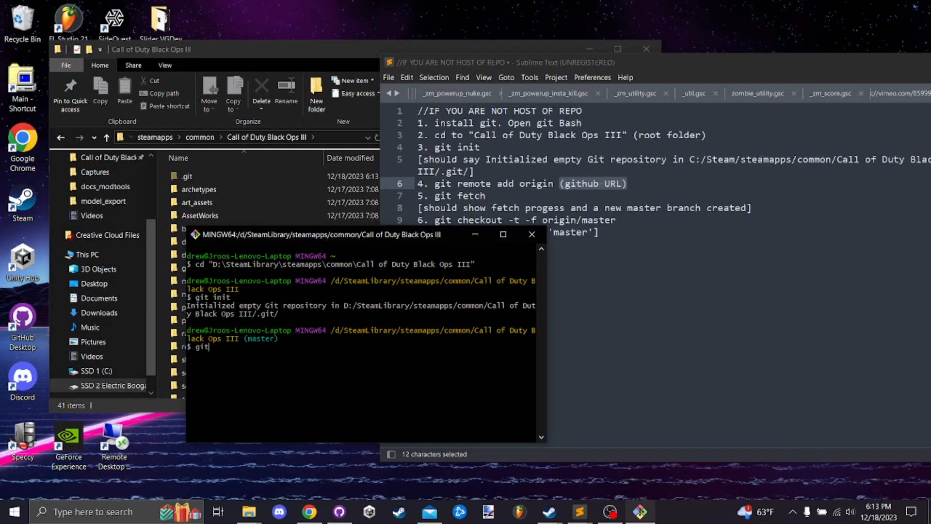
pyautogui.write(' remote ')
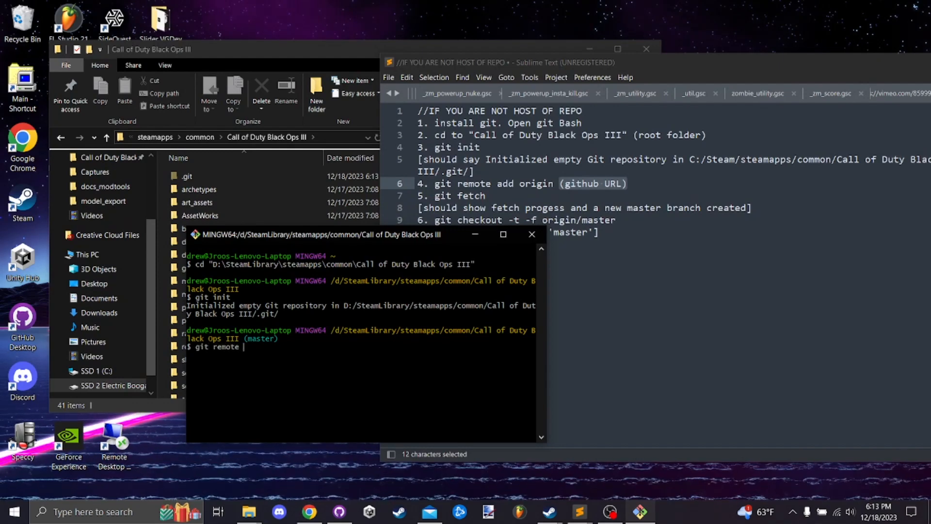
pyautogui.write('add origin')
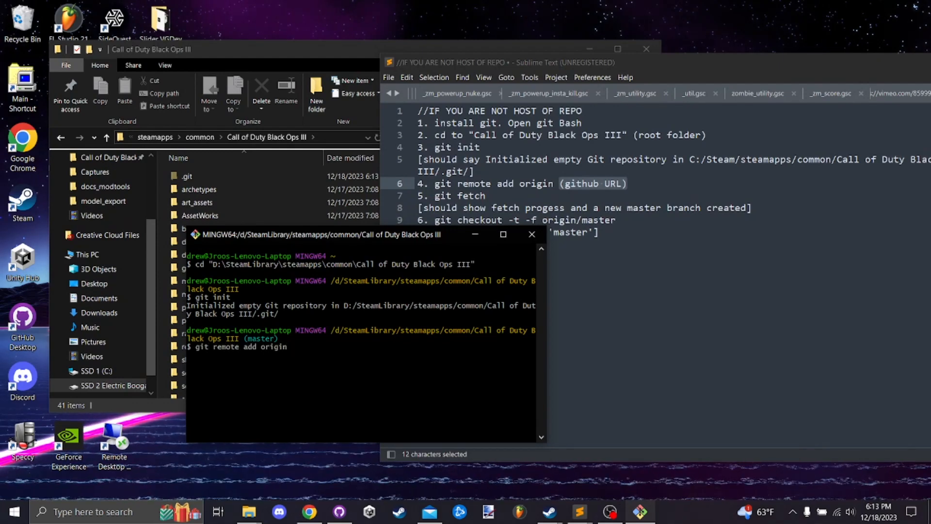
pyautogui.rightClick(294, 351)
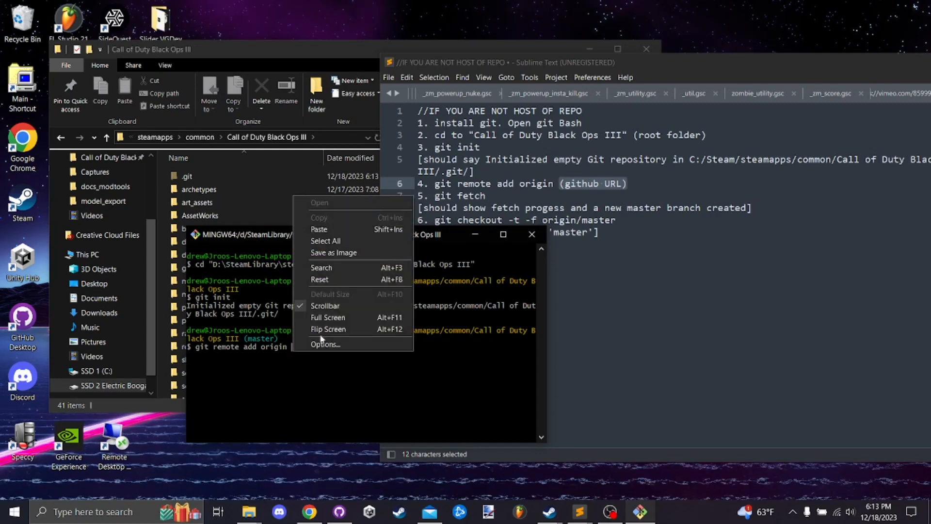
pyautogui.click(321, 229)
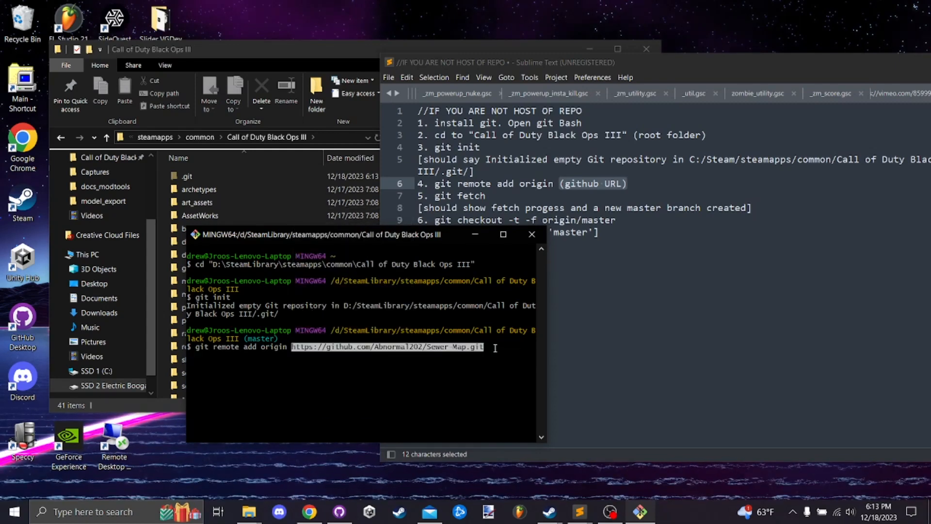
pyautogui.press('Return')
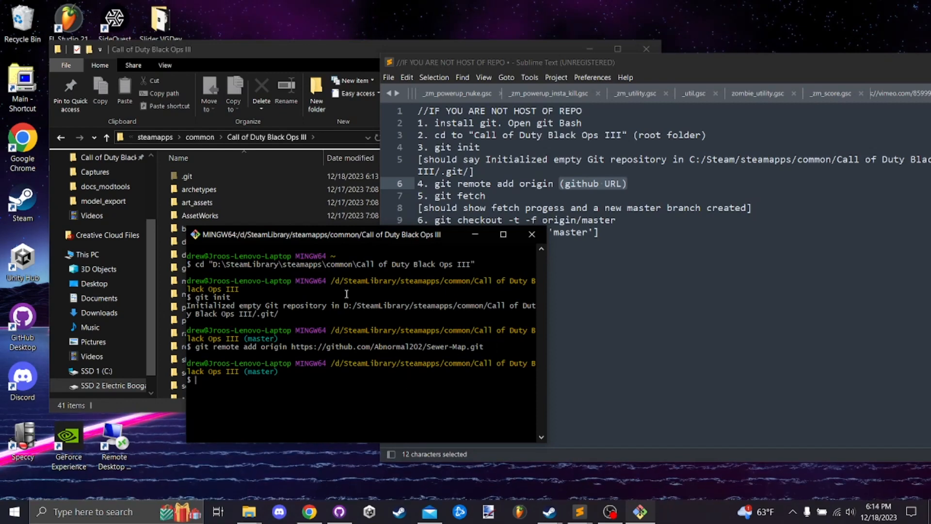
# - Enlarge the Git Bash window slightly, run git fetch, and check the fetch output against the instructions
pyautogui.moveTo(429, 240); pyautogui.dragTo(358, 217)
pyautogui.moveTo(478, 312)
pyautogui.mouseDown()
pyautogui.moveTo(519, 313)
pyautogui.moveTo(493, 318)
pyautogui.mouseUp()
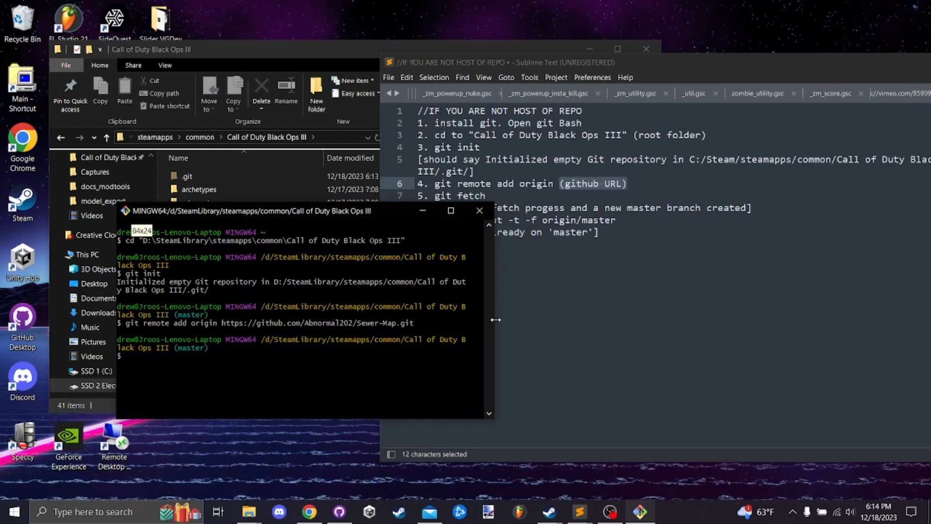
pyautogui.click(549, 301)
pyautogui.click(330, 333)
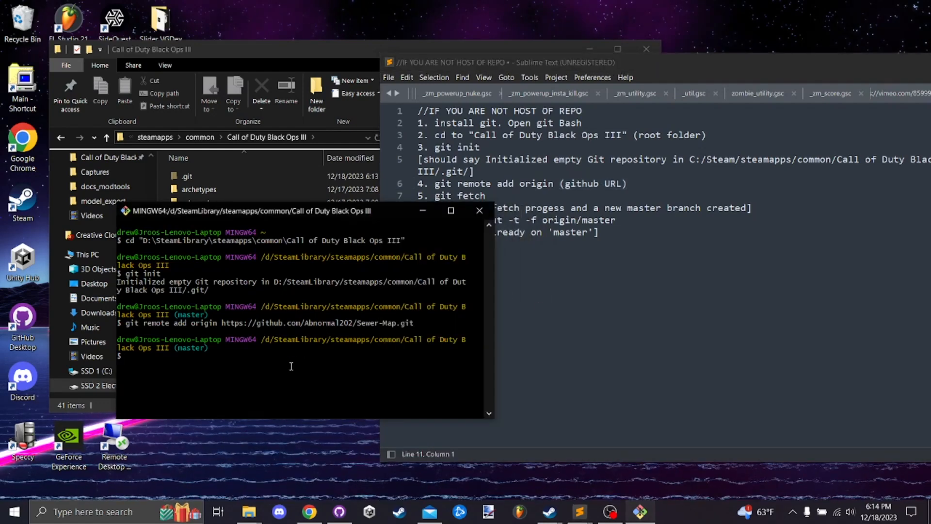
pyautogui.write('git fetch')
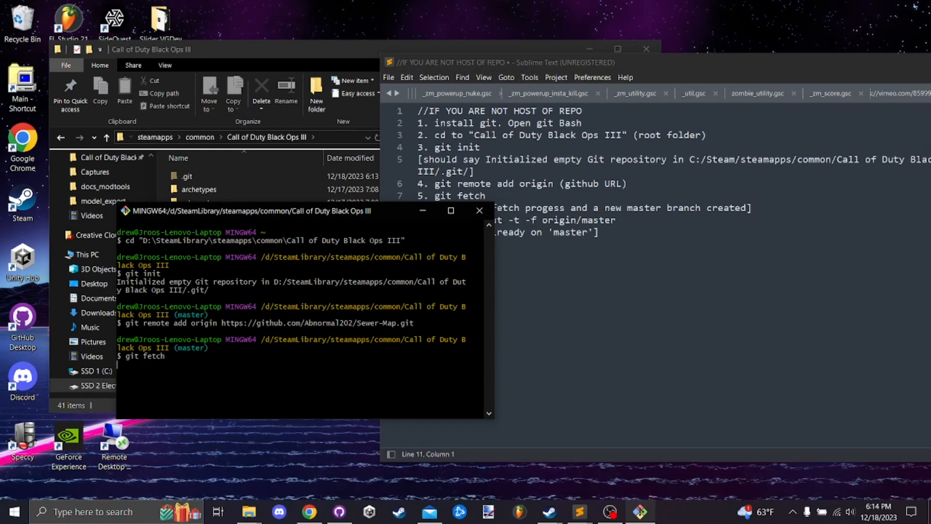
pyautogui.press('Return')
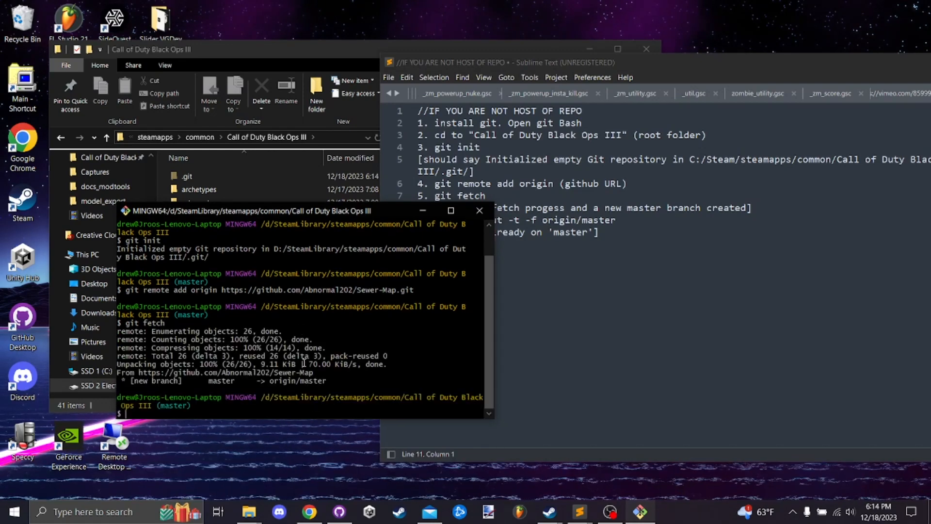
pyautogui.moveTo(354, 387); pyautogui.dragTo(275, 374)
pyautogui.click(230, 382)
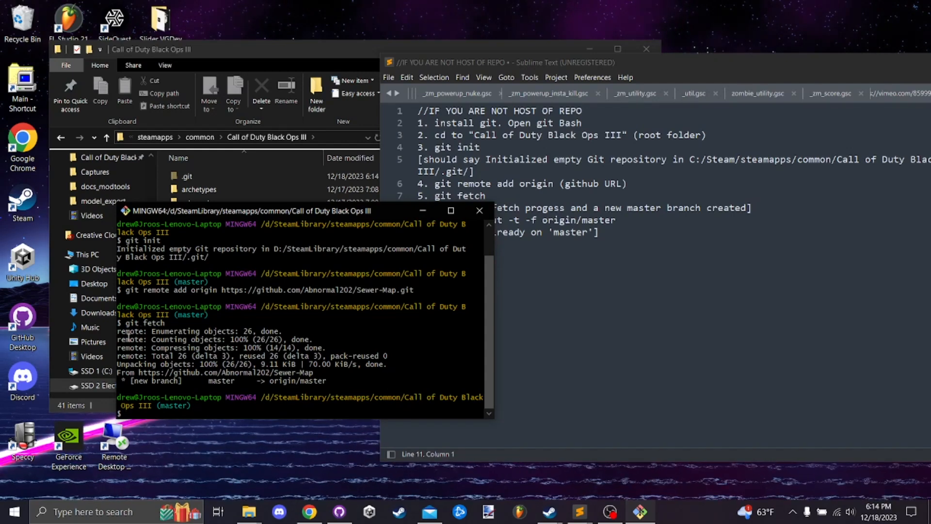
pyautogui.moveTo(115, 337); pyautogui.dragTo(111, 336)
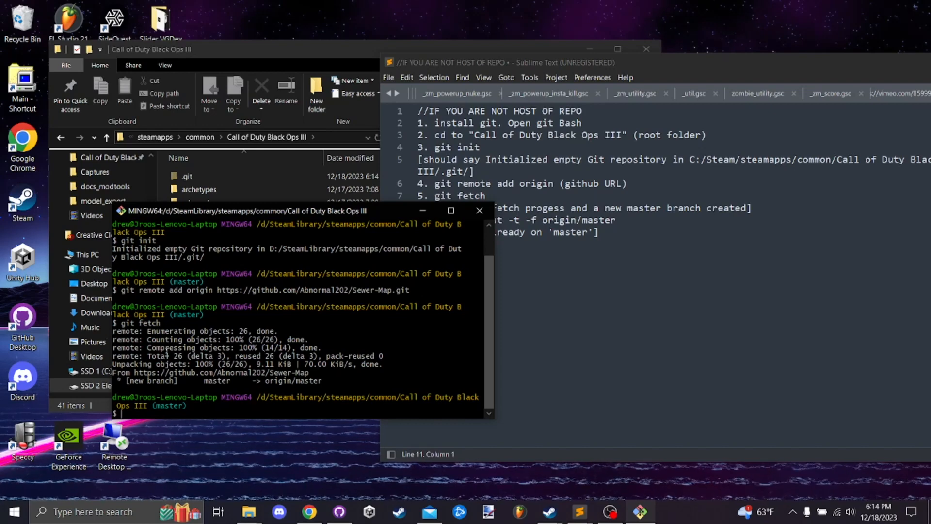
# - Check the new branch lines in the fetch output and bring the Sublime Text instructions to the front
pyautogui.moveTo(325, 382); pyautogui.dragTo(109, 372)
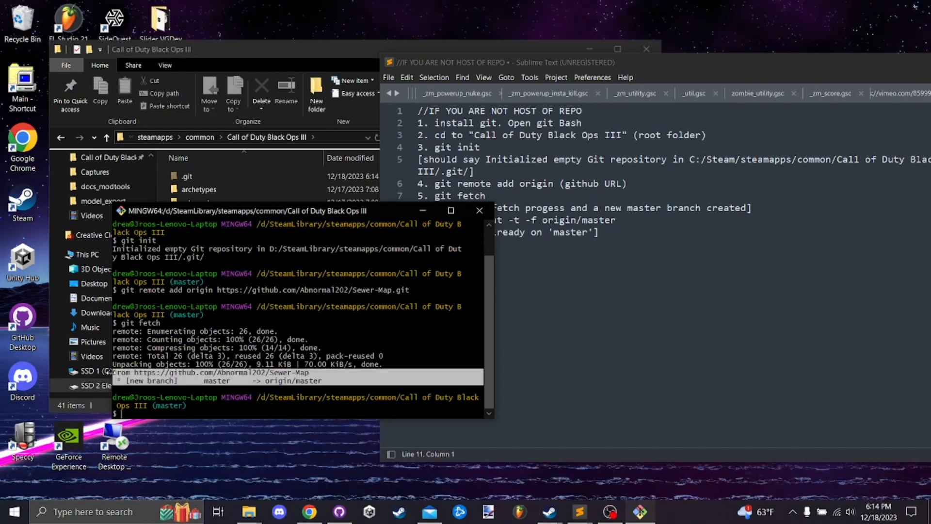
pyautogui.click(372, 369)
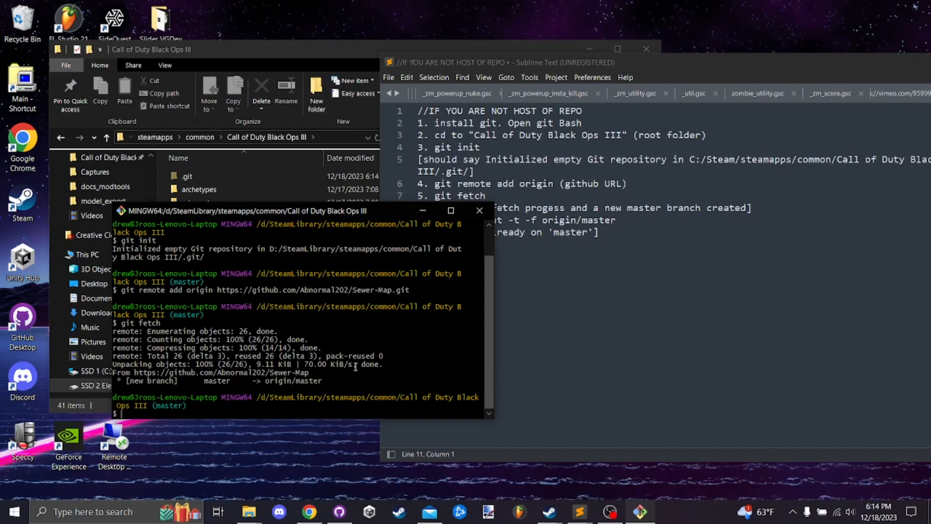
pyautogui.click(525, 352)
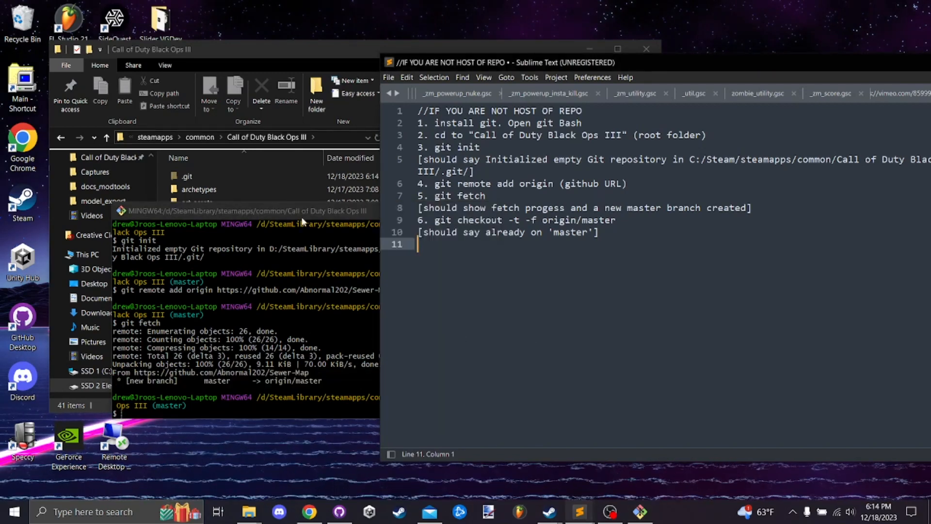
# - Move the Git Bash window clear of the instructions and run git checkout -t -f origin/master
pyautogui.moveTo(306, 212); pyautogui.dragTo(218, 183)
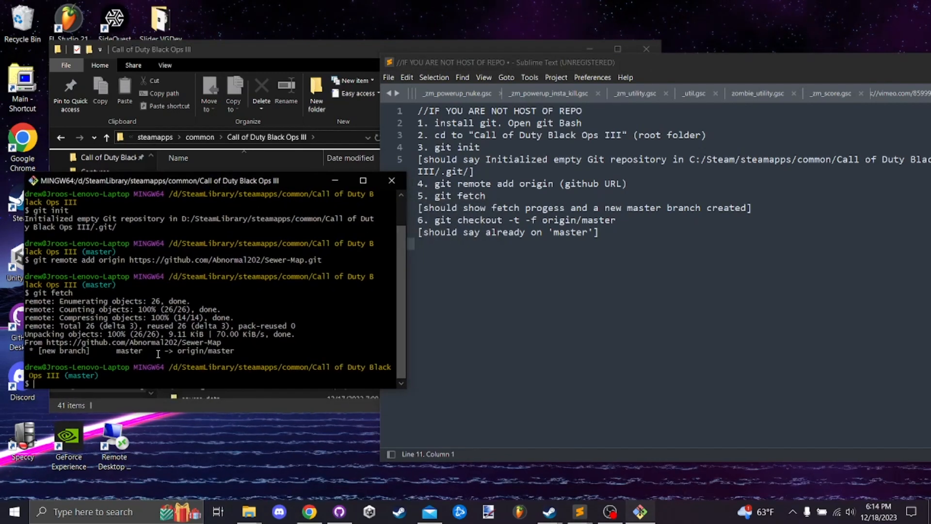
pyautogui.write('git checkout')
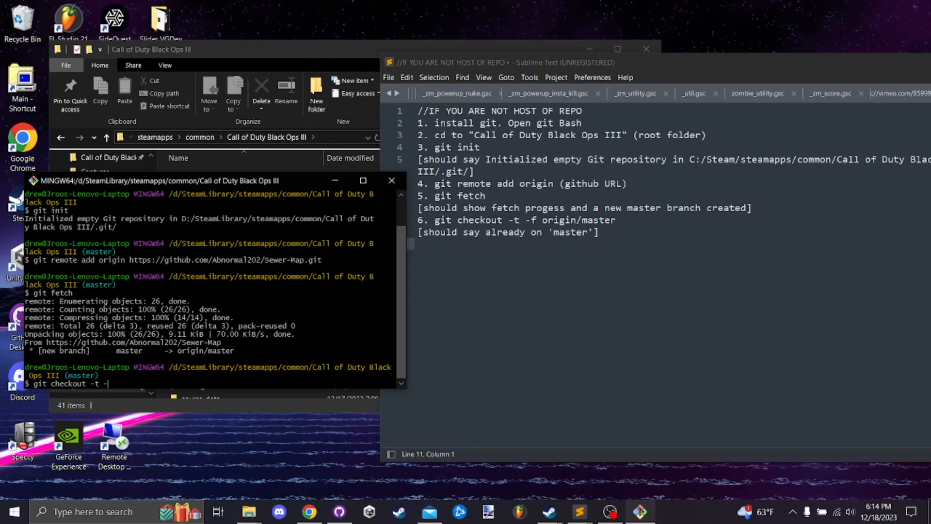
pyautogui.write('-t -f origin/master')
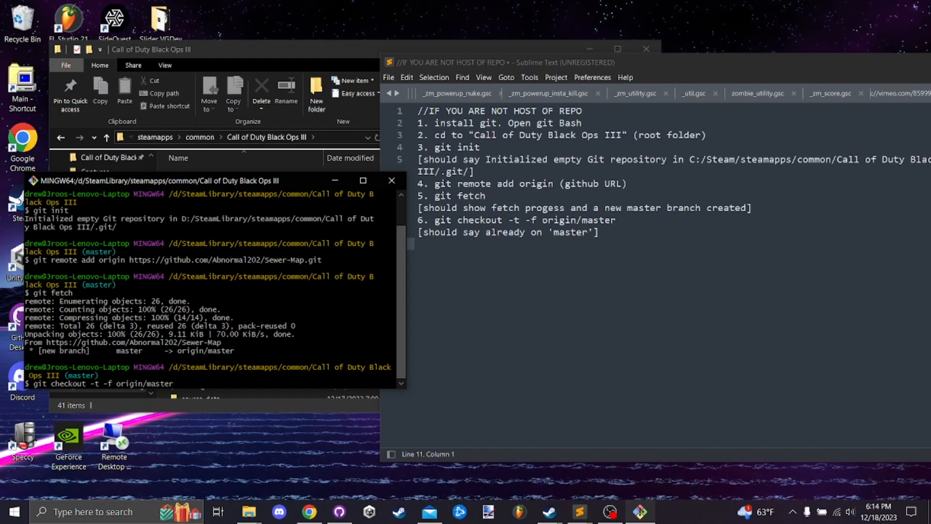
pyautogui.press('Return')
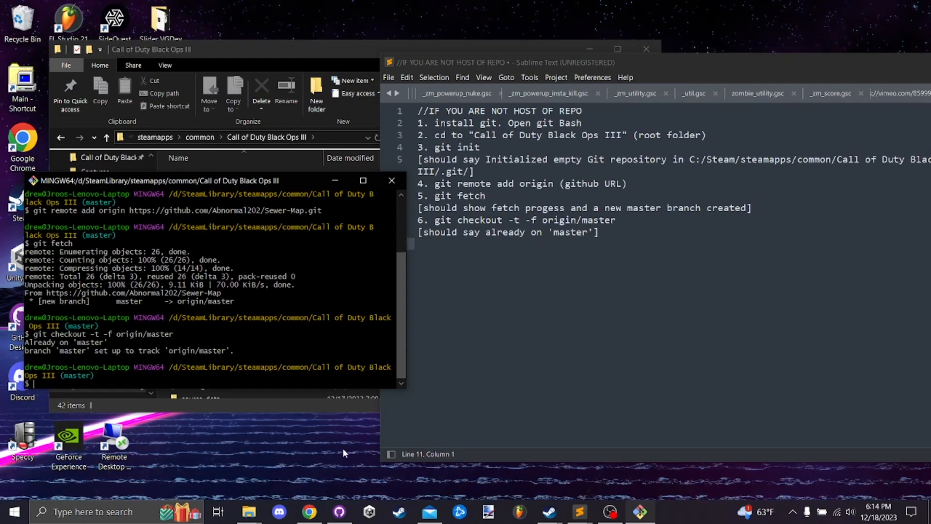
# - Switch to GitHub Desktop and add the Call of Duty Black Ops III root folder as a local repository
pyautogui.click(339, 520)
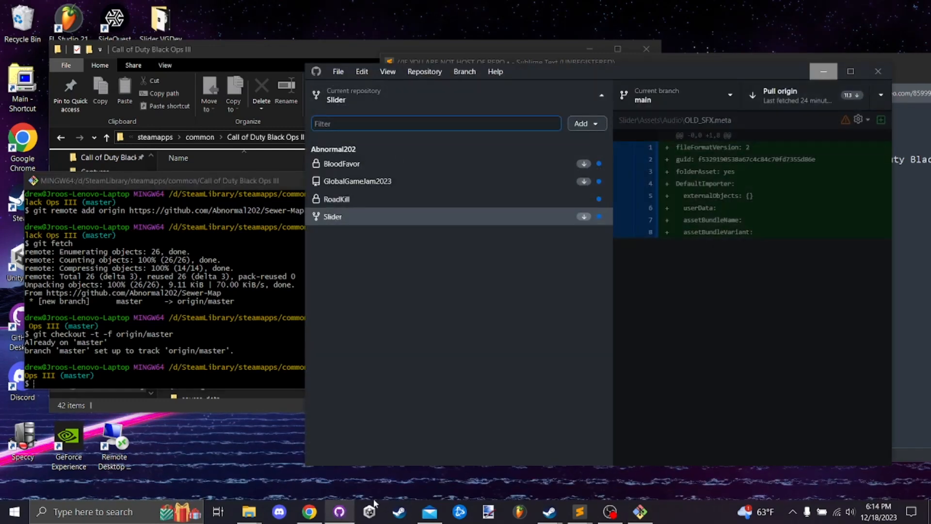
pyautogui.click(338, 72)
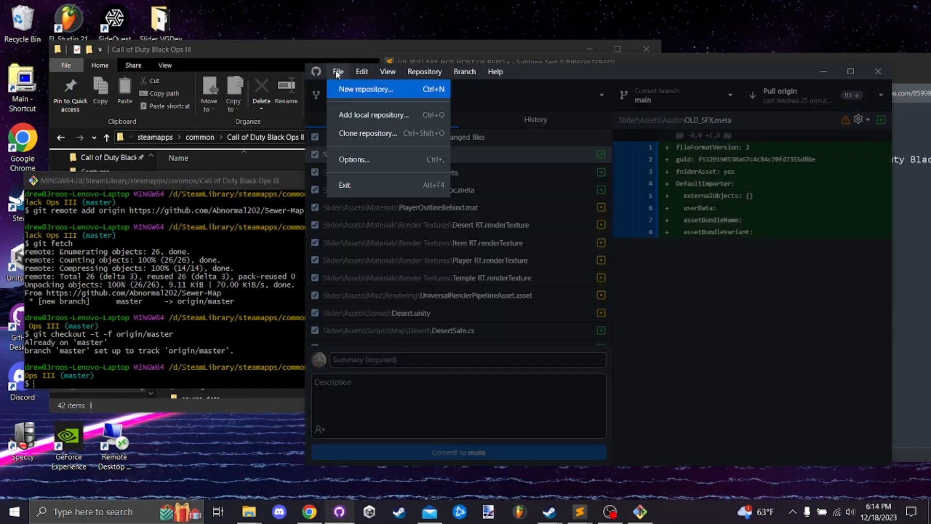
pyautogui.click(355, 115)
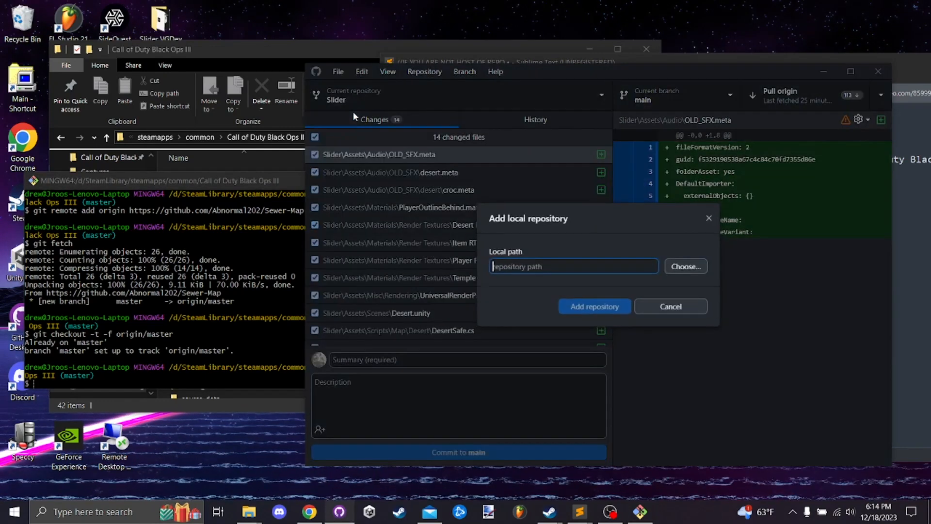
pyautogui.click(692, 268)
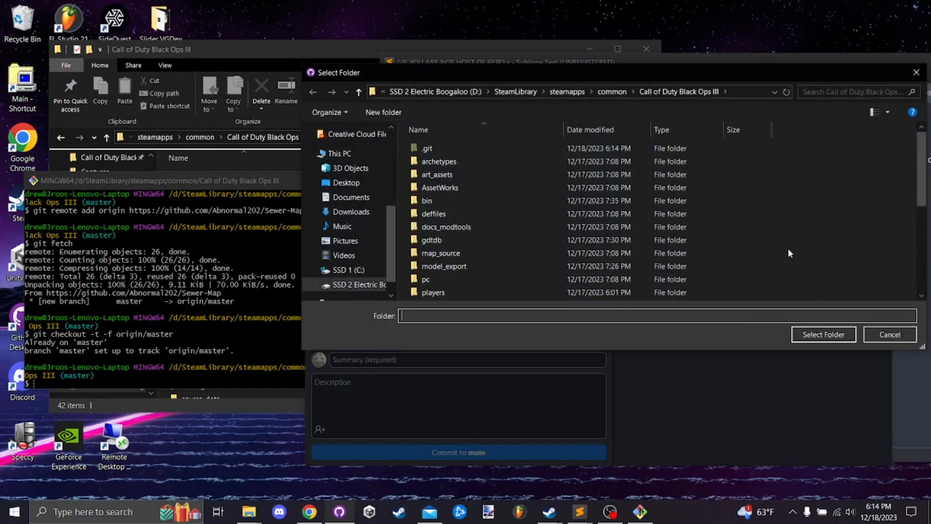
pyautogui.click(810, 336)
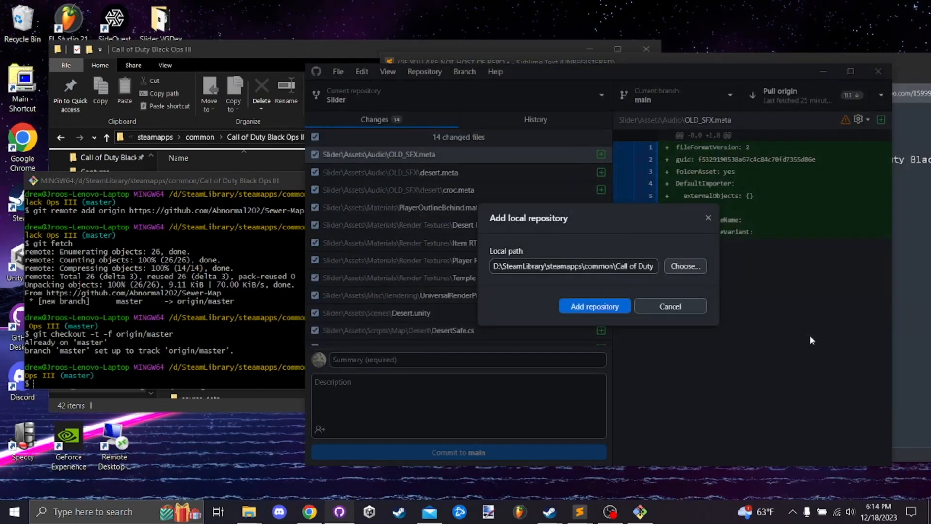
pyautogui.click(590, 308)
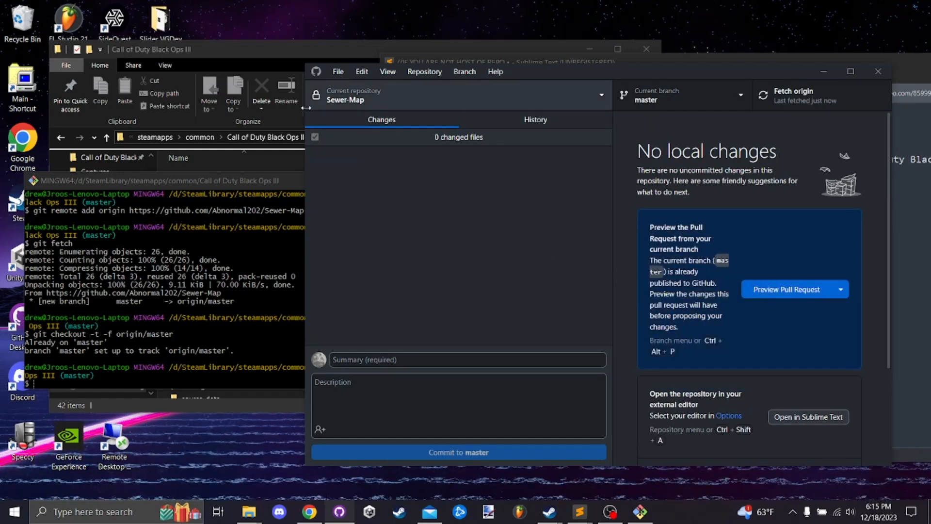
# - Check the root folder in File Explorer for the .gitignore file and fetch origin for Sewer-Map in GitHub Desktop
pyautogui.moveTo(228, 50); pyautogui.dragTo(205, 45)
pyautogui.scroll(-3, 251, 220)
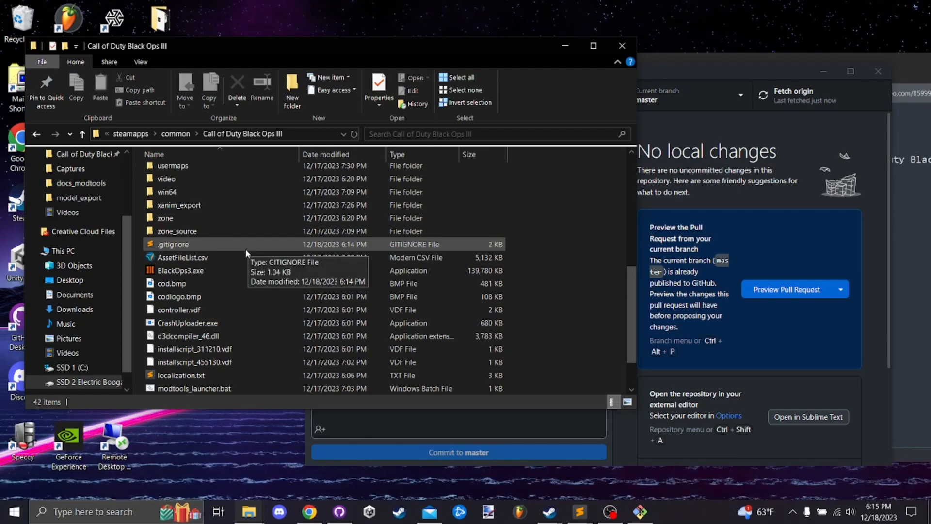
pyautogui.scroll(3, 238, 249)
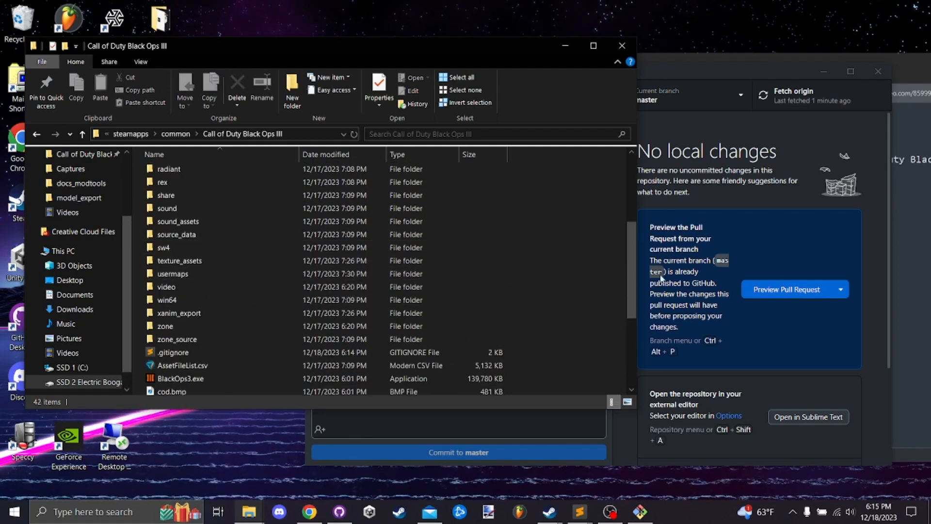
pyautogui.click(827, 107)
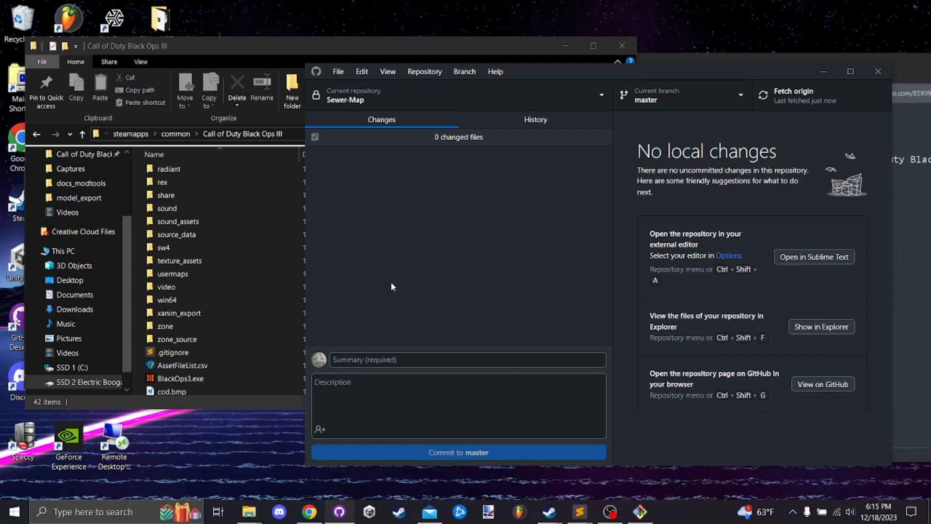
# - Bring the root folder window back in front and examine its folders and files from .git down to the loose files
pyautogui.moveTo(295, 51); pyautogui.dragTo(474, 66)
pyautogui.scroll(-4, 455, 262)
pyautogui.scroll(8, 445, 286)
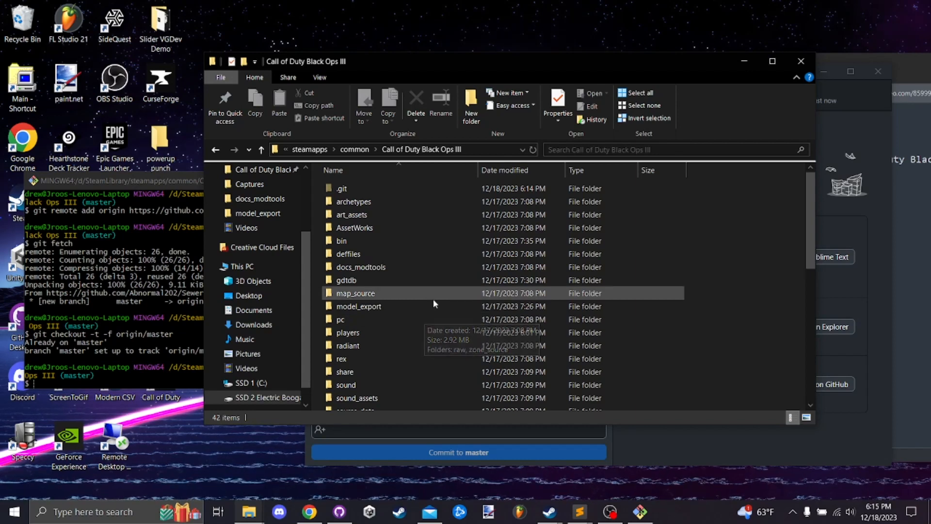
pyautogui.scroll(-8, 414, 214)
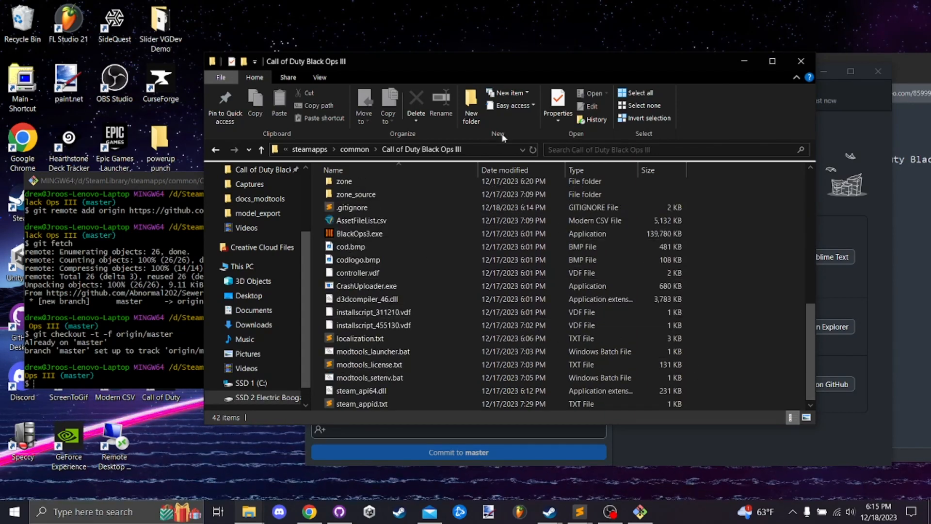
pyautogui.scroll(8, 557, 311)
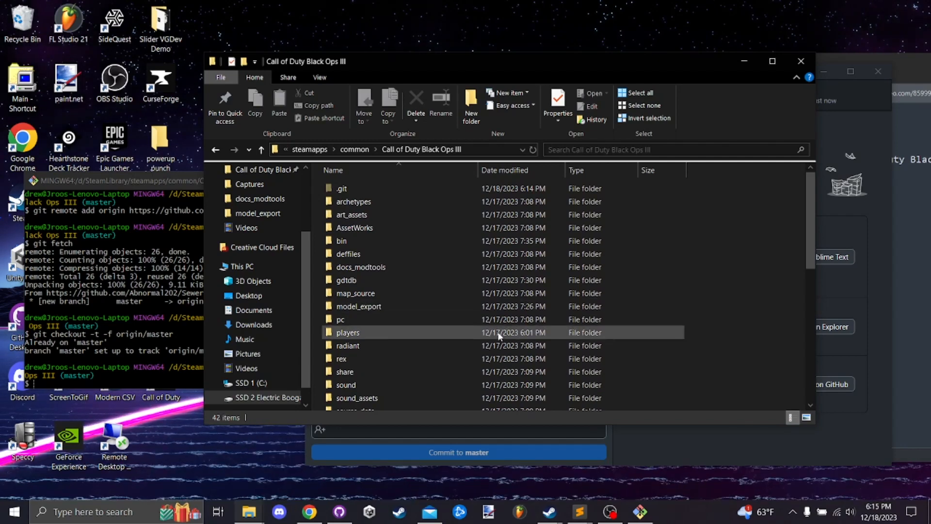
pyautogui.scroll(-8, 489, 330)
pyautogui.scroll(8, 426, 342)
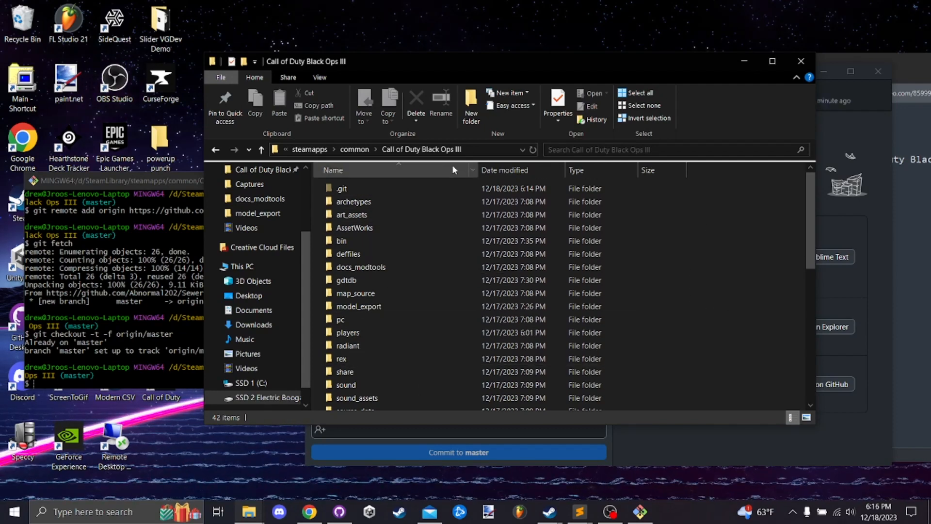
pyautogui.scroll(-8, 619, 301)
pyautogui.scroll(8, 703, 340)
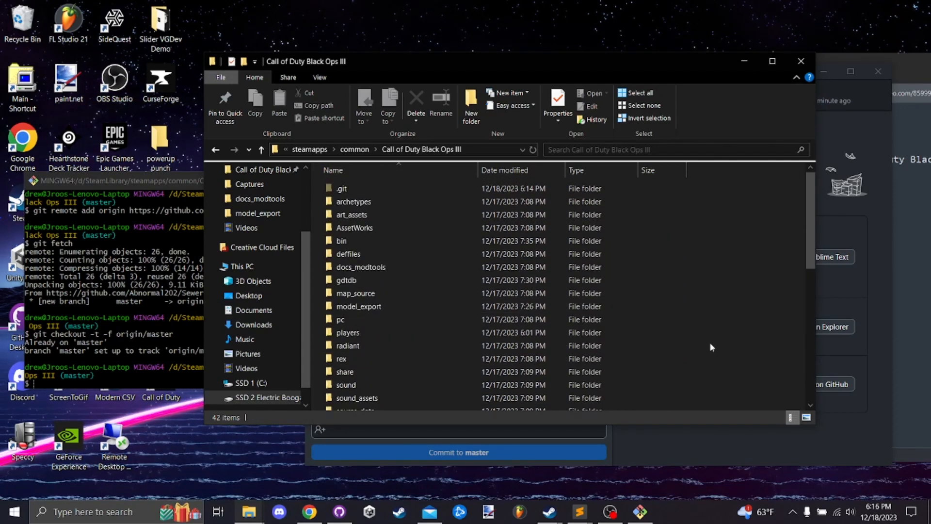
pyautogui.moveTo(566, 65); pyautogui.dragTo(566, 53)
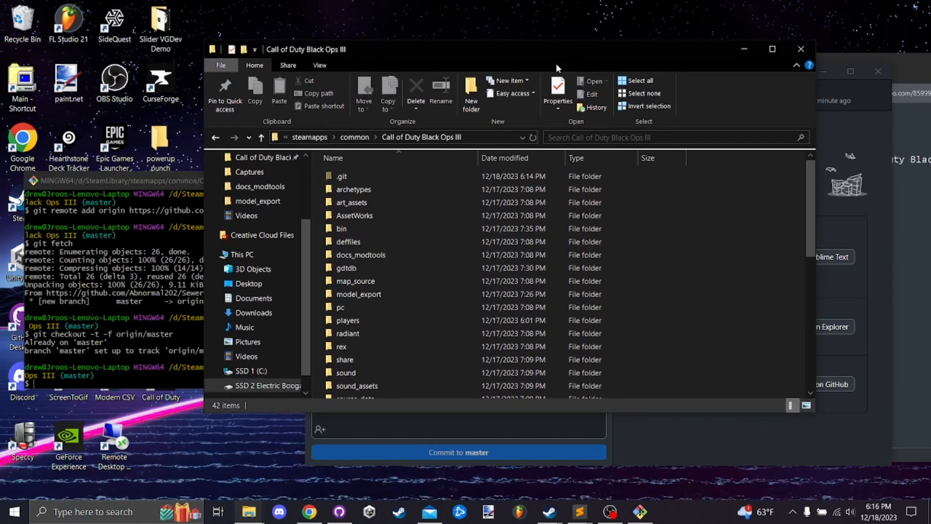